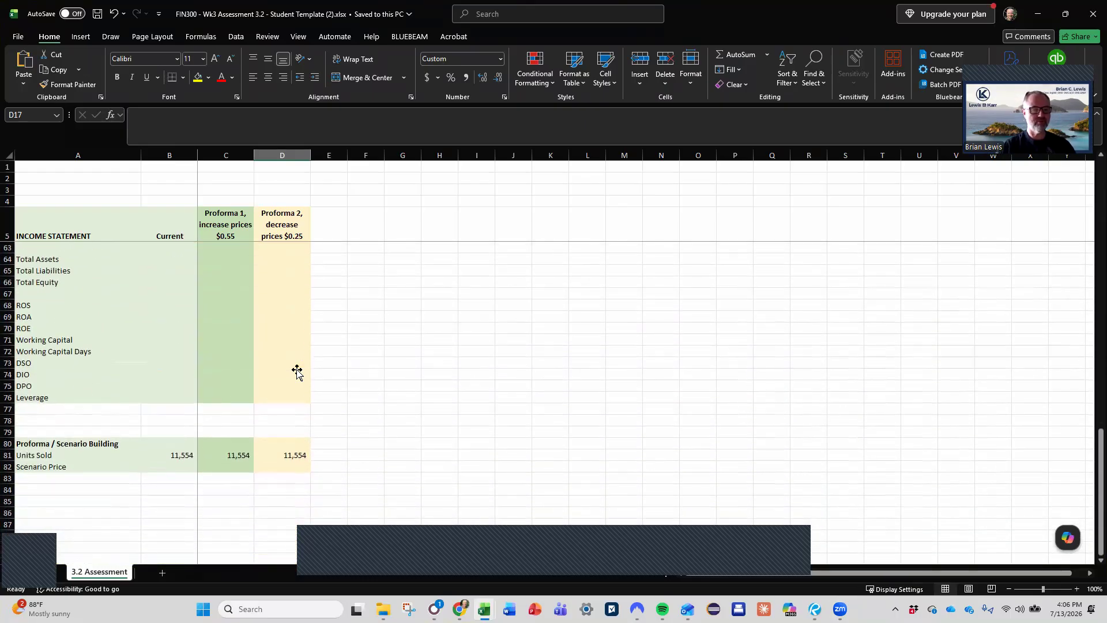
- Switch to the Chrome browser and read the Lesson 3.2 quiz conditions for the Proforma 1 and Proforma 2 price scenarios
scroll(297, 372, "up", 8)
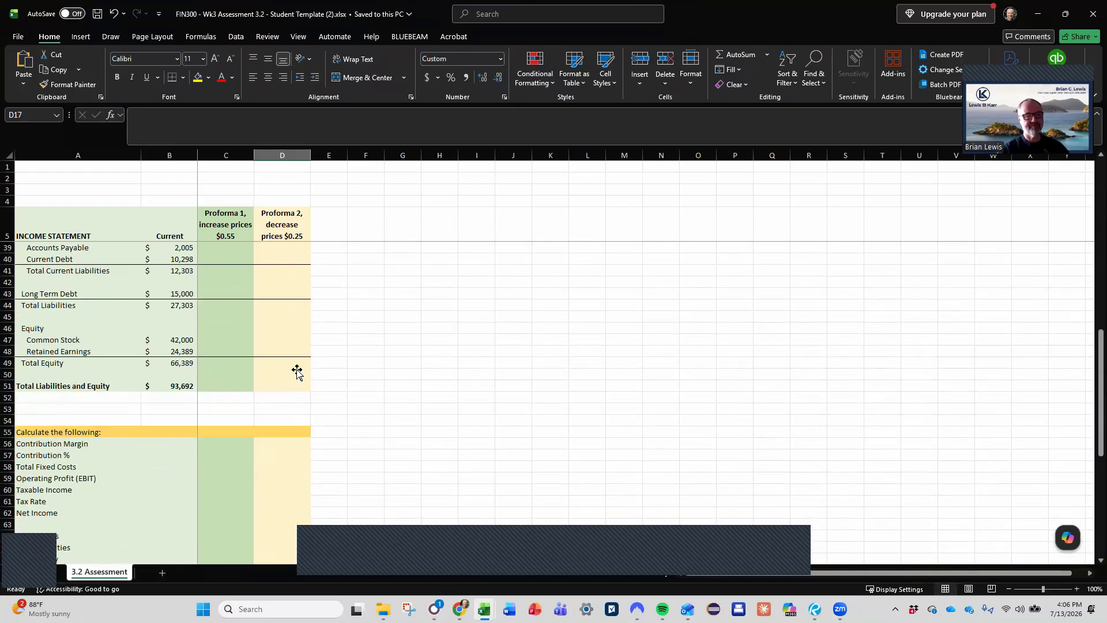
scroll(297, 372, "up", 11)
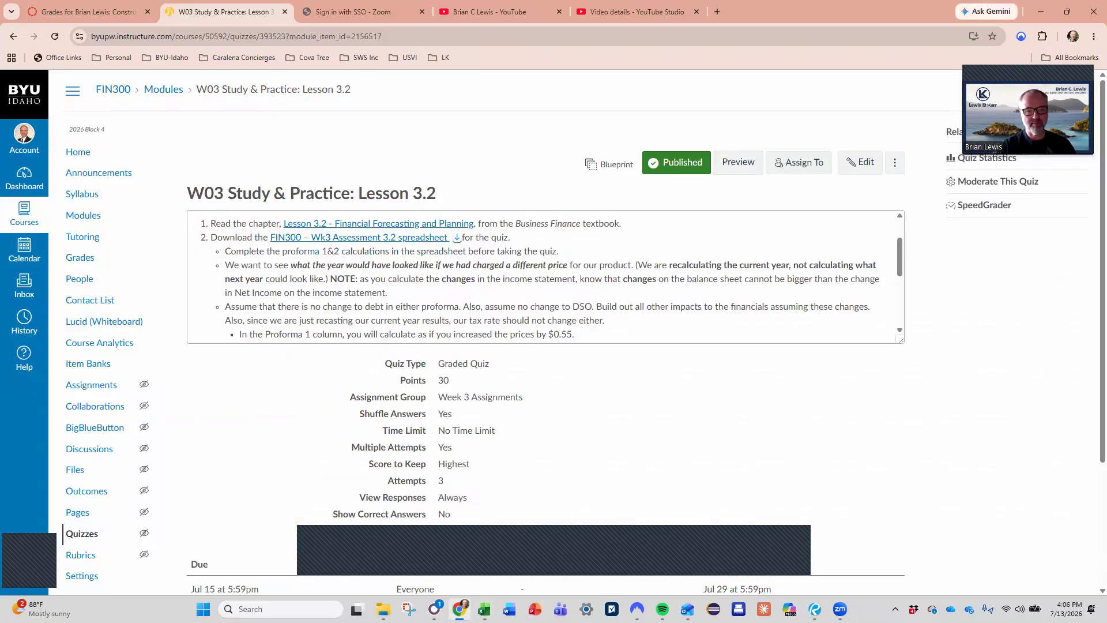
left_click(460, 609)
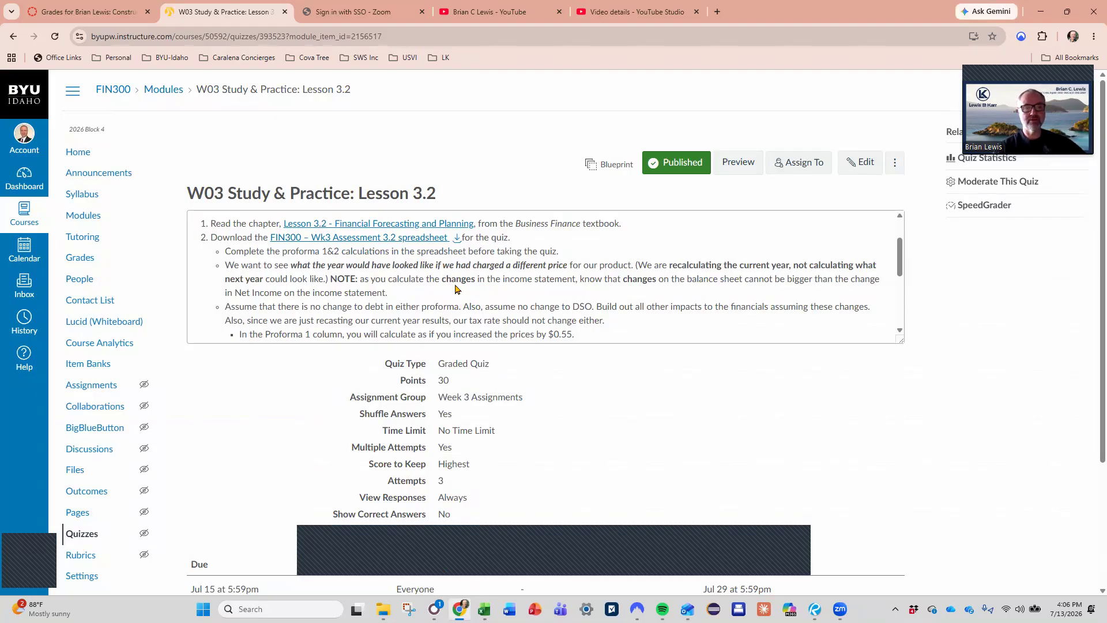
scroll(507, 292, "down", 1)
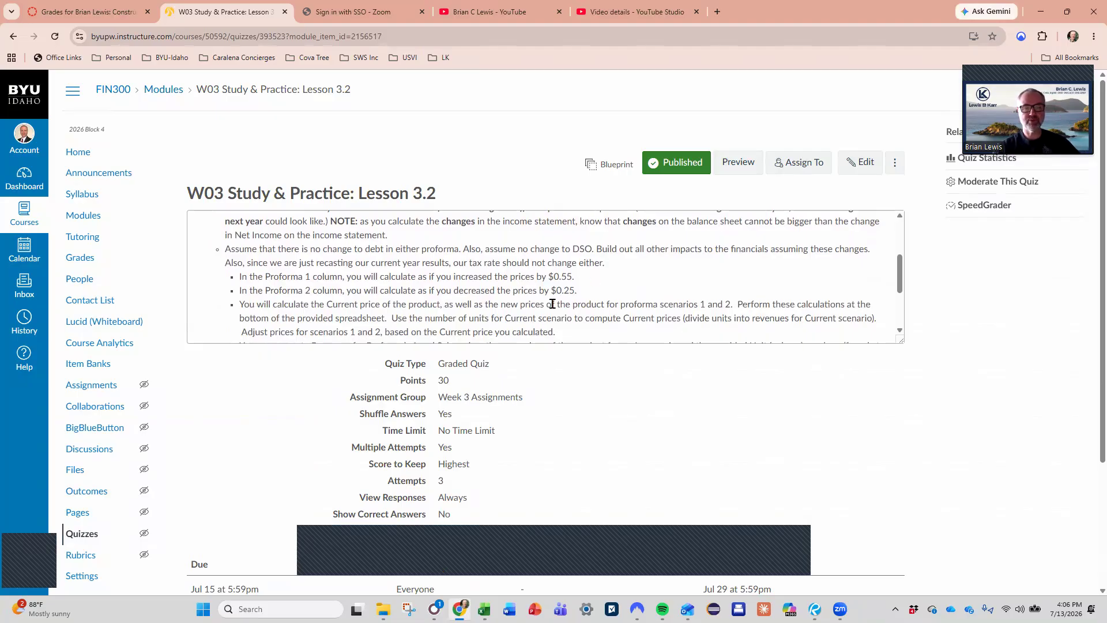
scroll(552, 303, "down", 1)
scroll(552, 304, "up", 3)
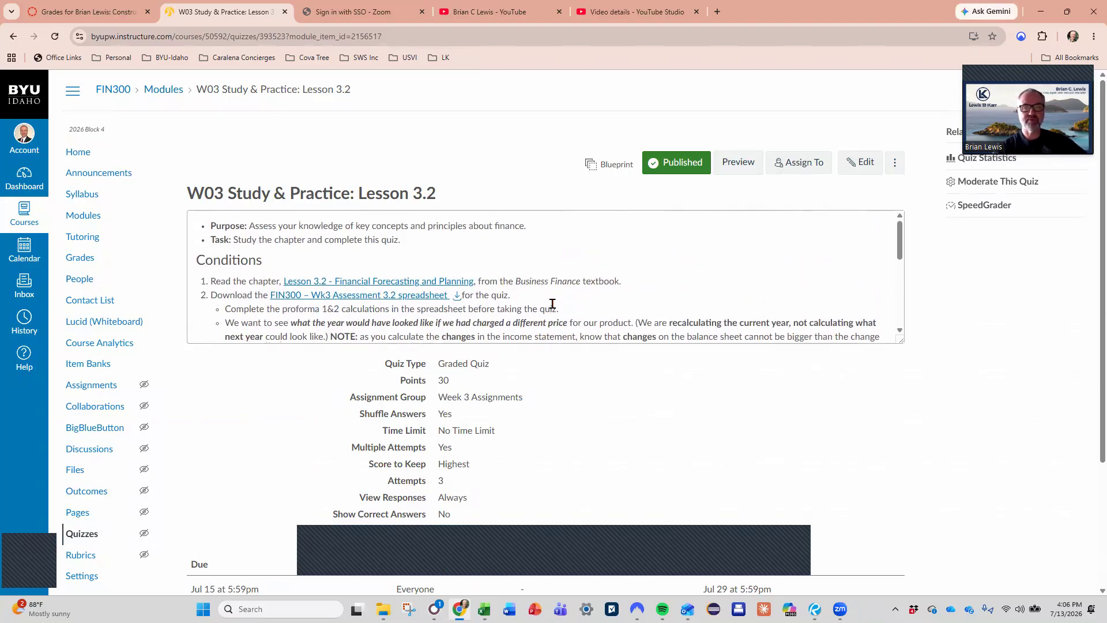
scroll(553, 318, "down", 2)
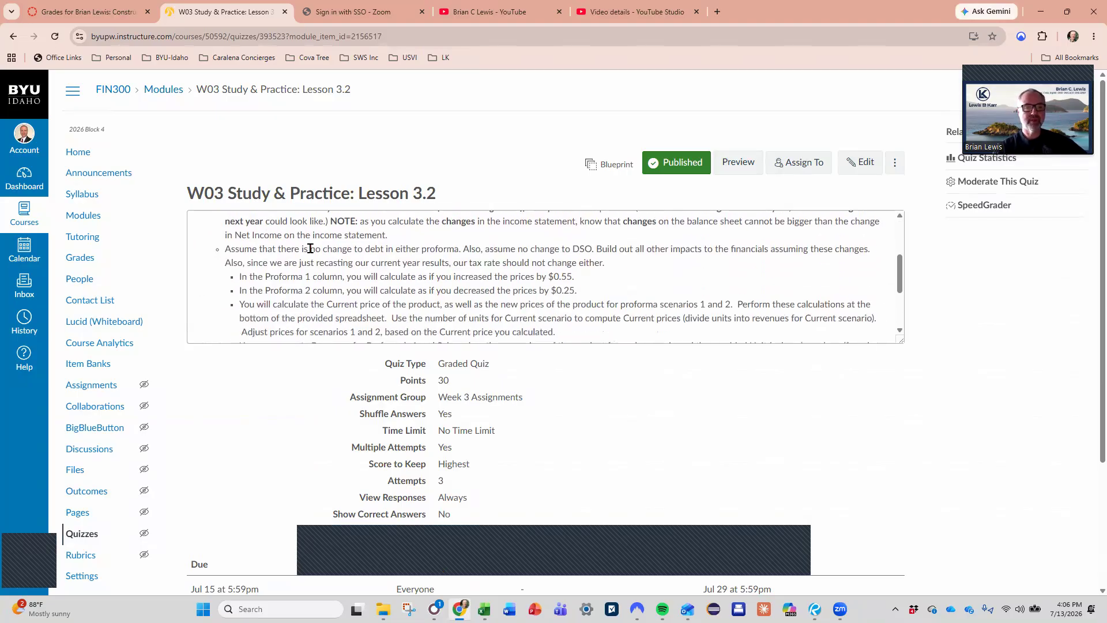
scroll(434, 254, "up", 1)
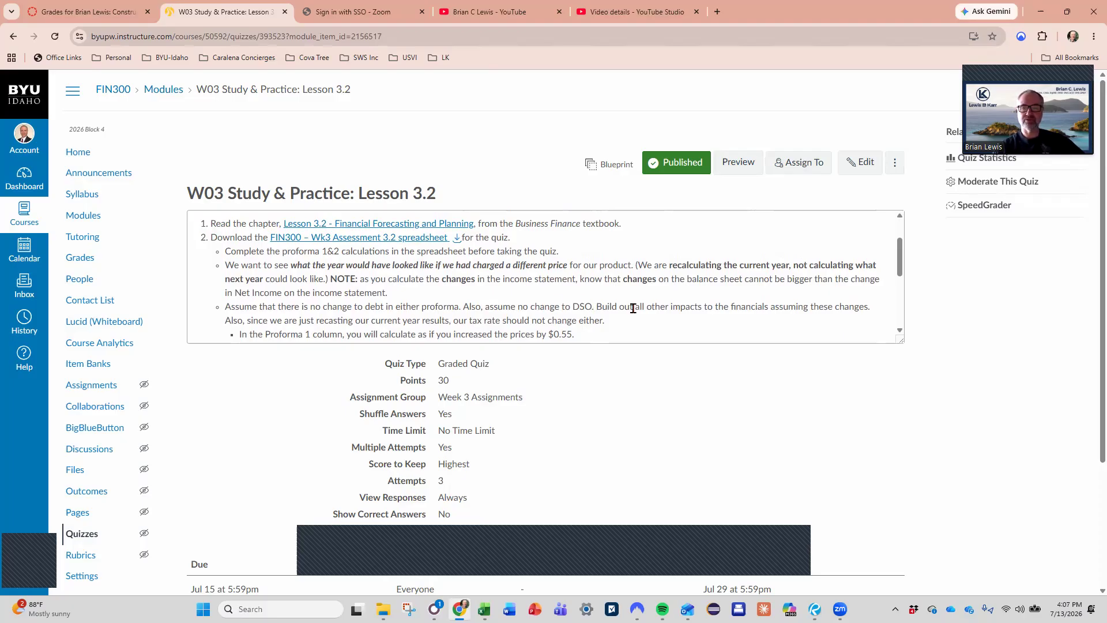
scroll(633, 309, "down", 1)
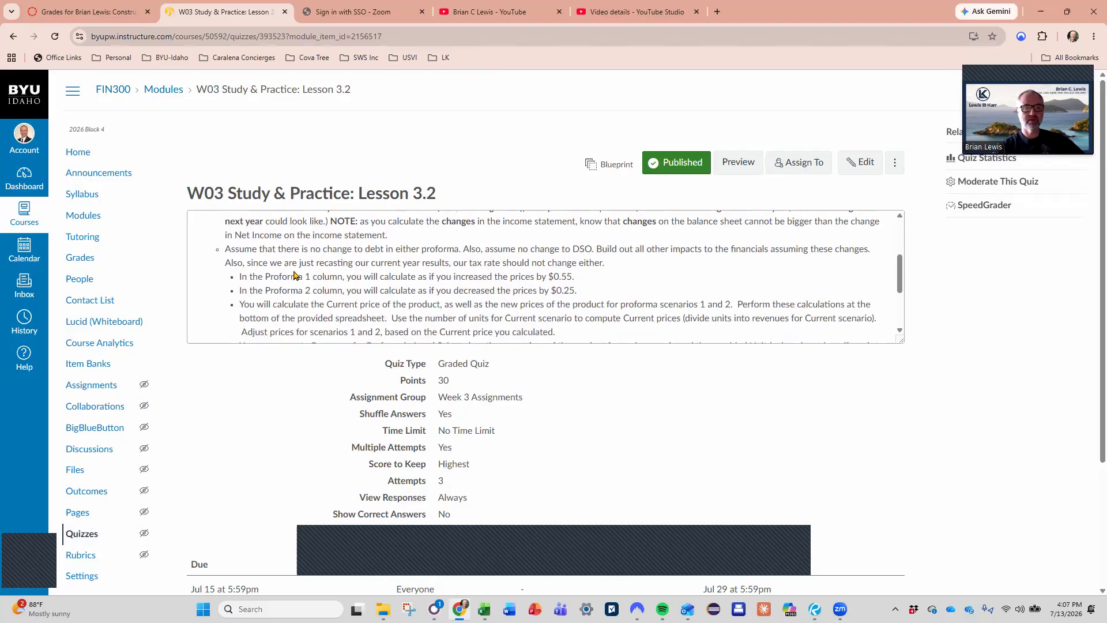
scroll(293, 276, "down", 1)
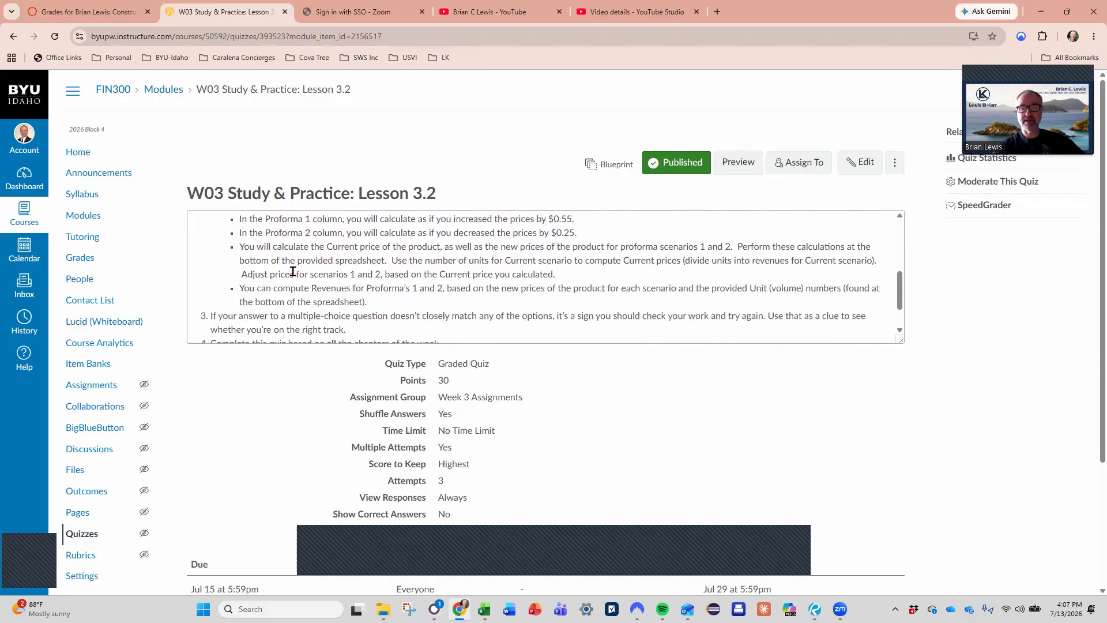
scroll(293, 272, "down", 1)
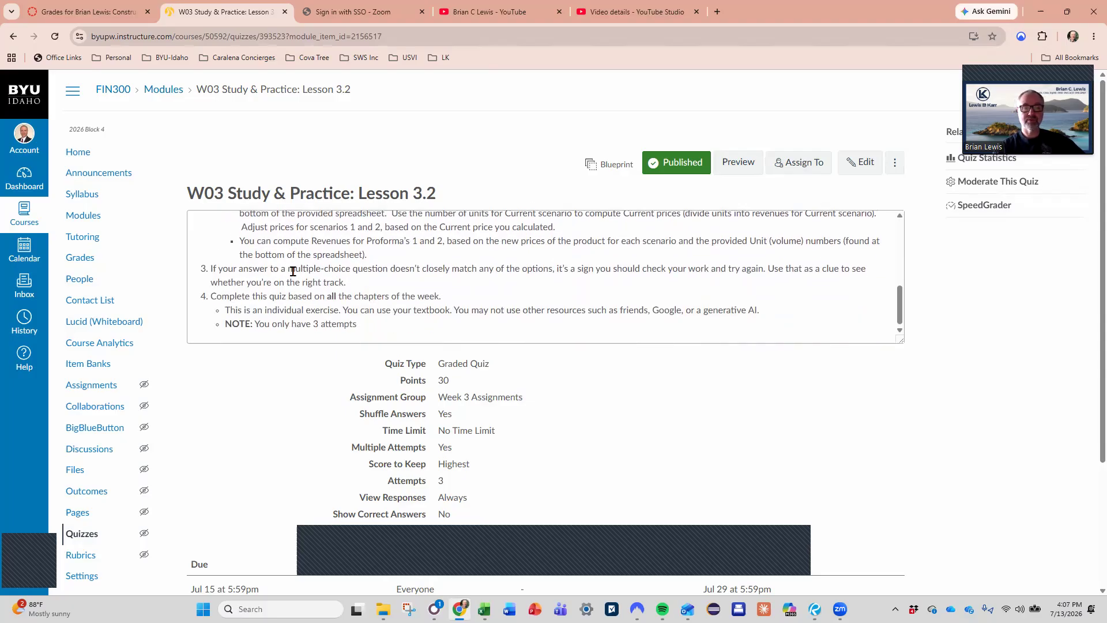
scroll(293, 271, "down", 1)
scroll(293, 271, "up", 5)
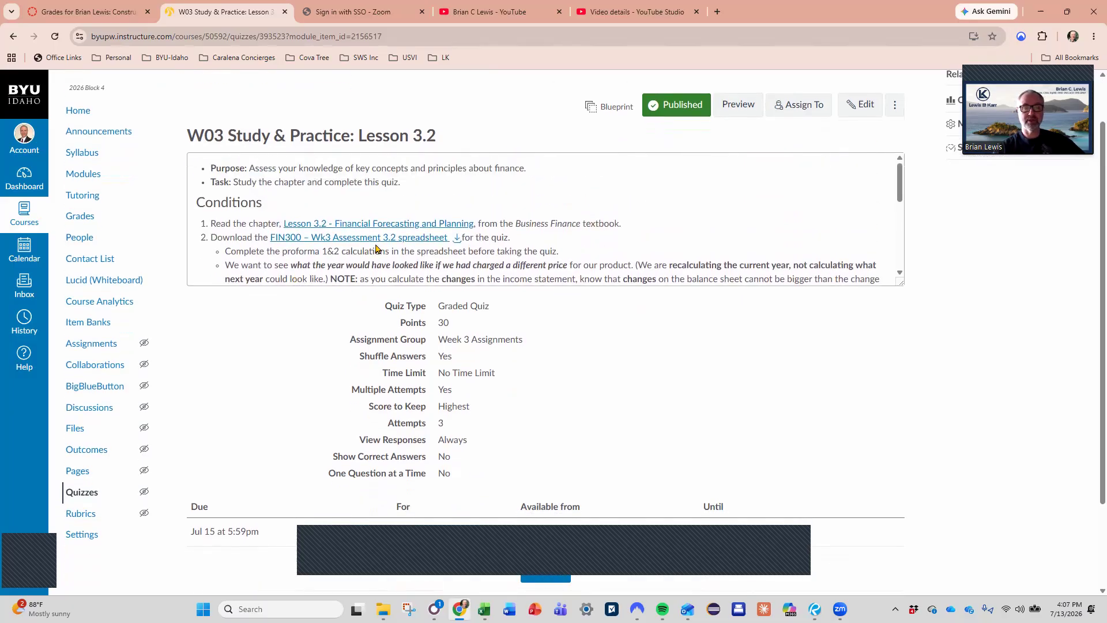
scroll(376, 250, "up", 1)
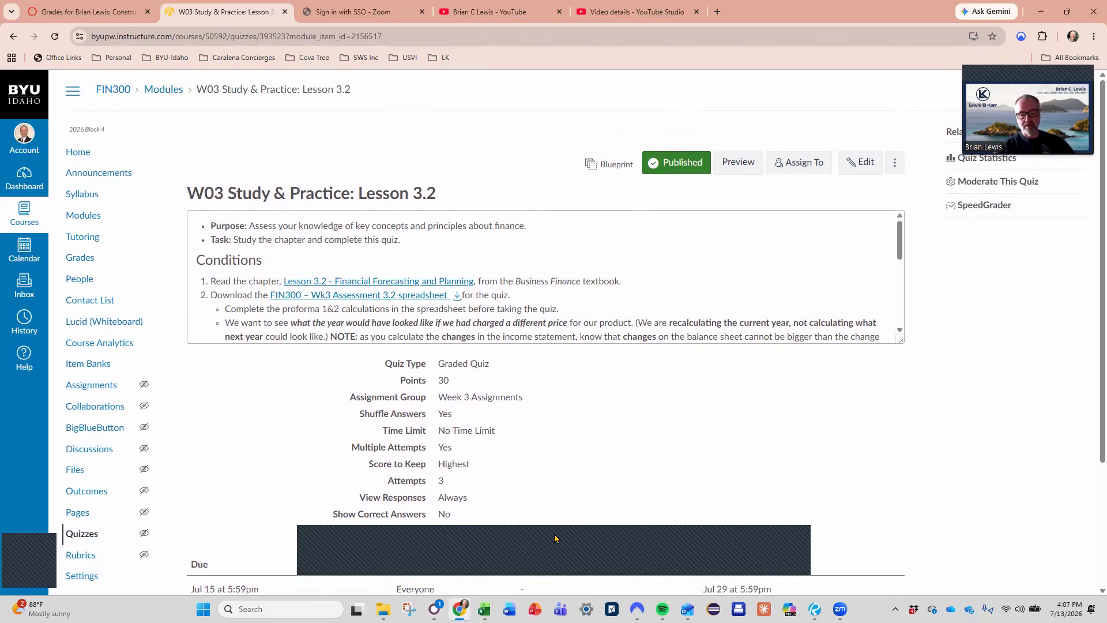
- Switch back to the Excel workbook and examine the Current income statement entries from Revenue through Contribution Margin
left_click(446, 559)
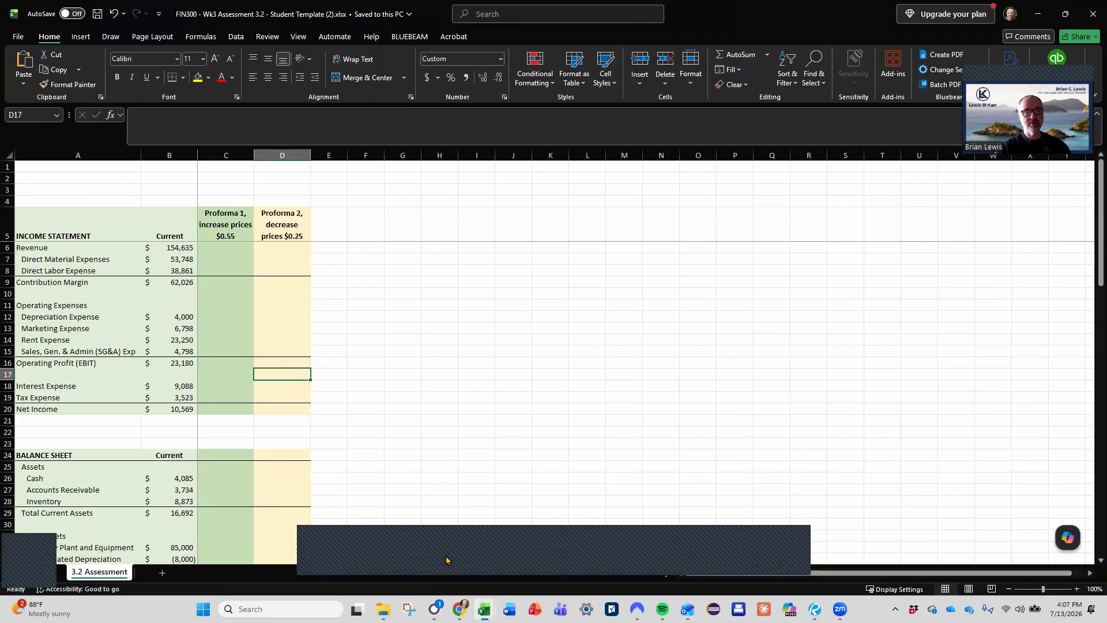
left_click(173, 258)
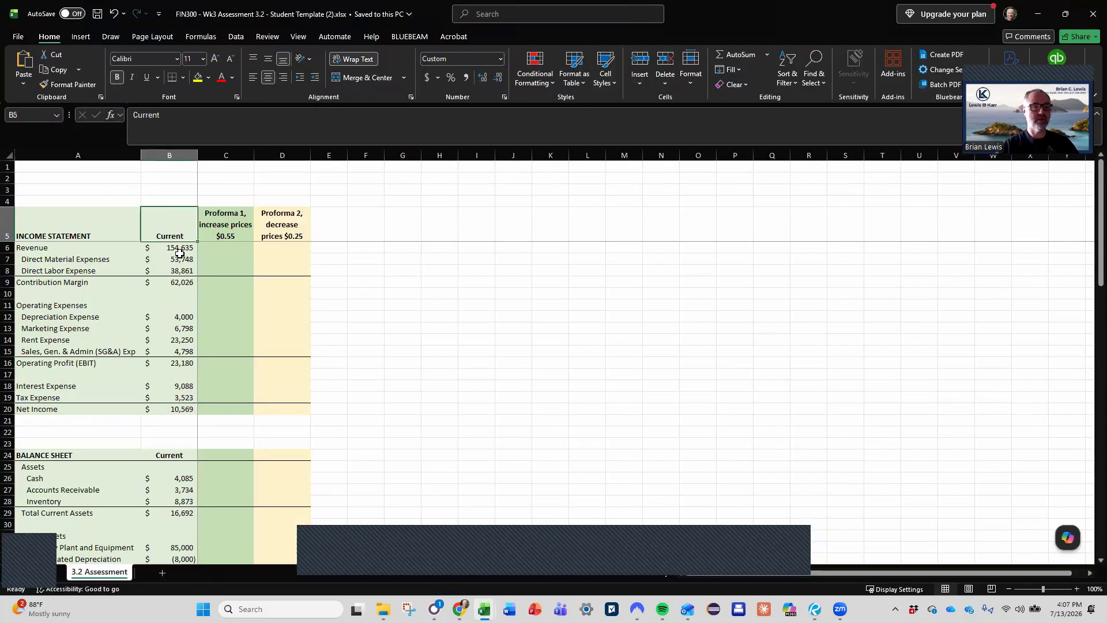
key("Down")
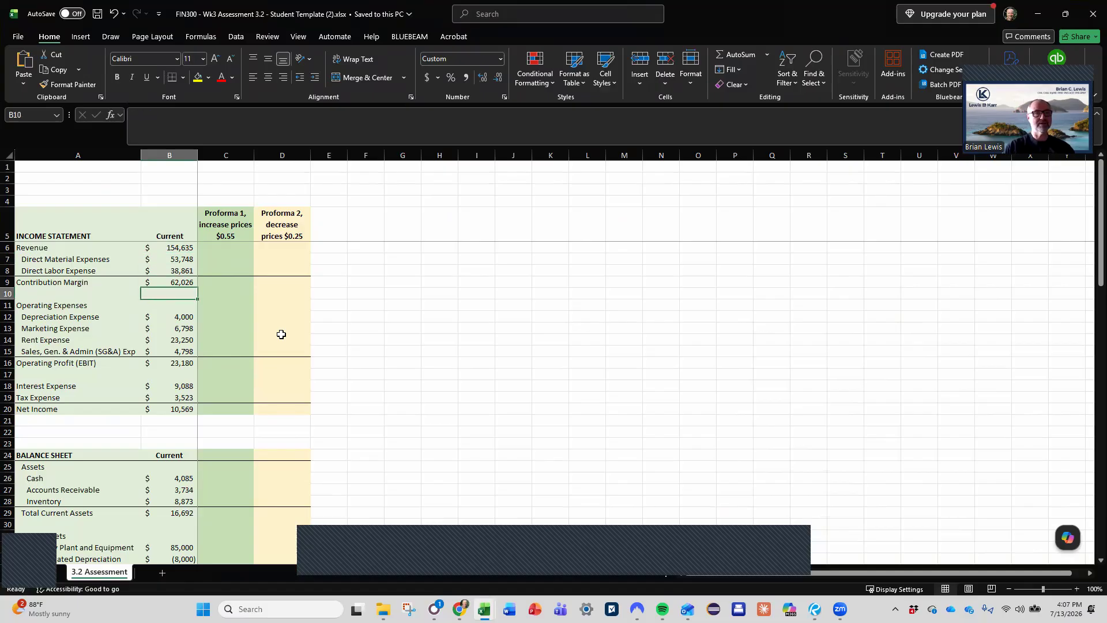
key("Up")
key("Up")
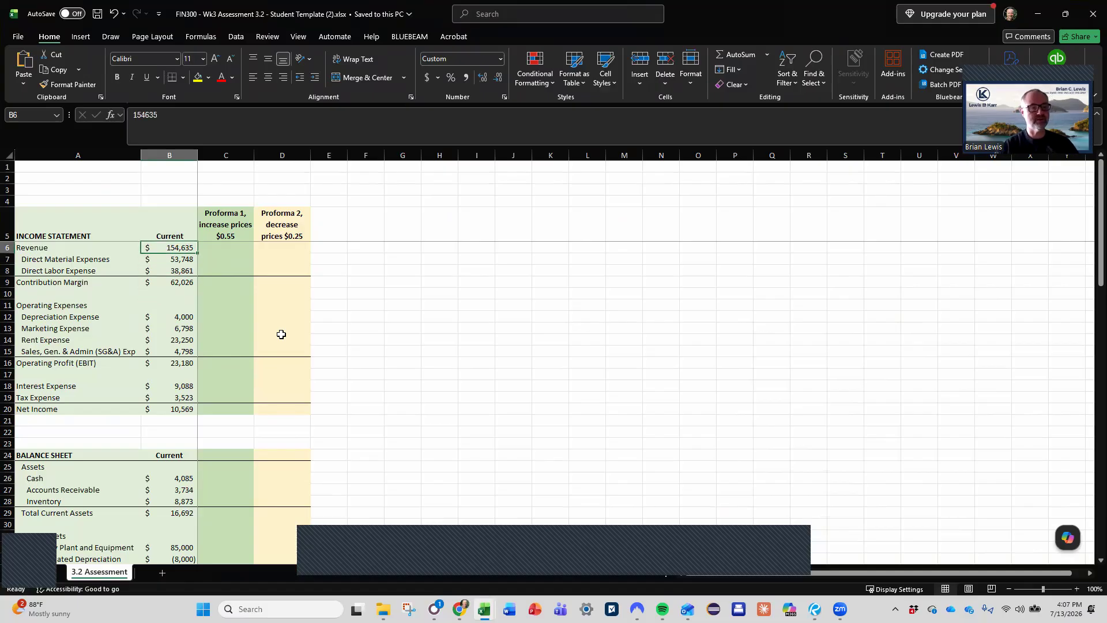
key("Down")
key("Down")
key("Down")
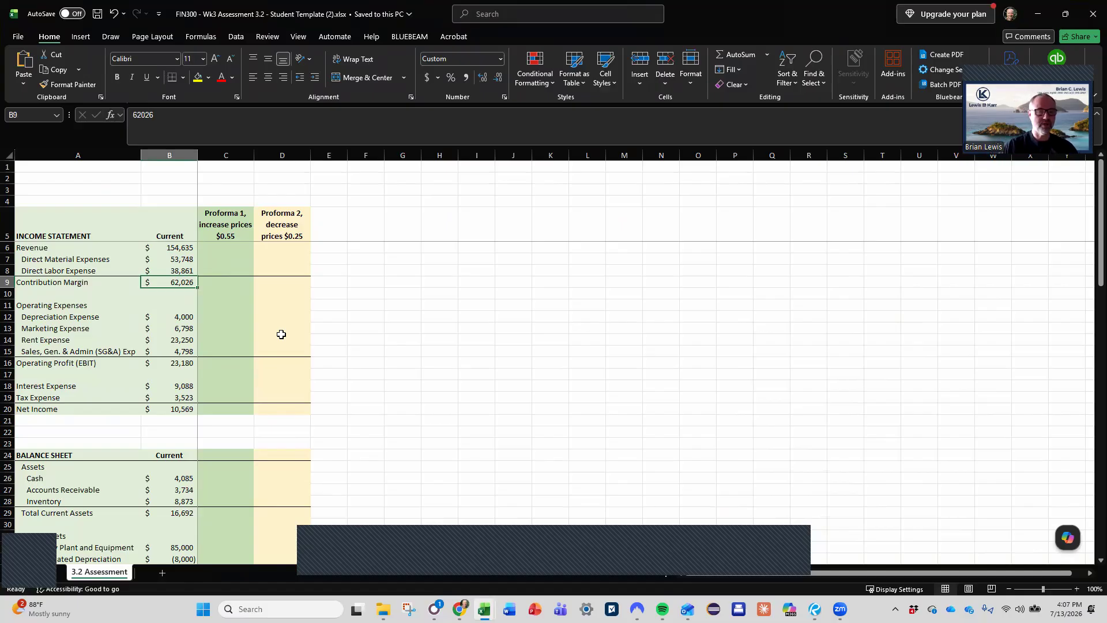
- Copy the Current column's income statement and balance sheet, B5:B51, into column F starting at F5
key("Up")
key("Up")
key("Up")
key("Up")
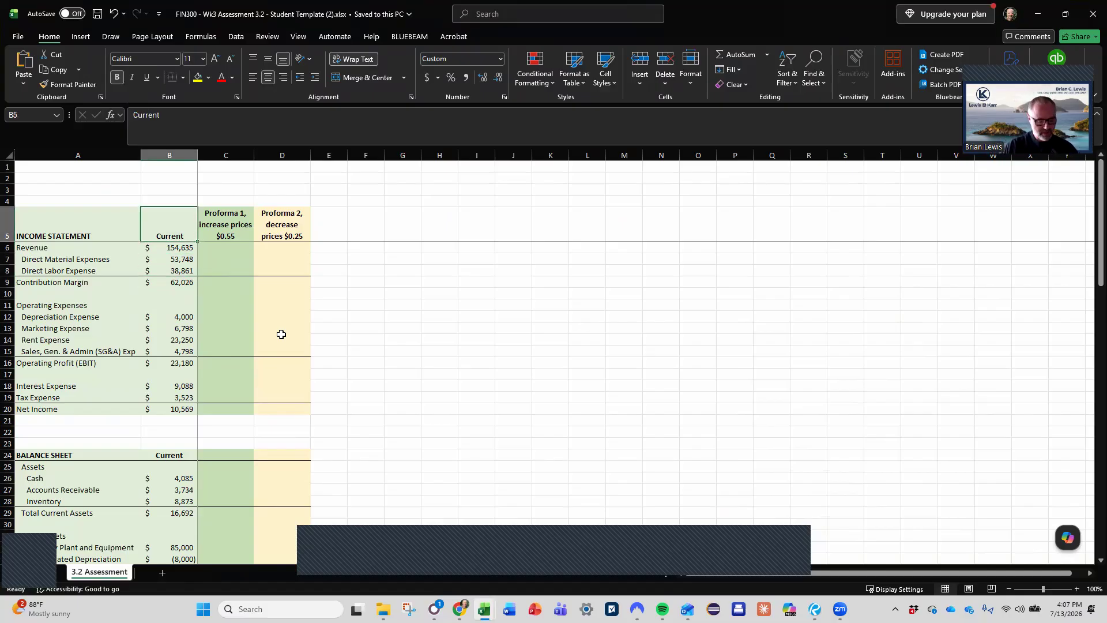
key("shift+Down")
key("shift+Down")
key("shift+Down")
key("shift+Down")
key("shift+Down")
key("shift+Down")
key("shift+Down")
key("shift+Down")
key("shift+Down")
key("shift+Down")
key("shift+Down")
key("shift+Down")
key("shift+Down")
key("shift+Down")
key("shift+Down")
key("shift+Down")
key("shift+Down")
key("shift+Down")
key("shift+Down")
key("shift+Down")
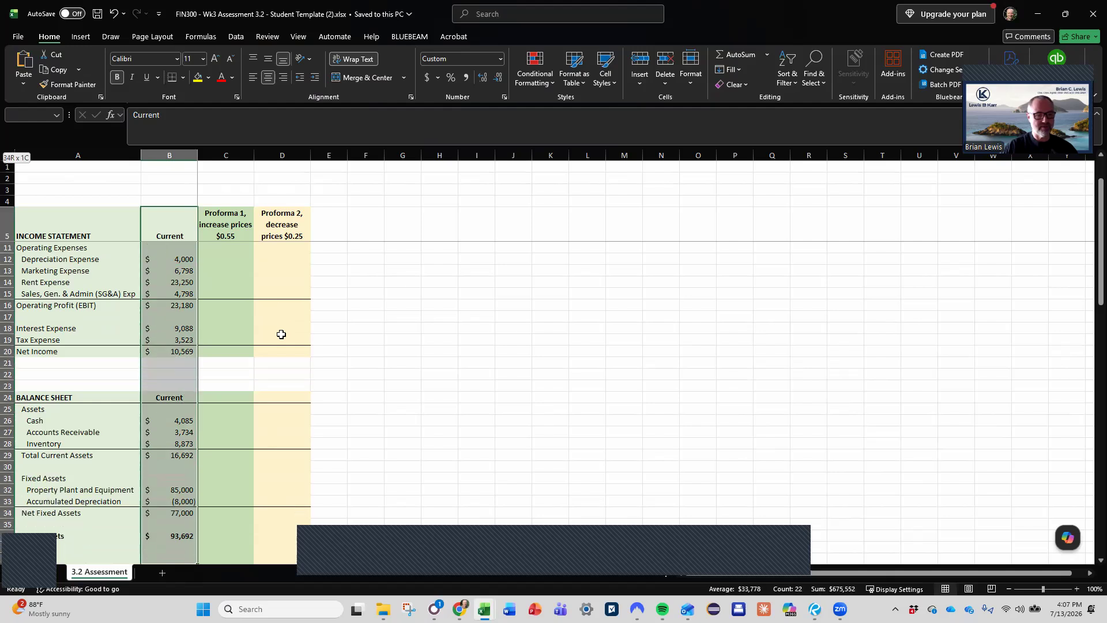
key("shift+Down")
key("shift+Down")
key("shift+Down")
key("shift+Down")
key("shift+Down")
key("shift+Down")
key("shift+Down")
key("shift+Down")
key("shift+Down")
key("shift+Down")
key("shift+Down")
key("shift+Down")
key("shift+Down")
key("shift+Down")
key("shift+Down")
key("shift+Down")
key("shift+Down")
key("shift+Down")
key("shift+Down")
key("shift+Down")
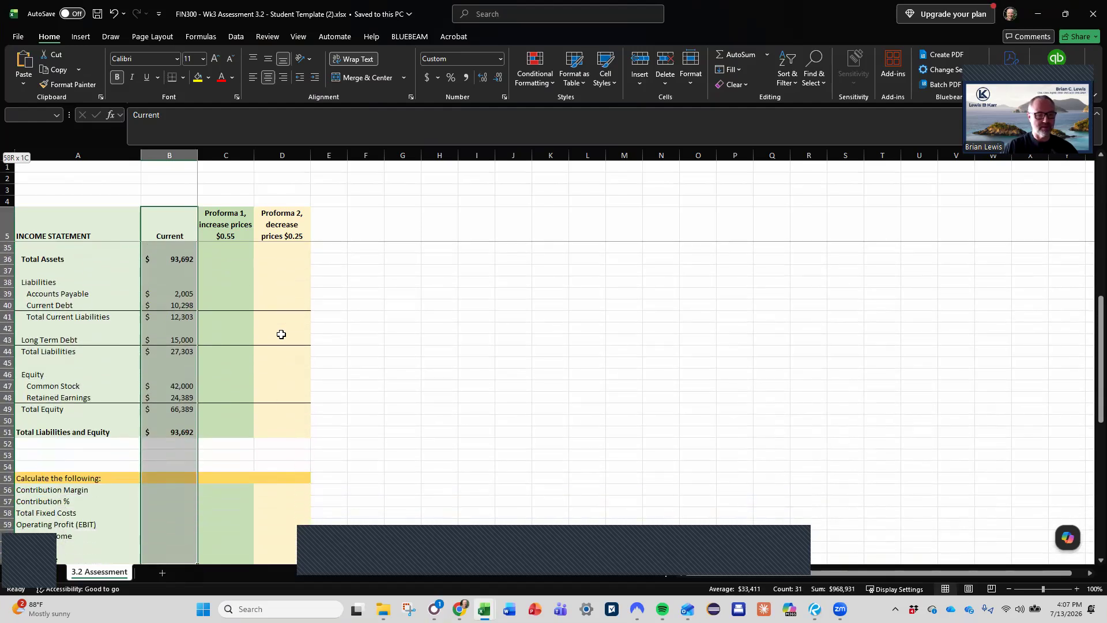
key("shift+Up")
key("shift+Up")
key("shift+Up")
key("shift+Up")
key("shift+Up")
key("shift+Up")
key("shift+Up")
key("shift+Up")
key("shift+Up")
key("shift+Up")
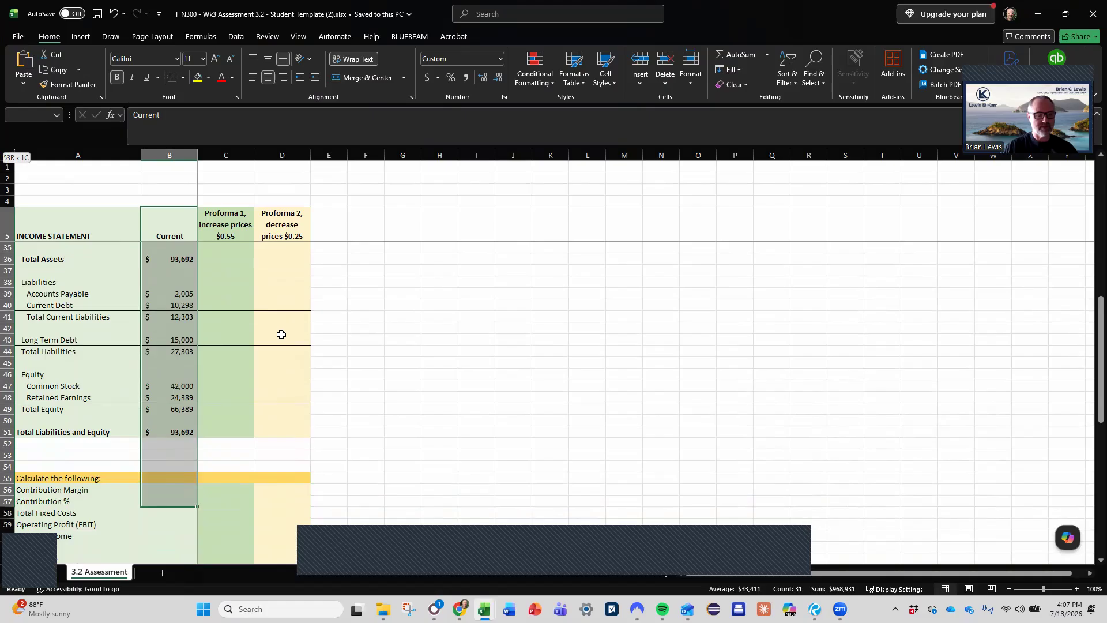
key("shift+Up")
key("ctrl+c")
key("Right")
key("Right")
key("Right")
key("Right")
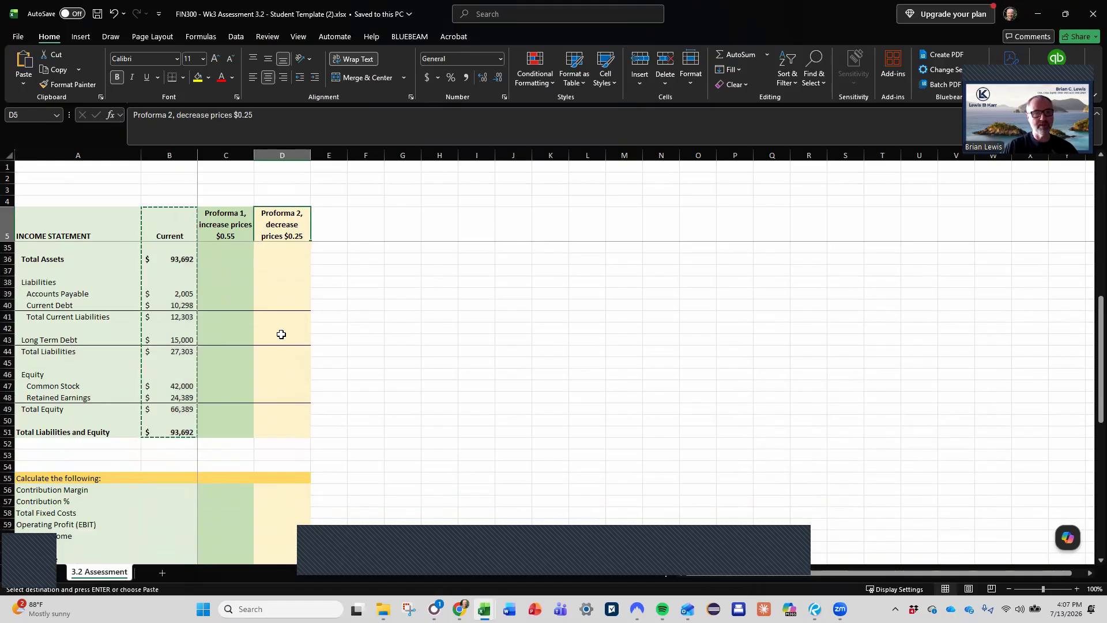
key("ctrl+v")
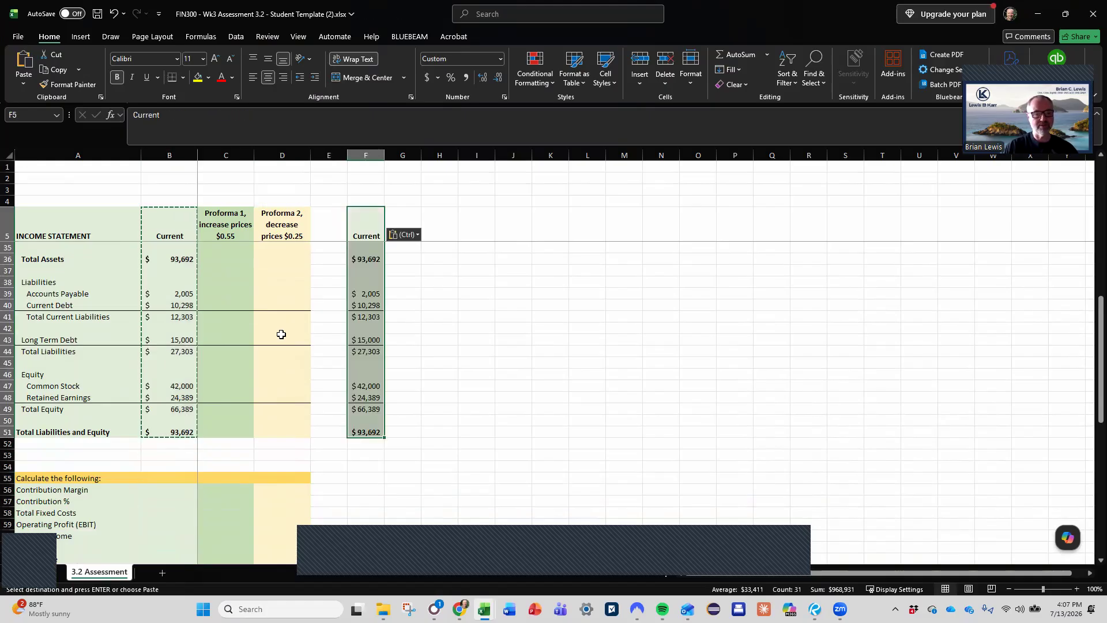
- Auto-fit the width of column F to the copied Current values
key("Up")
key("Down")
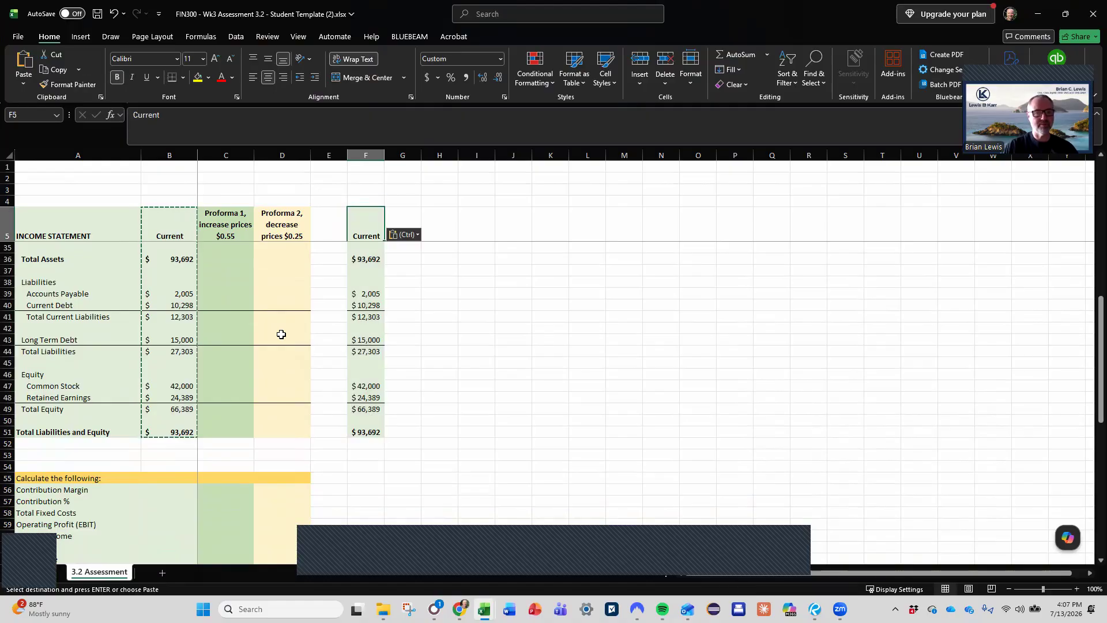
key("Left")
key("Left")
key("Left")
key("Left")
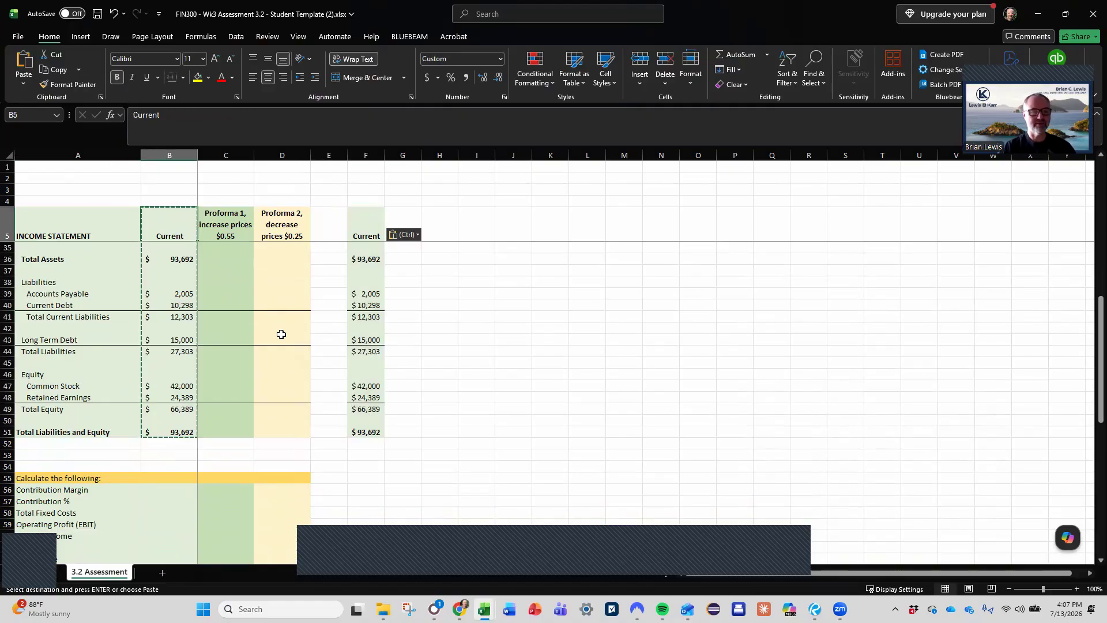
scroll(282, 334, "up", 10)
double_click(384, 155)
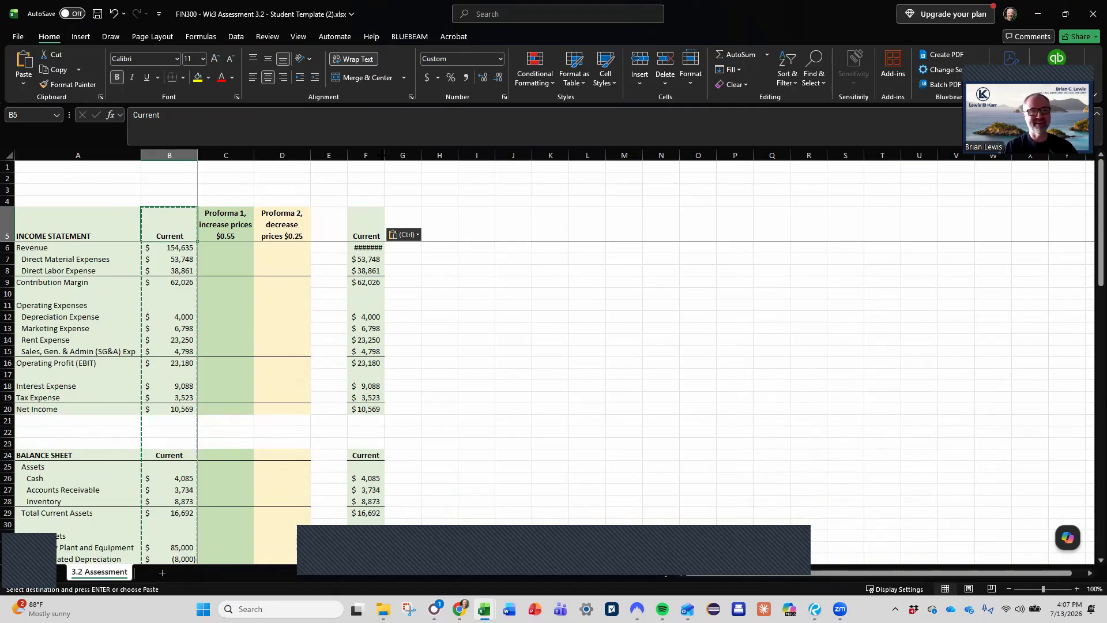
- Replace the Current Contribution Margin in B9 with the formula +B6-B7-B8
left_click(179, 272)
left_click(162, 281)
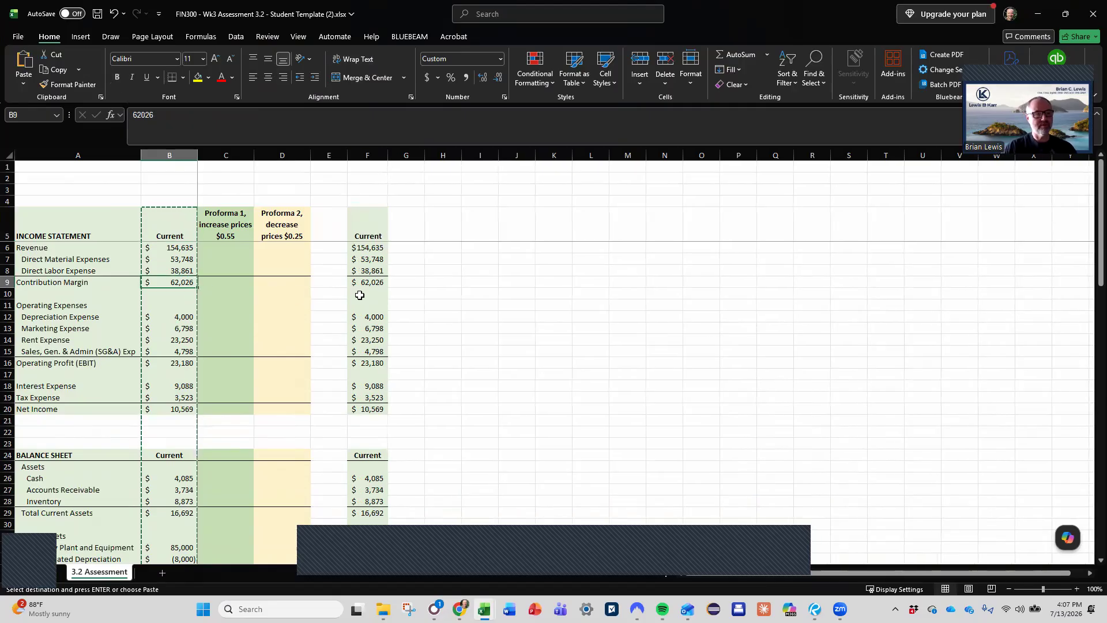
type("+")
key("Up")
key("Up")
key("Up")
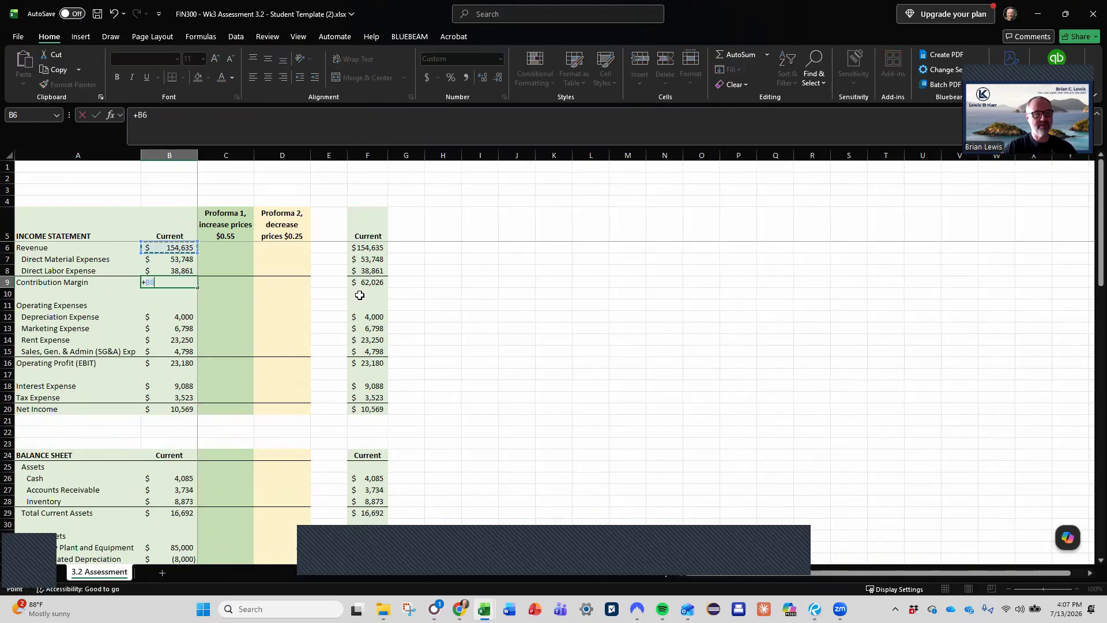
type("-")
key("Up")
key("Up")
type("-")
key("Up")
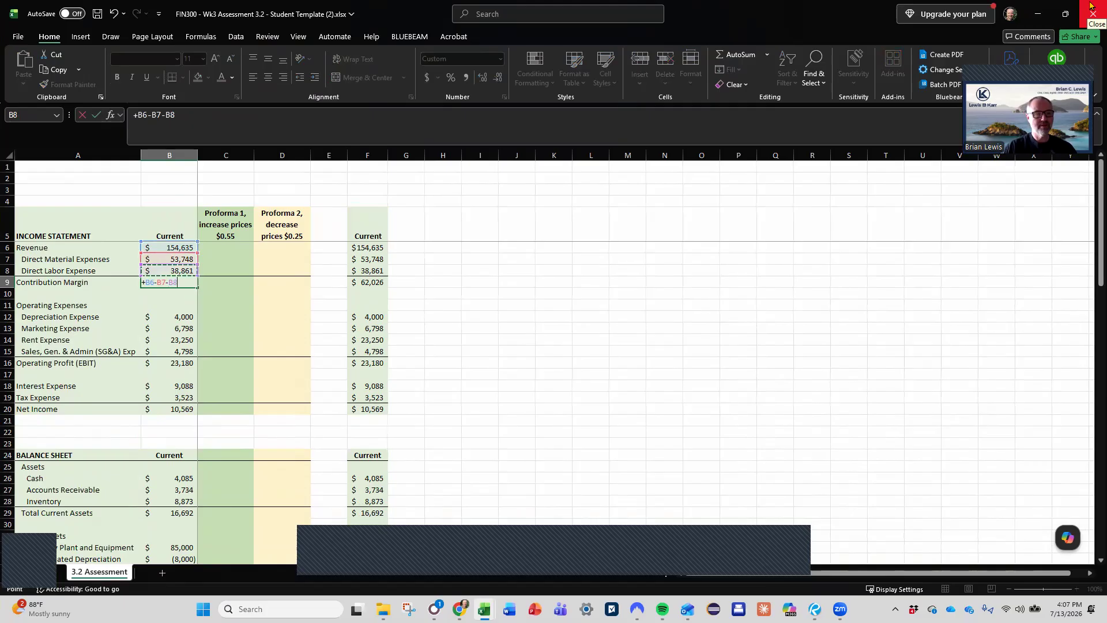
key("Return")
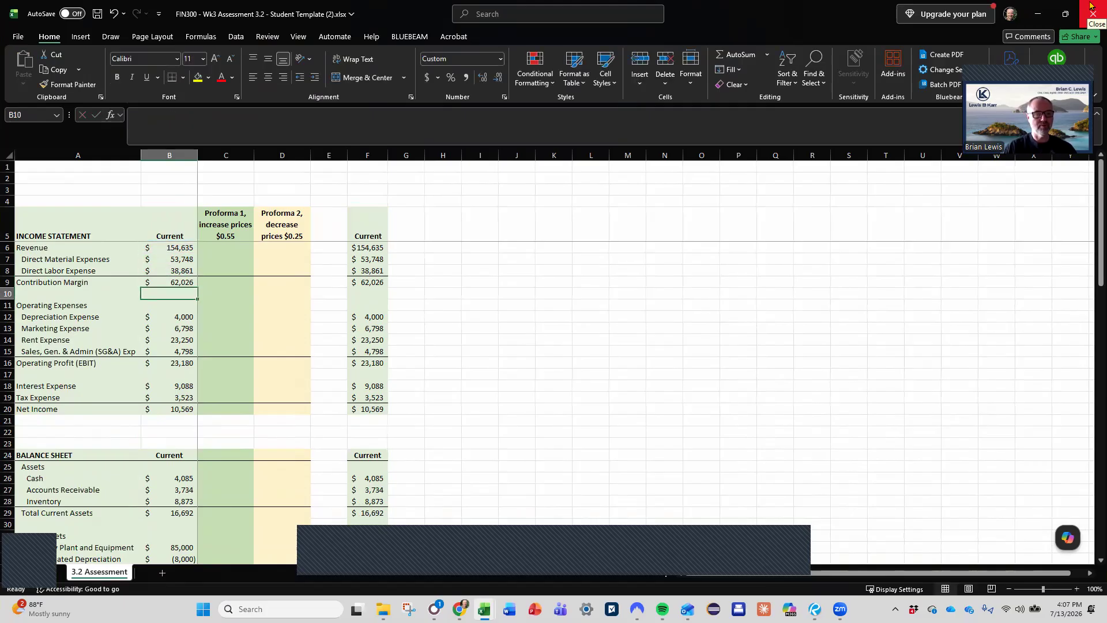
- Replace the Current Operating Profit (EBIT) in B16 with a SUM formula over the operating expenses B12:B15
key("Down")
key("Down")
key("Down")
key("Down")
key("Down")
key("Down")
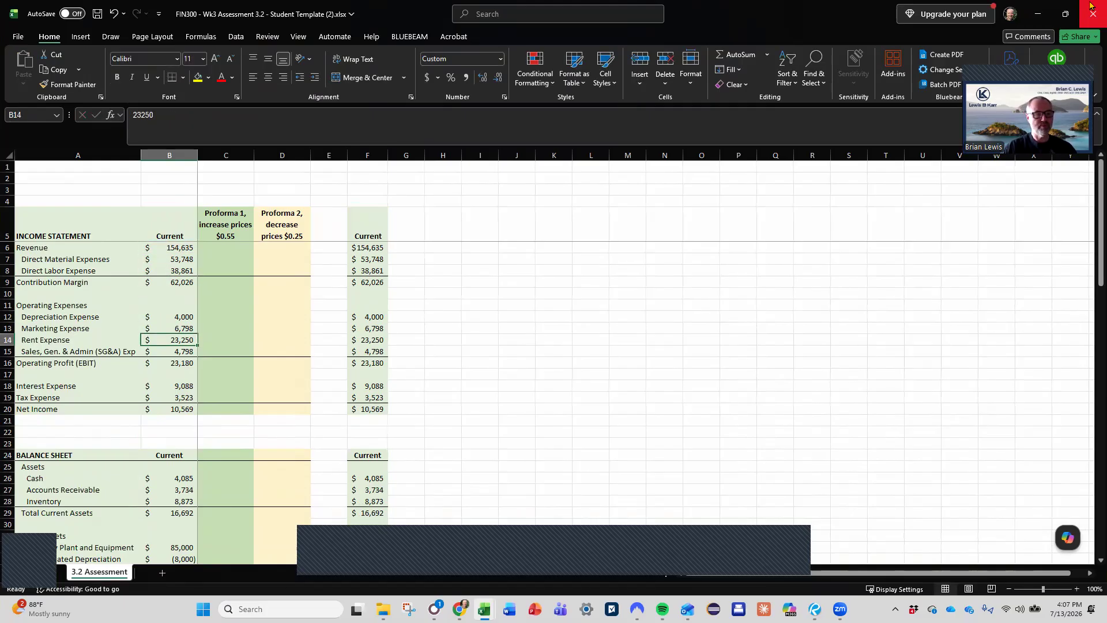
type("=sum(")
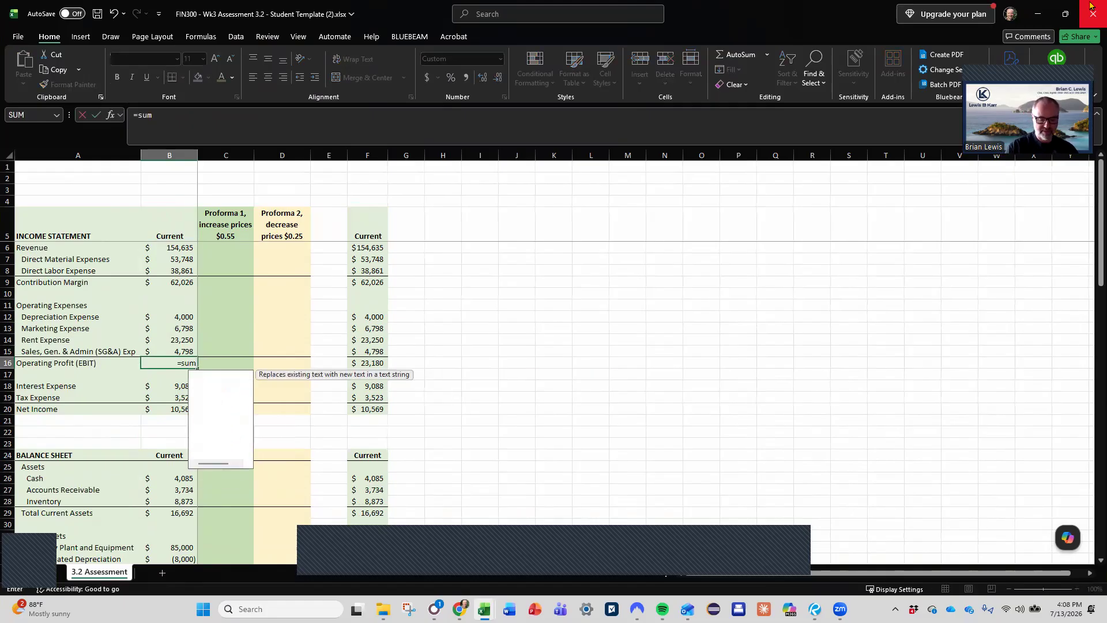
key("Up")
key("shift+Up")
key("shift+Up")
key("shift+Up")
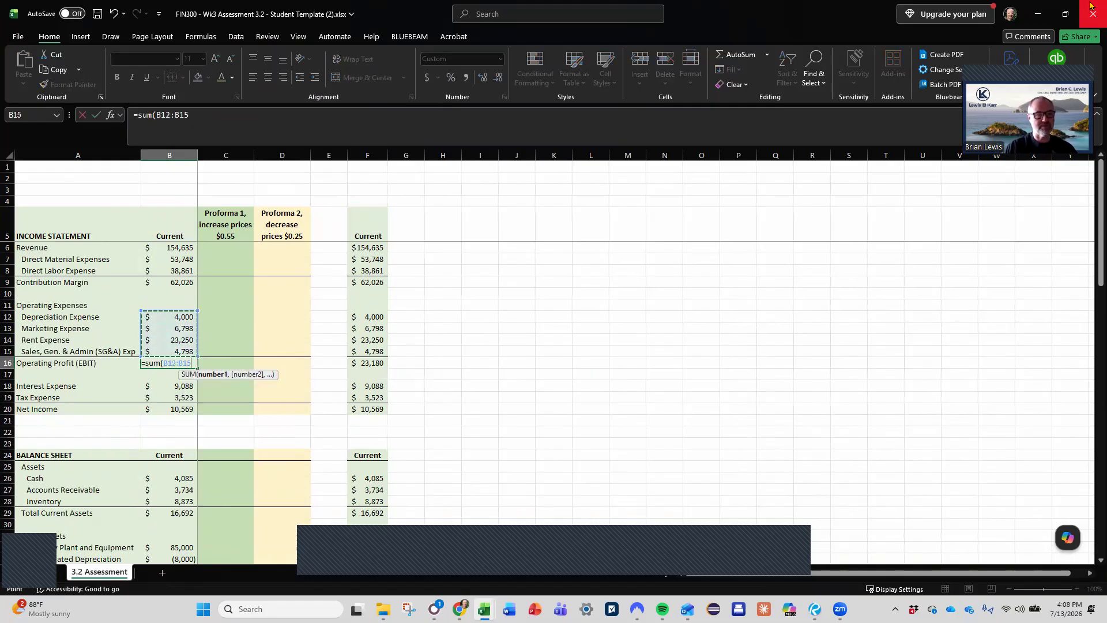
key("Return")
key("Down")
key("Down")
key("Down")
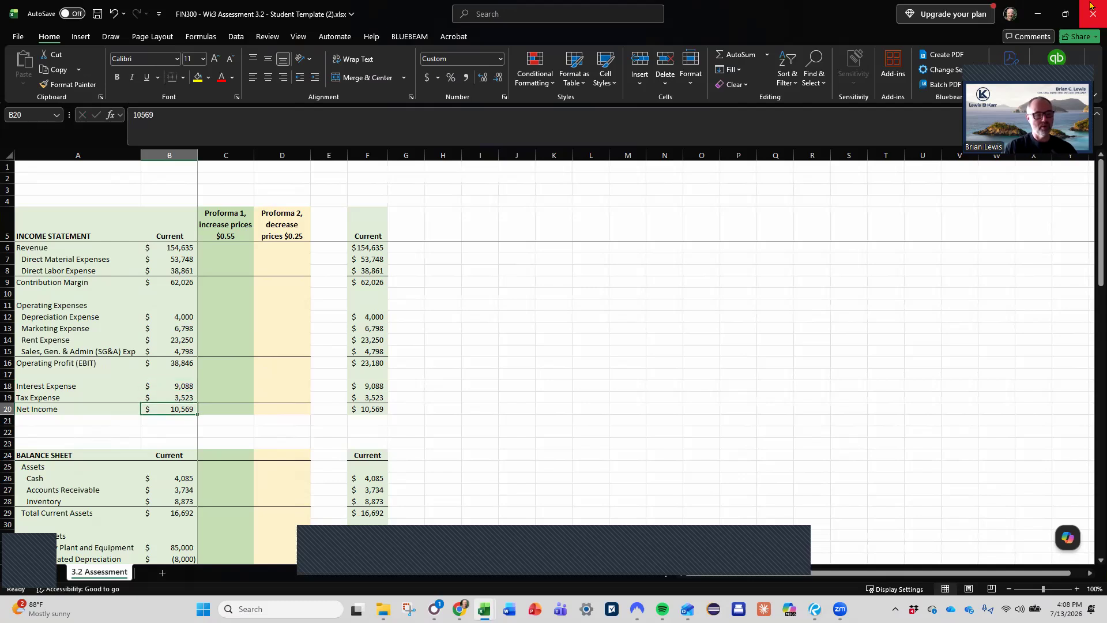
type("=")
key("Up")
key("Up")
key("Up")
key("Up")
key("Up")
key("Up")
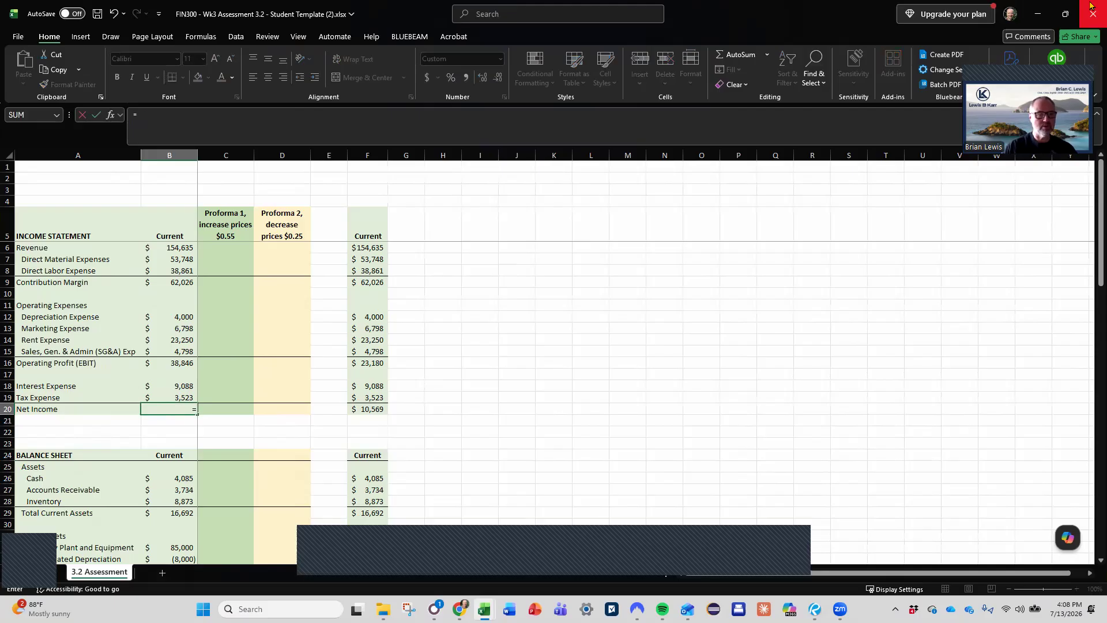
key("Up")
key("Up")
key("Up")
key("Up")
key("Up")
key("Up")
type("-")
key("Up")
key("Up")
key("Up")
key("Up")
key("Escape")
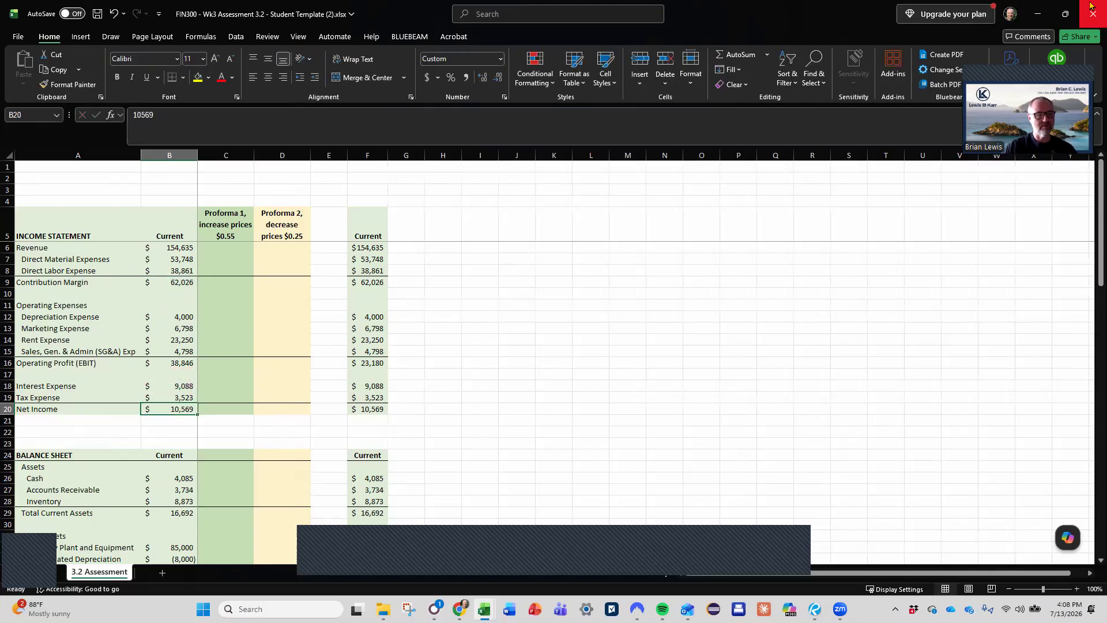
- Correct the Current Operating Profit (EBIT) formula in B16 to subtract the operating expenses from Contribution Margin: =B9-SUM(B12:B15)
key("Up")
key("Up")
key("Up")
key("Up")
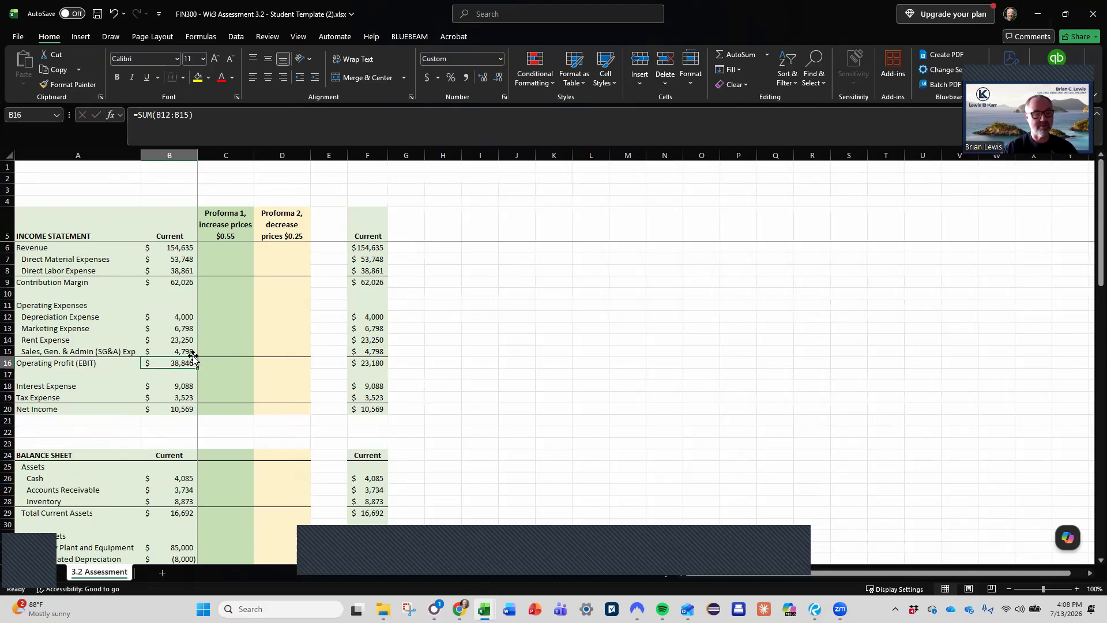
left_click(138, 116)
left_click(193, 285)
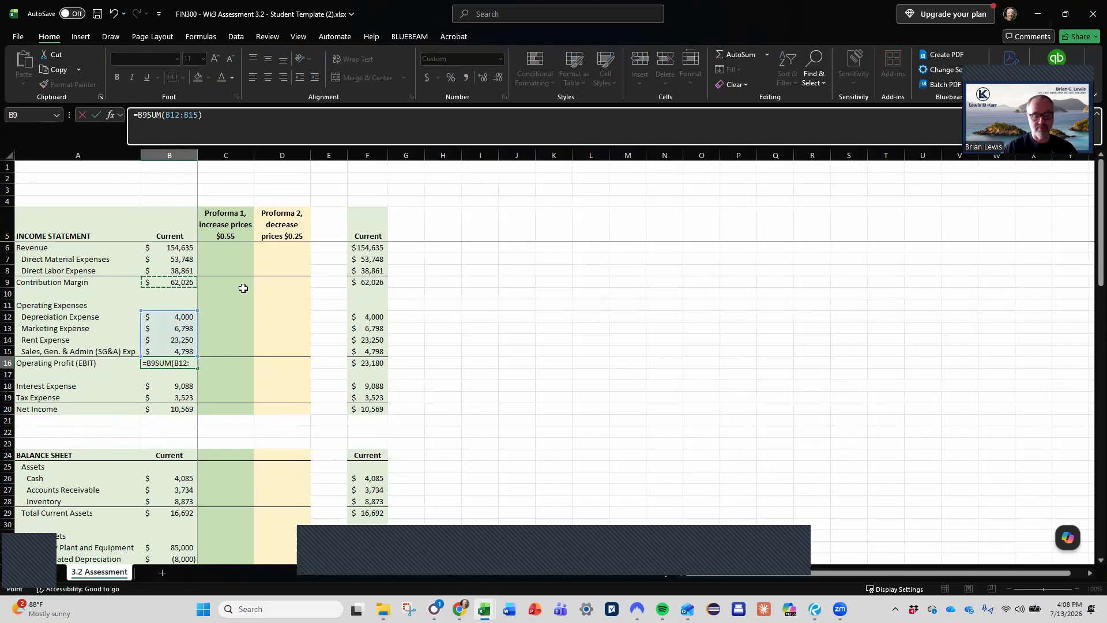
type("-")
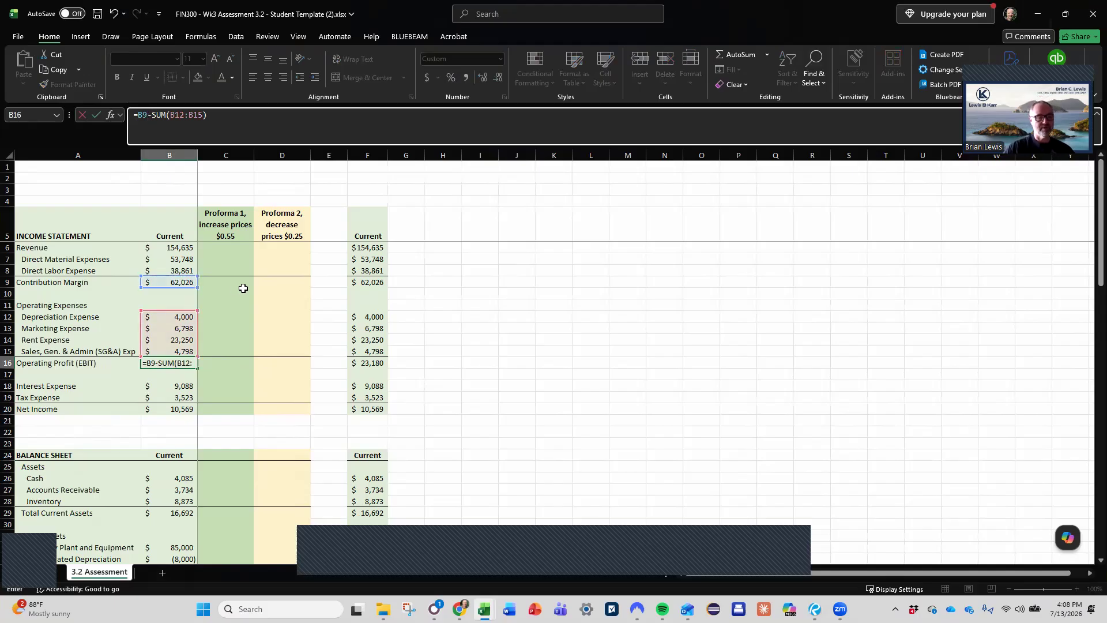
key("Return")
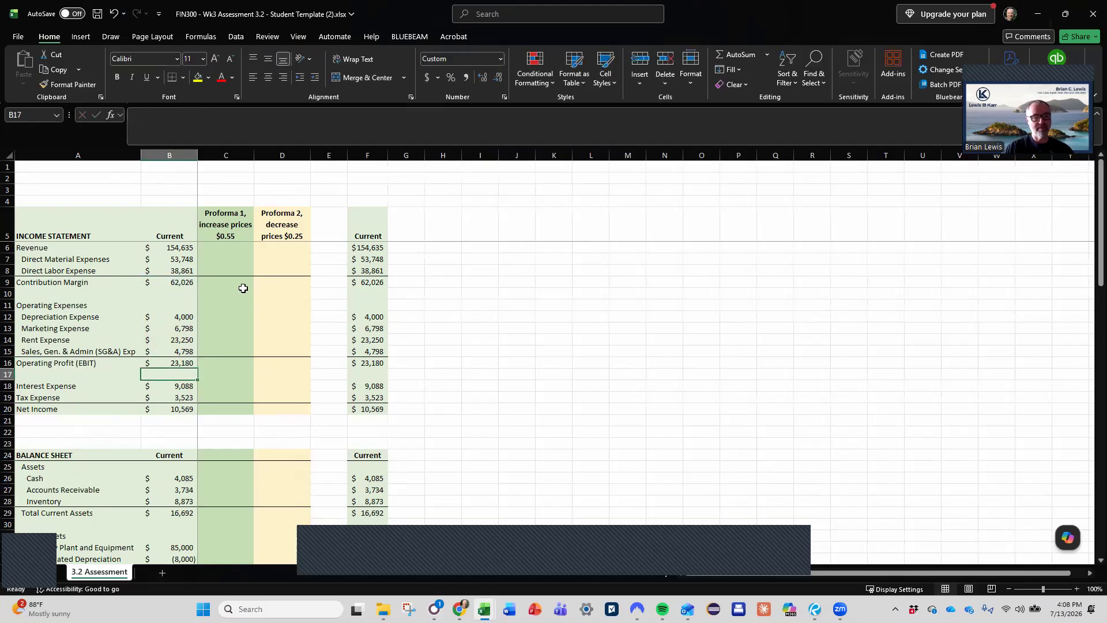
key("Down")
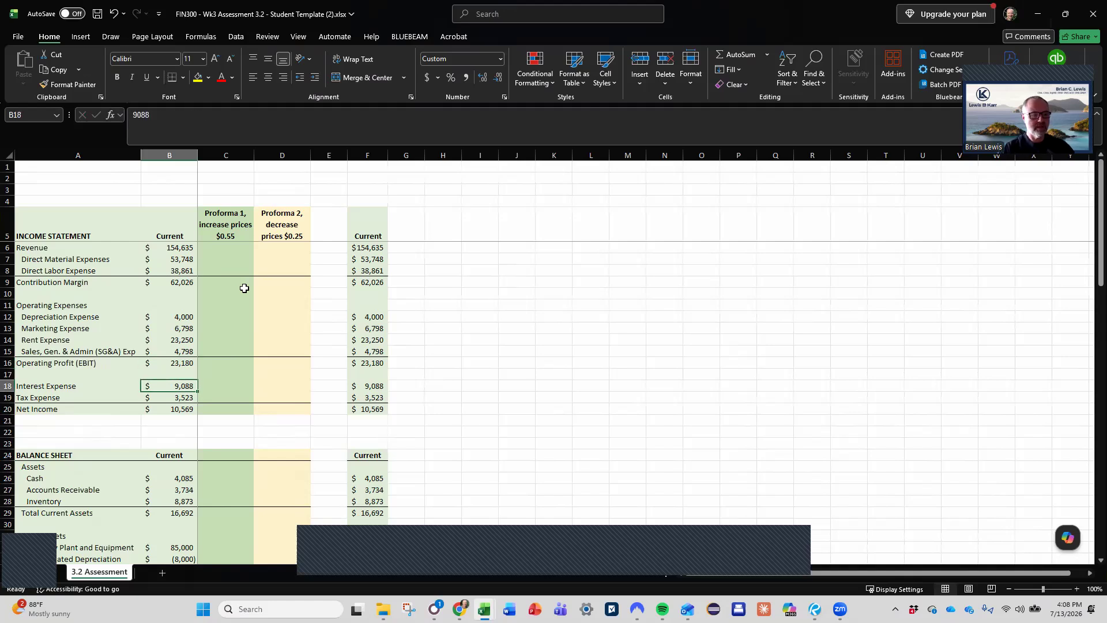
scroll(229, 397, "down", 2)
scroll(228, 396, "down", 12)
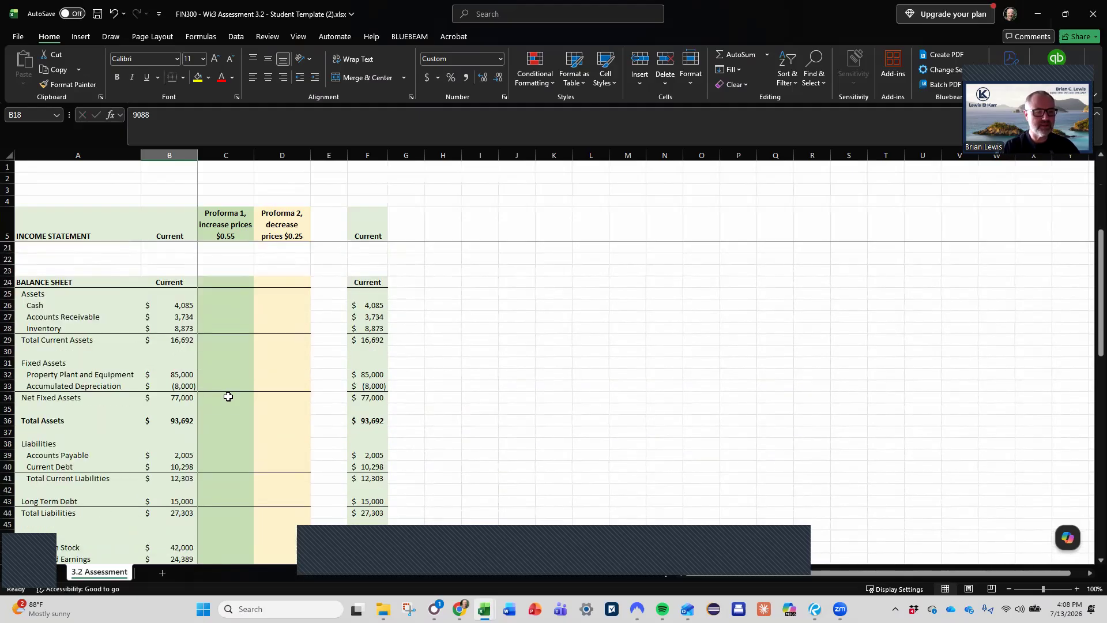
scroll(229, 397, "down", 4)
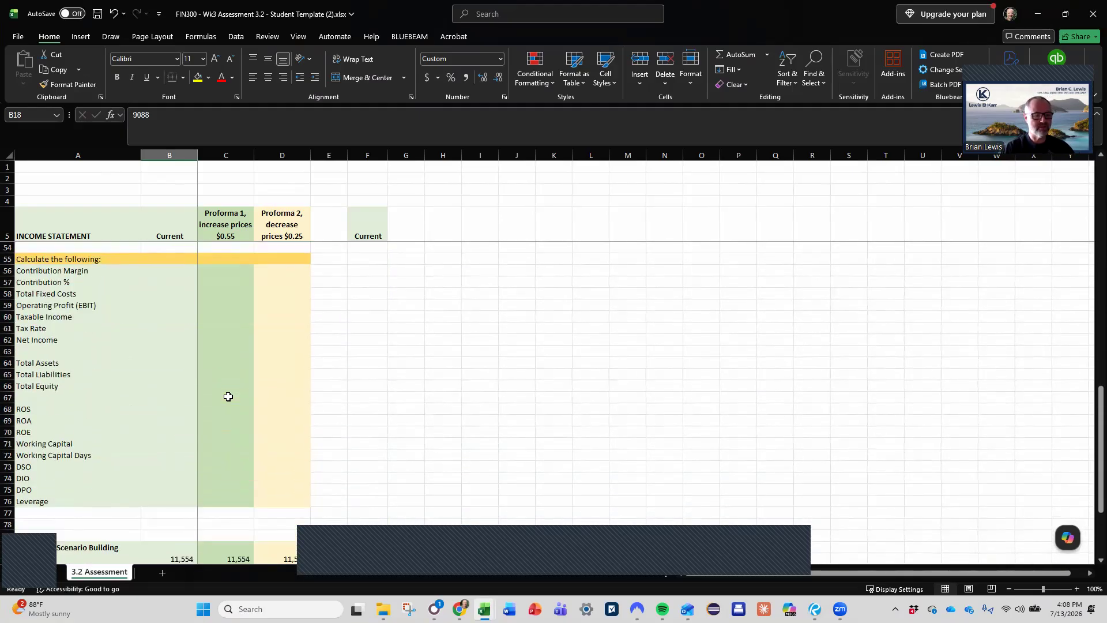
scroll(229, 397, "up", 4)
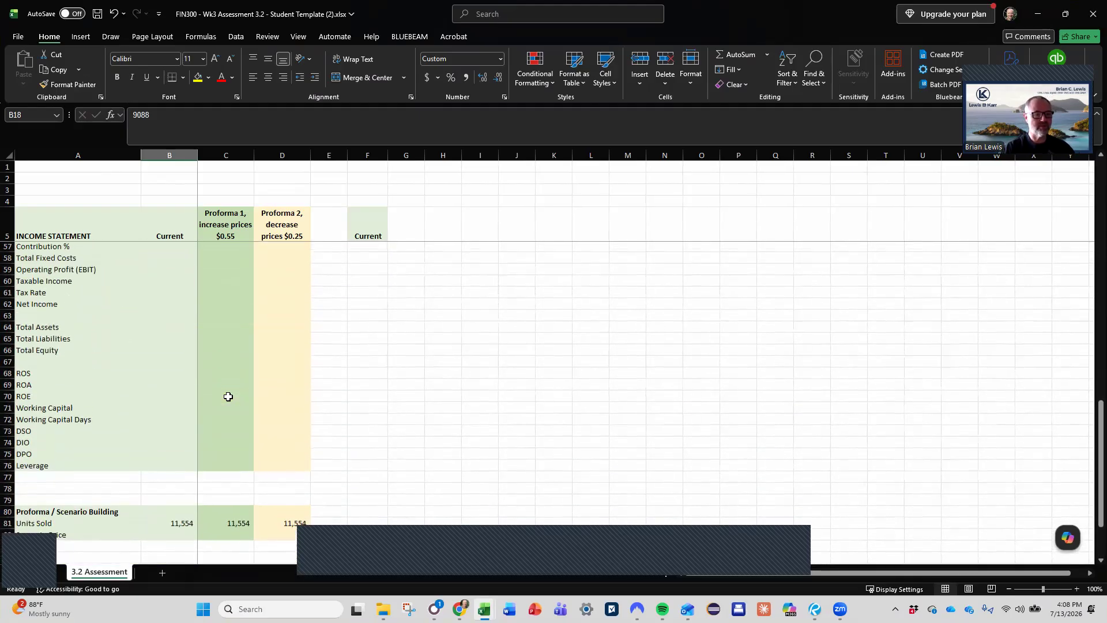
scroll(228, 397, "up", 15)
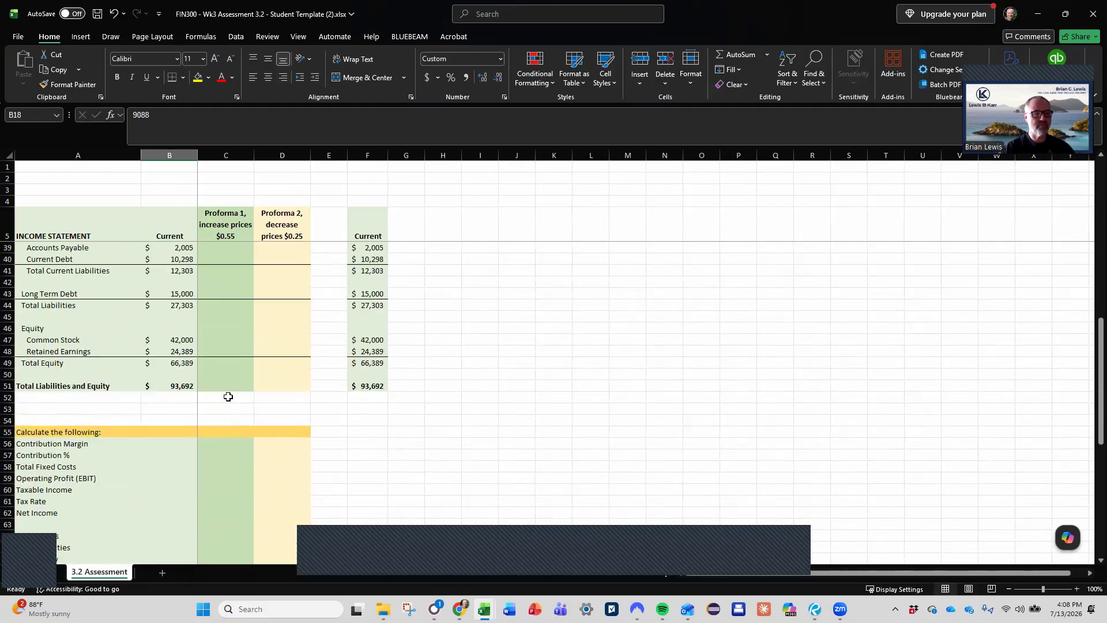
left_click(190, 400)
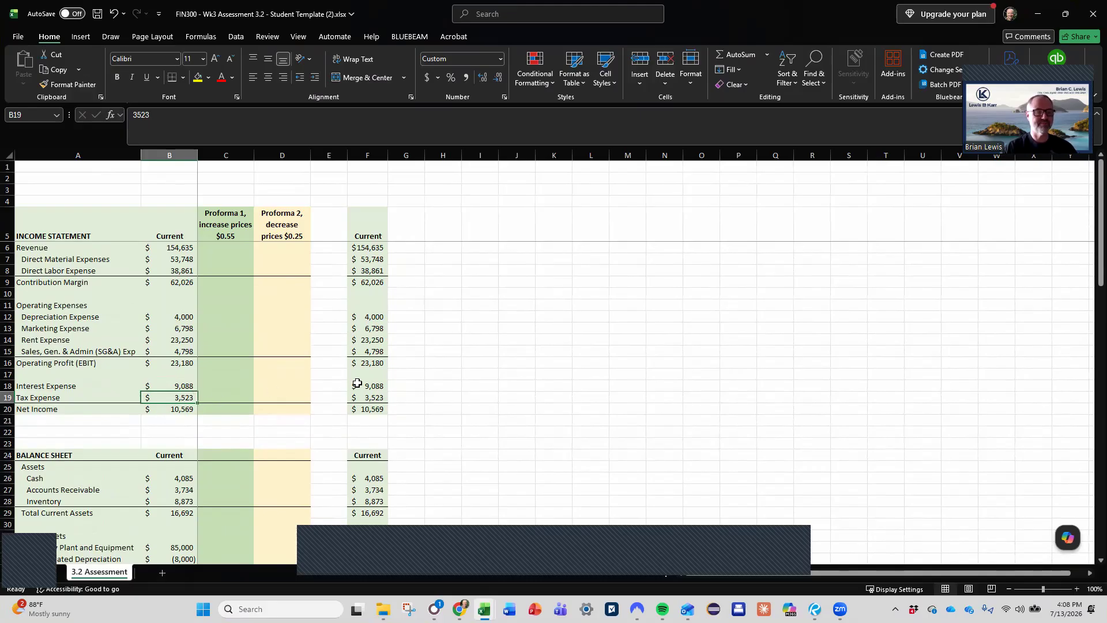
type("=")
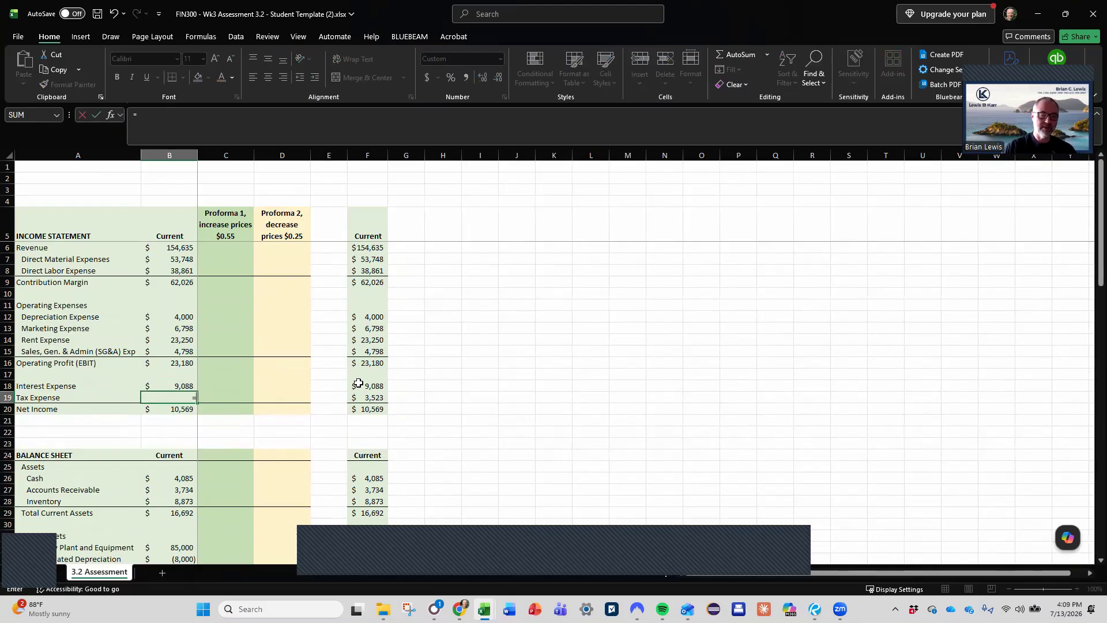
type("(")
key("Up")
key("Up")
key("Up")
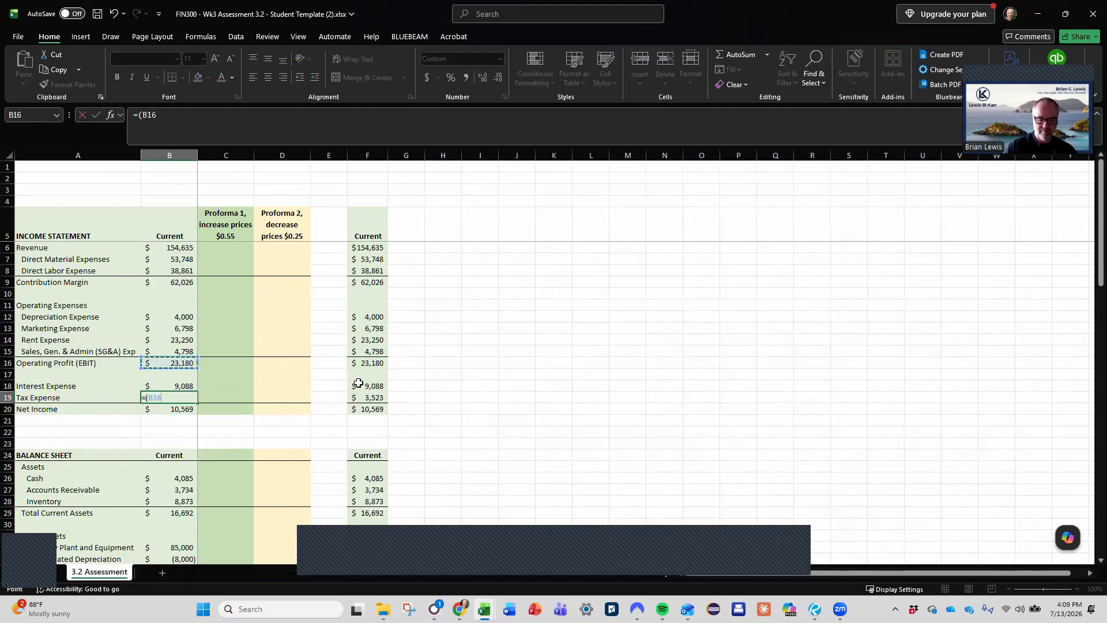
type("-")
key("Up")
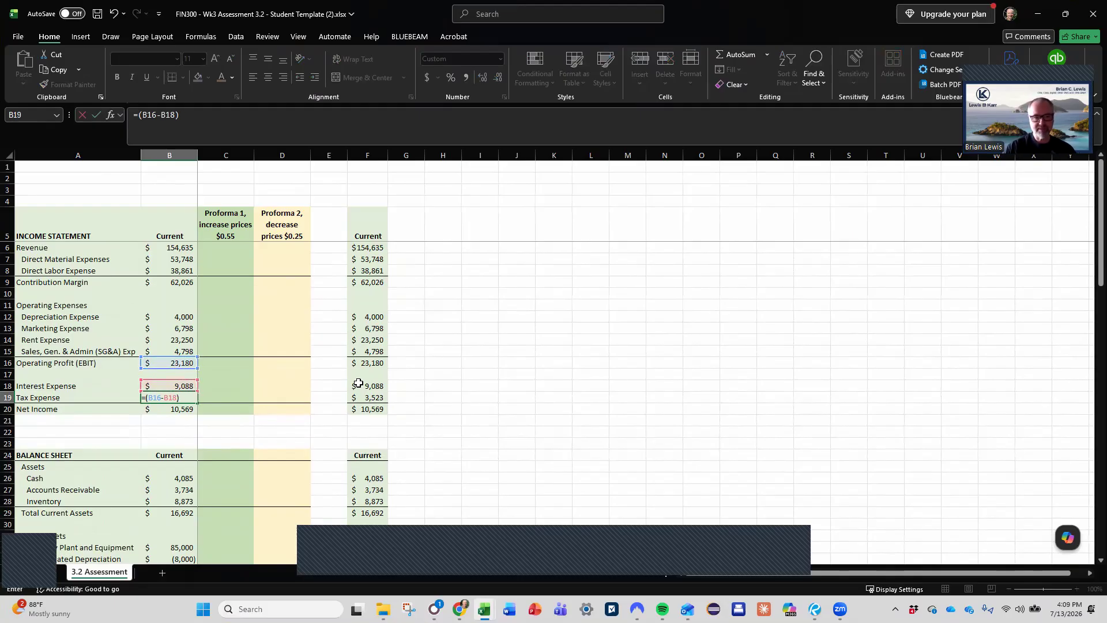
scroll(294, 393, "down", 9)
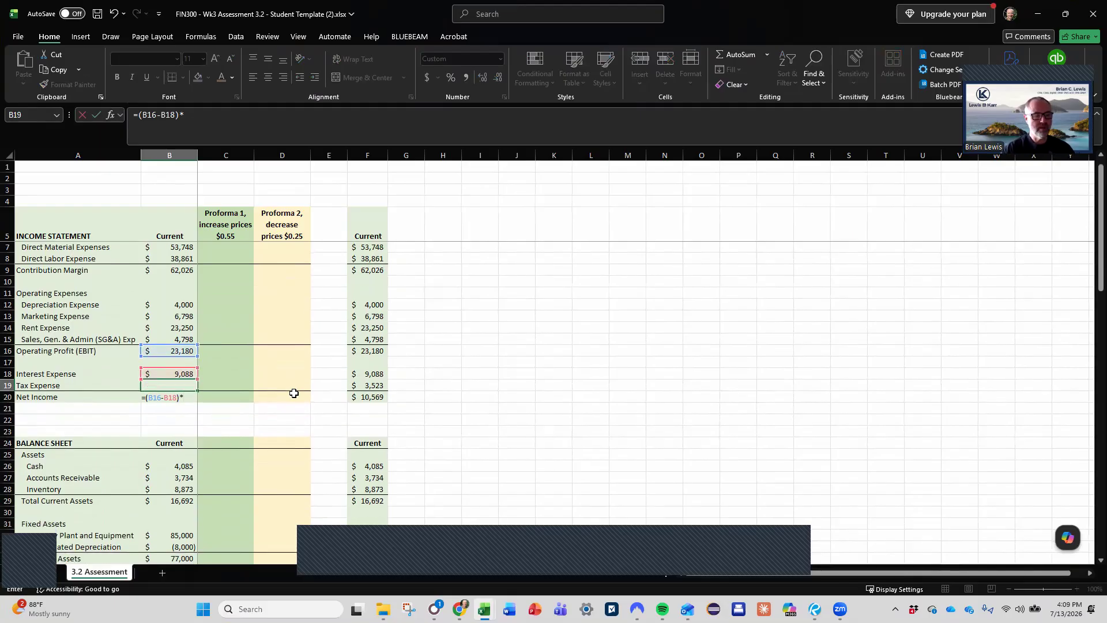
scroll(294, 394, "down", 8)
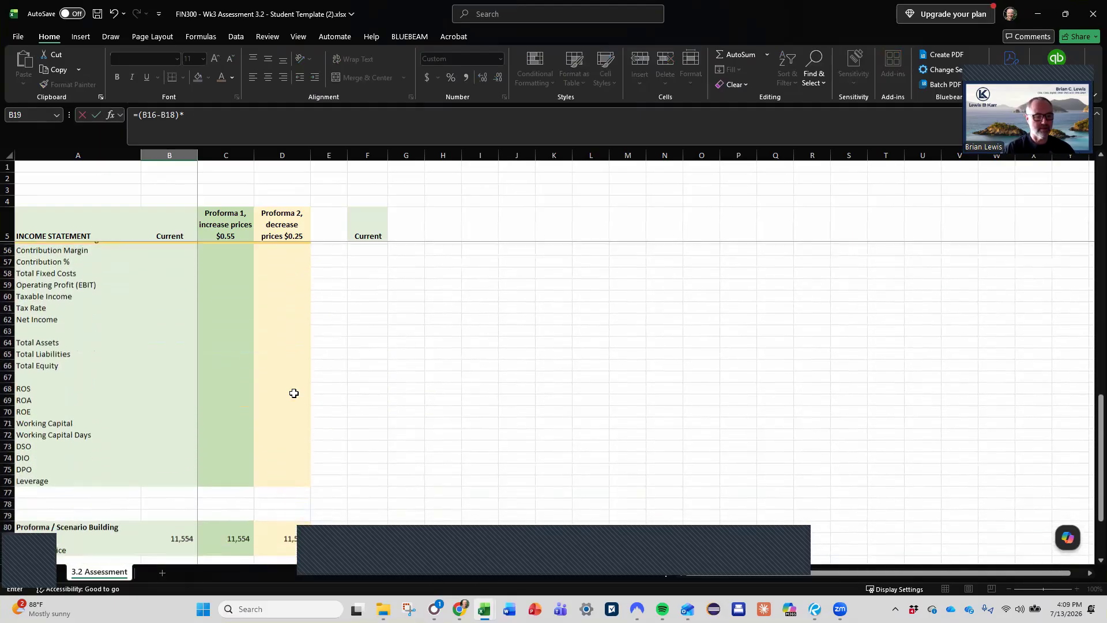
scroll(294, 393, "up", 3)
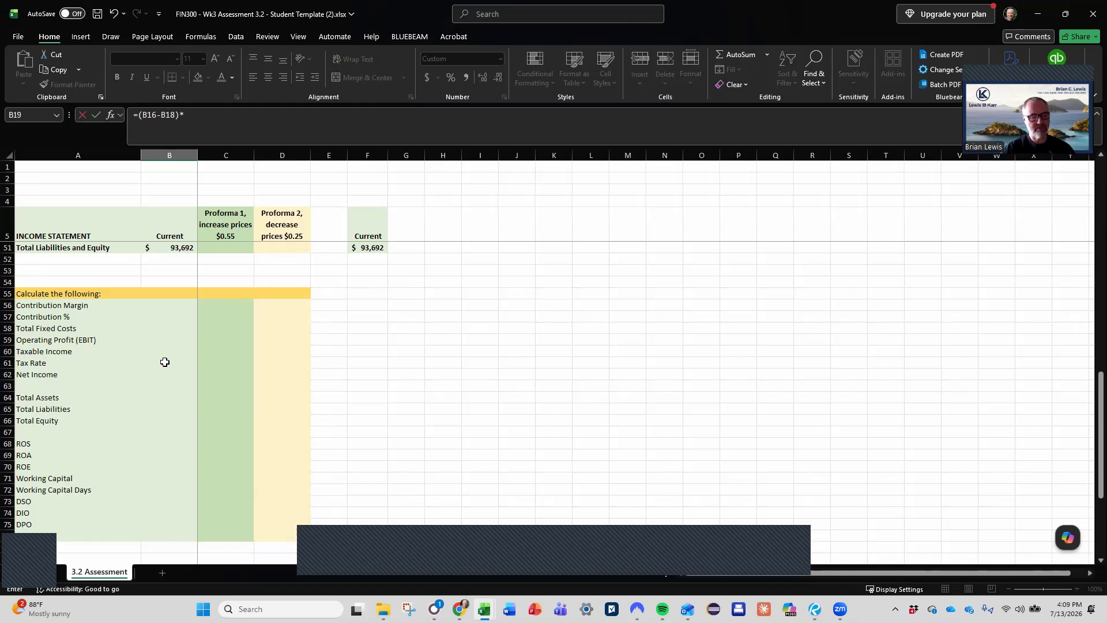
key("Escape")
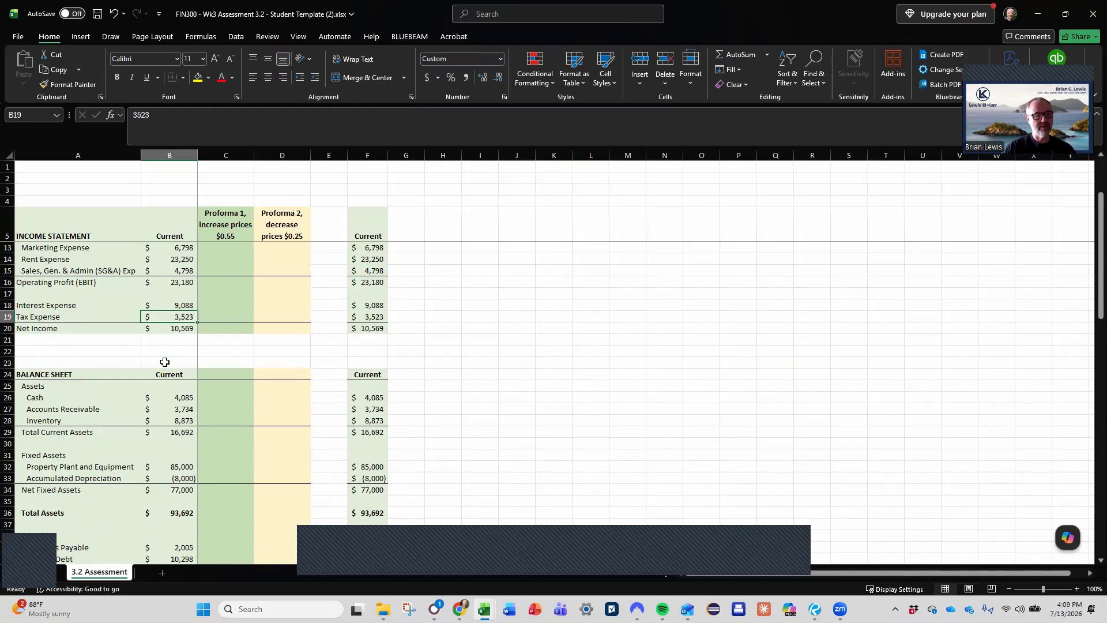
- Calculate the Current Tax Rate in B61 as tax expense over EBIT less interest, using =B19/(B16-B18)
key("Down")
key("Down")
key("Down")
key("Down")
key("Down")
key("Down")
key("Down")
key("Down")
key("Down")
key("Down")
key("Down")
key("Down")
key("Down")
key("Down")
key("Down")
key("Down")
key("Down")
key("Down")
key("Down")
key("Down")
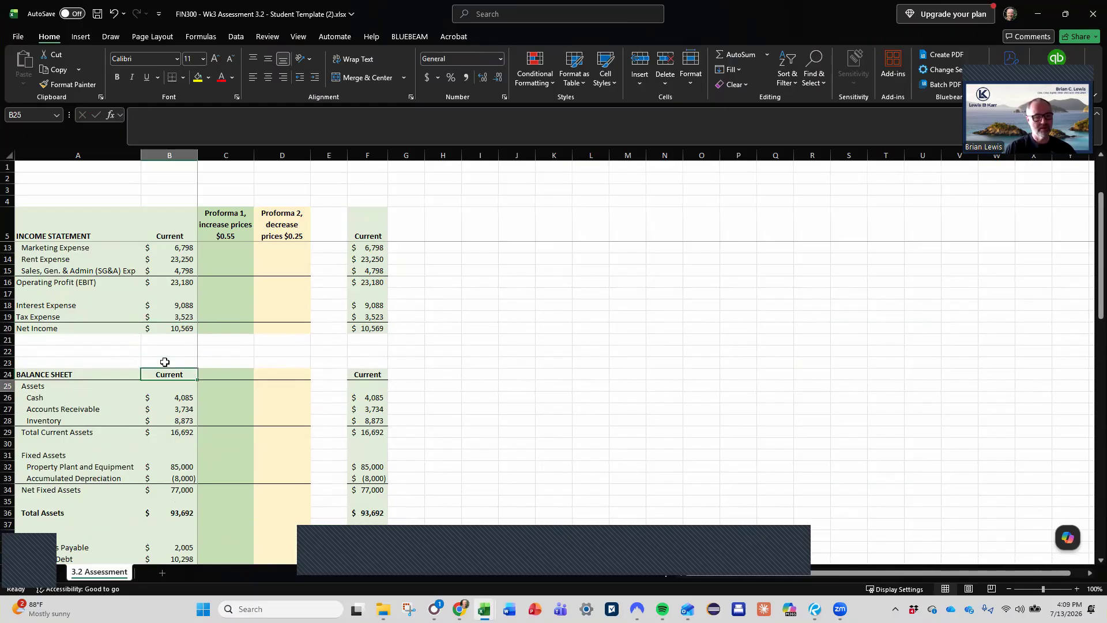
key("Down")
key("Down")
key("Down")
key("Down")
key("Down")
key("Down")
key("Down")
key("Down")
key("Down")
key("Down")
key("Down")
key("Down")
key("Down")
key("Down")
key("Down")
key("Down")
key("Down")
key("Down")
key("Up")
key("Up")
key("Up")
key("Up")
key("Up")
key("Up")
key("Up")
key("Up")
key("Up")
key("Up")
key("Up")
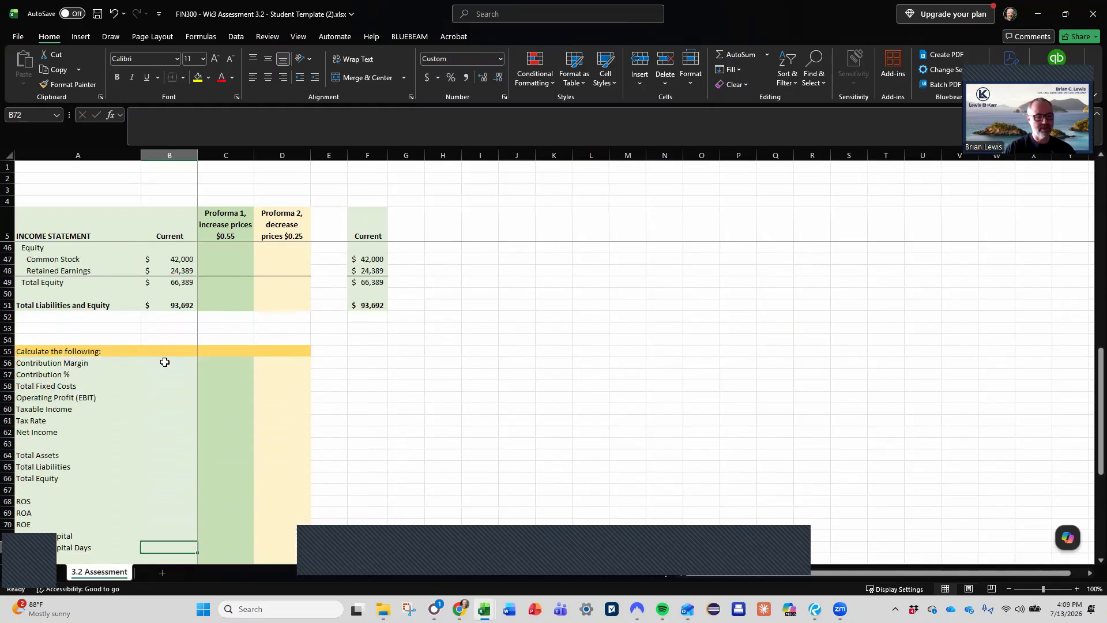
key("Up")
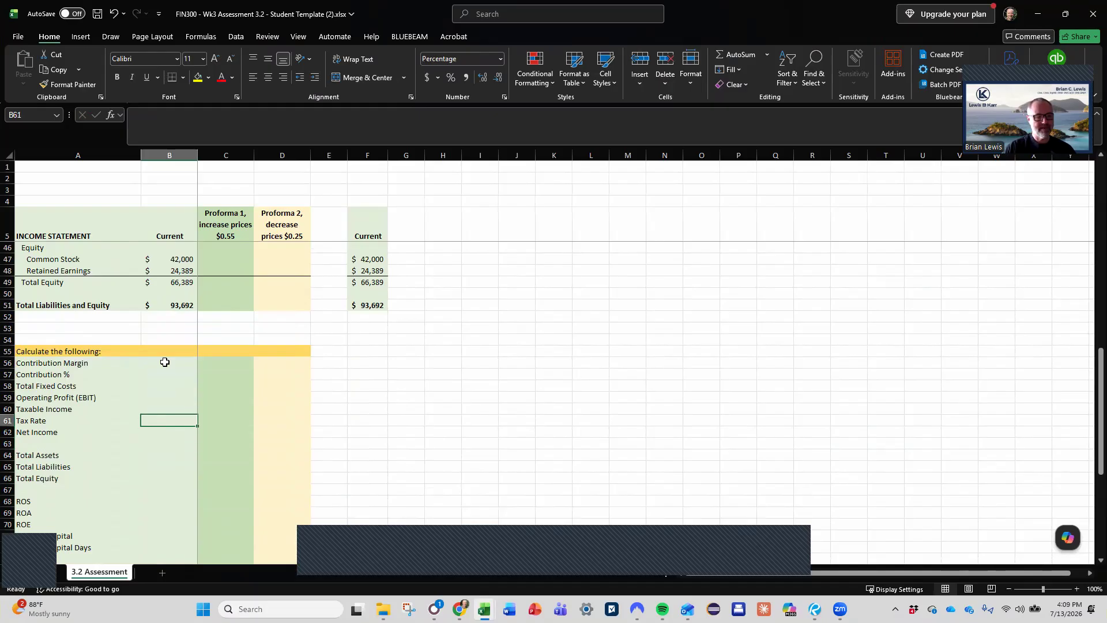
type("=")
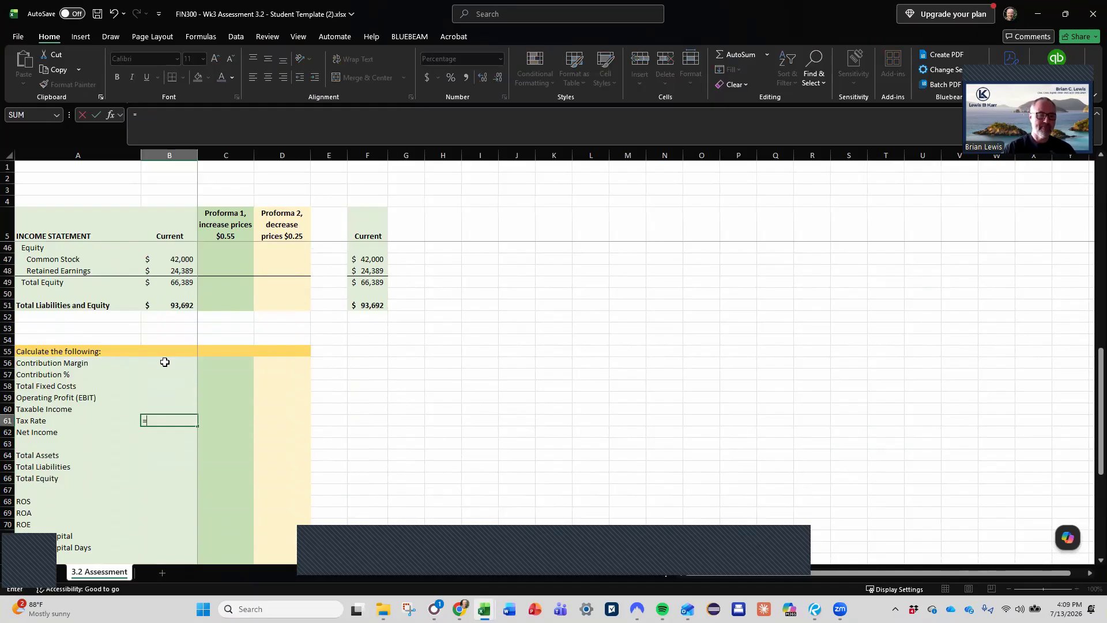
scroll(165, 362, "up", 11)
left_click(173, 316)
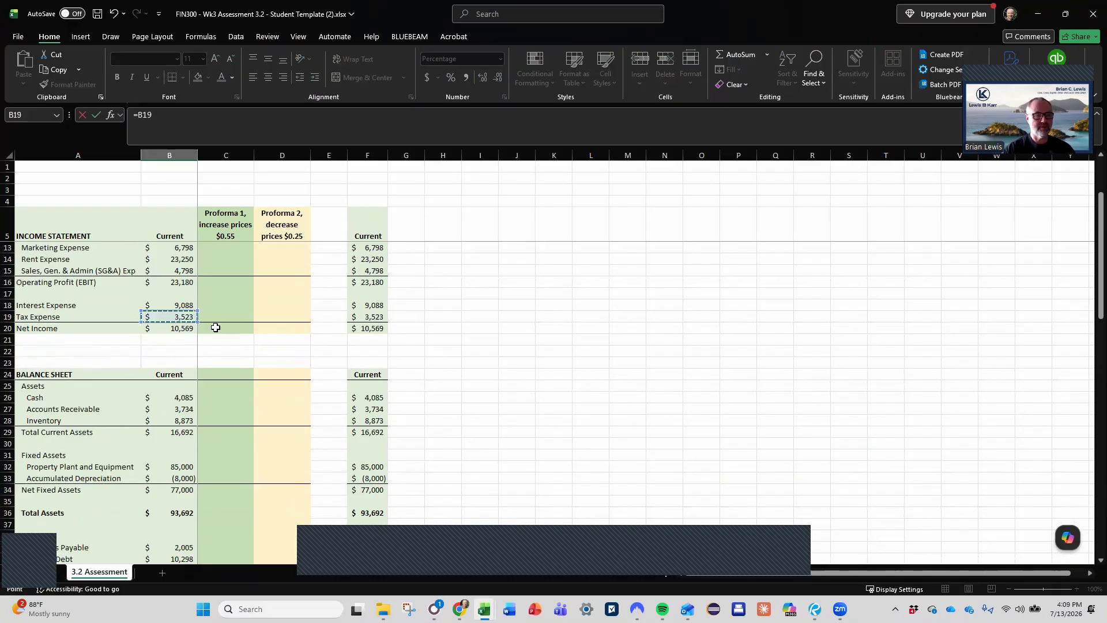
type("/(")
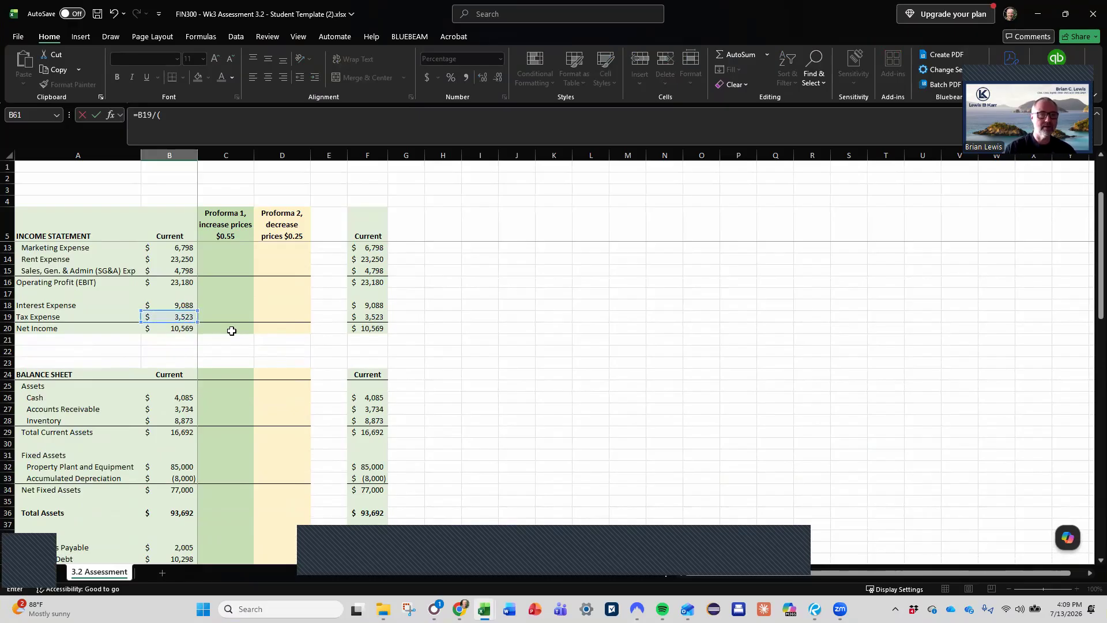
left_click(184, 282)
type("-")
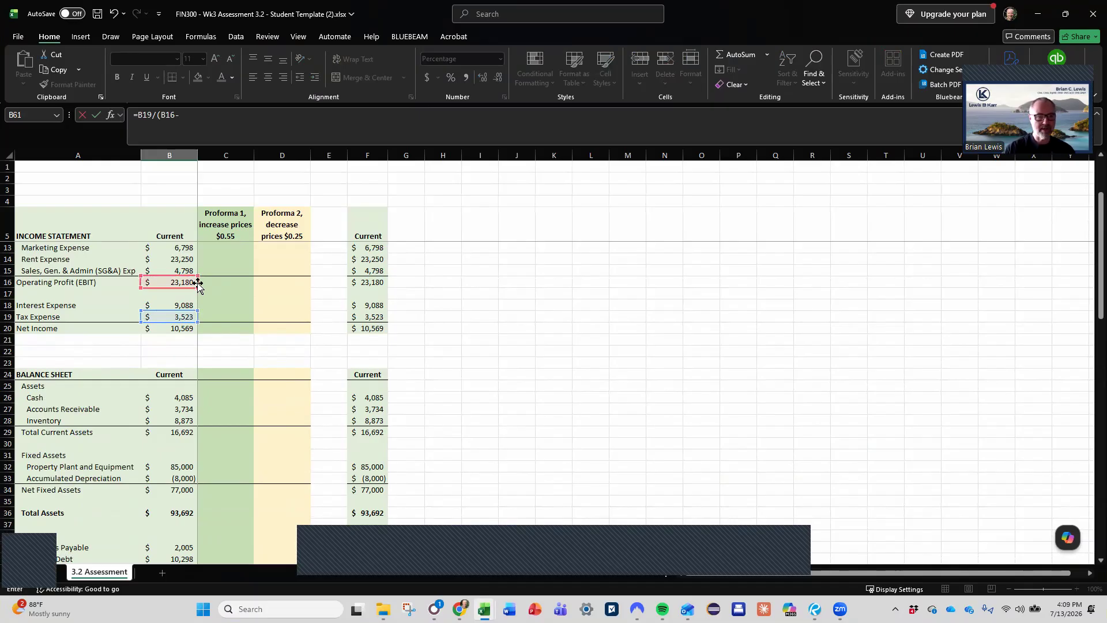
left_click(187, 305)
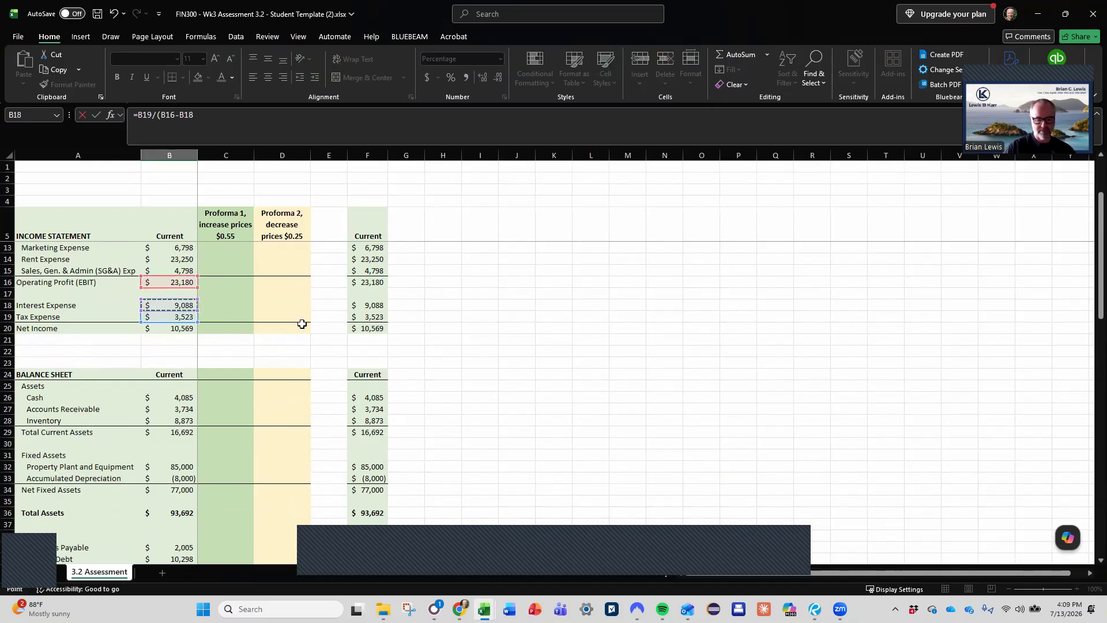
type(")")
key("ctrl+Return")
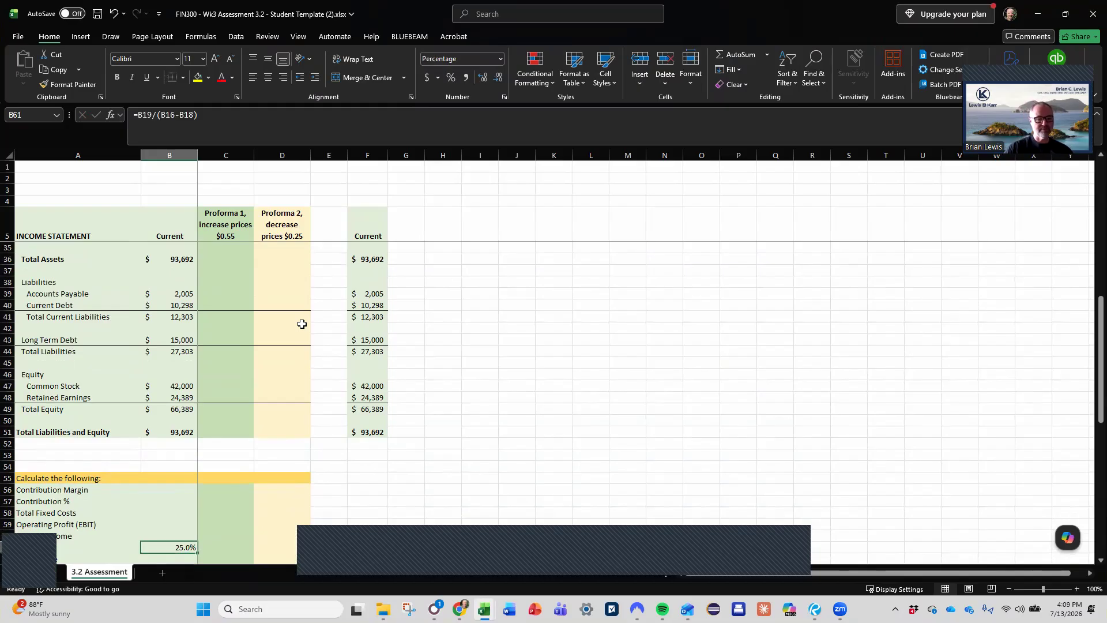
- Replace the Current Net Income in B20 with the formula =B16-B18-B19
key("Up")
key("Up")
key("Up")
key("Up")
key("Up")
key("Up")
key("Up")
key("Up")
key("Up")
key("Up")
key("Up")
key("Up")
key("Up")
key("Up")
key("Up")
key("Up")
key("Up")
key("Up")
key("Up")
key("Up")
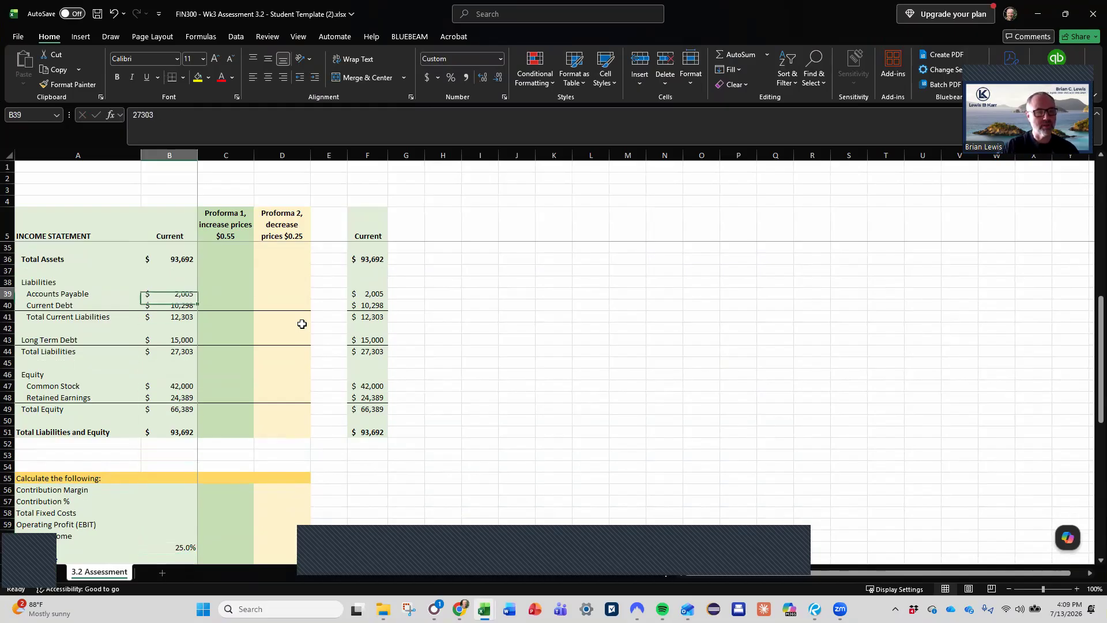
key("Up")
key("Up")
key("Up")
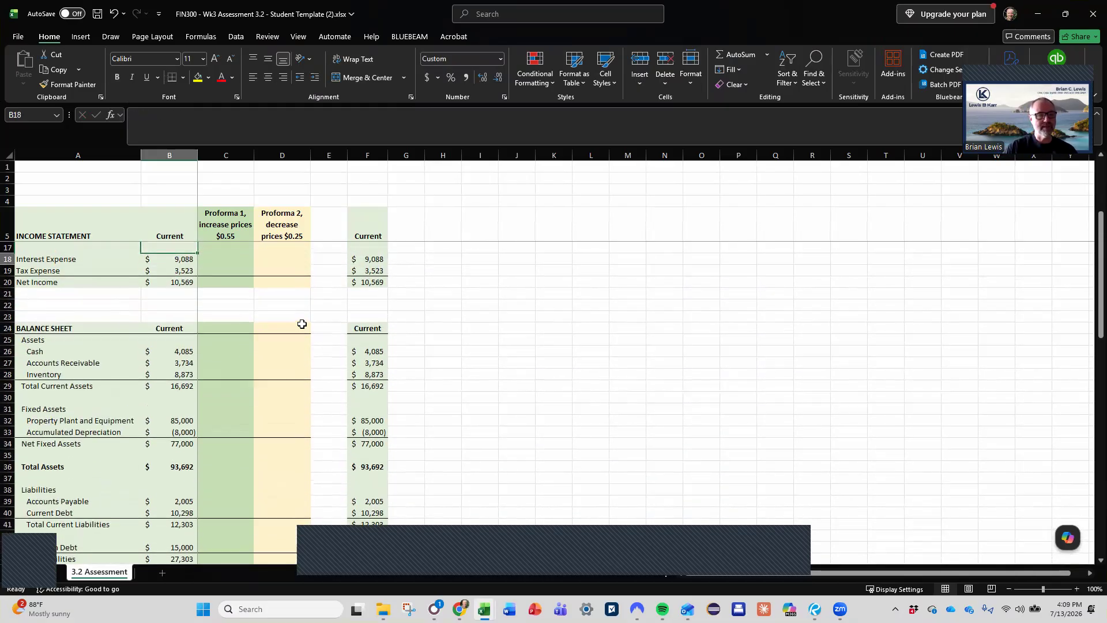
key("Down")
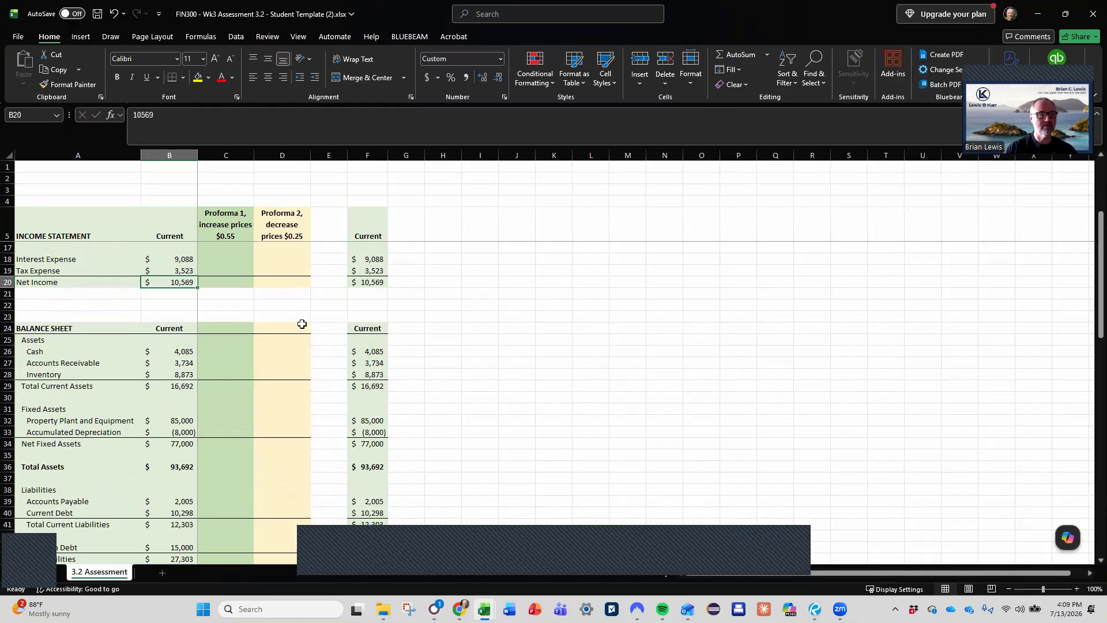
scroll(302, 324, "up", 4)
type("=")
key("Up")
key("Up")
key("Up")
key("Up")
type("-")
key("Up")
key("Up")
type("-")
key("Up")
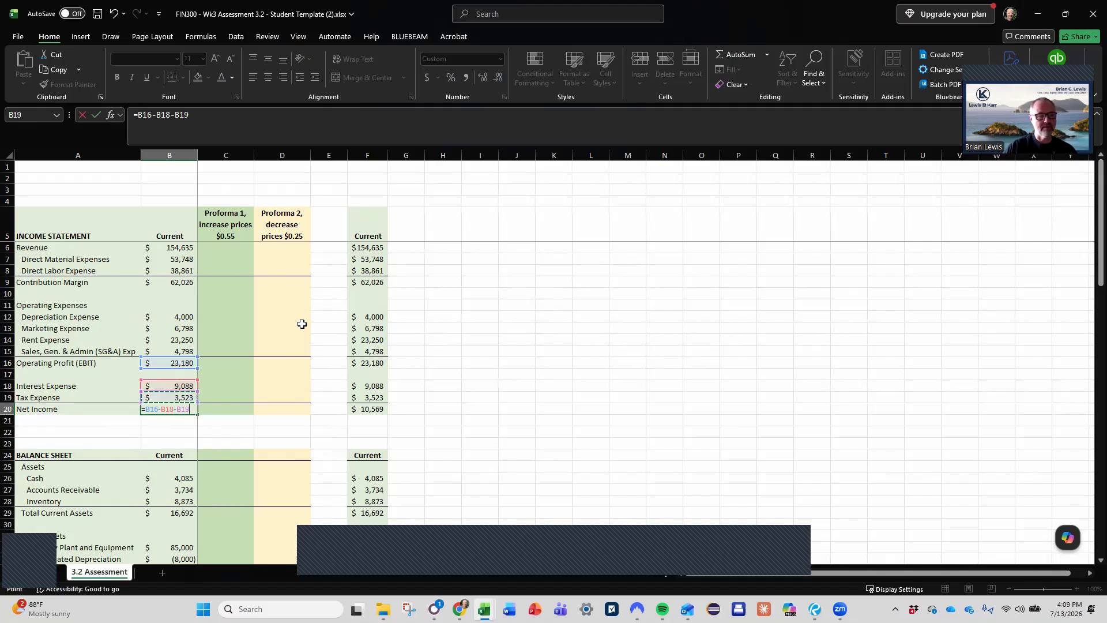
key("Return")
- Replace the Current Total Current Assets in B29 with a SUM formula over cash, accounts receivable and inventory, B26:B28
key("Down")
key("Down")
key("Down")
key("Down")
key("Down")
key("Down")
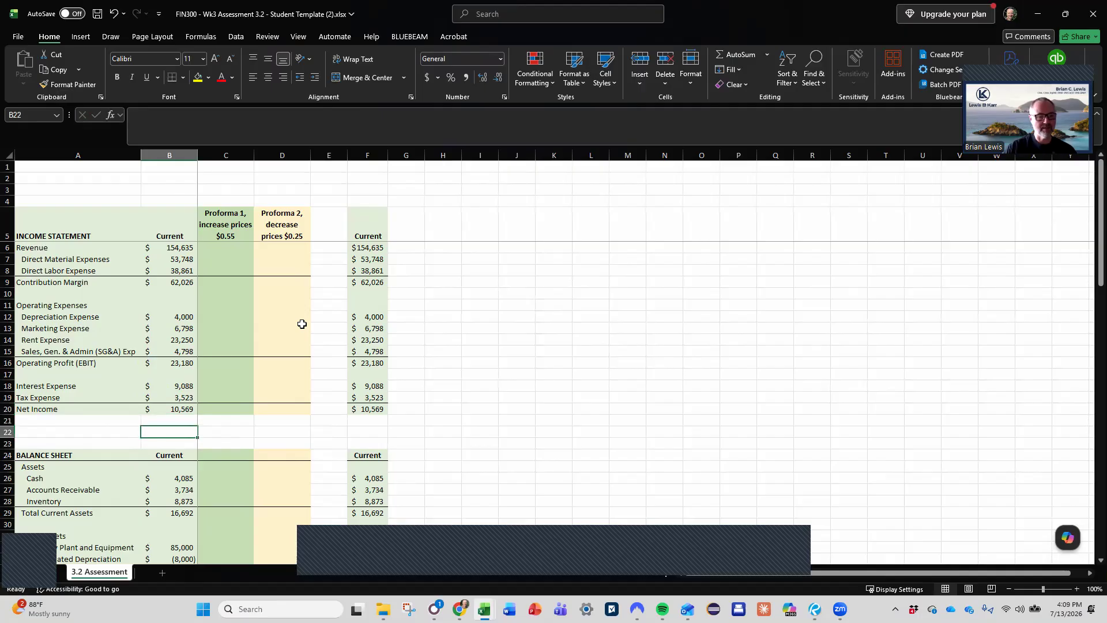
key("Down")
key("Down")
key("Down")
key("Down")
key("Down")
key("Down")
key("Down")
key("Down")
key("Down")
key("Down")
key("Down")
key("Down")
key("Down")
key("Down")
key("Down")
key("Down")
key("Down")
key("Down")
key("Down")
key("Down")
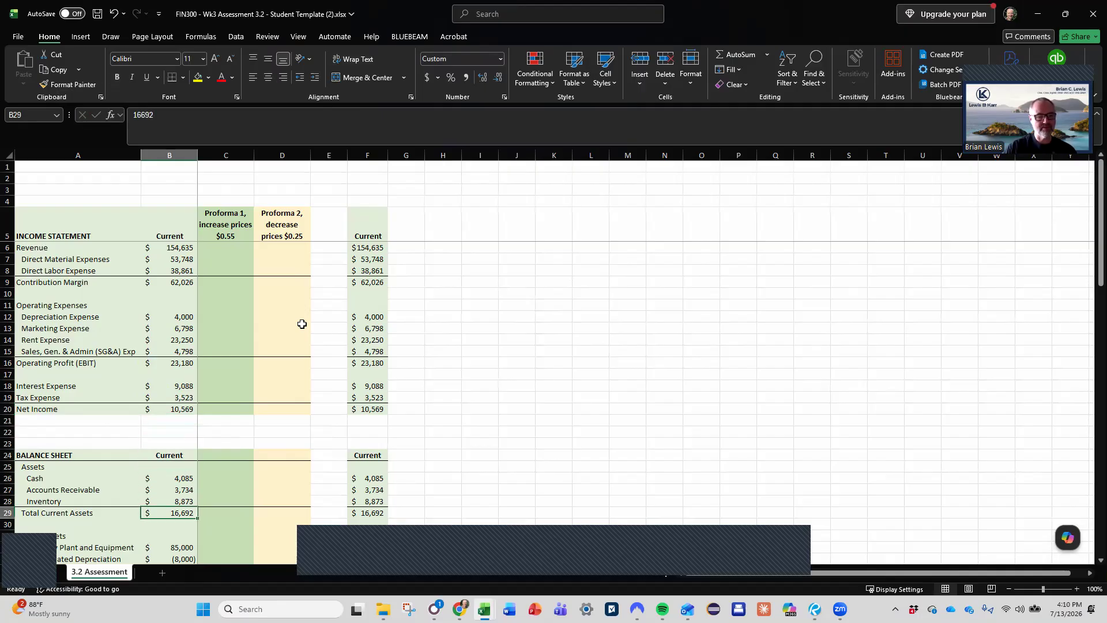
key("Up")
key("Up")
key("Up")
key("Up")
key("Up")
key("Up")
key("Up")
key("Up")
key("Up")
key("Up")
key("Up")
key("Up")
key("Up")
key("Up")
key("Up")
key("Up")
key("Up")
key("Up")
key("Up")
key("Up")
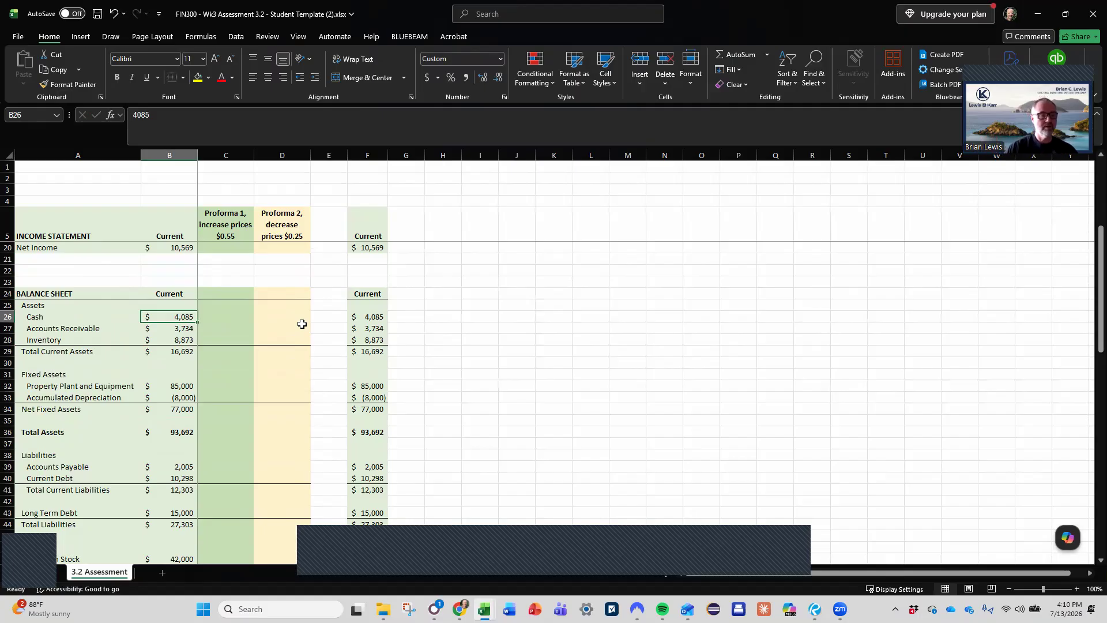
key("Down")
key("Down")
key("Down")
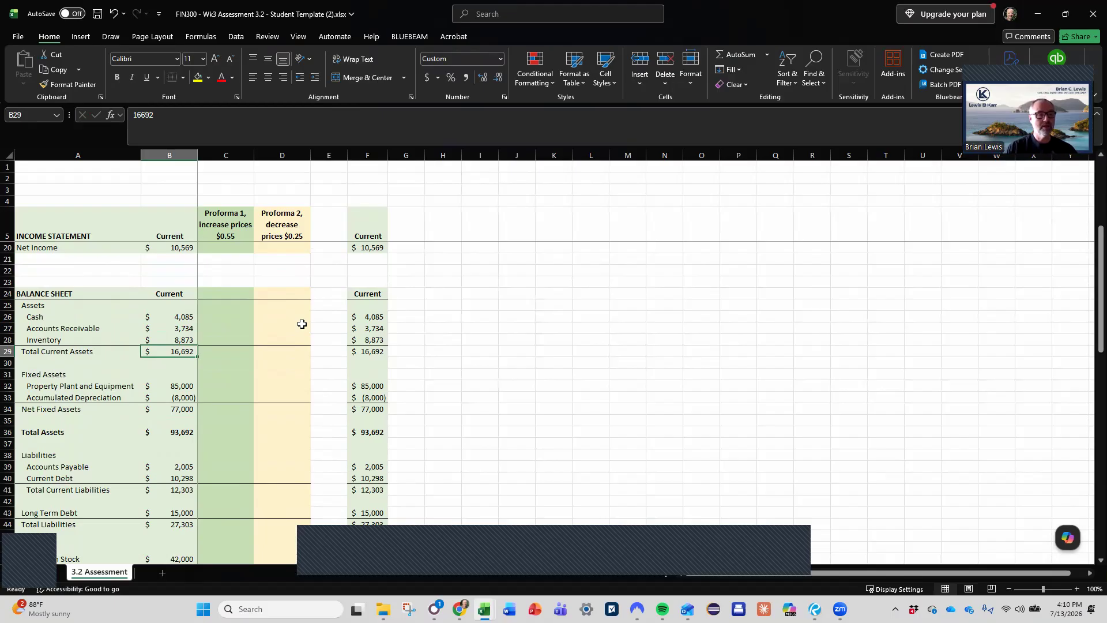
type("=sum(")
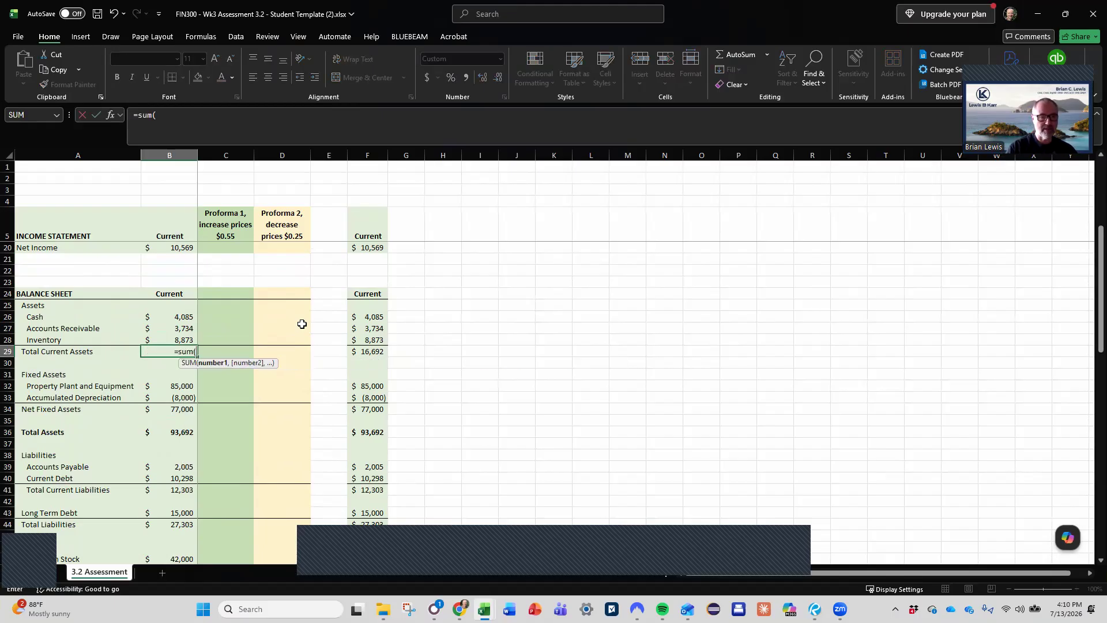
key("Up")
key("shift+Up")
key("shift+Up")
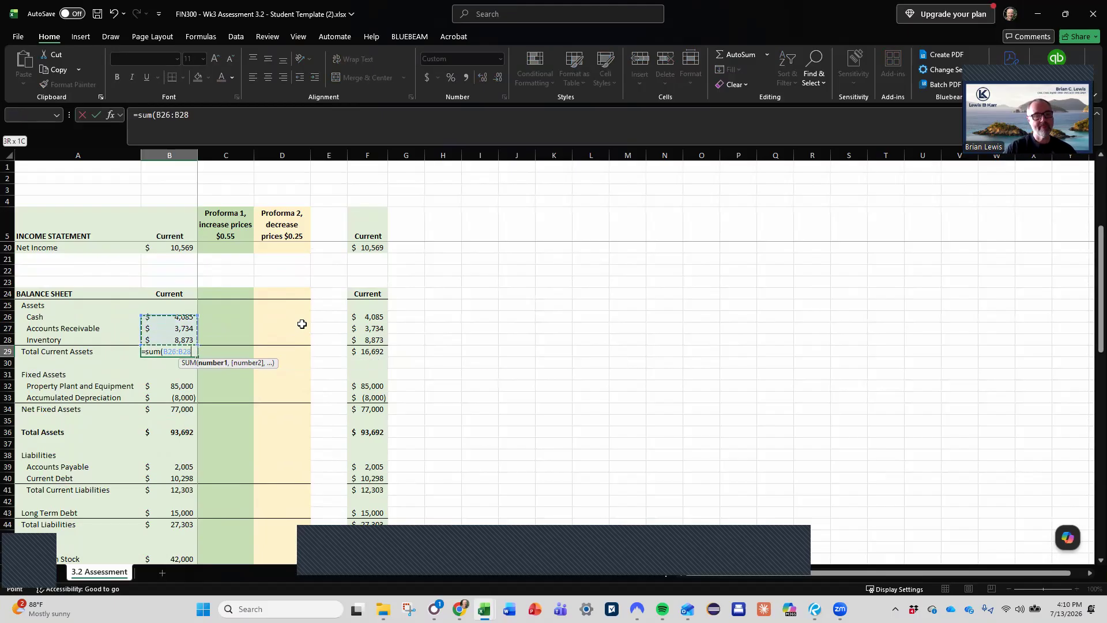
key("Return")
- Replace the Current Net Fixed Assets in B34 with a formula adding Property Plant and Equipment (B32) and the negative Accumulated Depreciation (B33)
key("Down")
key("Down")
key("Down")
key("Down")
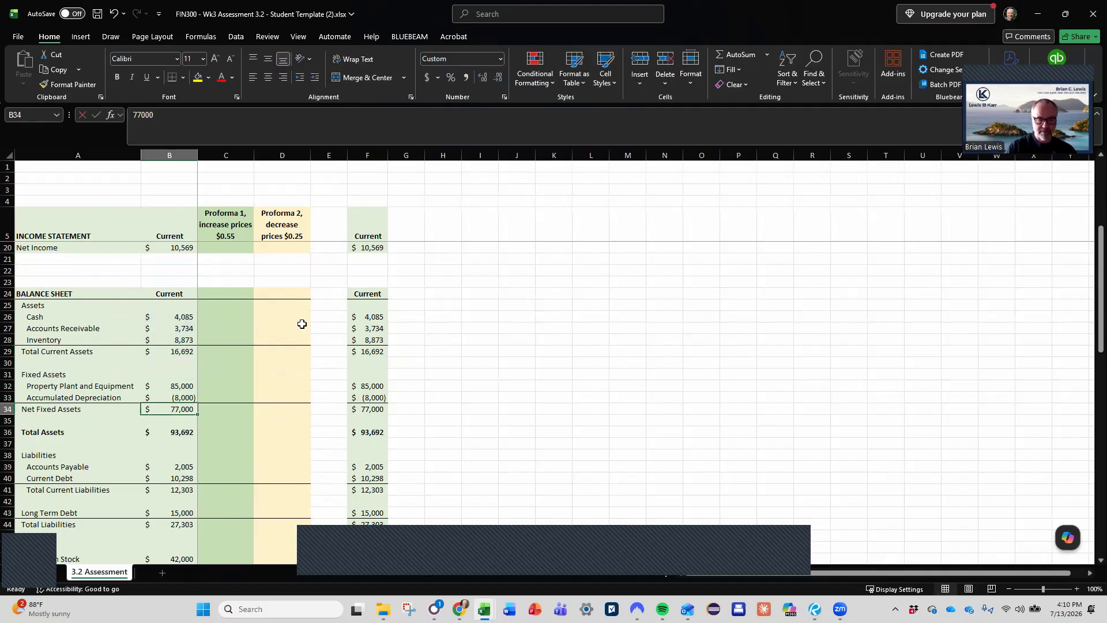
type("=")
key("Up")
key("Up")
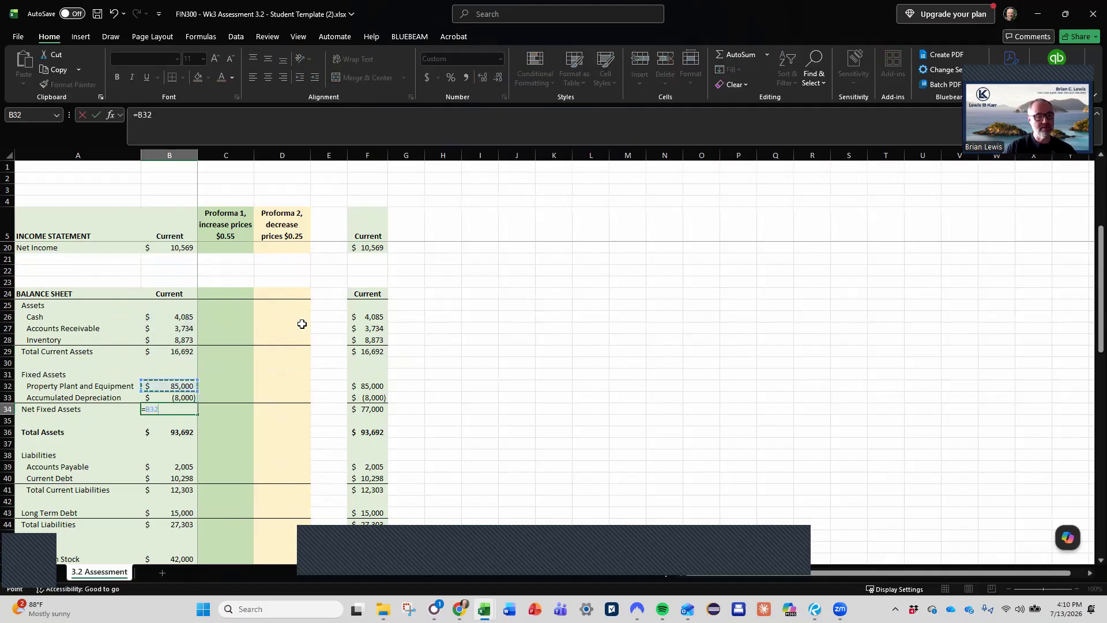
type("-")
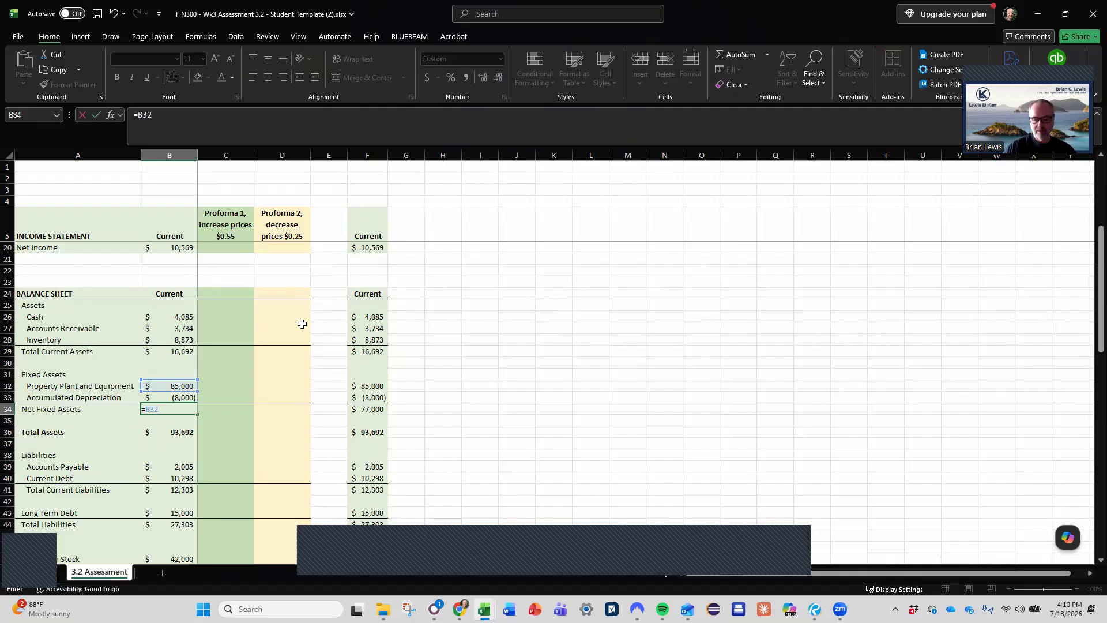
key("Up")
key("Return")
- Replace the Current Total Assets in B36 with a SUM of Total Current Assets and Net Fixed Assets, =SUM(B29,B34)
key("Up")
key("Down")
key("Down")
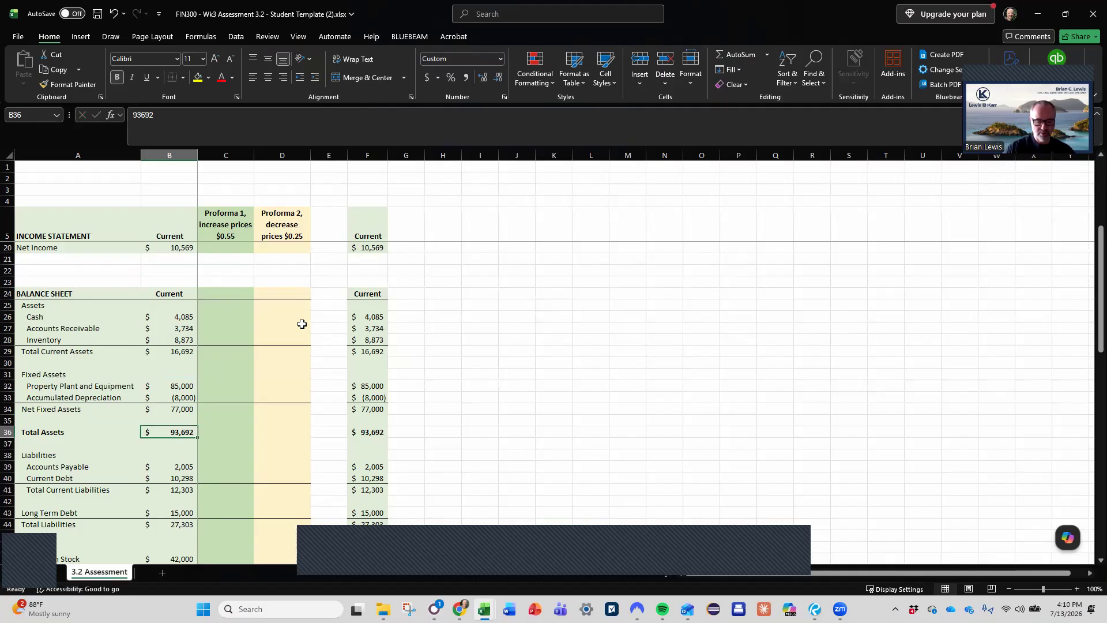
type("=")
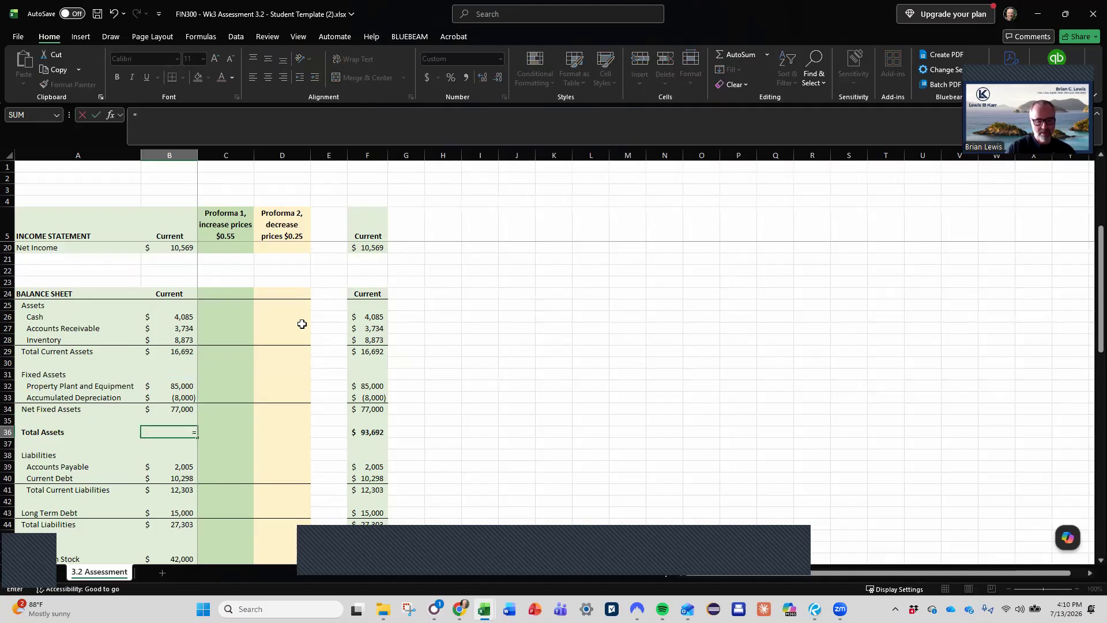
type("sum(")
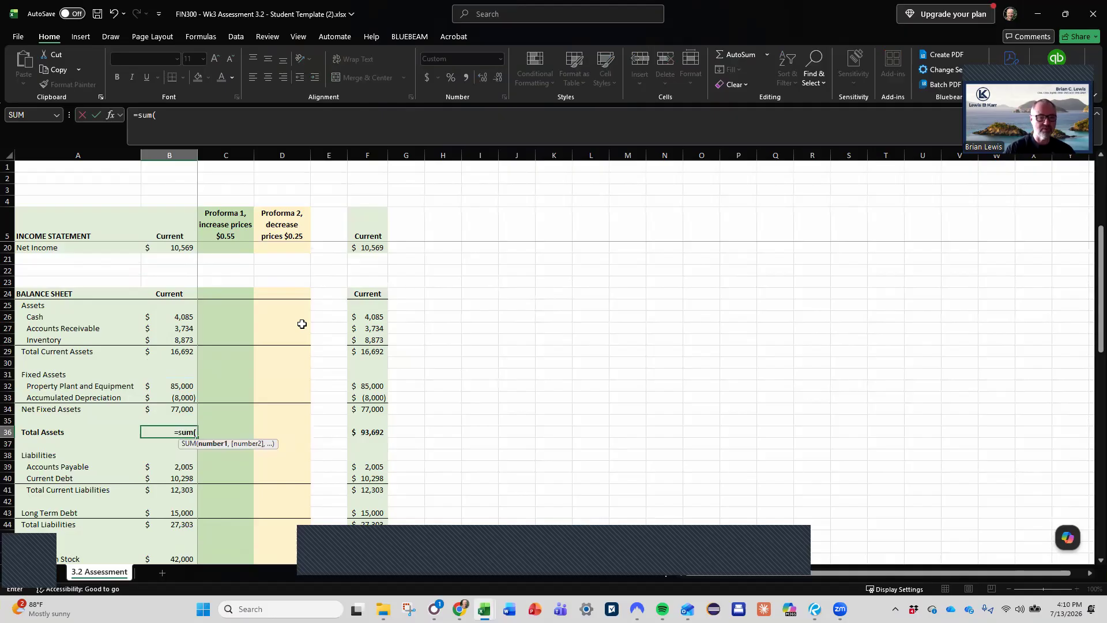
left_click(176, 350)
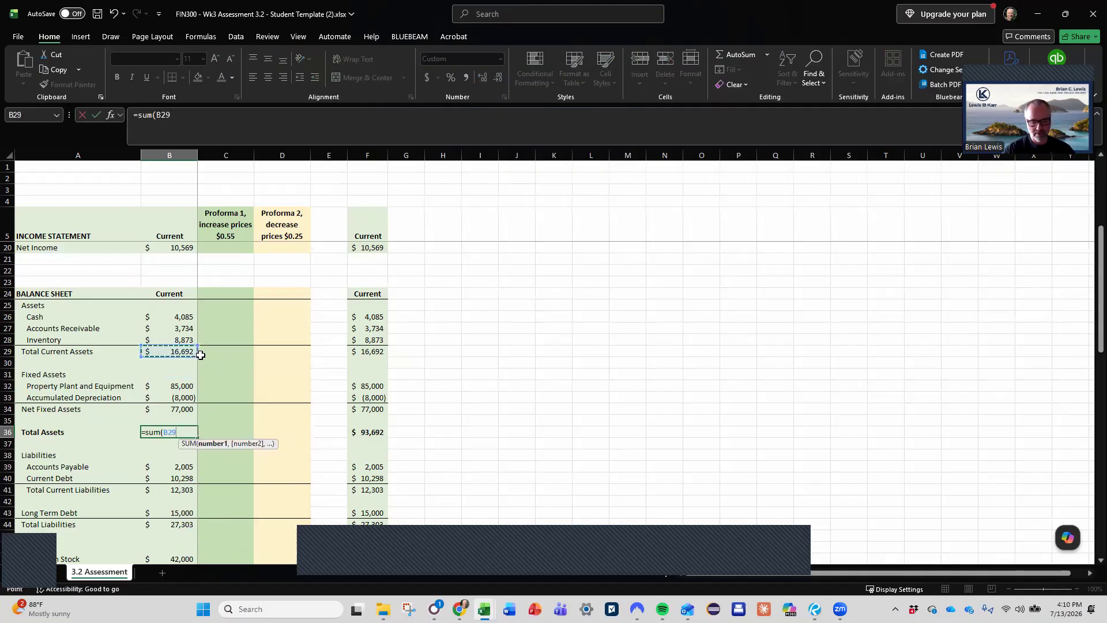
type(",")
left_click(184, 408)
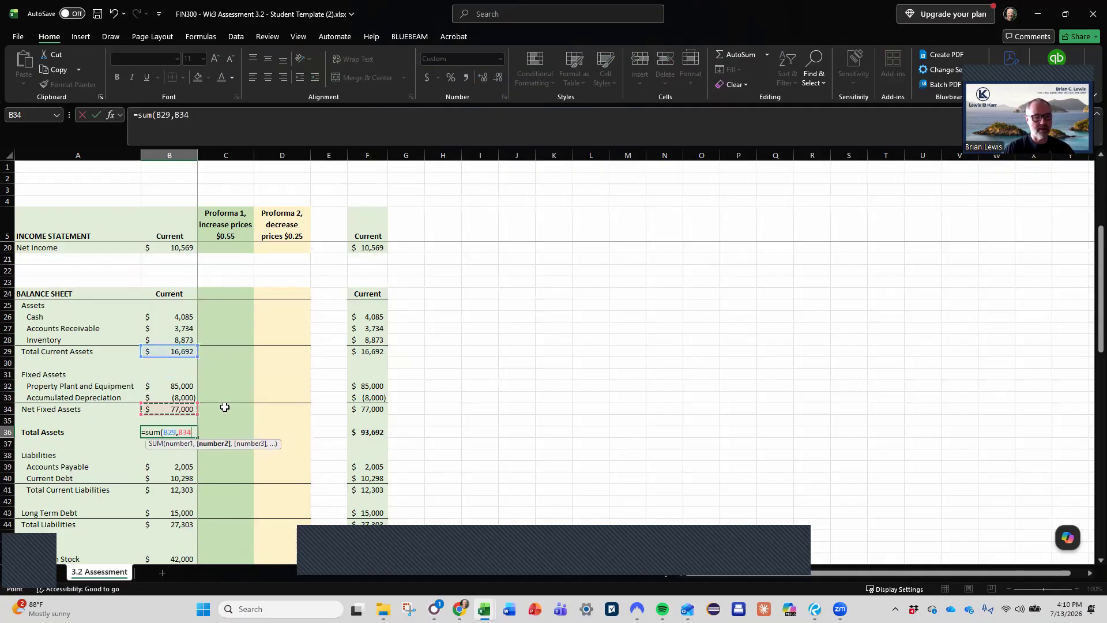
key("Return")
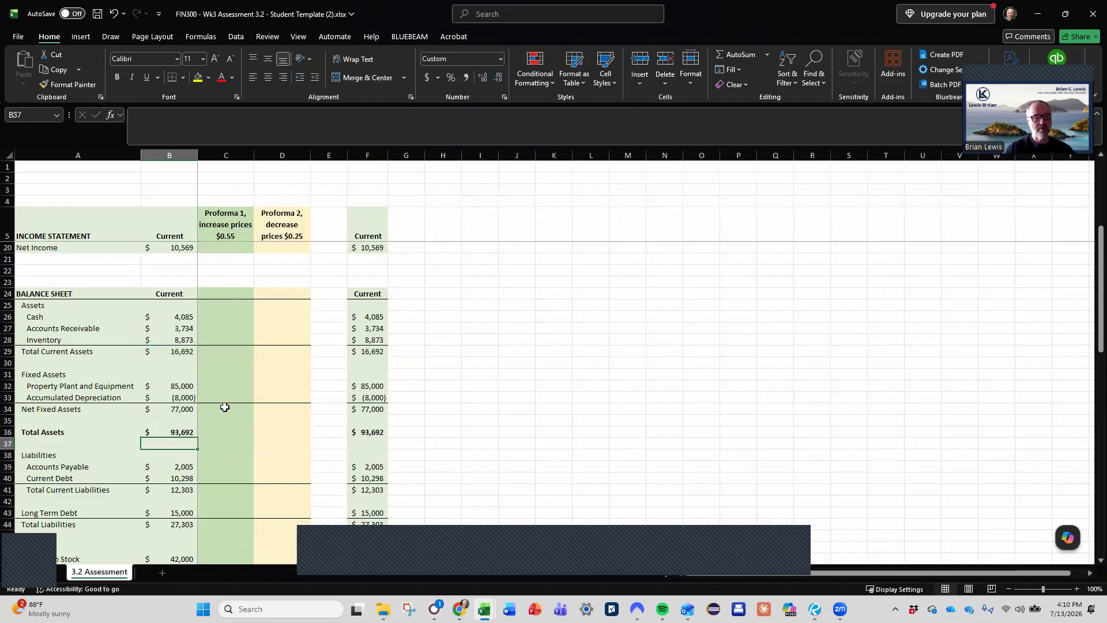
- Replace the Current Total Current Liabilities in B41 with a SUM formula over accounts payable and current debt, B39:B40
key("Down")
key("Down")
key("Down")
key("Down")
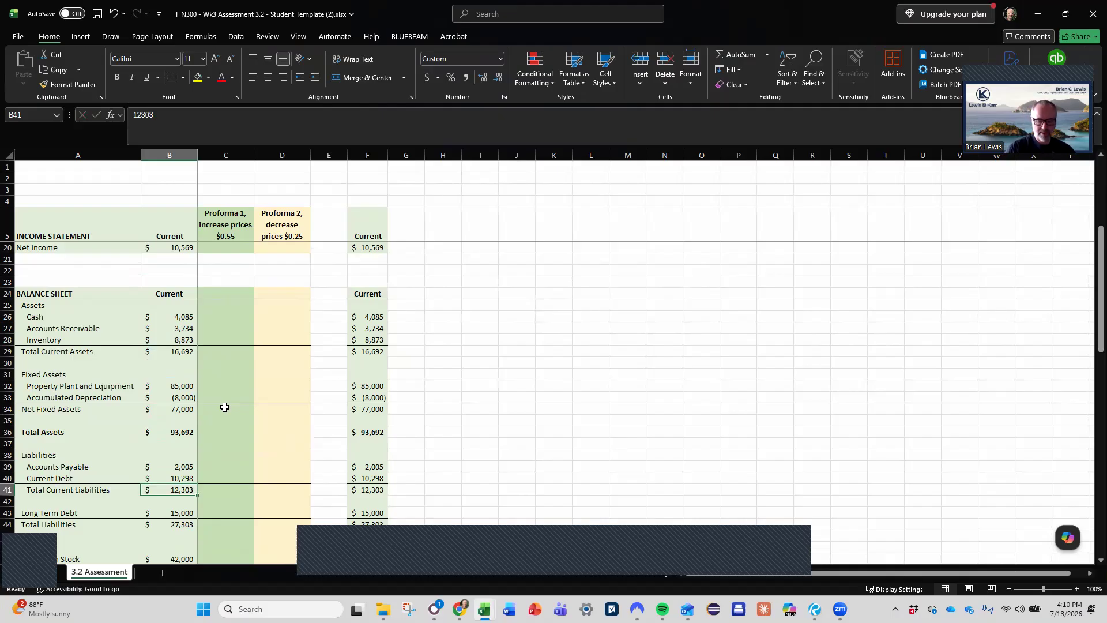
type("=sum(")
key("Up")
key("shift+Up")
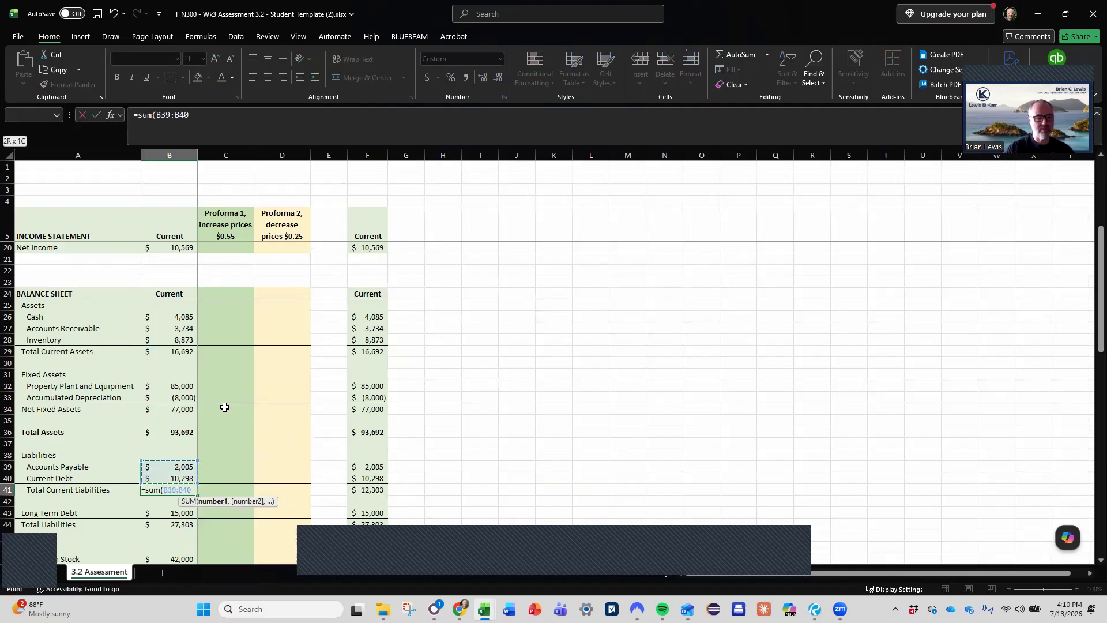
key("Return")
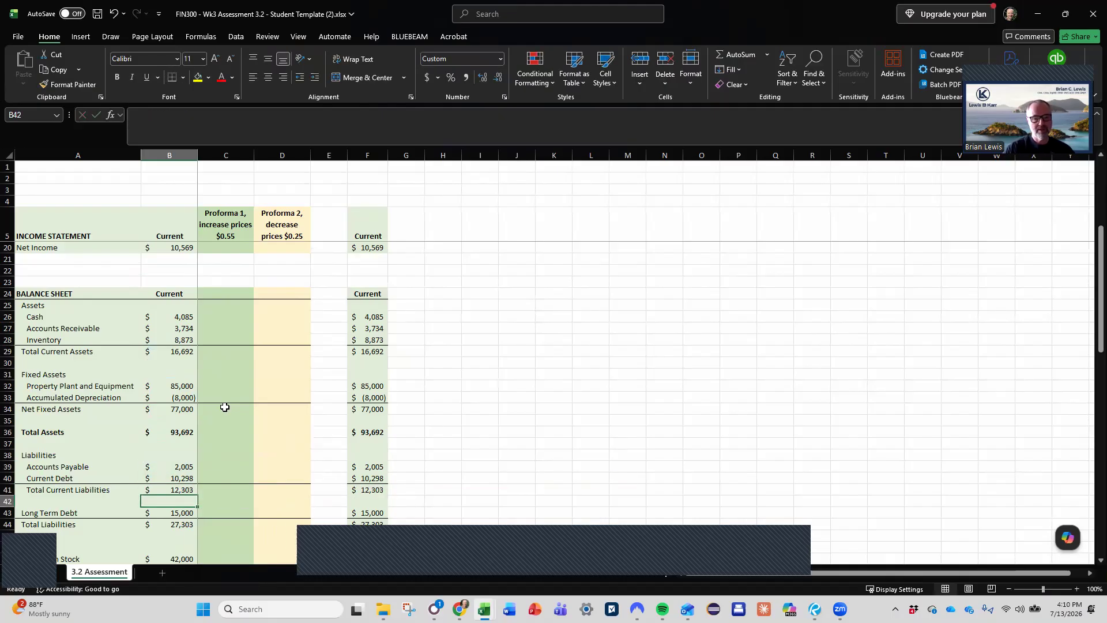
- Replace the Current Total Liabilities in B44 with a formula adding Total Current Liabilities (B41) and Long Term Debt (B43)
scroll(225, 408, "down", 5)
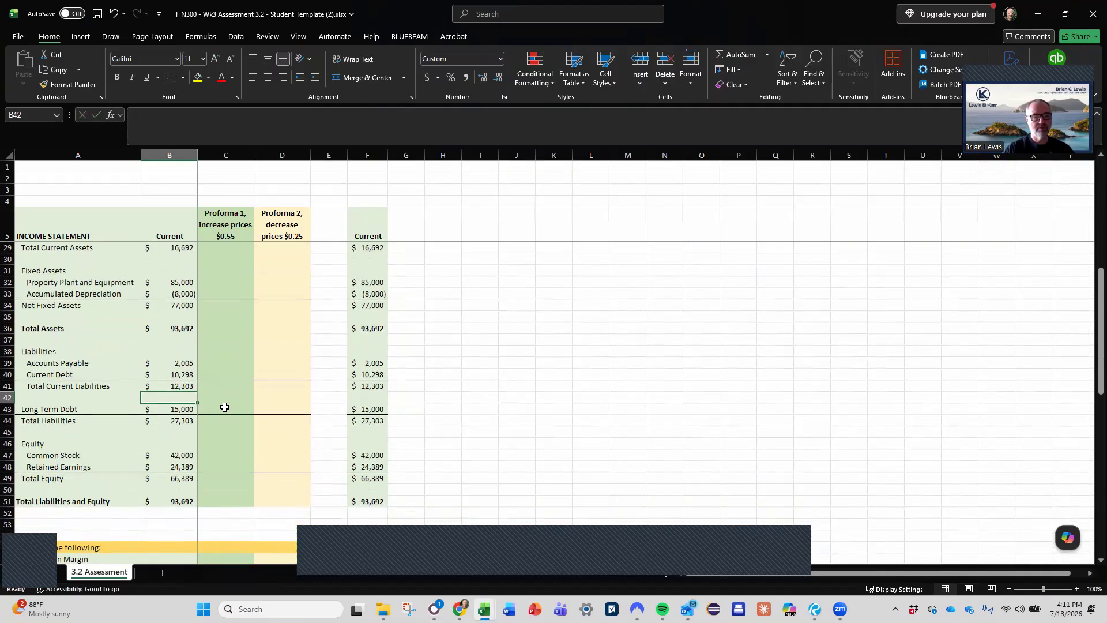
key("Down")
key("Down")
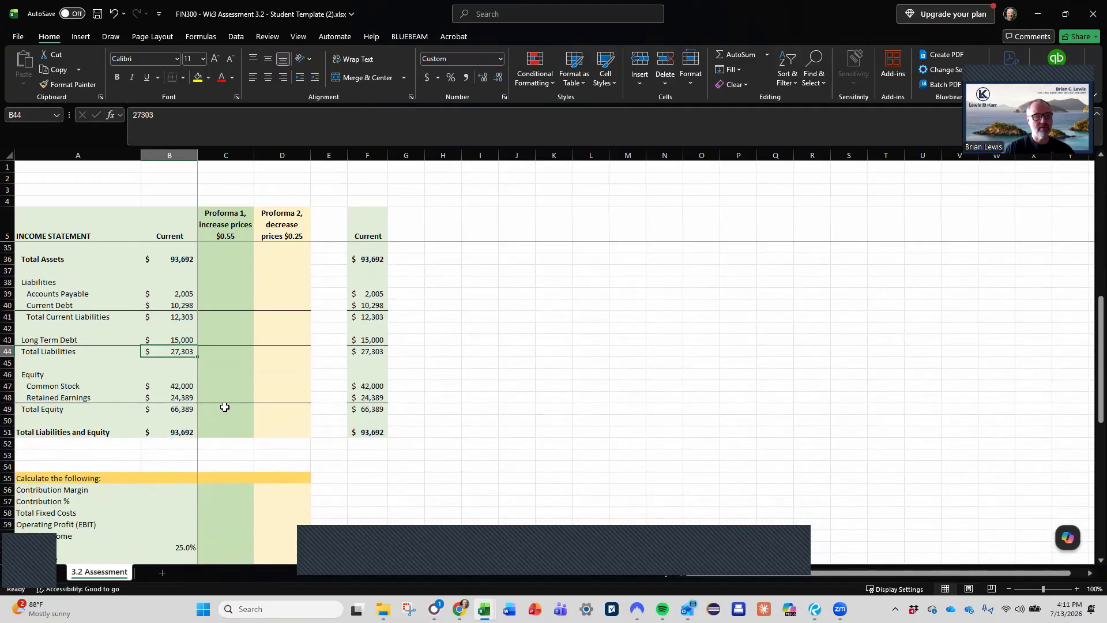
type("=")
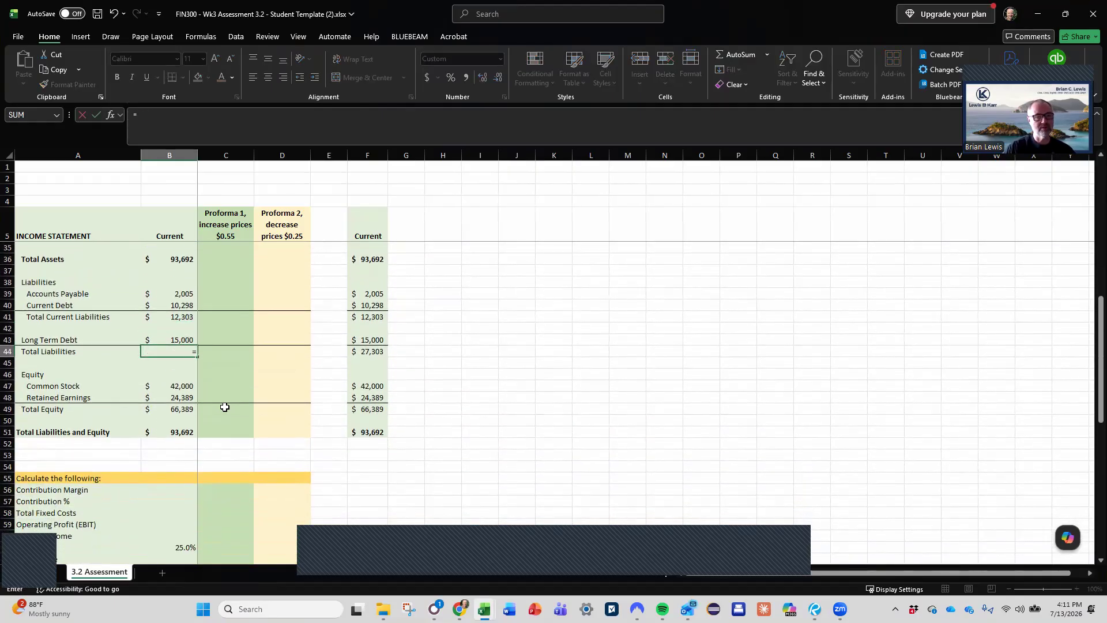
key("Up")
key("Up")
key("Up")
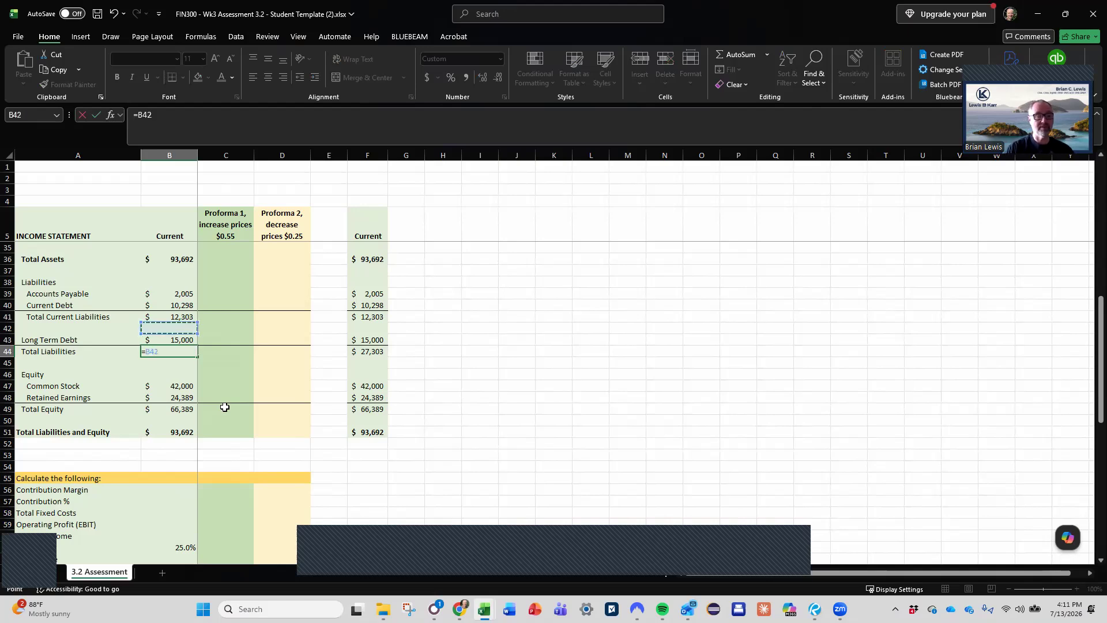
type("+")
key("Up")
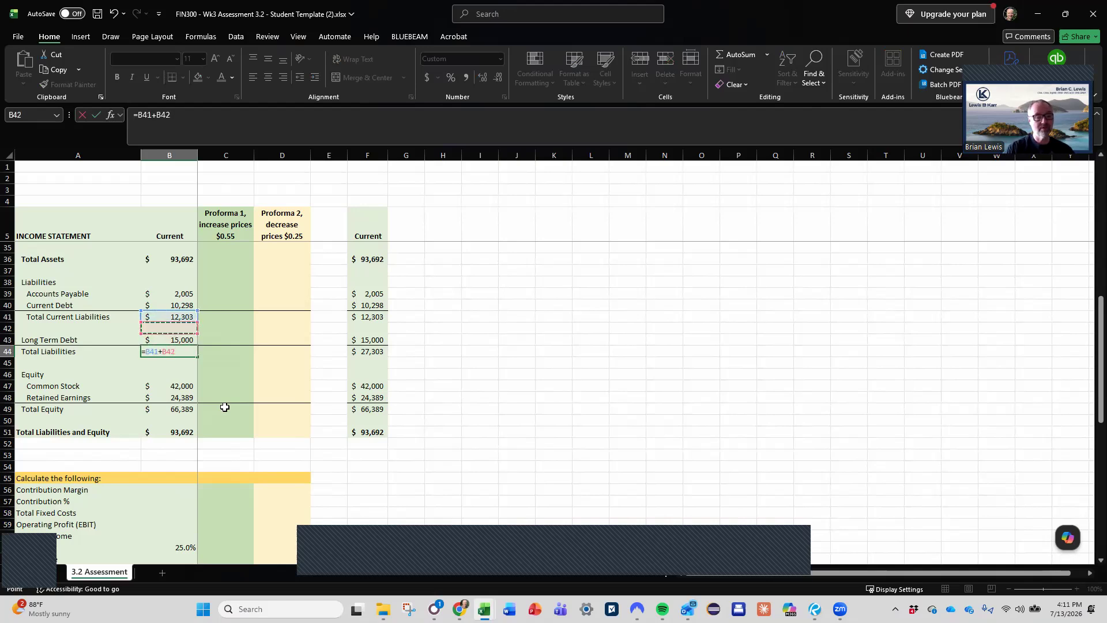
key("Return")
- Replace the Current Total Equity in B49 with a formula adding Common Stock (B47) and Retained Earnings (B48)
key("Down")
key("Down")
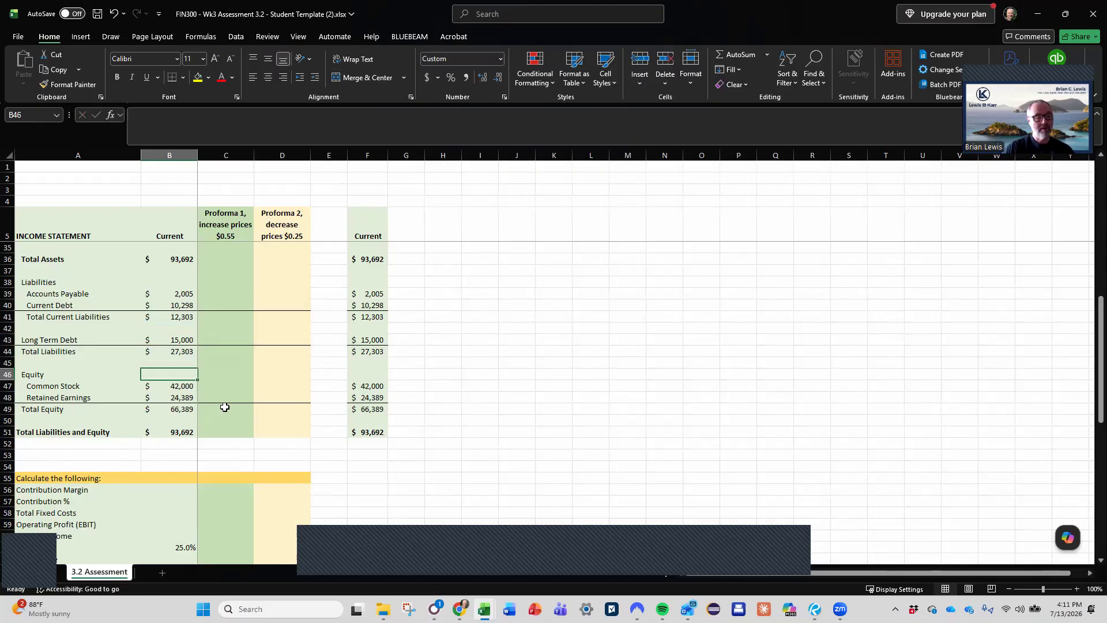
key("Down")
key("Down")
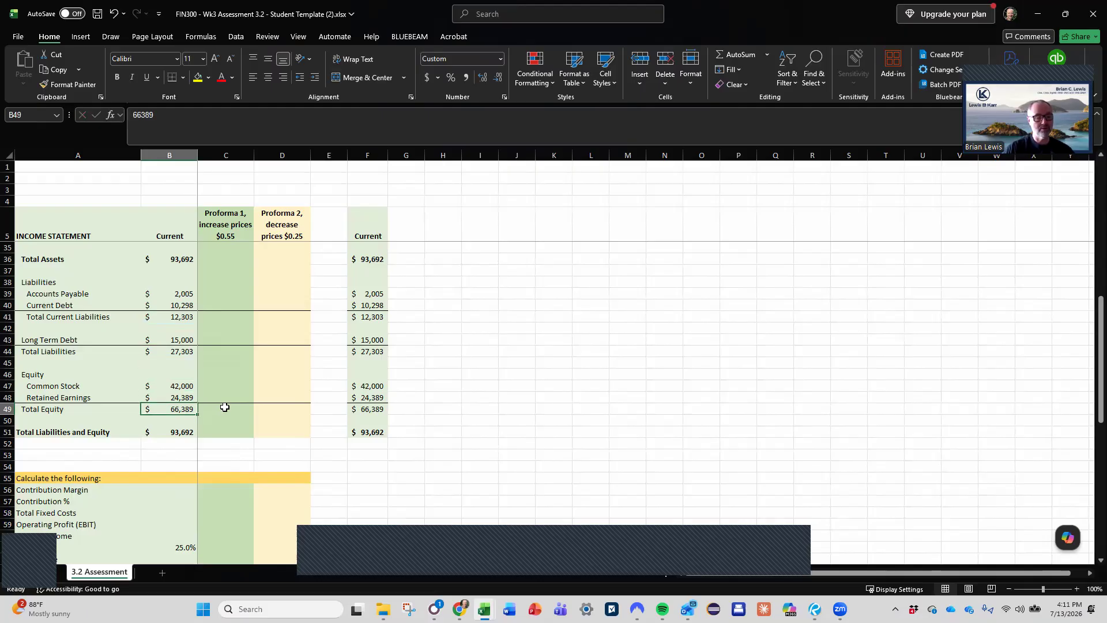
type("=")
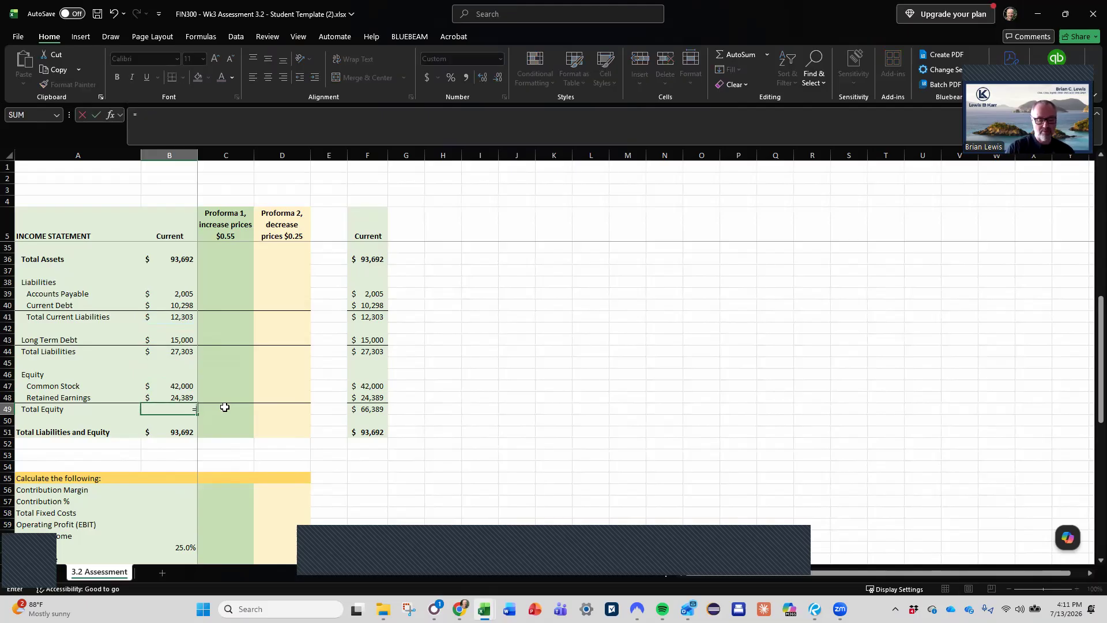
key("Up")
key("Up")
type("+")
key("Up")
key("Return")
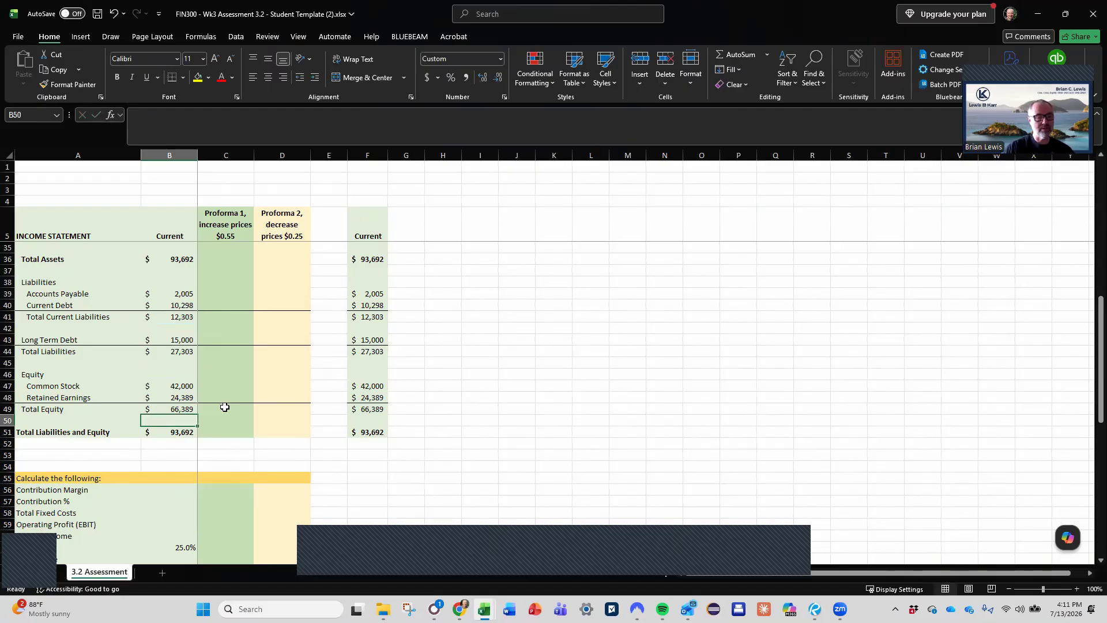
- Replace the Current Total Liabilities and Equity in B51 with a SUM of Total Liabilities and Total Equity, =SUM(B44,B49)
key("Down")
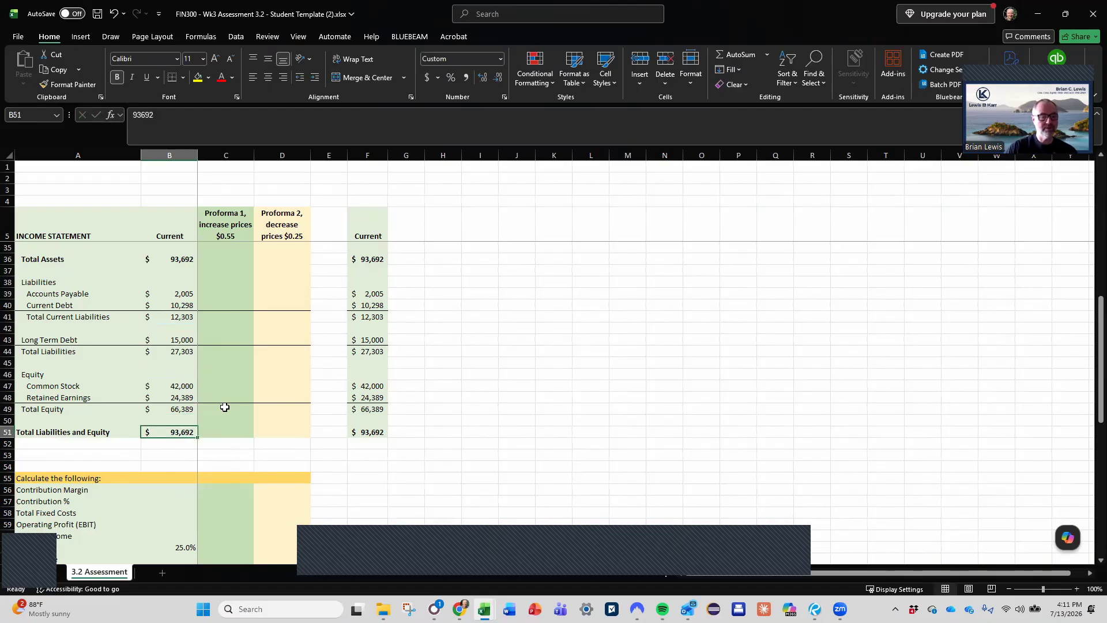
type("=sum(")
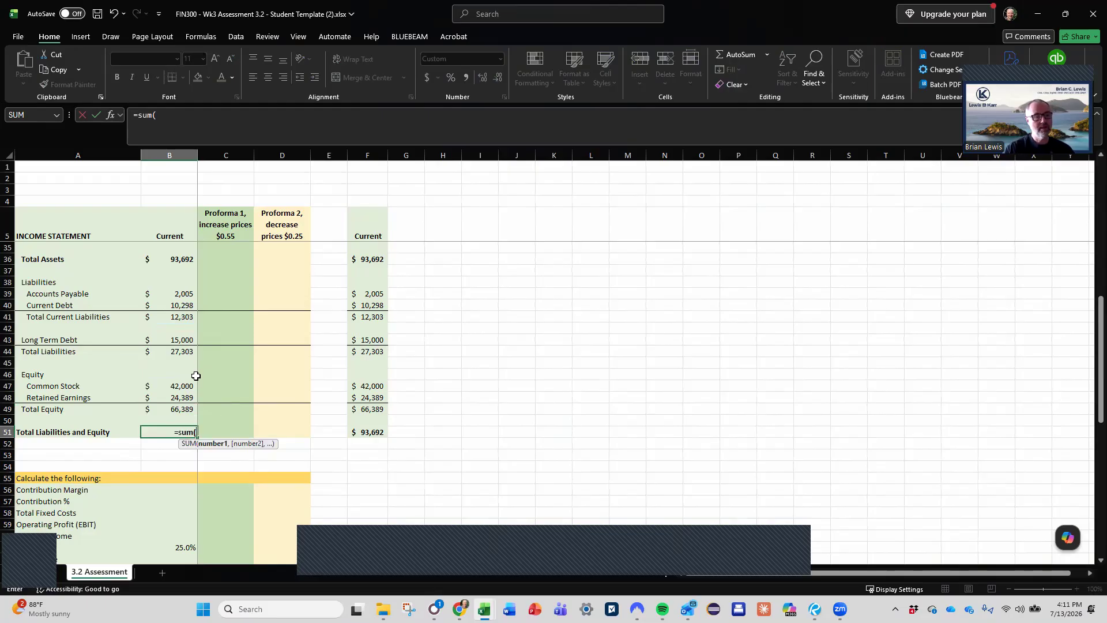
left_click(179, 352)
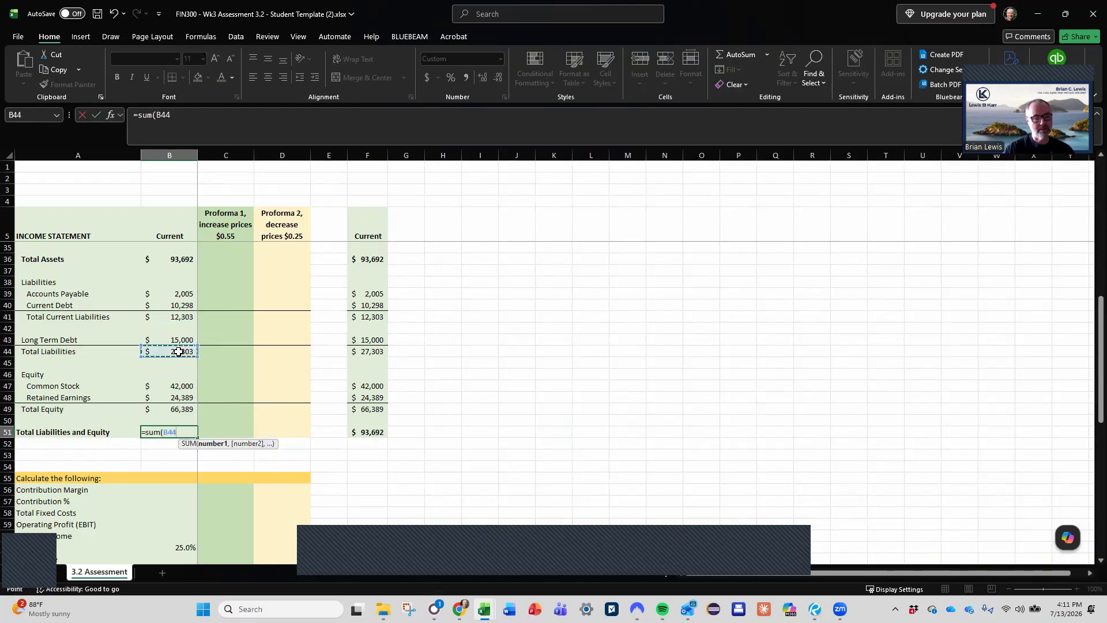
type(",")
left_click(175, 408)
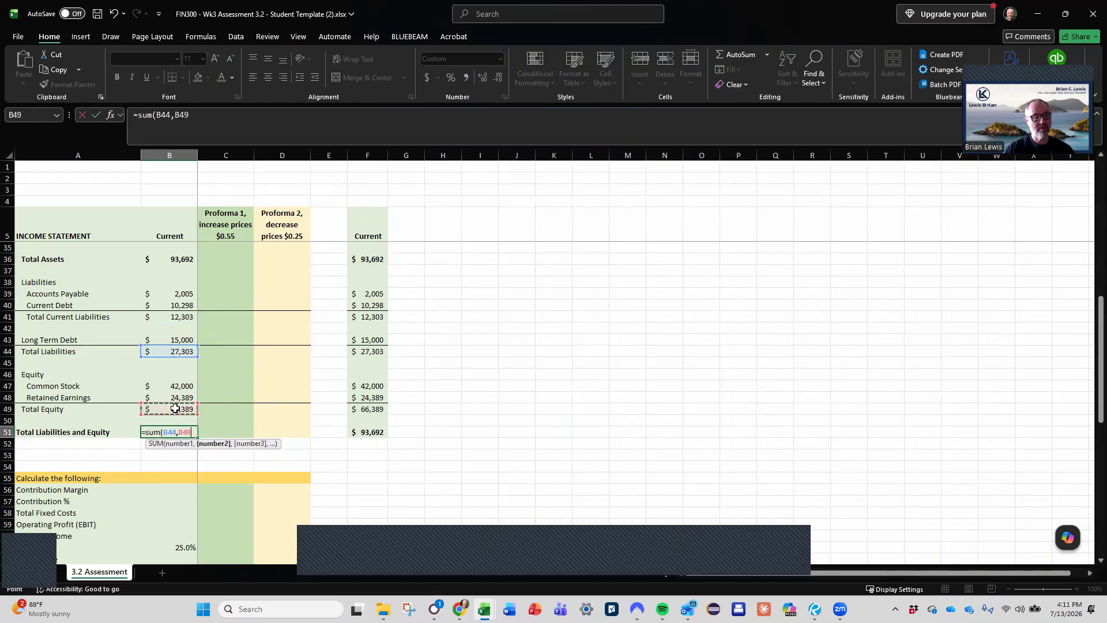
key("Return")
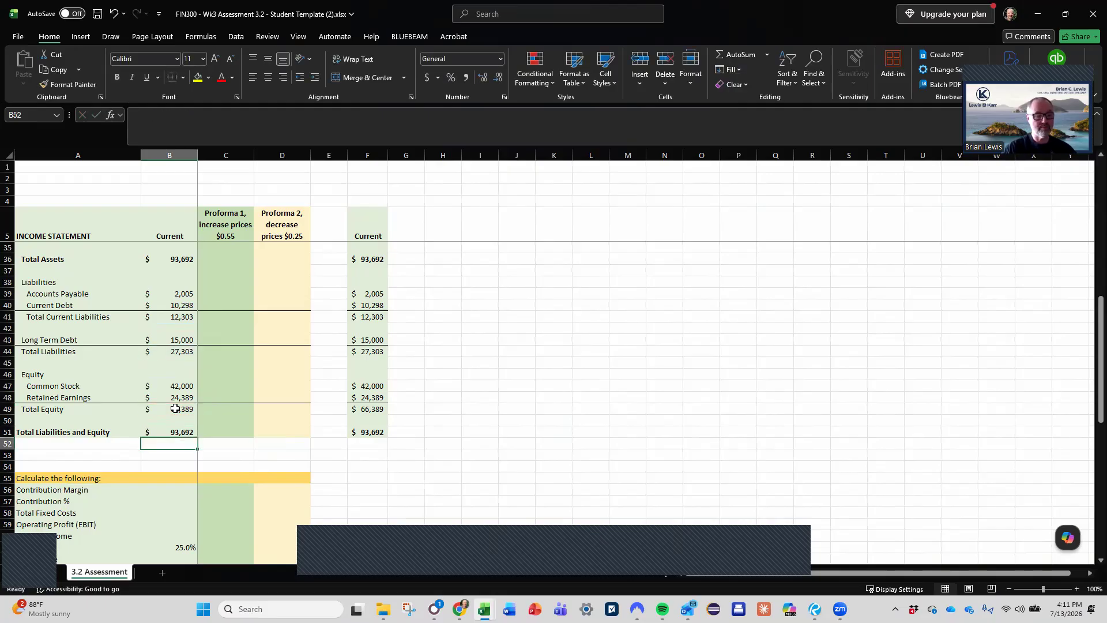
- Review the Current column of the balance sheet and income statement from the calculation section back to Revenue
key("Down")
key("Down")
key("Down")
key("Down")
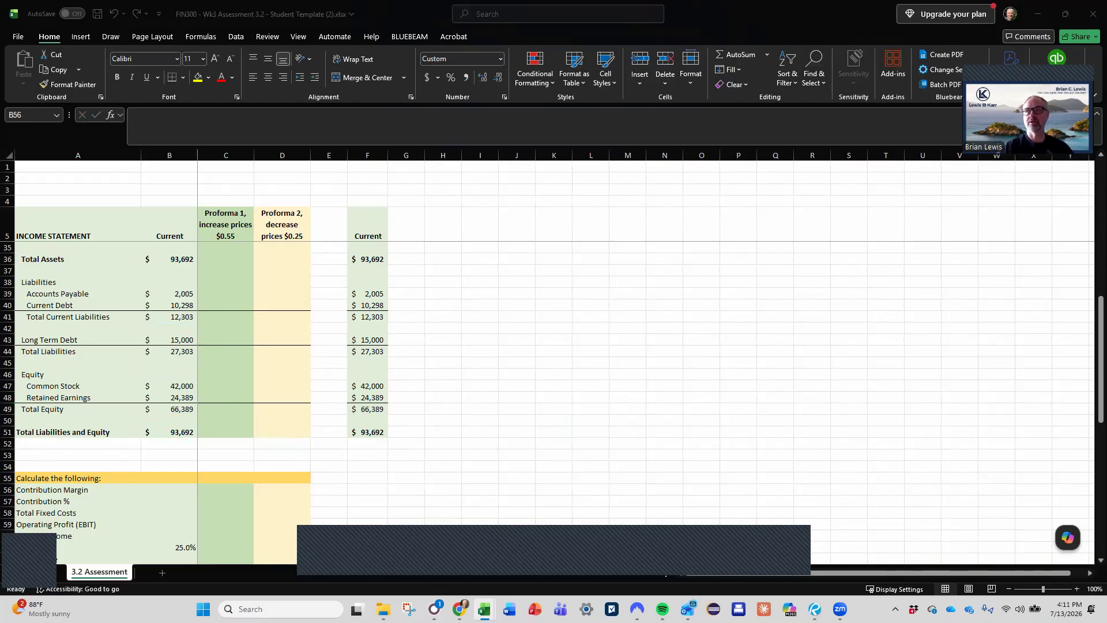
left_click(191, 381)
scroll(191, 380, "up", 1)
scroll(191, 381, "up", 7)
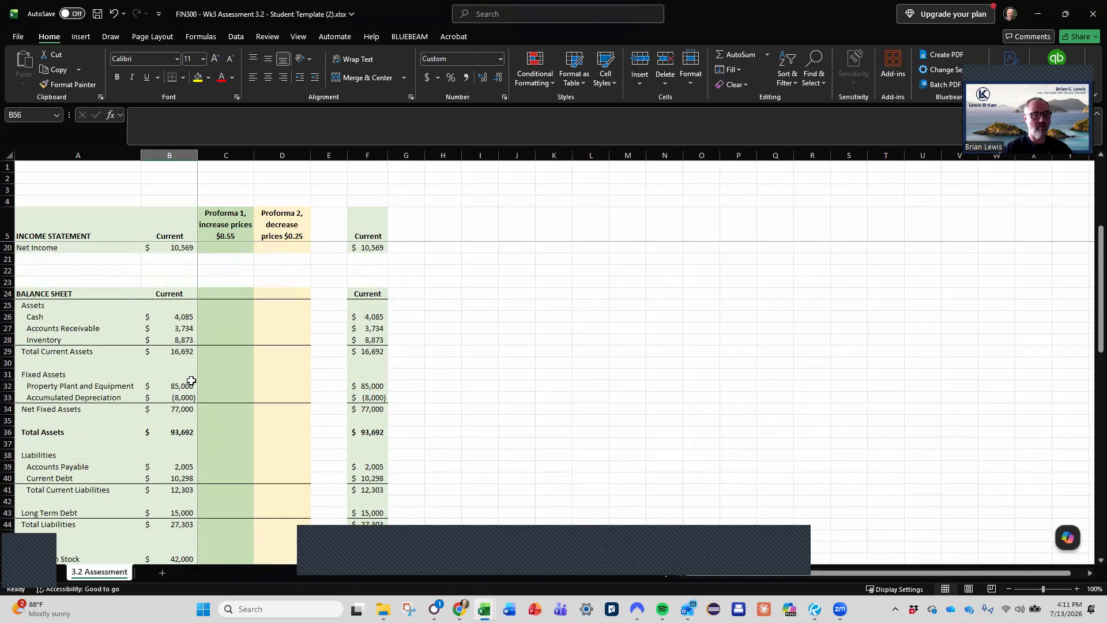
scroll(192, 381, "up", 2)
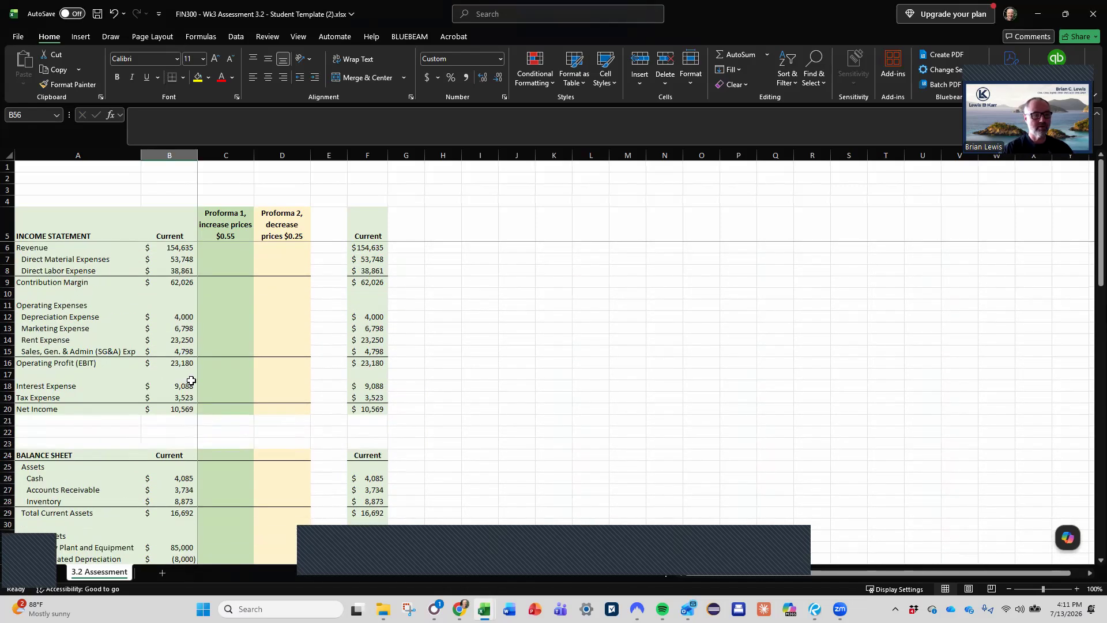
- Fill the Current Contribution Margin in B56 of the calculation section with a link to the income statement's Contribution Margin, =B9
left_click(177, 282)
scroll(177, 282, "down", 13)
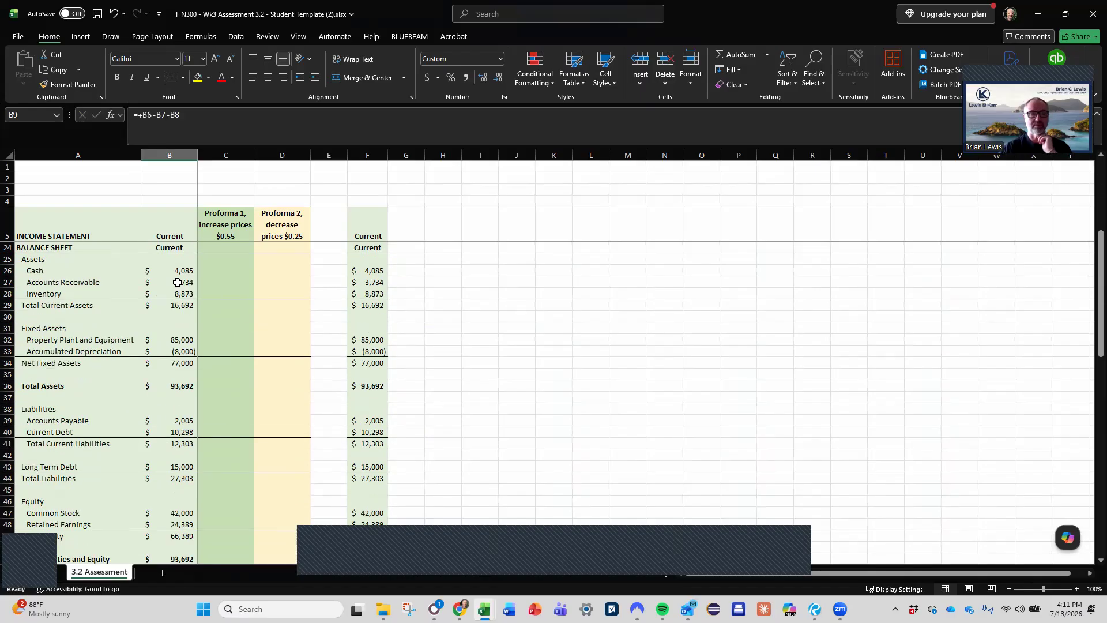
left_click(171, 374)
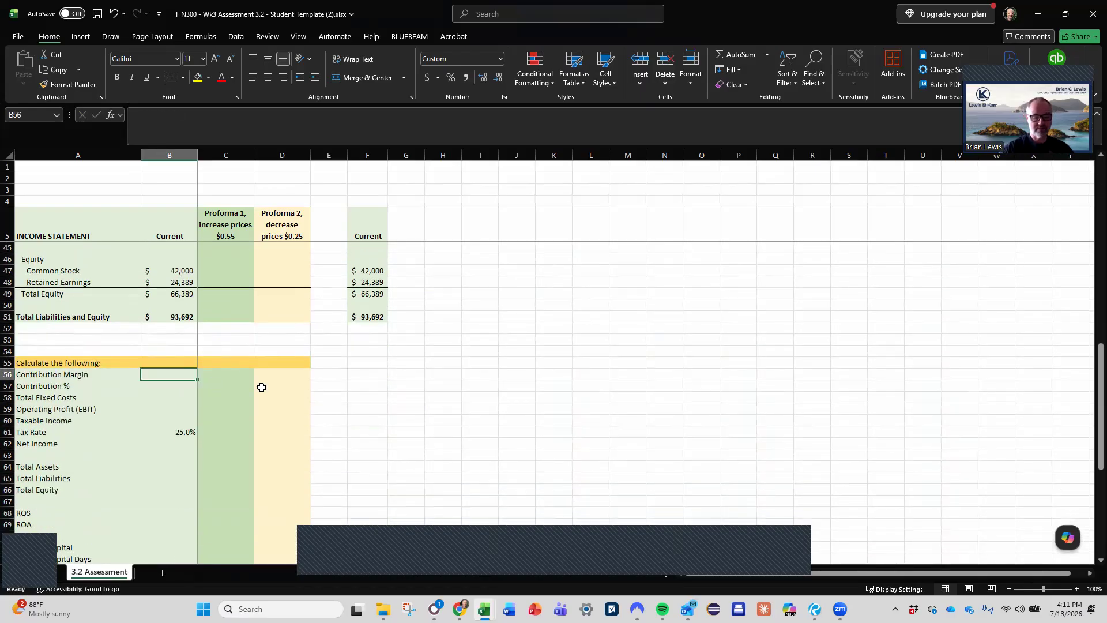
type("=")
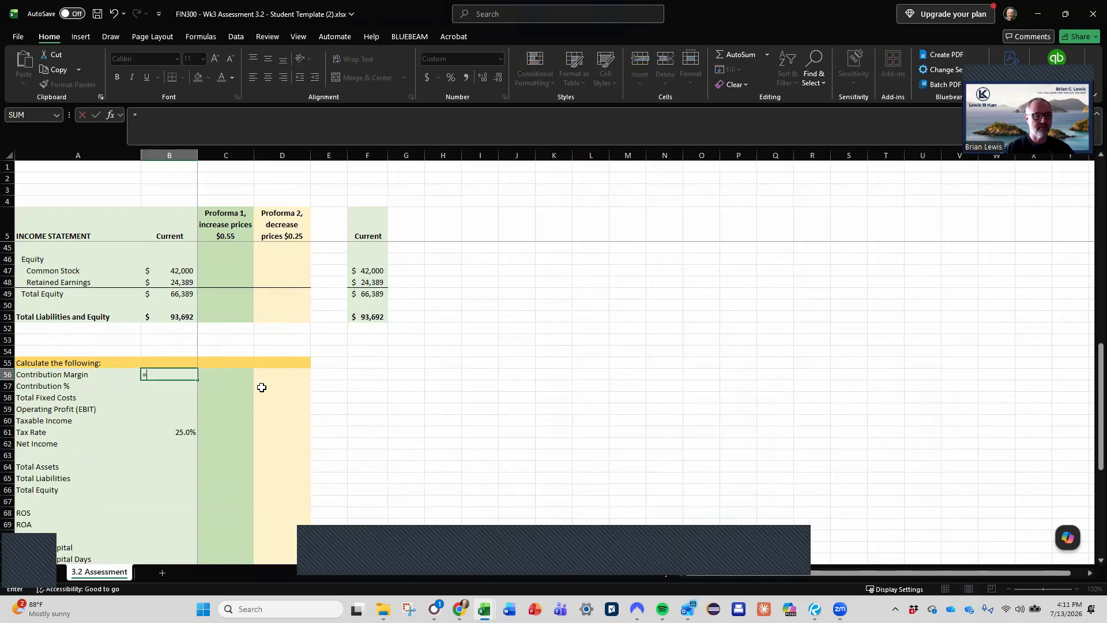
scroll(261, 388, "up", 13)
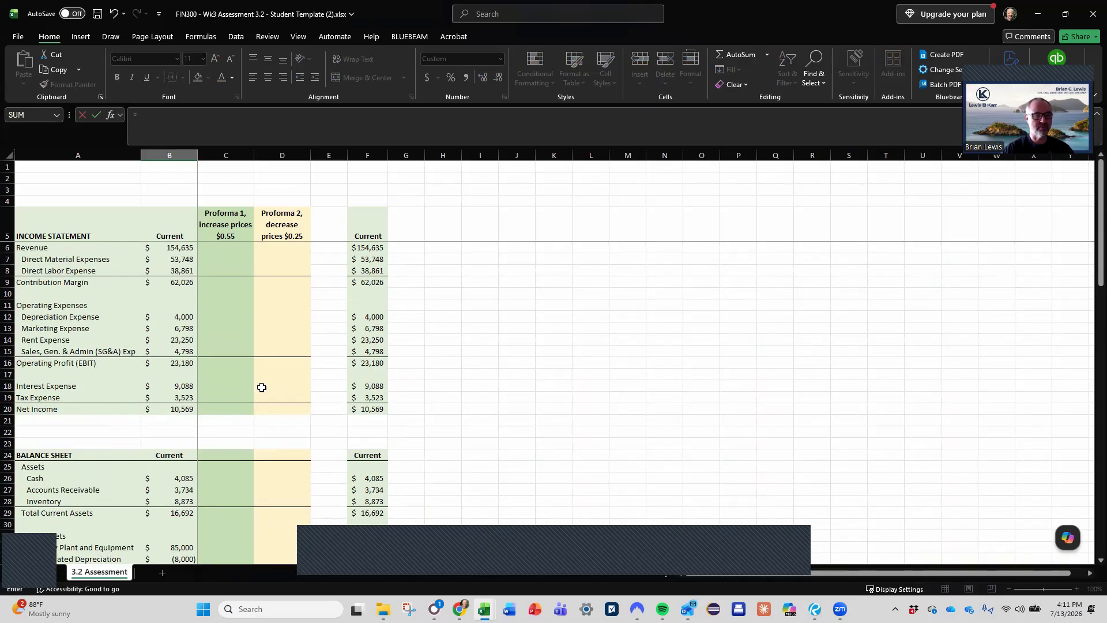
left_click(185, 284)
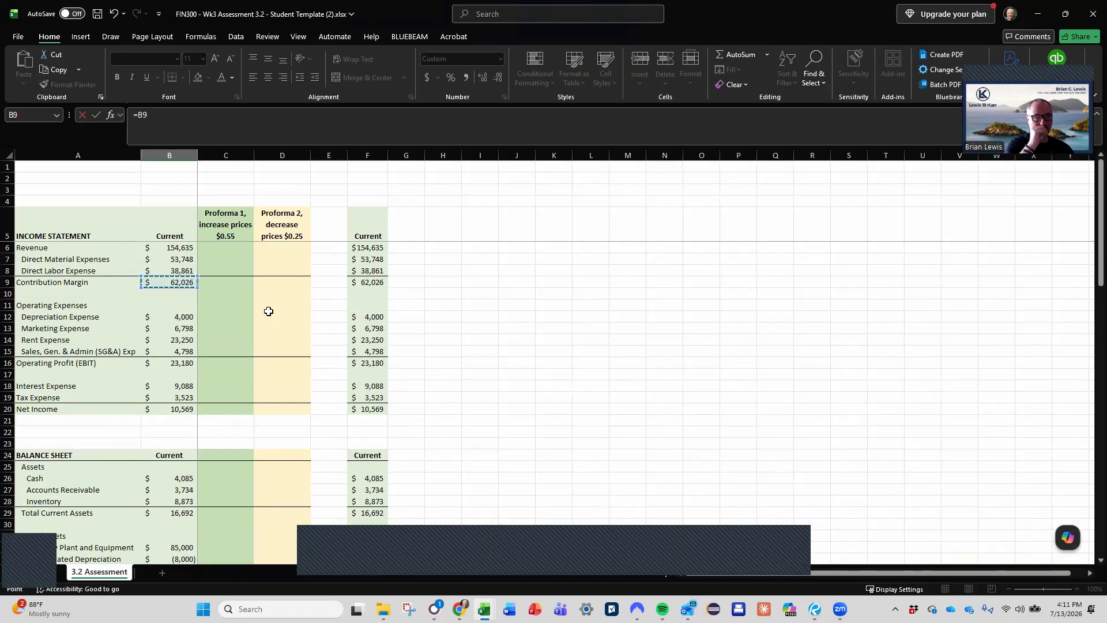
key("Return")
key("Return")
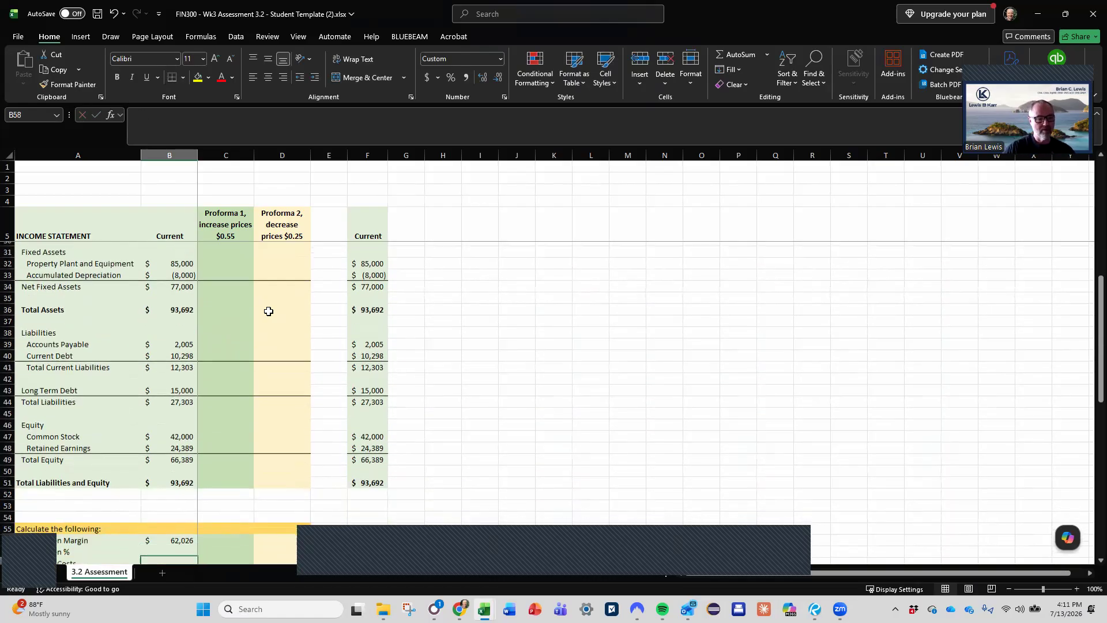
- Calculate the Current Contribution % in B57 by dividing Contribution Margin by Revenue, =B56/B6
key("Up")
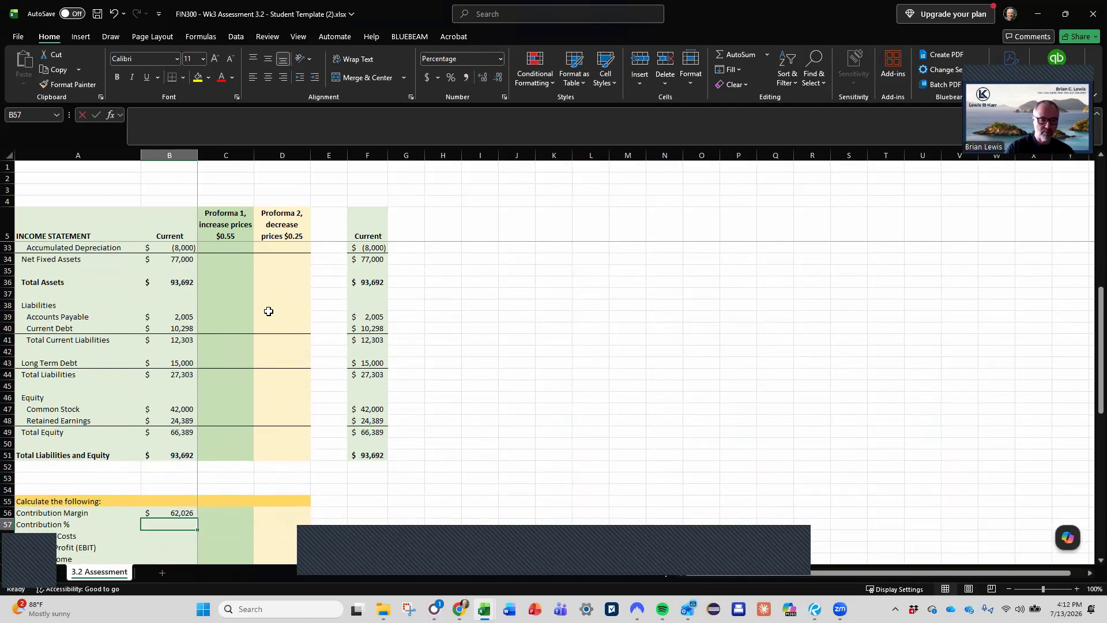
type("=")
key("Up")
type("/")
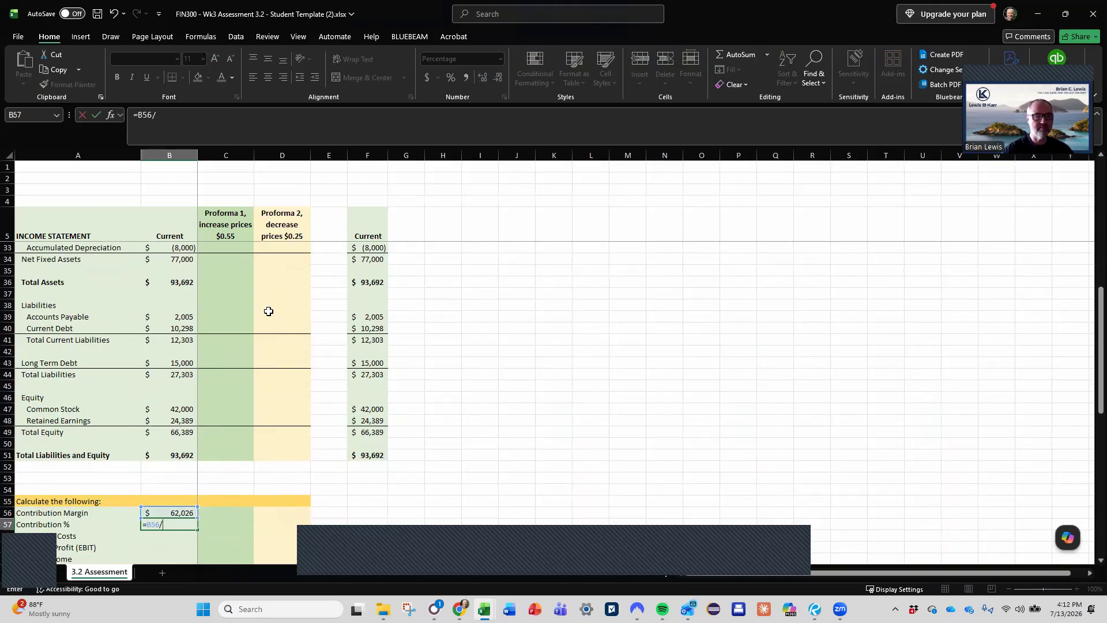
scroll(269, 311, "up", 9)
left_click(173, 247)
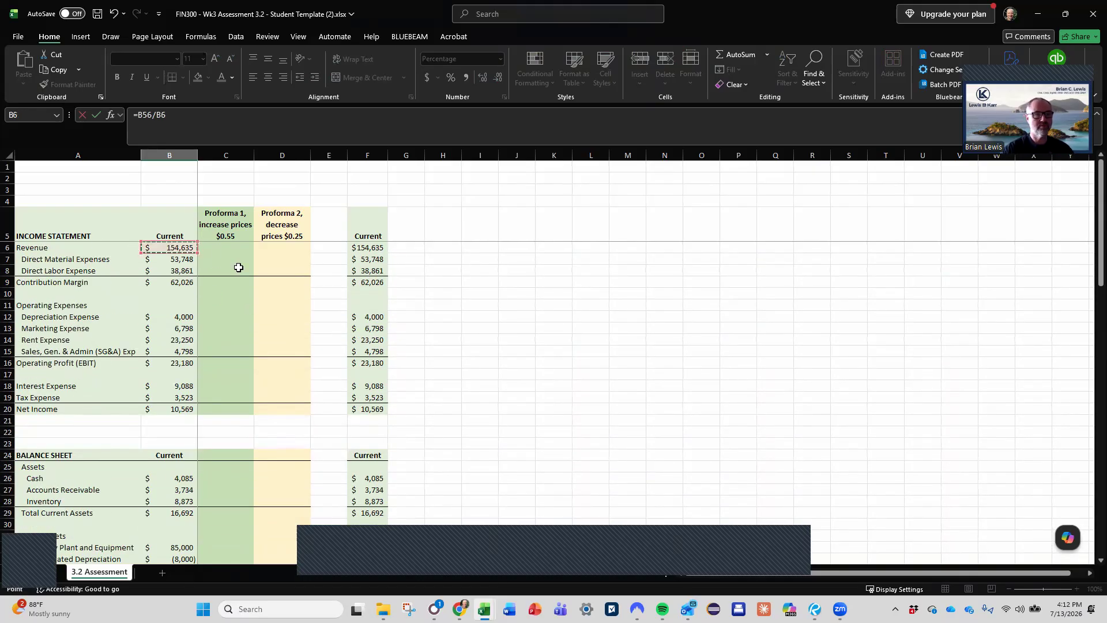
key("Return")
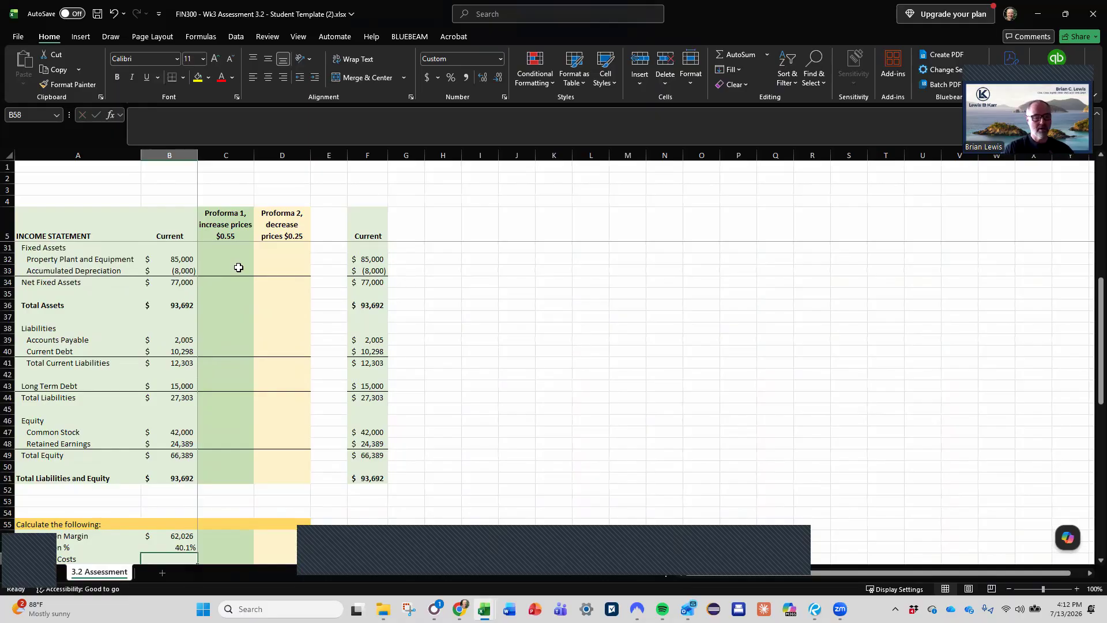
scroll(238, 268, "down", 1)
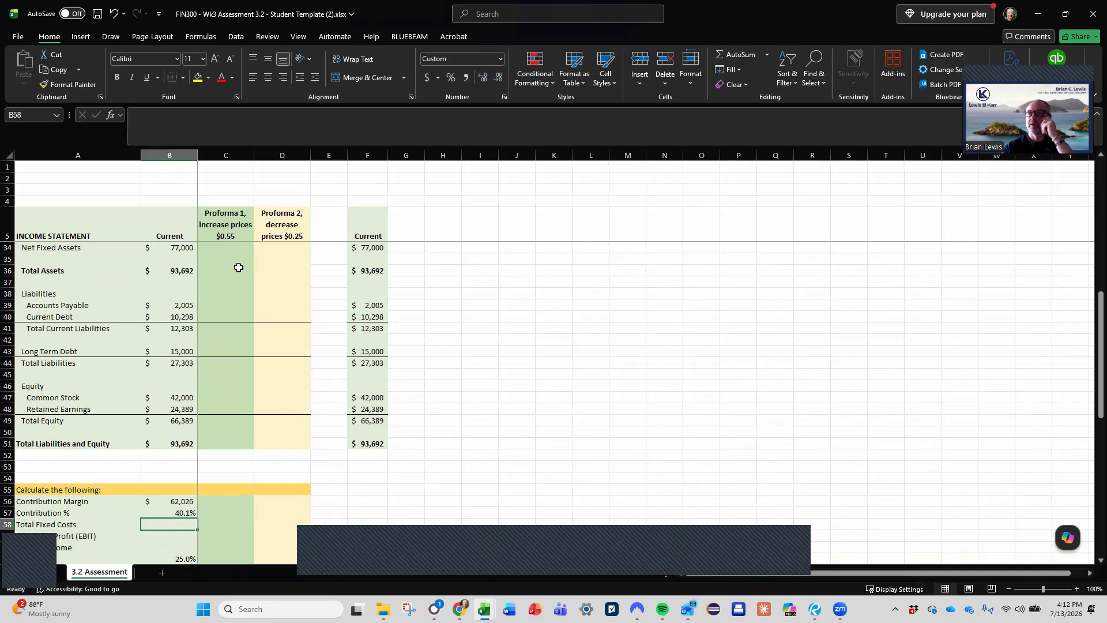
type("=")
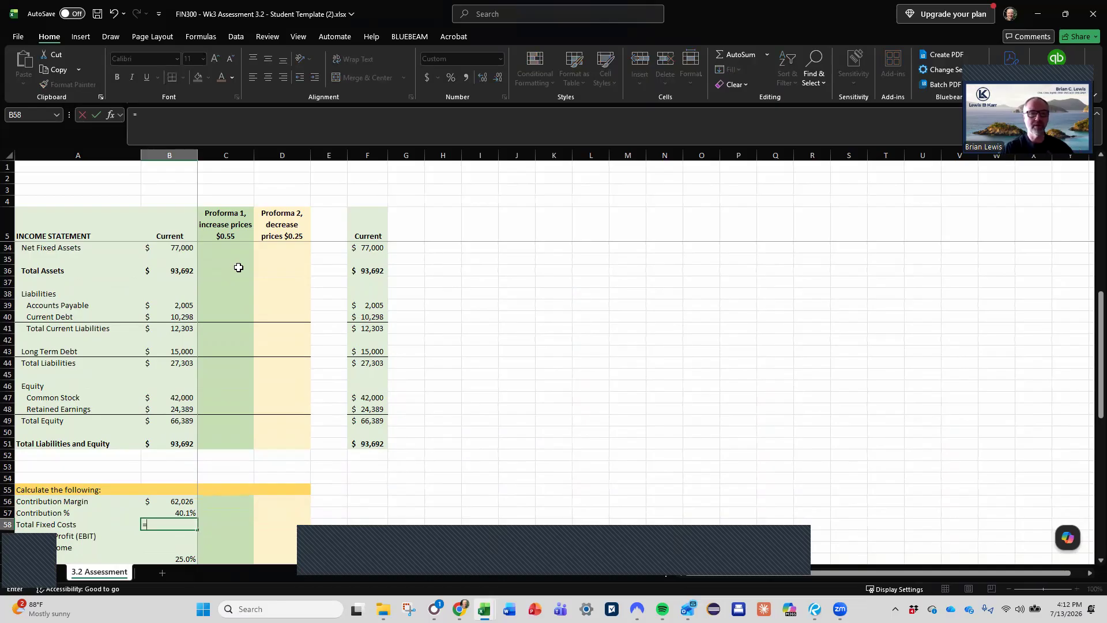
scroll(238, 267, "up", 4)
scroll(238, 267, "up", 5)
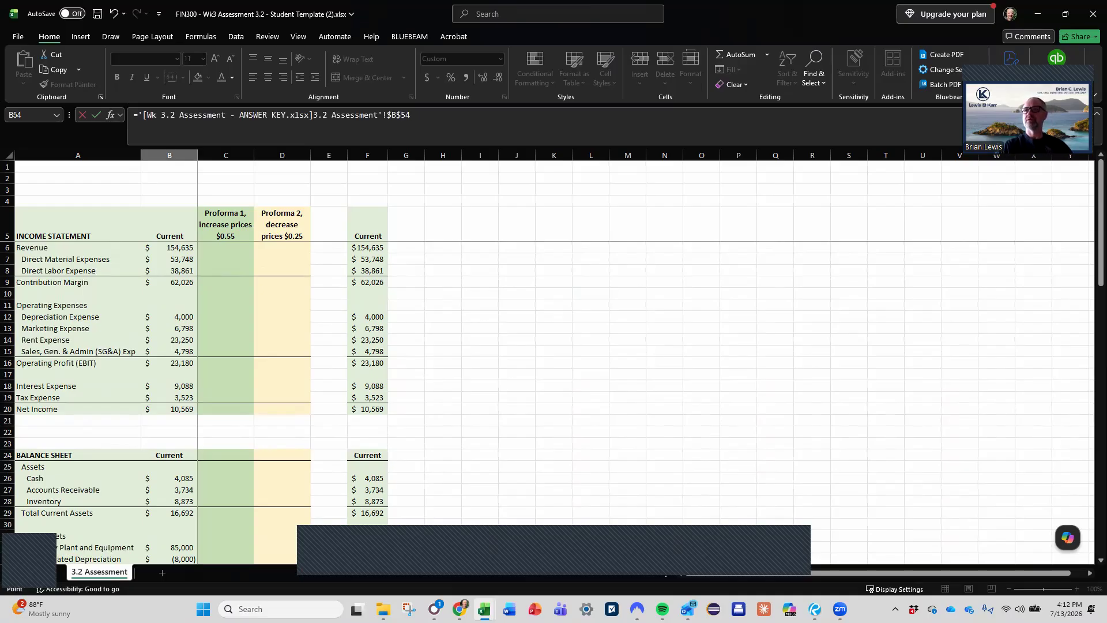
key("Return")
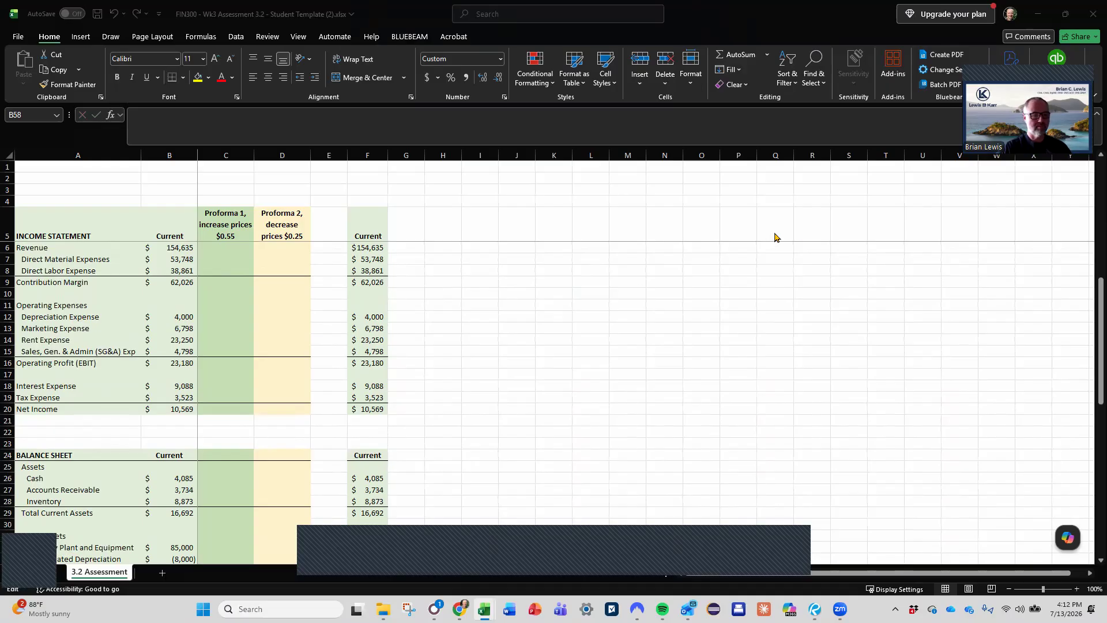
scroll(69, 318, "down", 8)
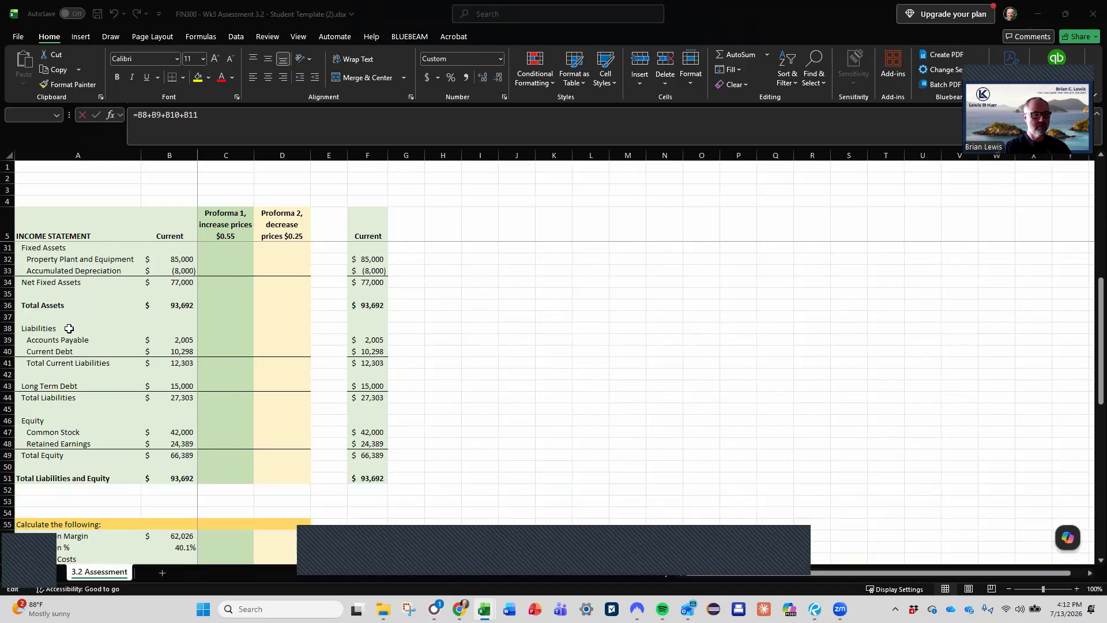
scroll(131, 354, "up", 8)
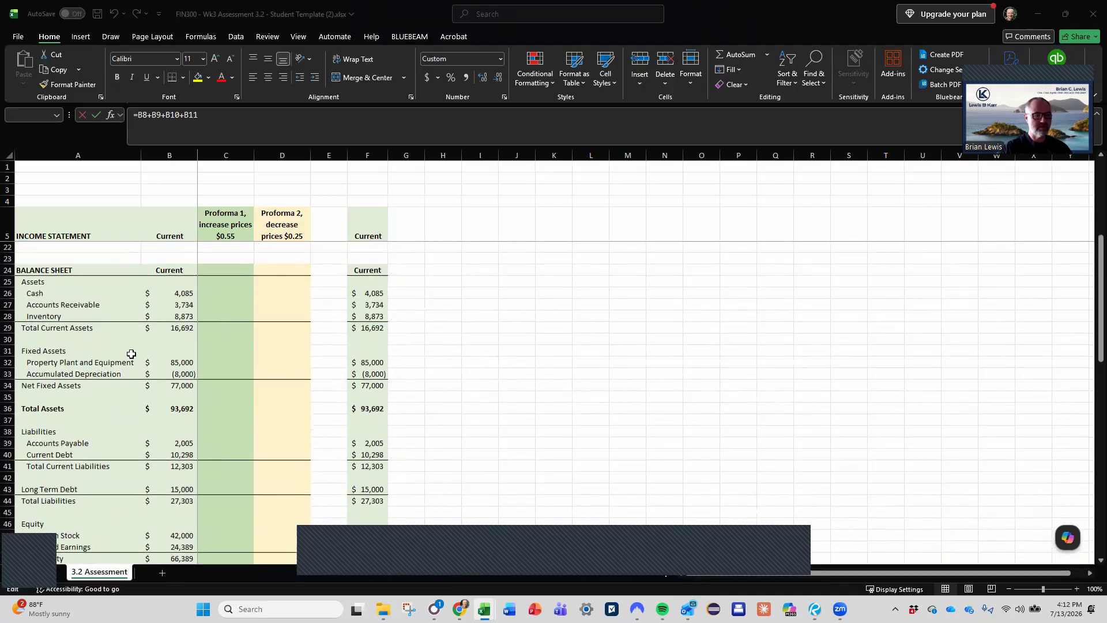
key("Escape")
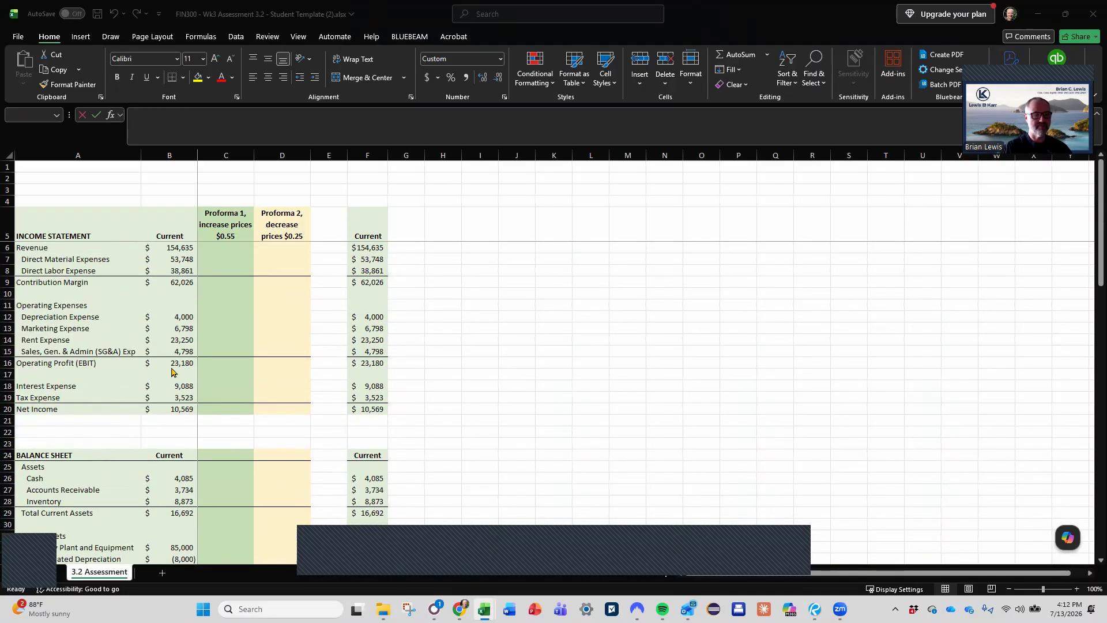
- Calculate the Current Total Fixed Costs in B58 as the sum of the operating expenses from Depreciation to SG&A, B12:B15
left_click(168, 456)
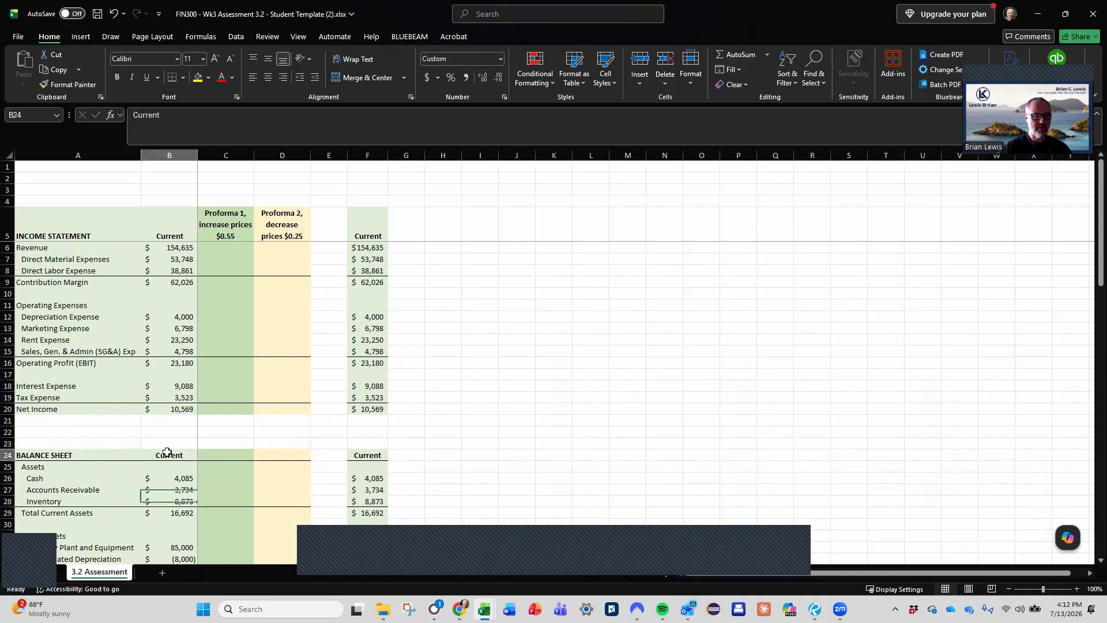
scroll(168, 453, "down", 9)
scroll(167, 453, "down", 4)
left_click(176, 399)
type("=sum(")
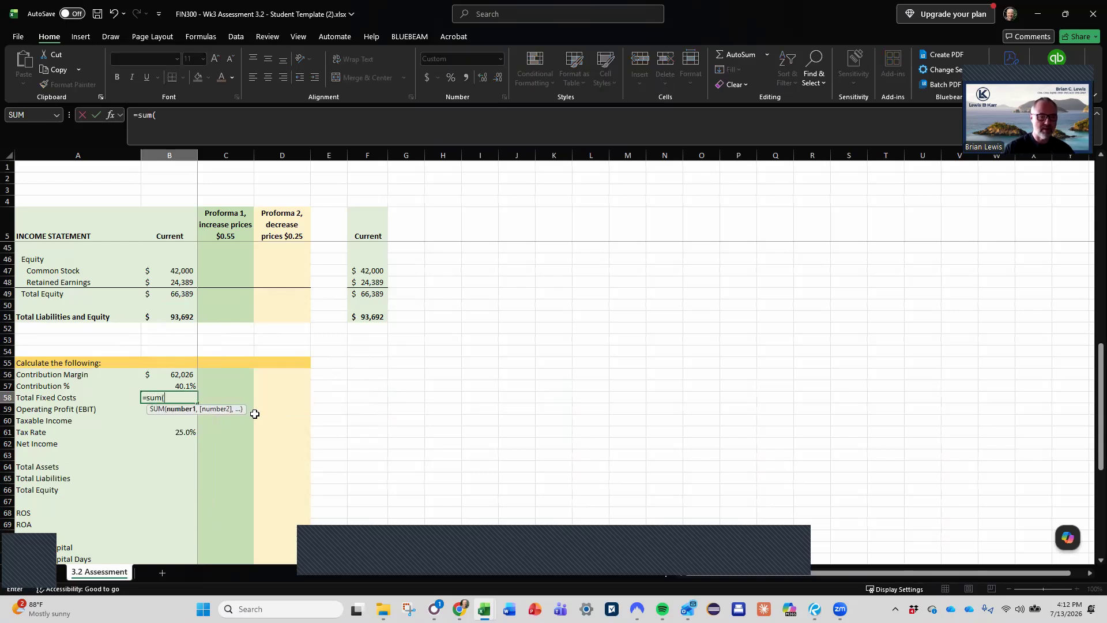
scroll(254, 413, "up", 3)
scroll(254, 414, "up", 10)
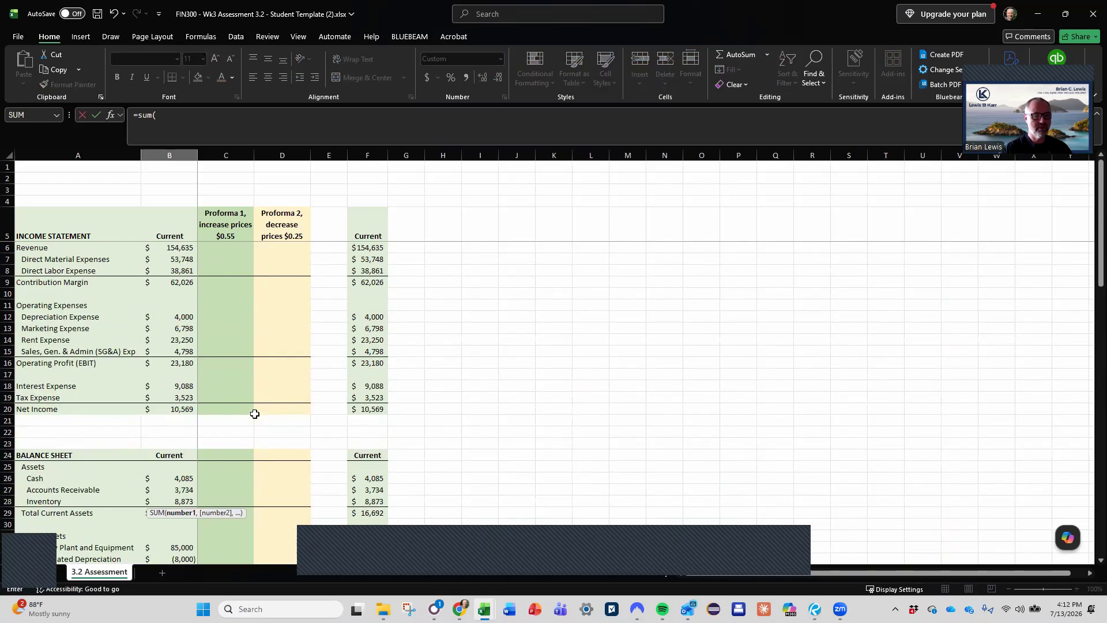
left_click_drag(183, 317, 182, 351)
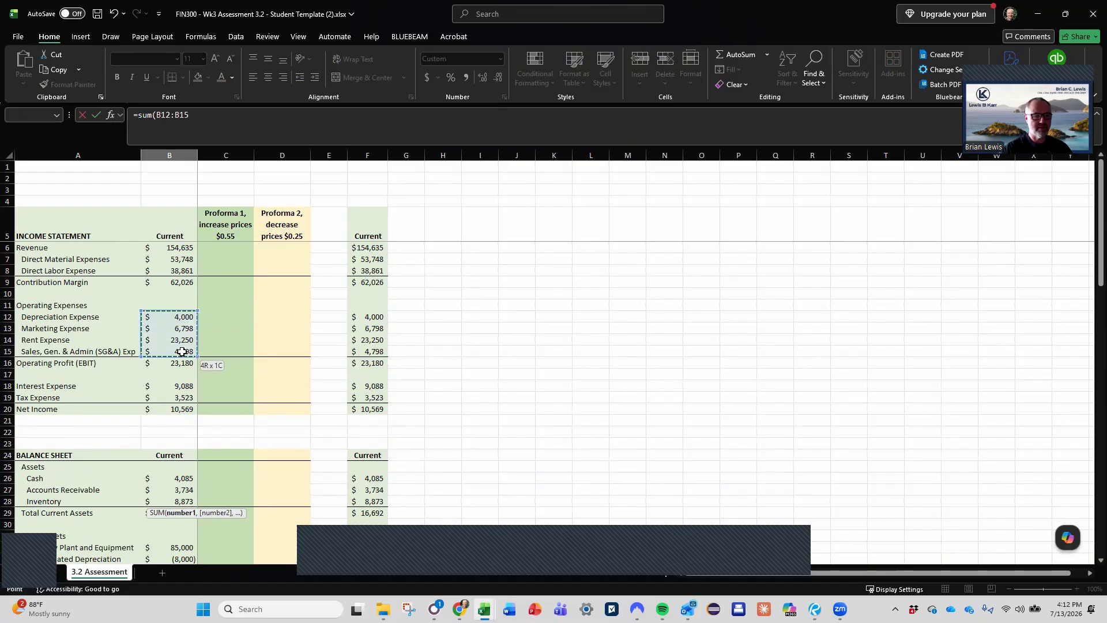
key("Return")
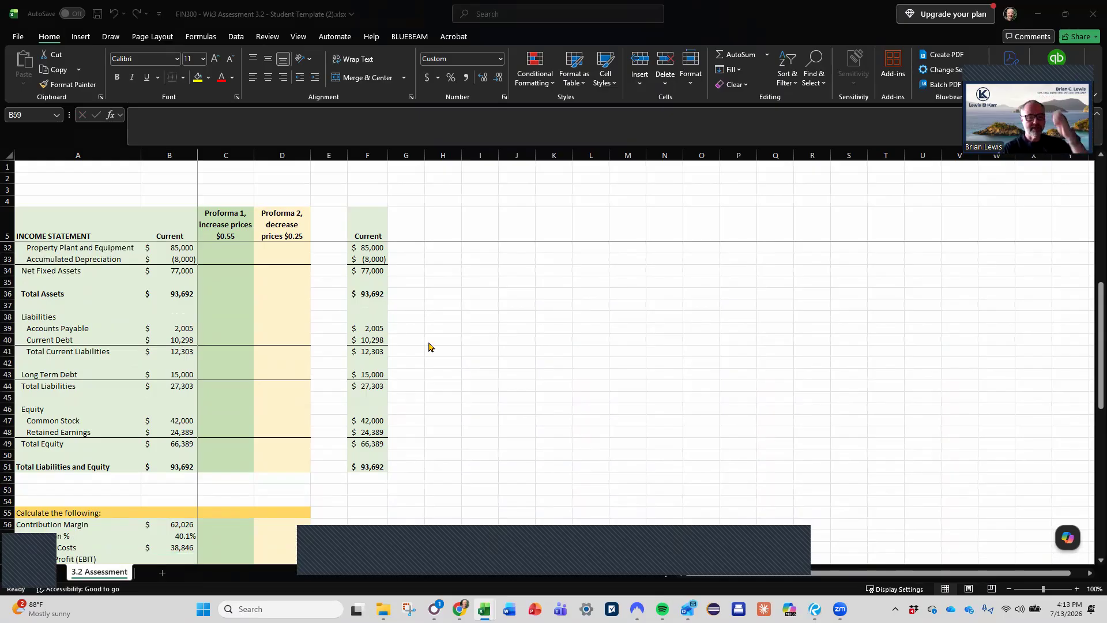
- Link the Current Operating Profit (EBIT) in B59 to the Operating Profit (EBIT) line of the income statement
scroll(291, 405, "down", 2)
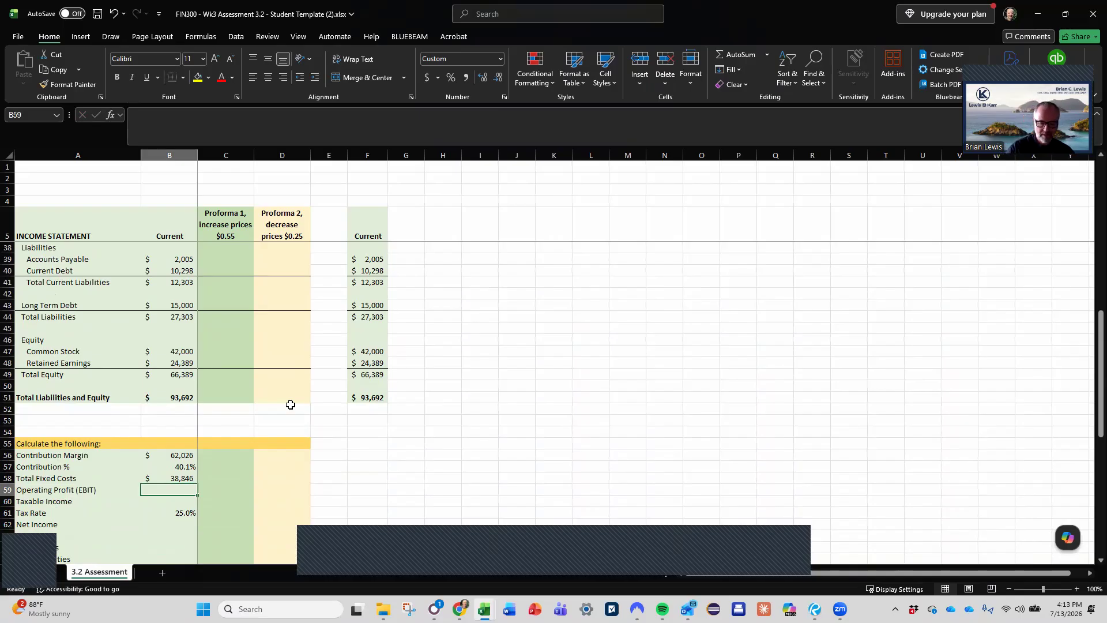
type("=")
scroll(290, 405, "up", 10)
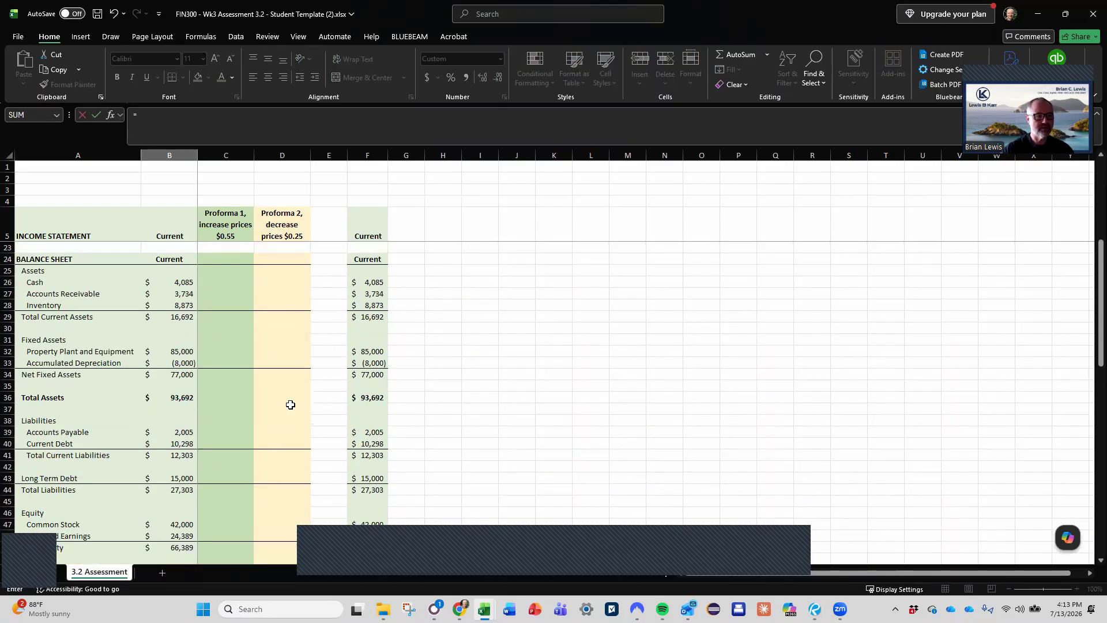
left_click(173, 340)
key("Return")
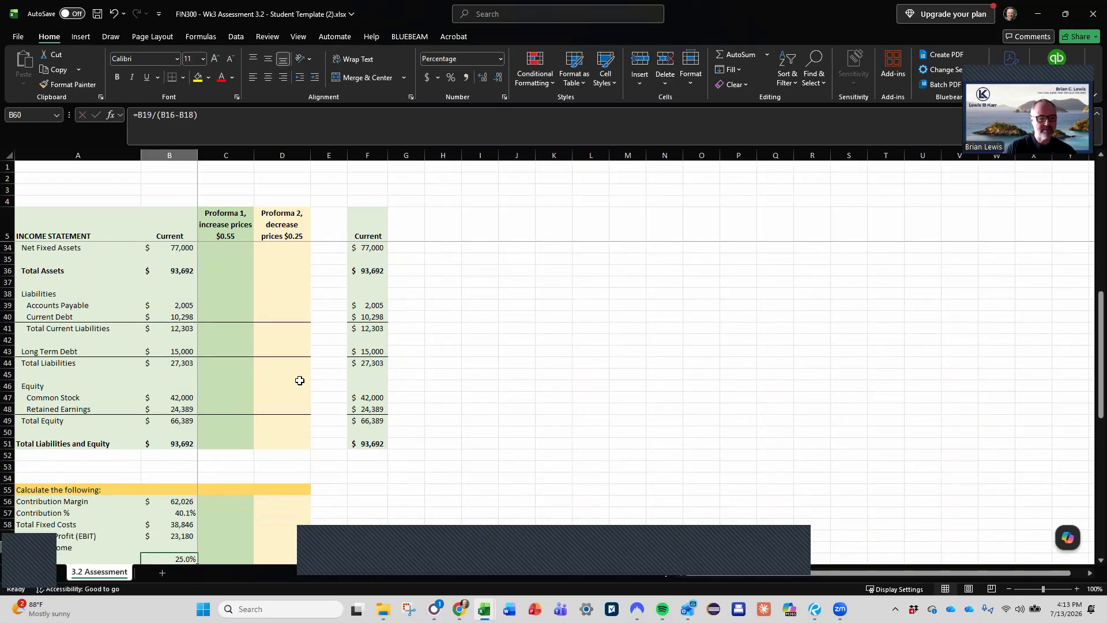
- Calculate the Current Taxable Income in B60 as Operating Profit (EBIT) minus Interest Expense, =B16-B18
type("=")
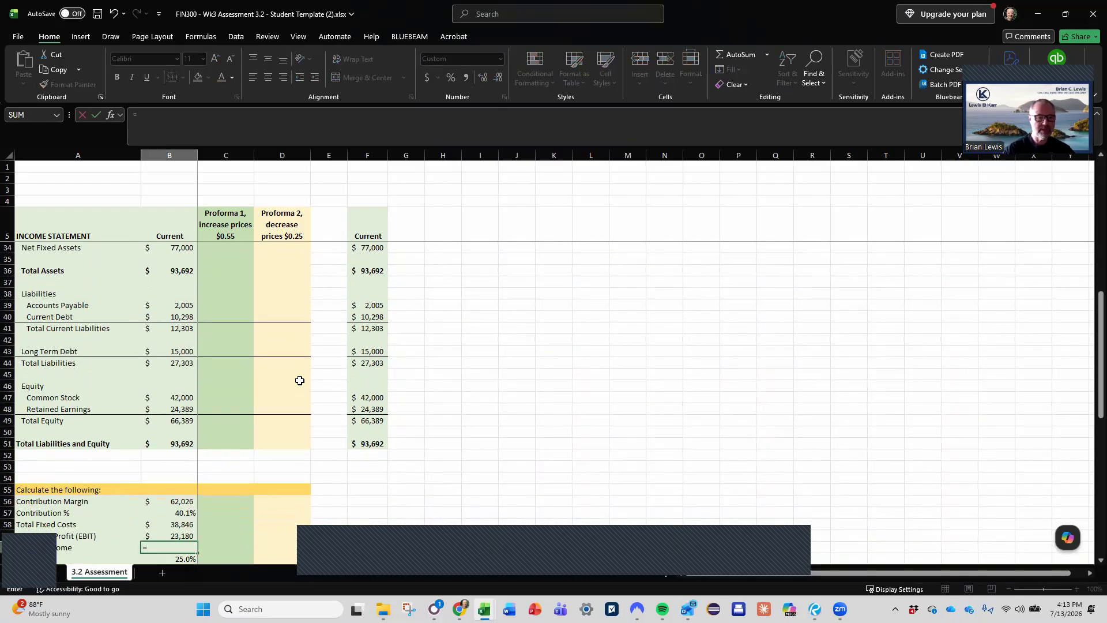
scroll(300, 381, "up", 9)
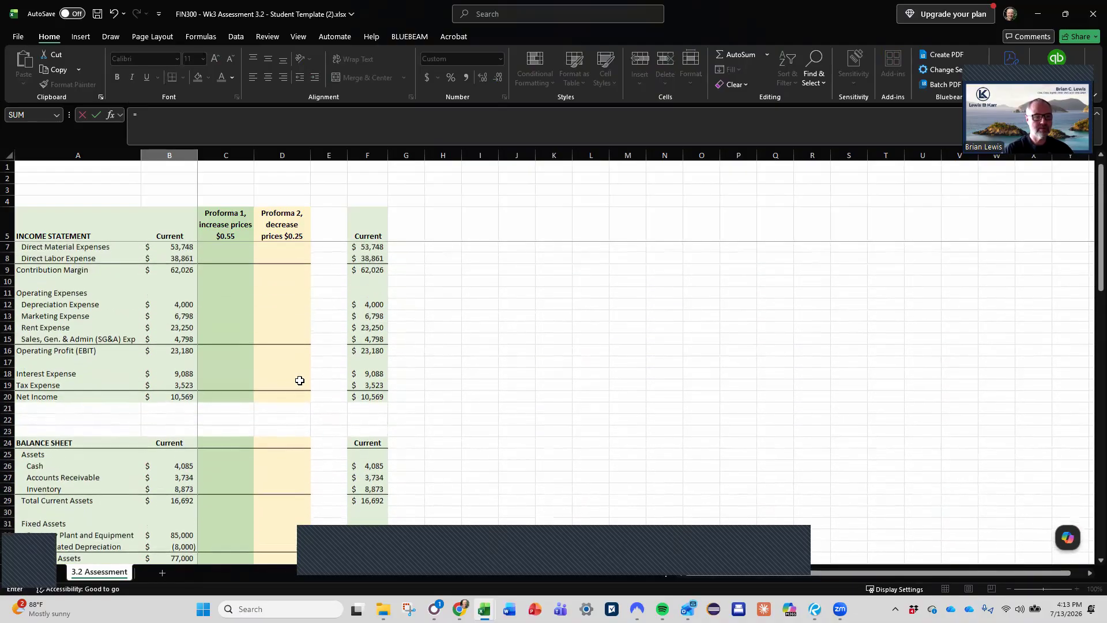
left_click(182, 353)
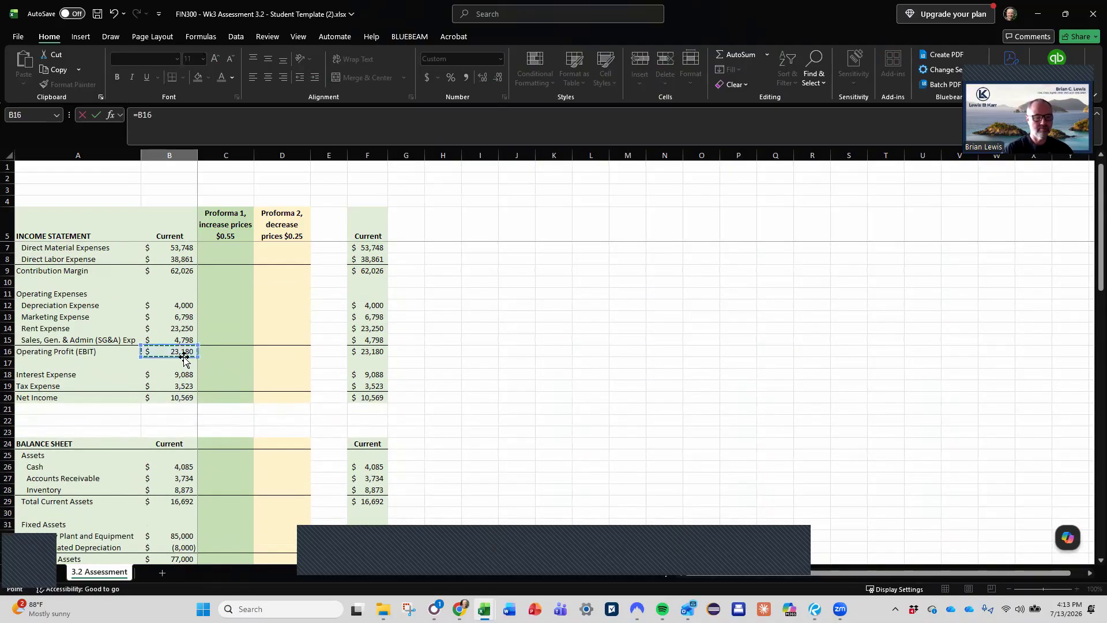
type("-")
left_click(183, 375)
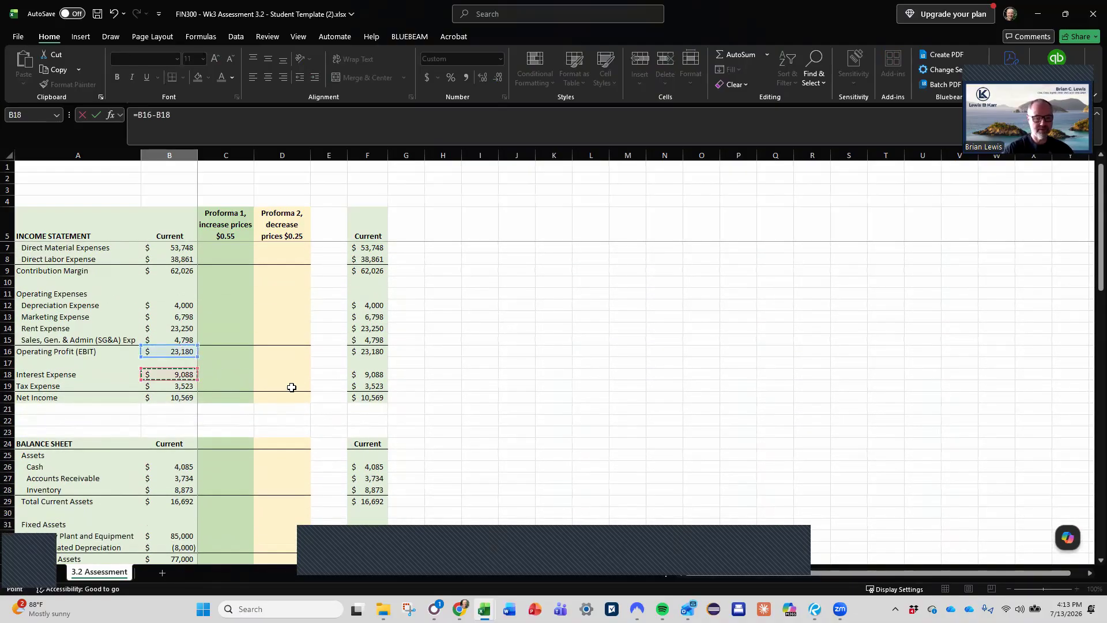
key("Return")
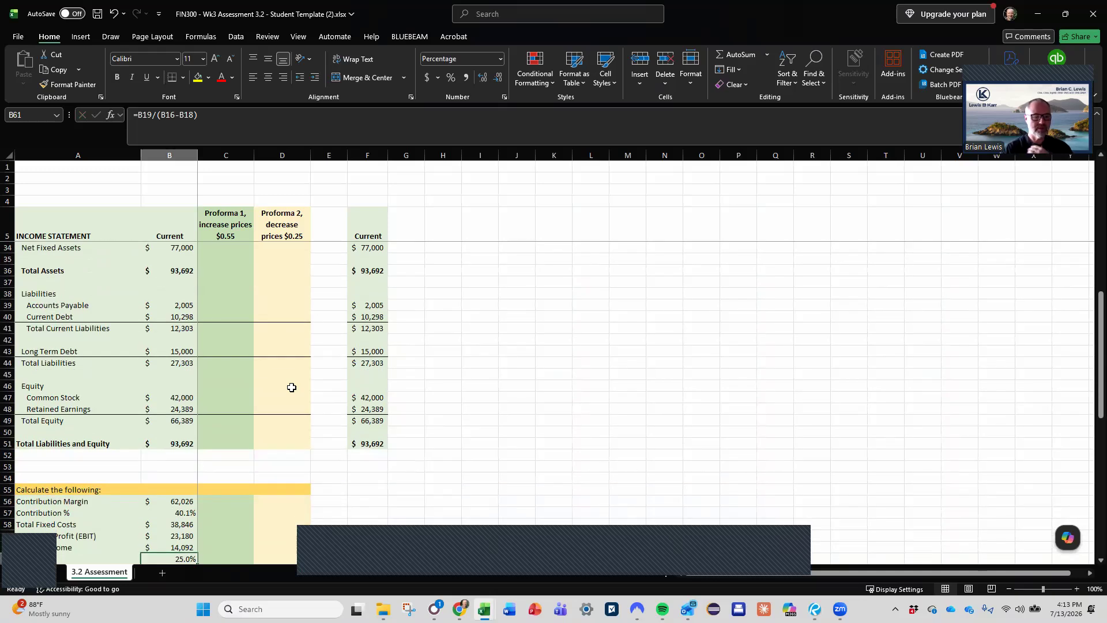
- Link the Current Net Income in B62 to the income statement's Net Income, =B20
scroll(292, 387, "down", 3)
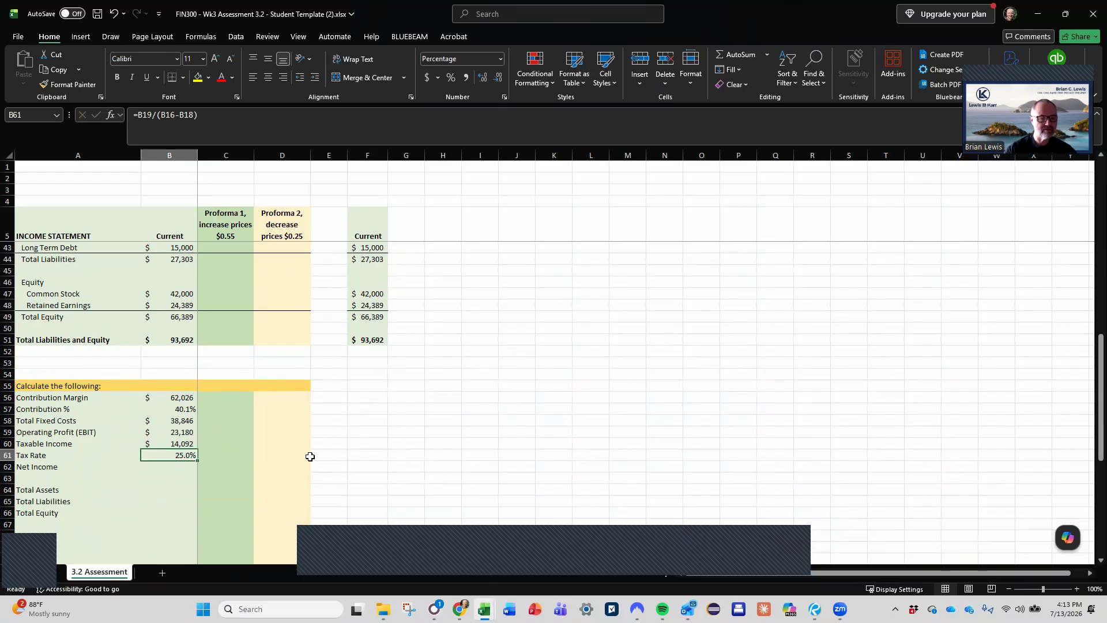
key("Down")
type("=")
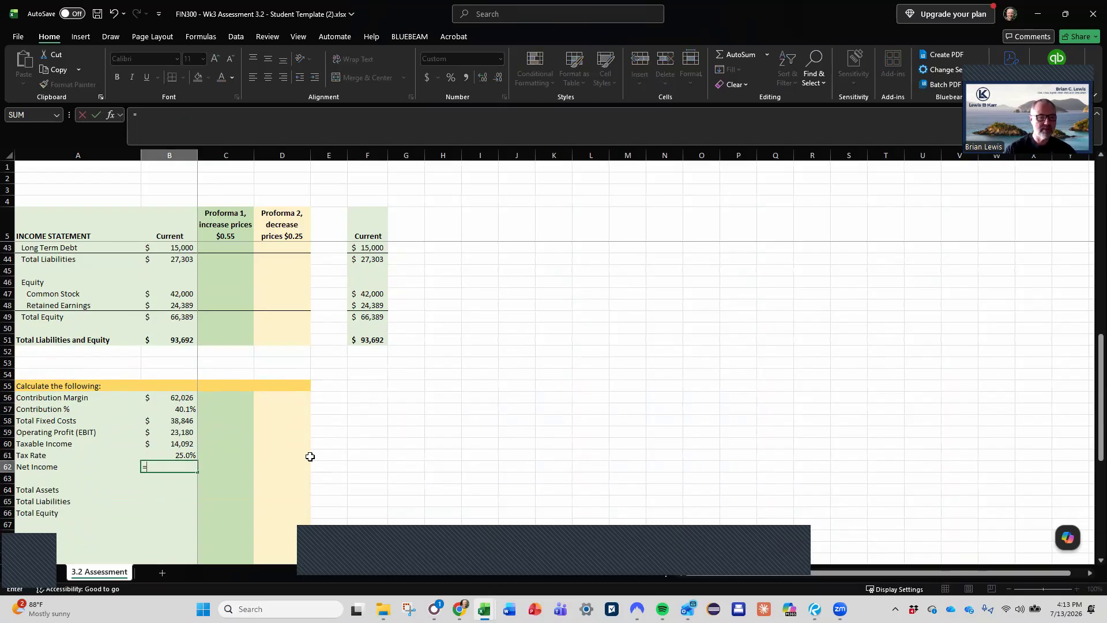
scroll(309, 456, "up", 11)
scroll(310, 456, "up", 1)
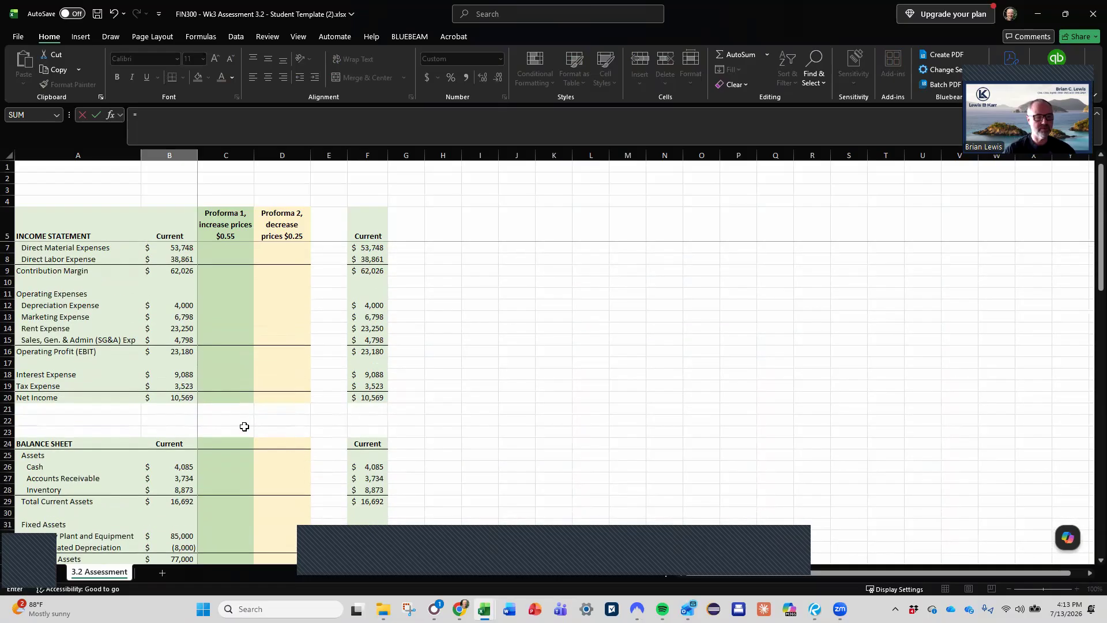
left_click(173, 397)
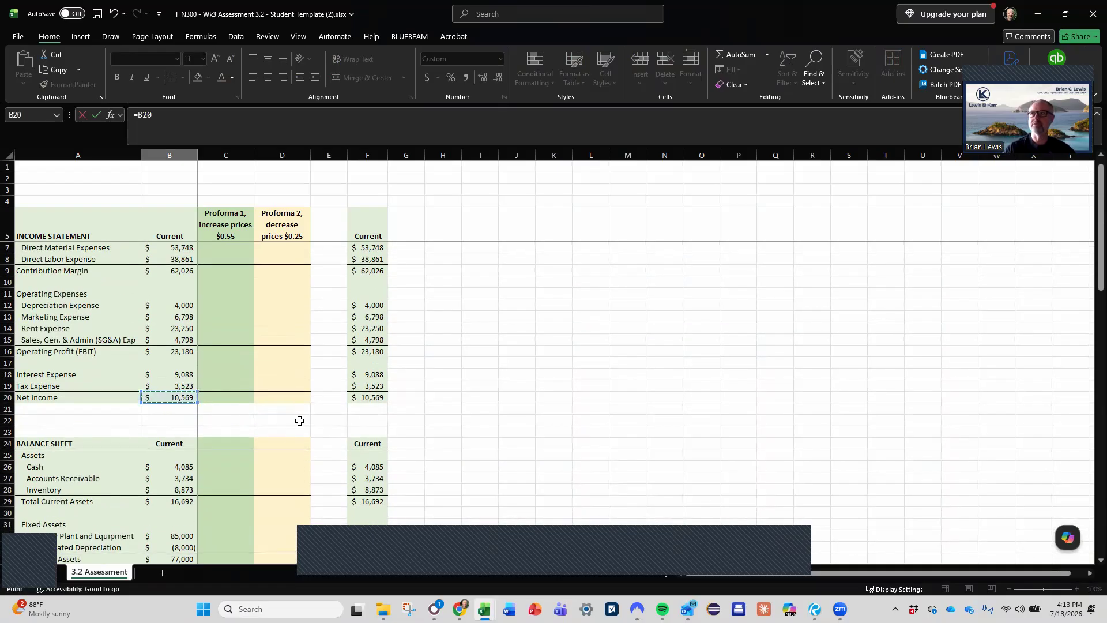
key("Return")
key("Down")
key("Down")
key("Down")
key("Down")
key("Down")
key("Down")
key("Down")
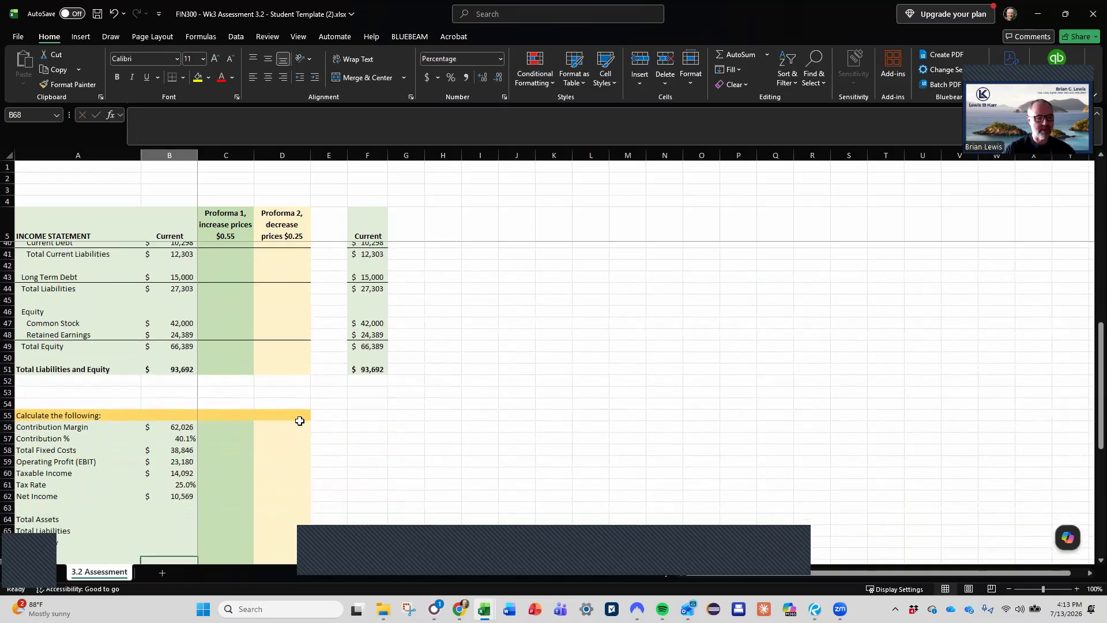
- Link the Current Total Assets in B64 to the balance sheet's Total Assets
key("Up")
key("Up")
key("Up")
key("Up")
key("Up")
key("Up")
key("Up")
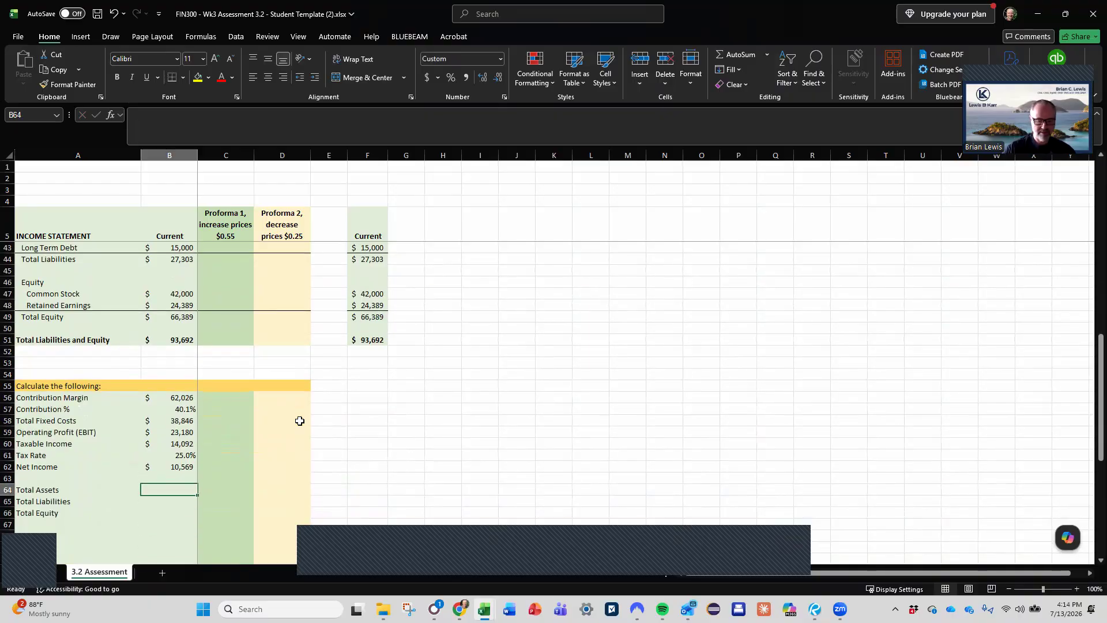
type("=")
scroll(300, 421, "up", 4)
scroll(300, 421, "up", 1)
left_click(170, 339)
key("Return")
- Link the Current Total Liabilities in B65 to the balance sheet's Total Liabilities, =B44
scroll(308, 372, "down", 1)
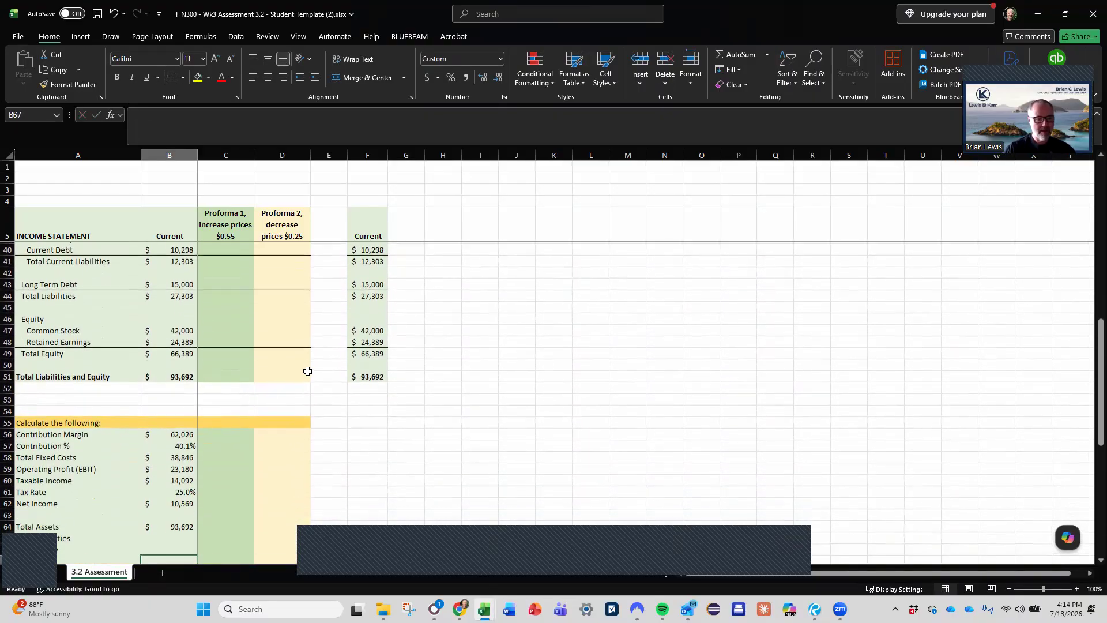
type("=")
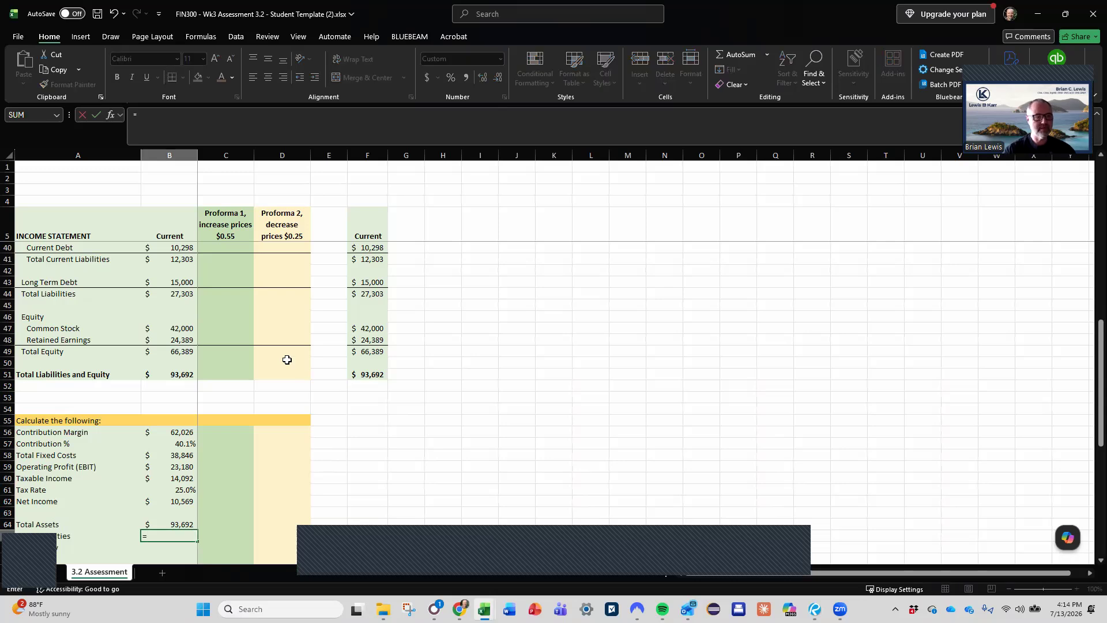
left_click(174, 294)
key("Return")
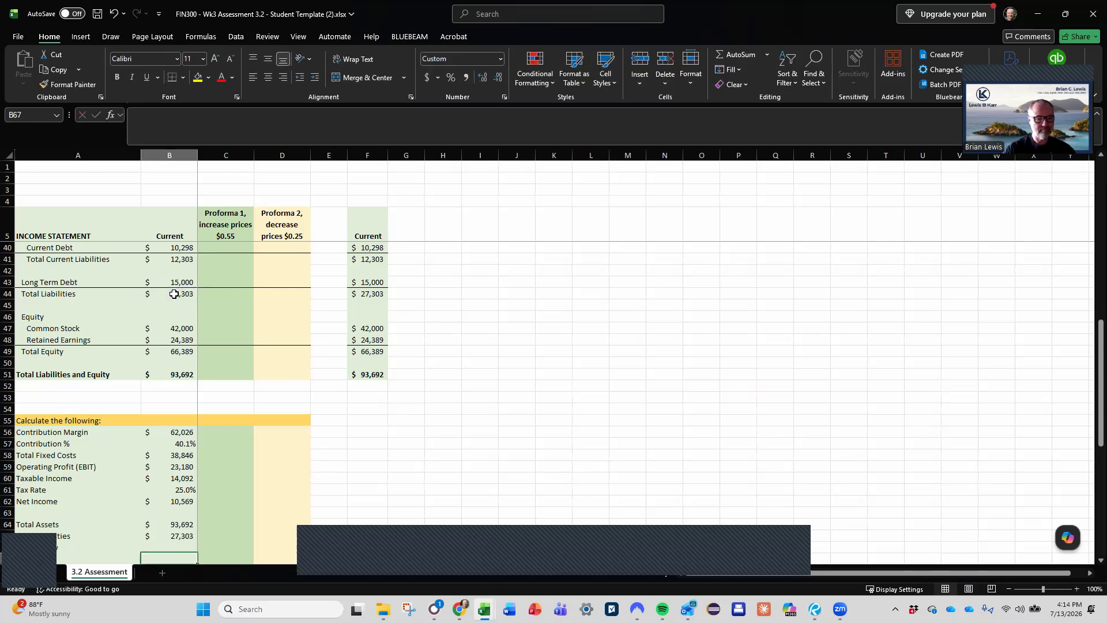
- Link the Current Total Equity in B66 to the balance sheet's Total Equity, =B49
scroll(173, 294, "down", 1)
type("=")
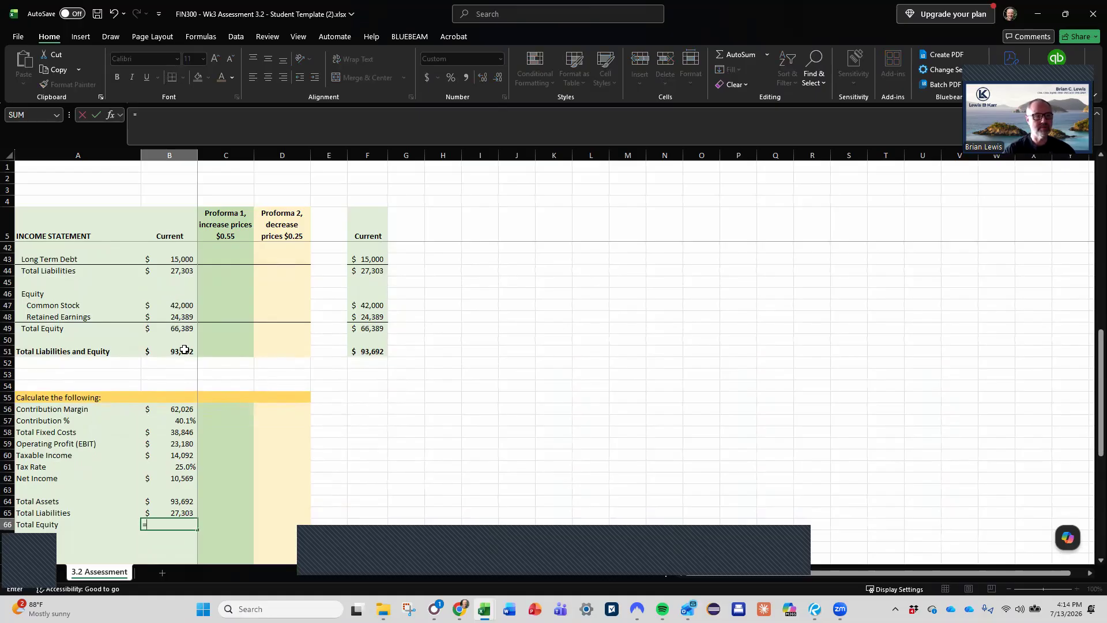
left_click(182, 329)
key("Return")
- Calculate the Current ROS in B68 as Net Income divided by Revenue, =B62/B6
key("Down")
key("Down")
scroll(262, 346, "down", 2)
key("Up")
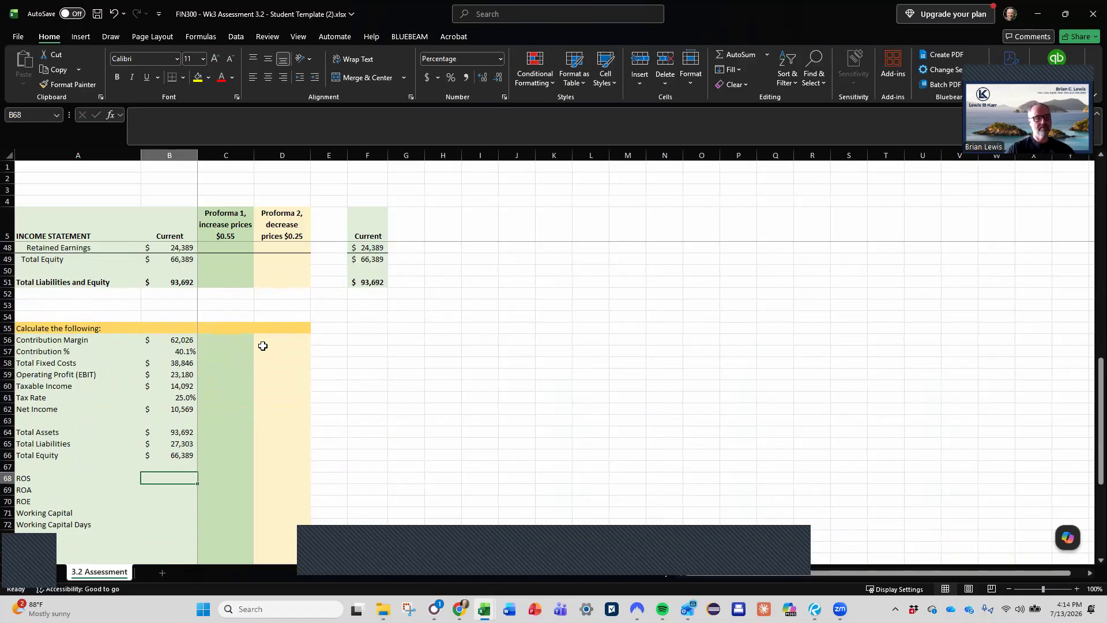
type("=")
key("Up")
key("Up")
key("Up")
key("Up")
key("Up")
key("Up")
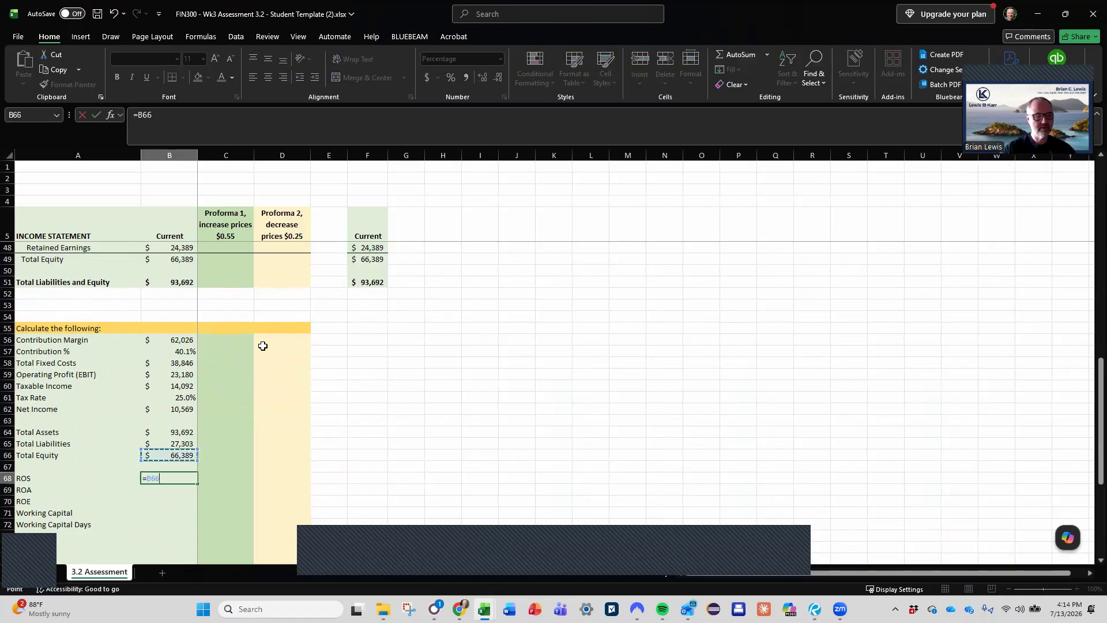
type("/")
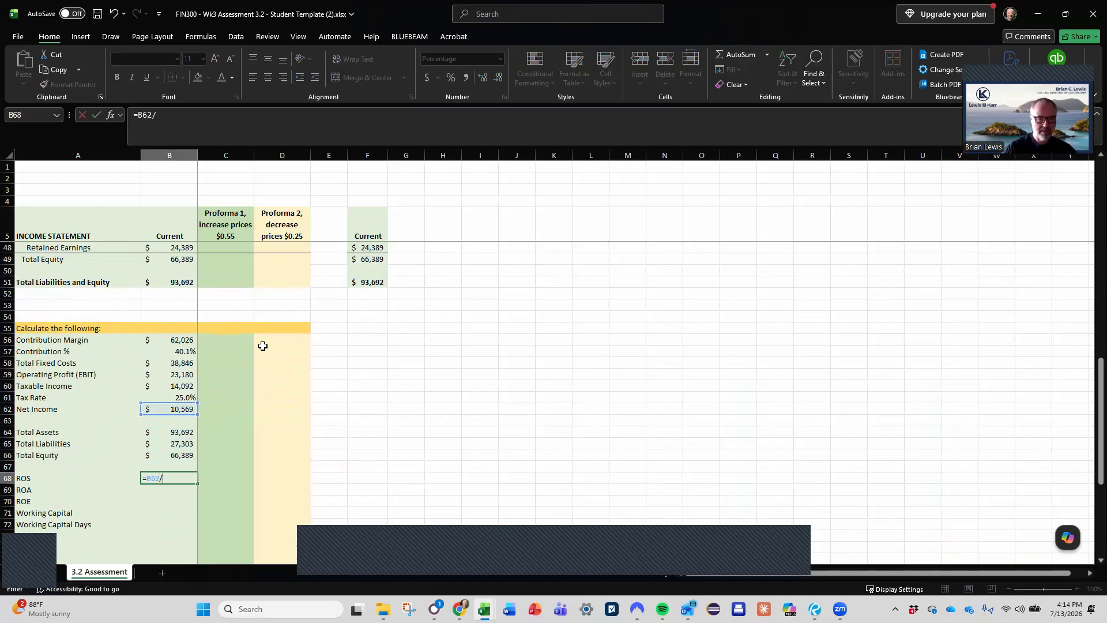
scroll(263, 346, "up", 10)
scroll(263, 345, "up", 4)
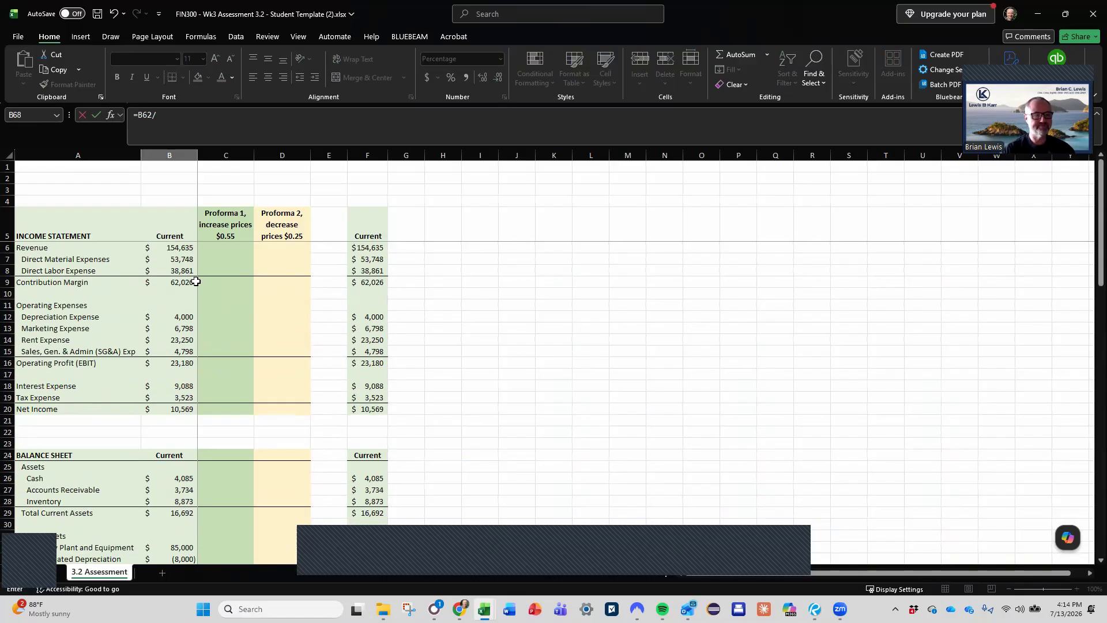
left_click(172, 249)
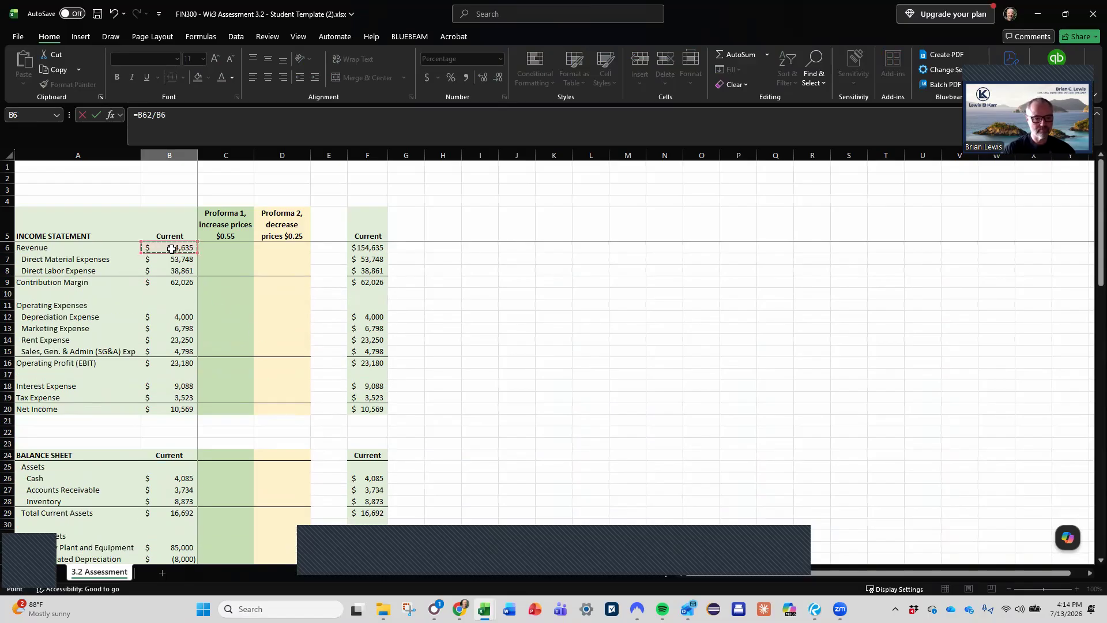
key("Return")
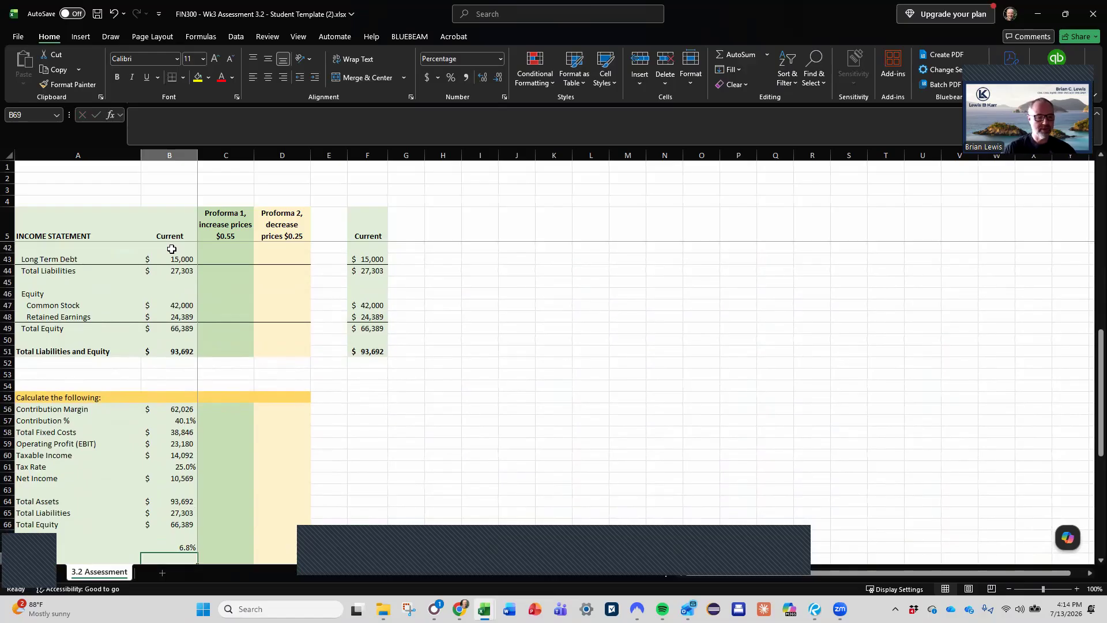
- Calculate the Current ROA in B69 as Net Income divided by Total Assets, =B62/B64
scroll(172, 249, "down", 1)
type("=")
key("Up")
key("Up")
key("Up")
key("Up")
key("Up")
key("Up")
key("Up")
type("/")
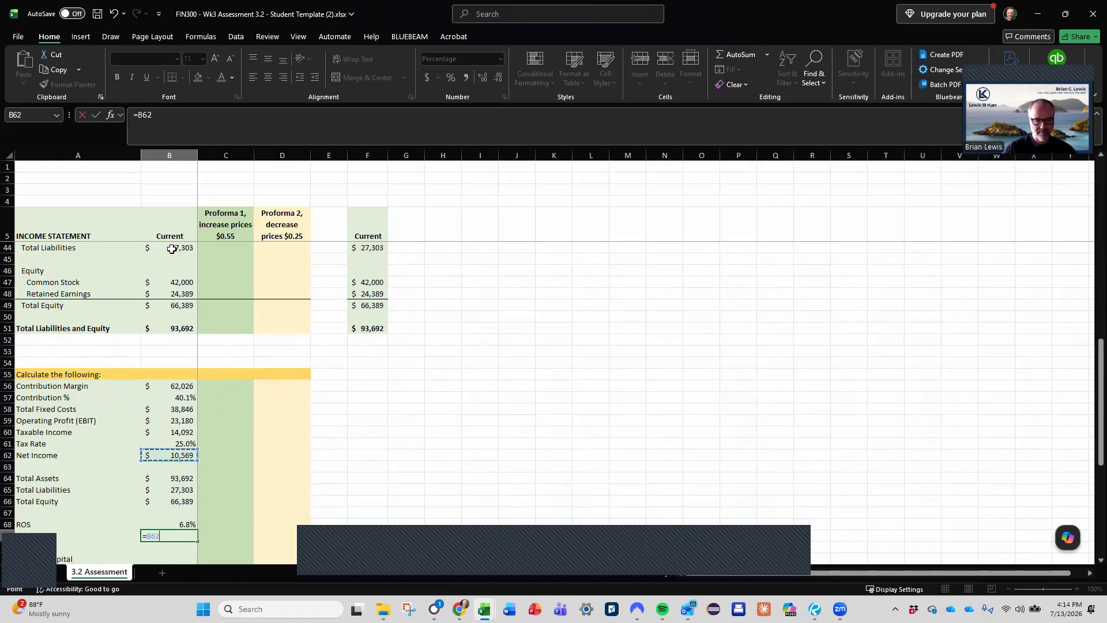
key("Up")
key("Up")
key("Up")
key("Up")
key("Up")
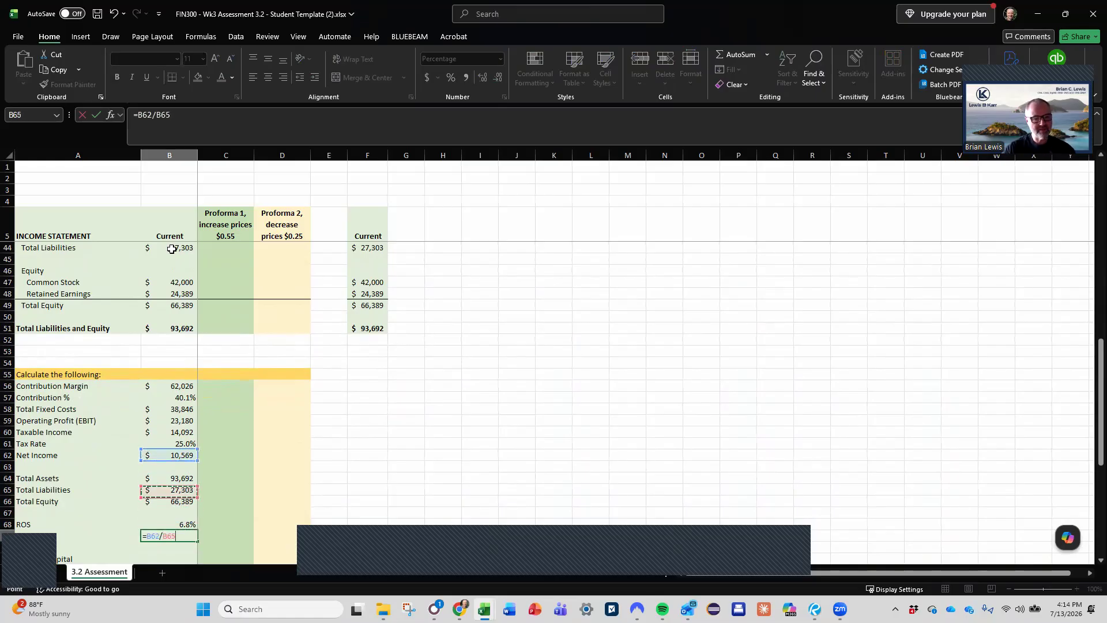
key("Return")
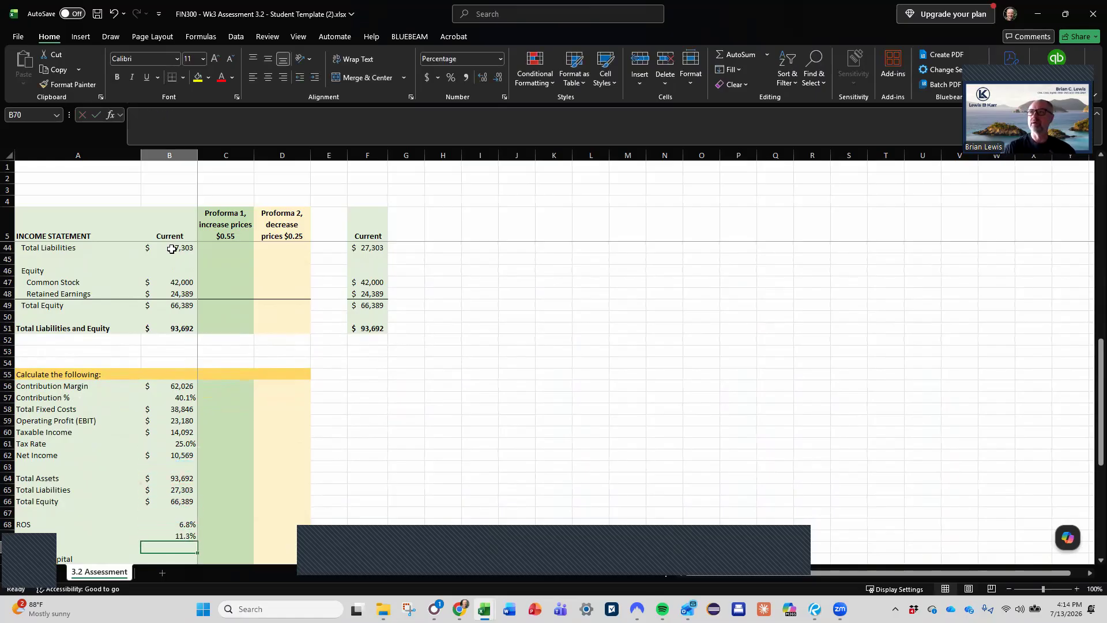
- Calculate the Current ROE in B70 as Net Income divided by Total Equity, =B62/B66
key("Down")
key("Up")
type("=")
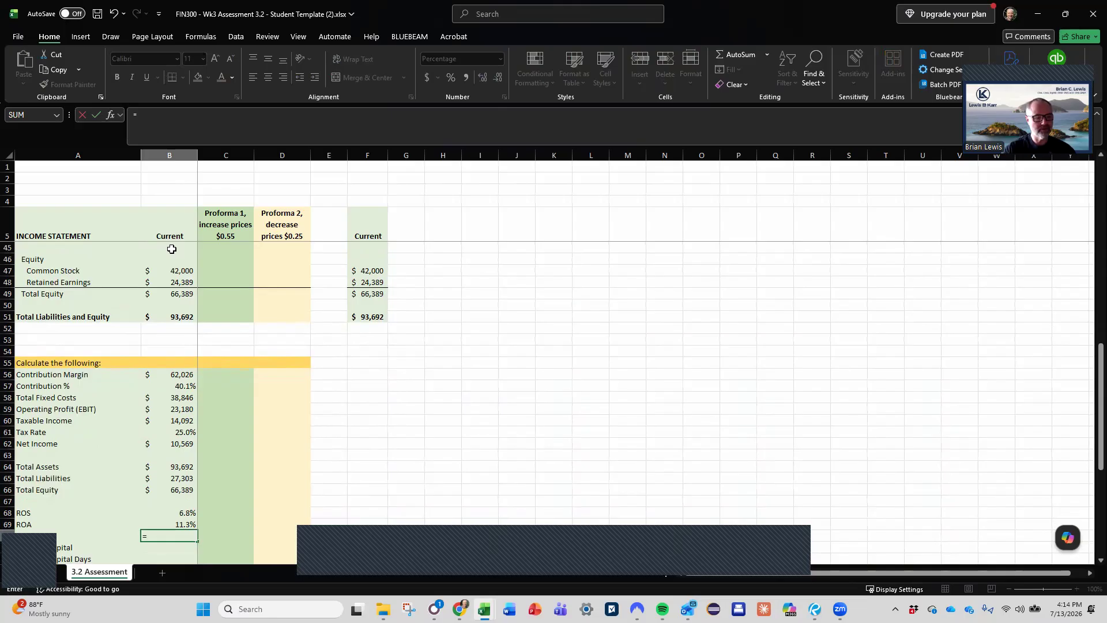
key("Up")
key("Up")
key("Up")
key("Up")
key("Up")
key("Up")
key("Up")
key("Up")
key("Up")
key("Down")
type("/")
key("Up")
key("Up")
key("Up")
key("Up")
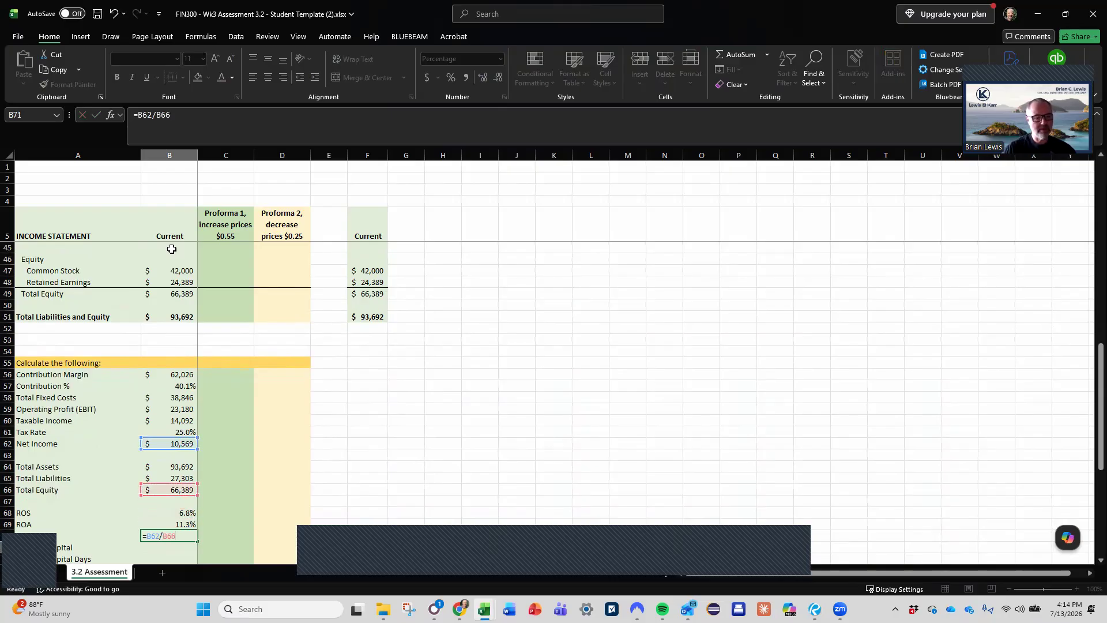
key("Return")
- Calculate the Current Working Capital in B71 as Total Current Assets minus Total Current Liabilities, =B29-B41
scroll(172, 248, "down", 3)
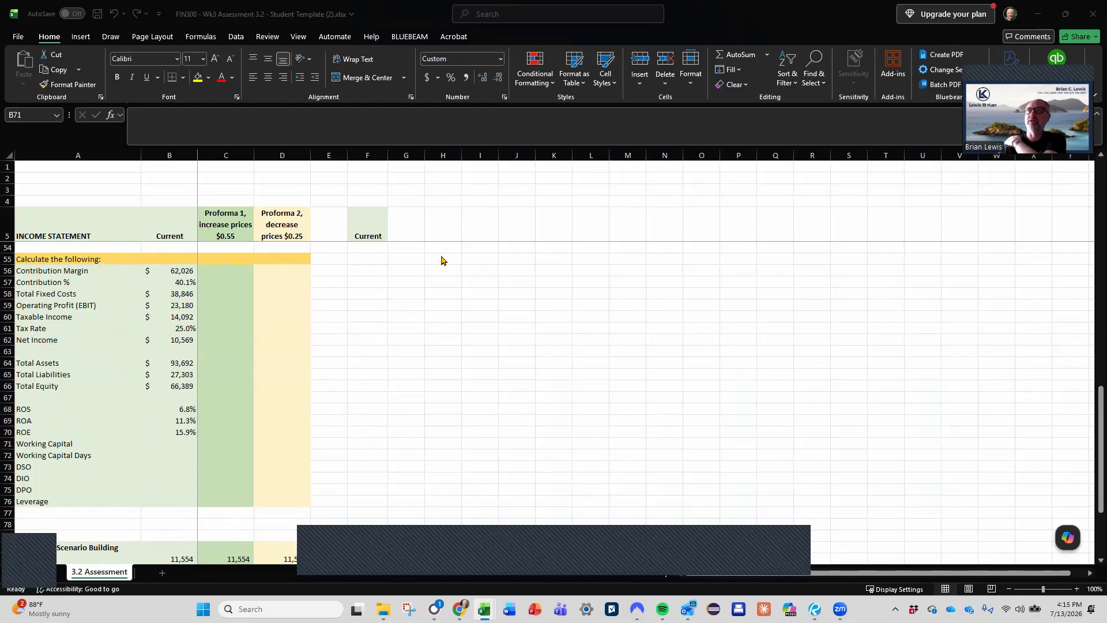
key("F2")
key("Escape")
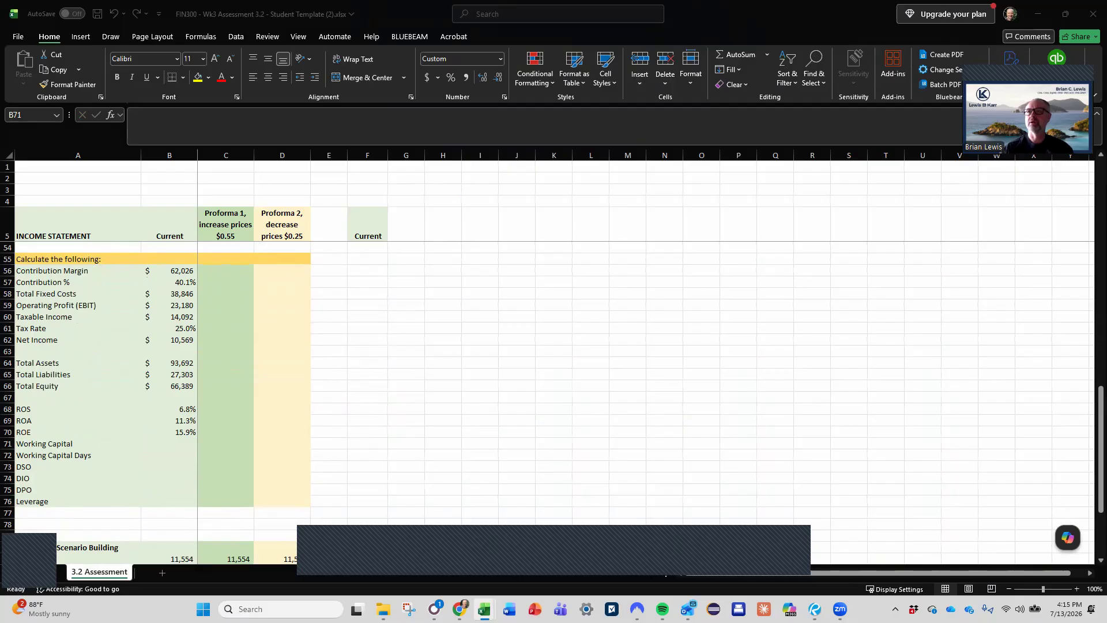
key("F2")
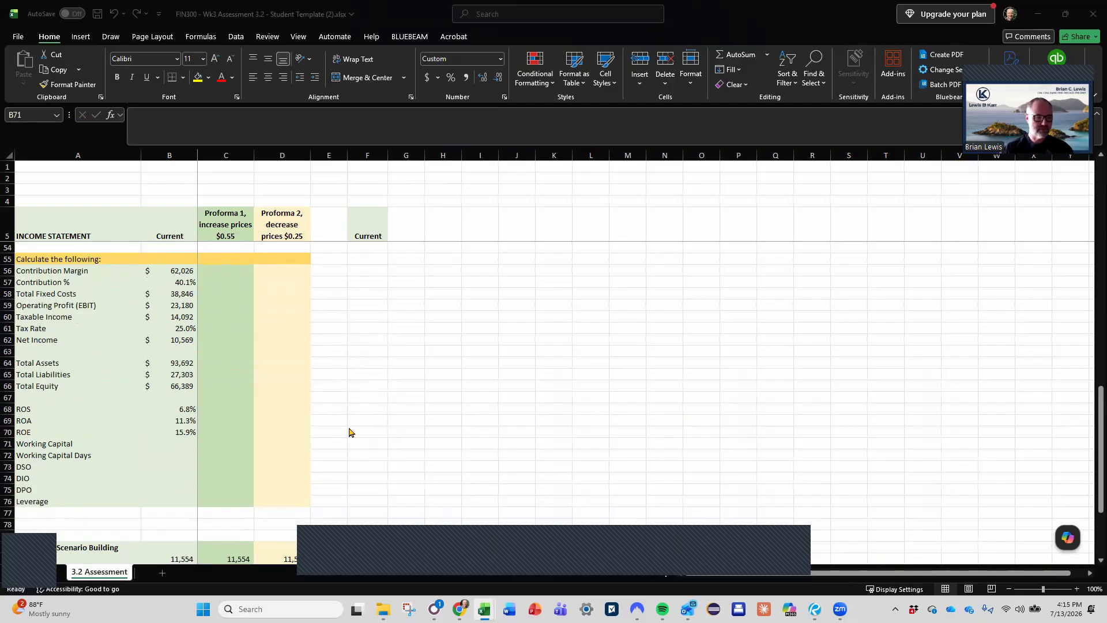
left_click(221, 450)
type("=")
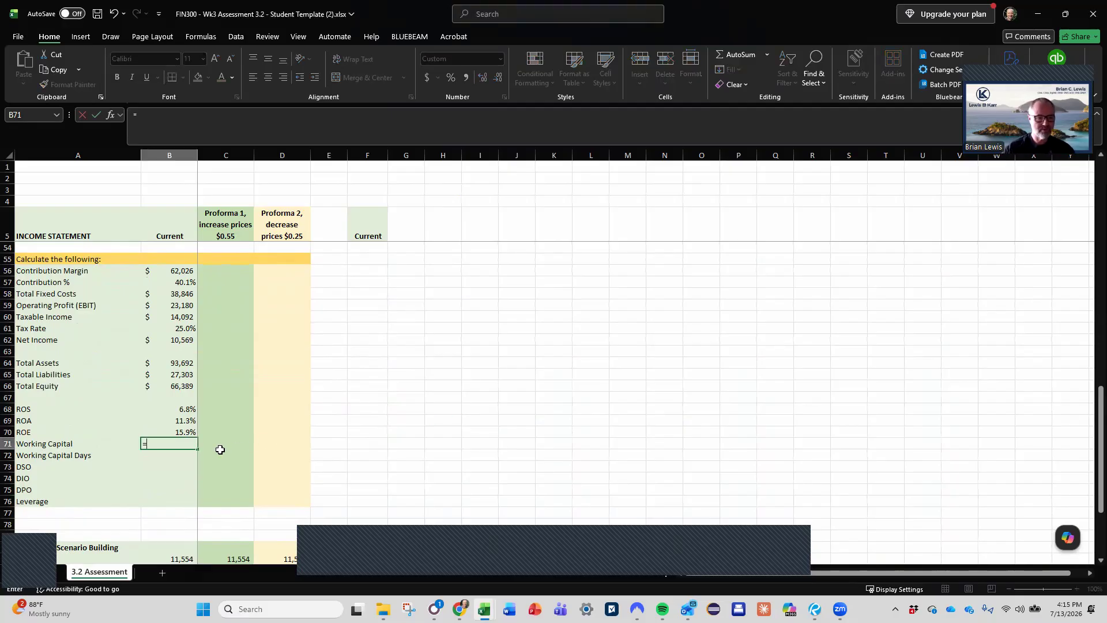
scroll(220, 450, "up", 9)
scroll(218, 450, "up", 6)
scroll(216, 449, "down", 2)
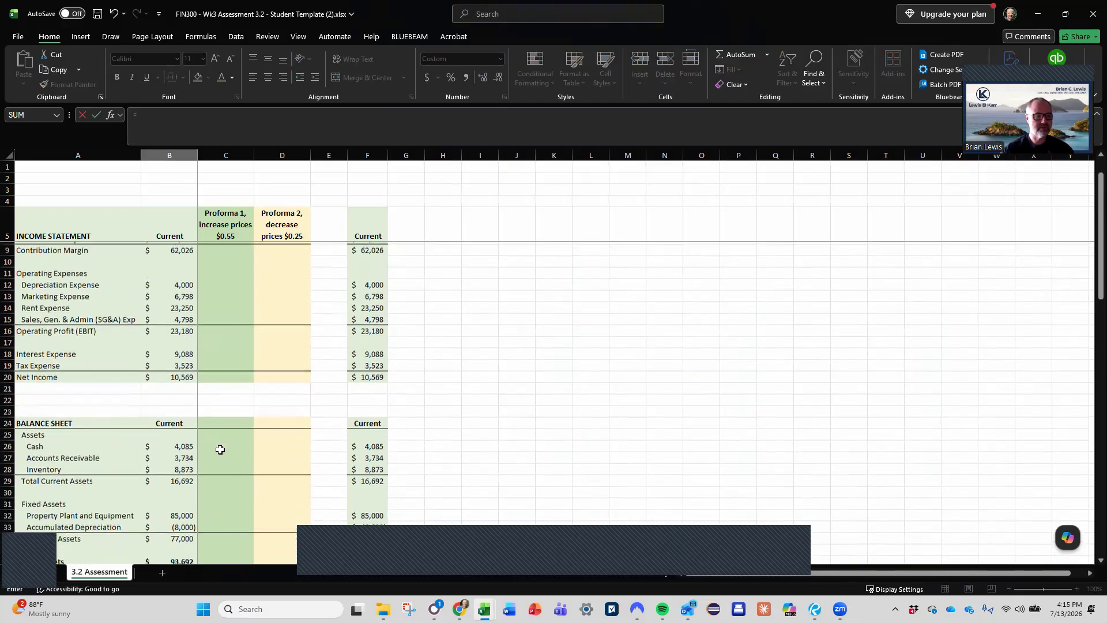
left_click(177, 446)
type("-")
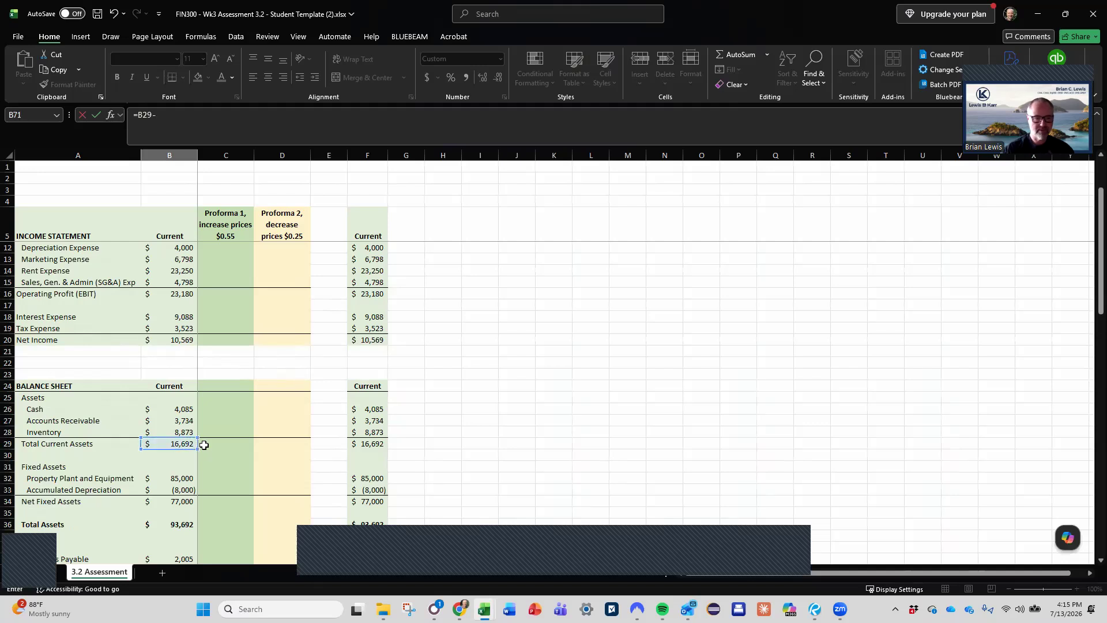
scroll(205, 445, "down", 7)
left_click(180, 341)
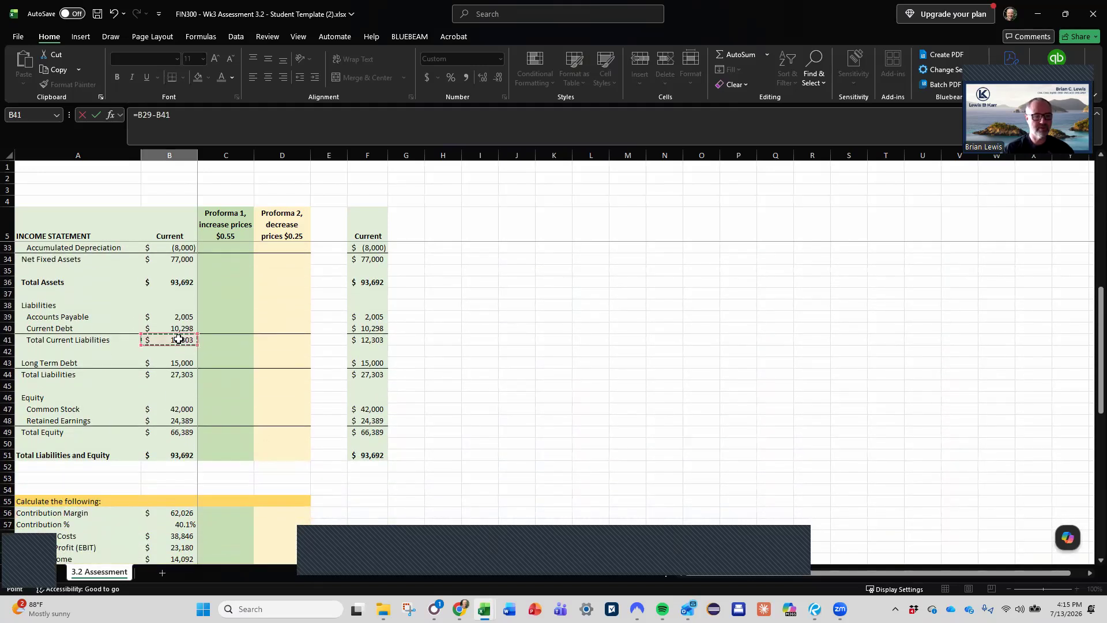
key("Return")
key("Up")
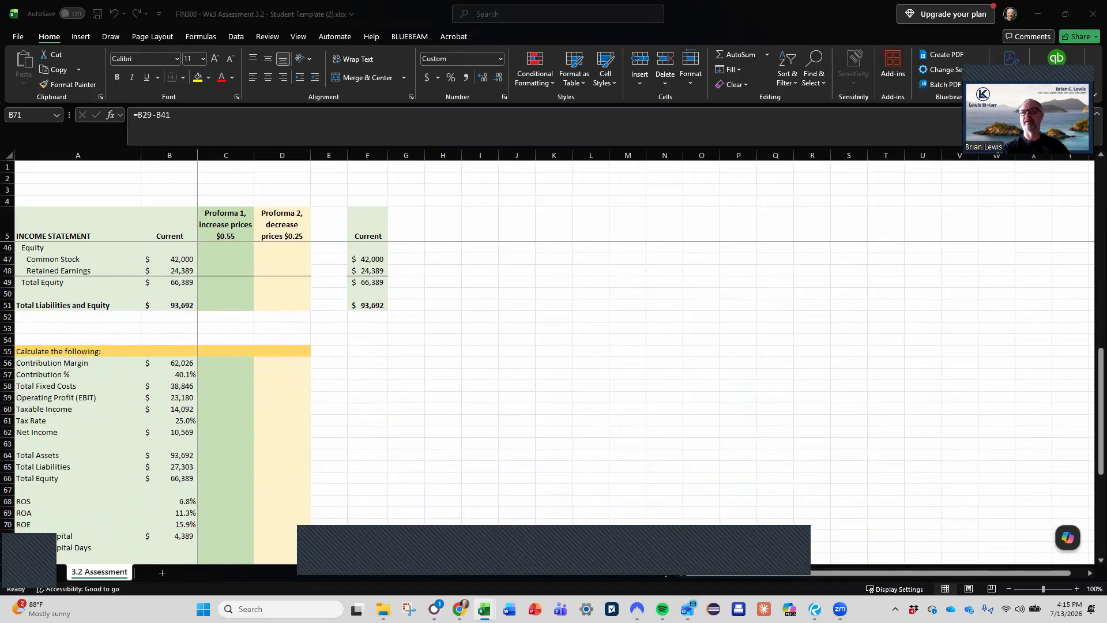
- Calculate the Current Working Capital Days in B72 as Working Capital divided by daily Revenue, =B71/(B6/365)
scroll(188, 490, "down", 2)
left_click(179, 479)
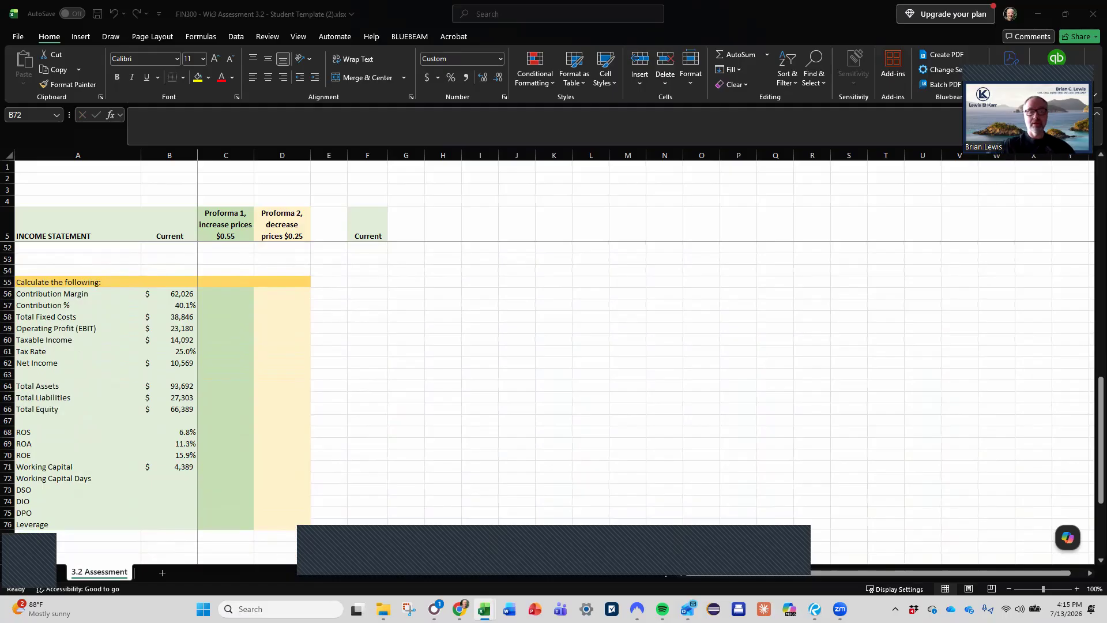
key("F2")
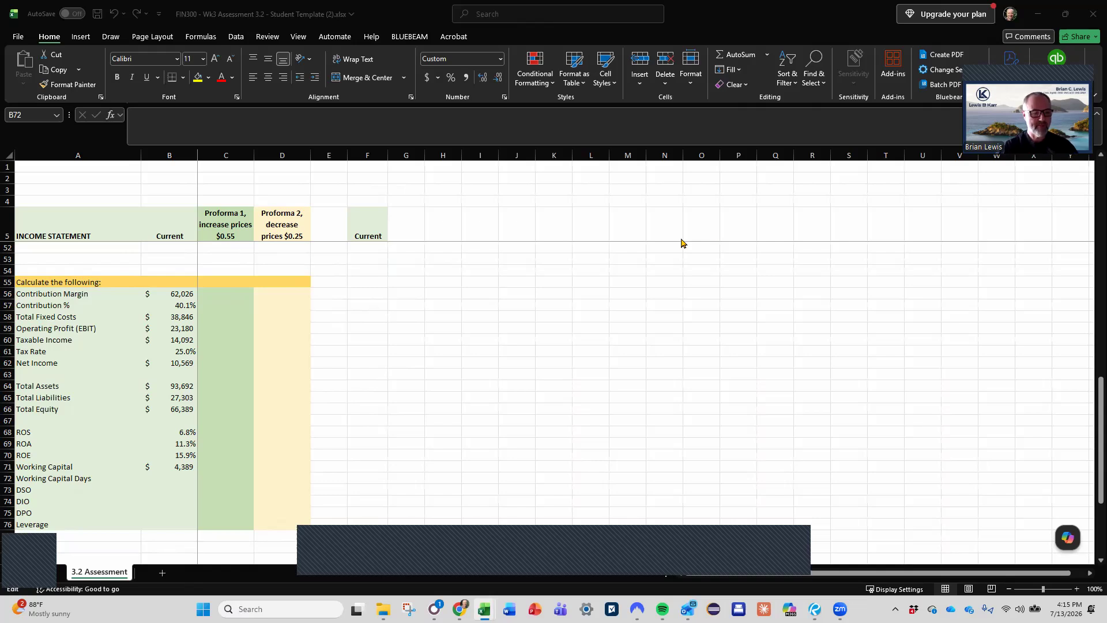
left_click(176, 469)
left_click(183, 478)
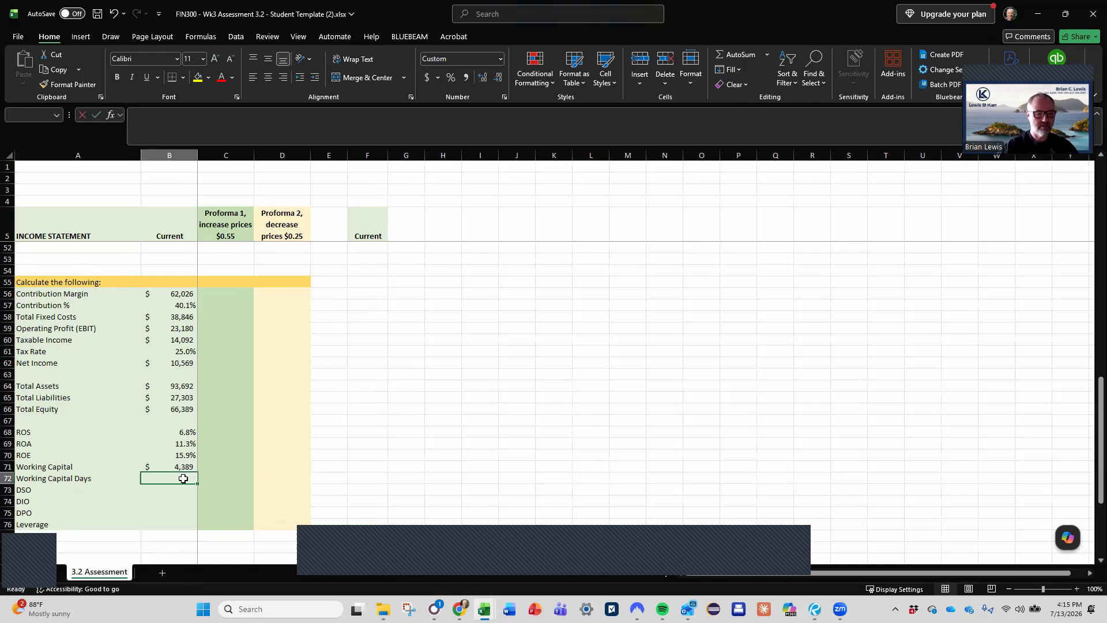
type("=")
key("Up")
type("/")
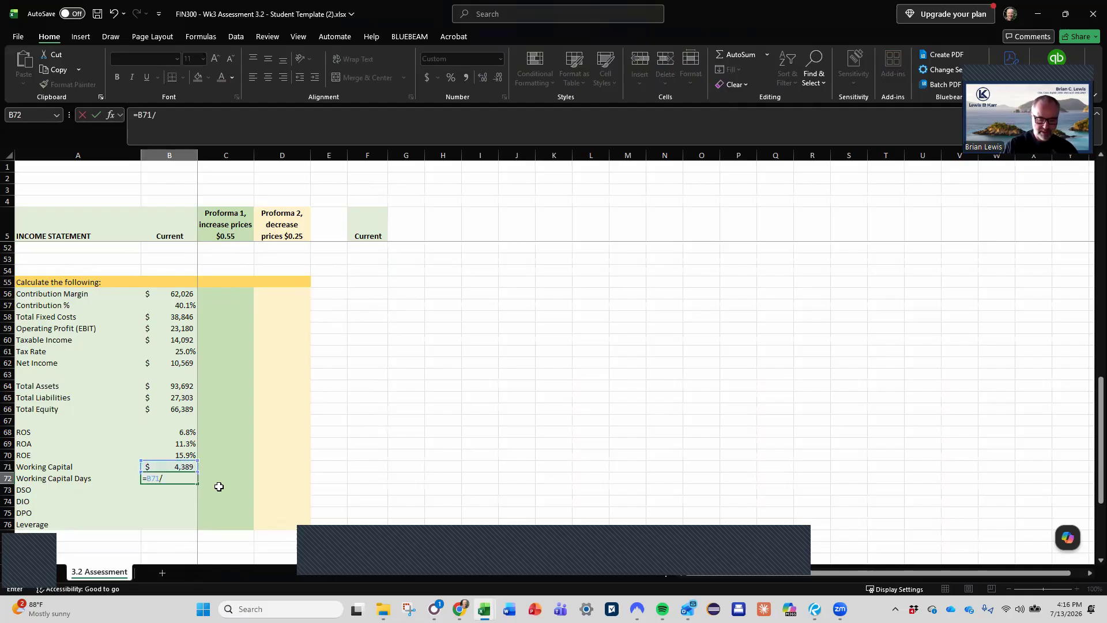
type("()")
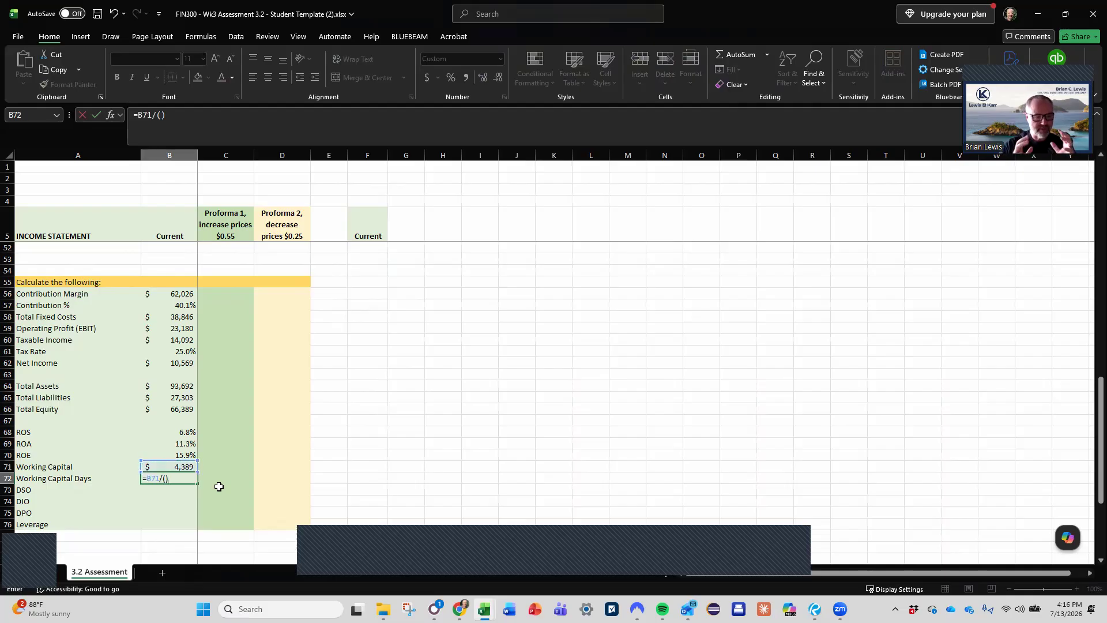
left_click(165, 478)
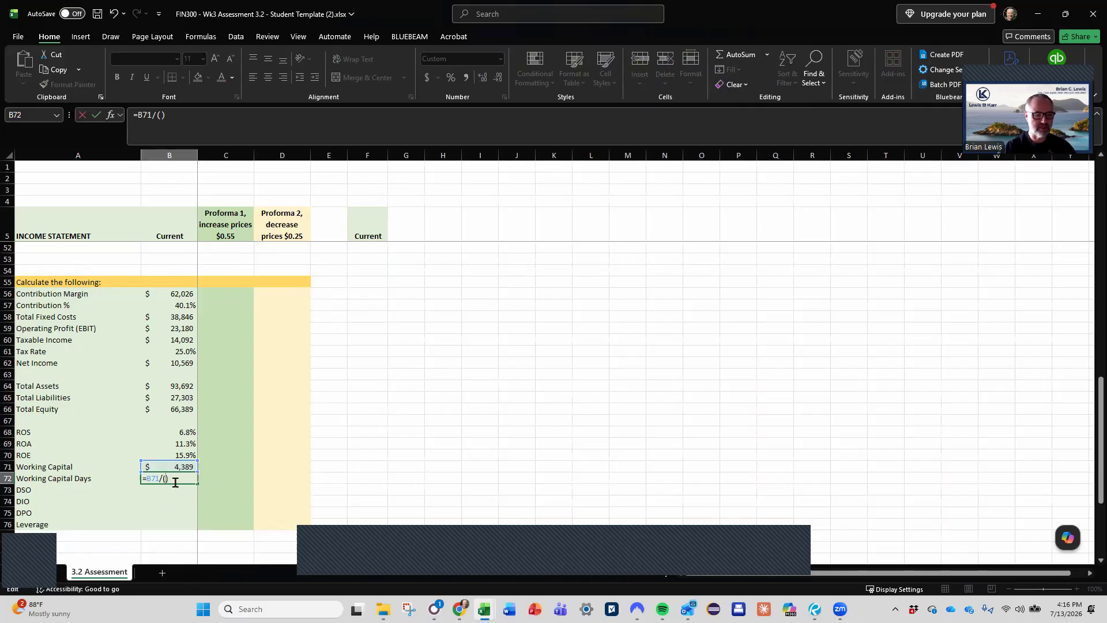
scroll(233, 472, "up", 15)
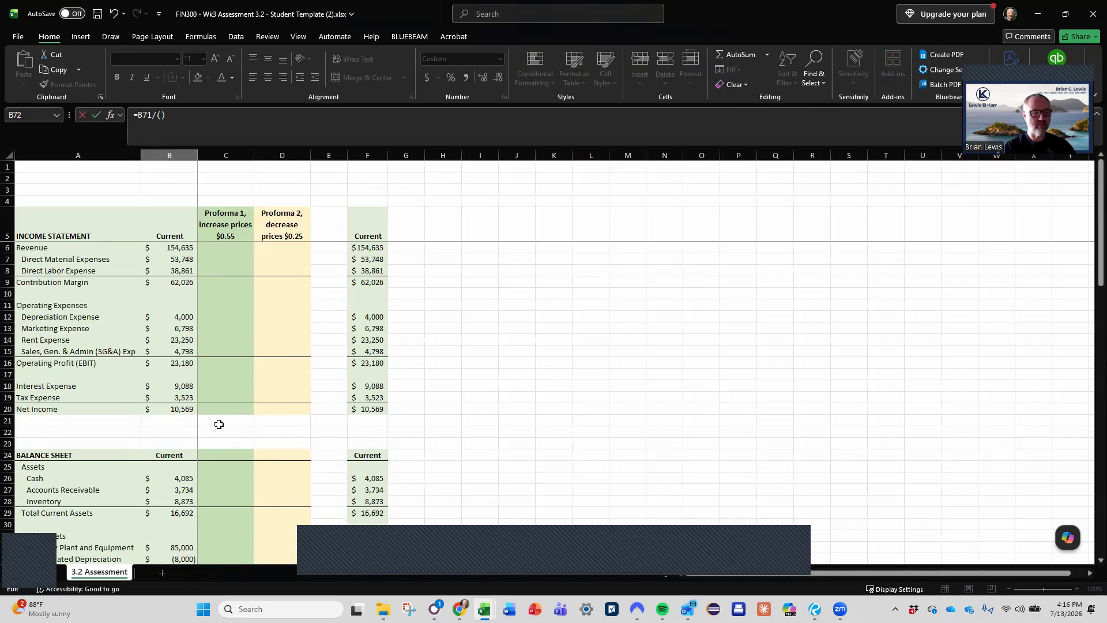
left_click(174, 248)
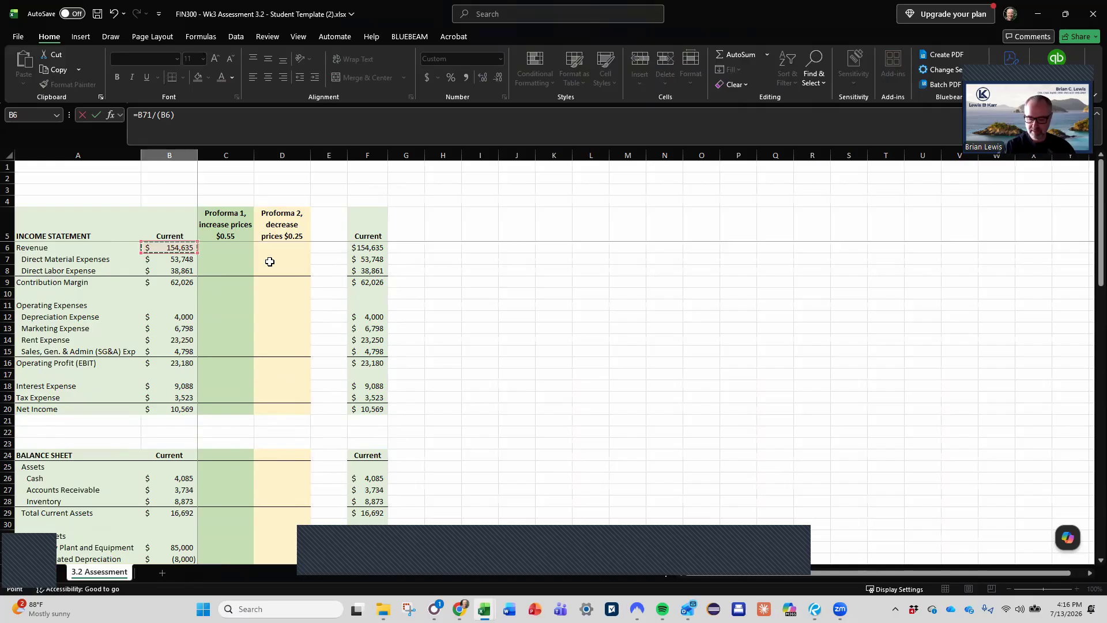
type("/365")
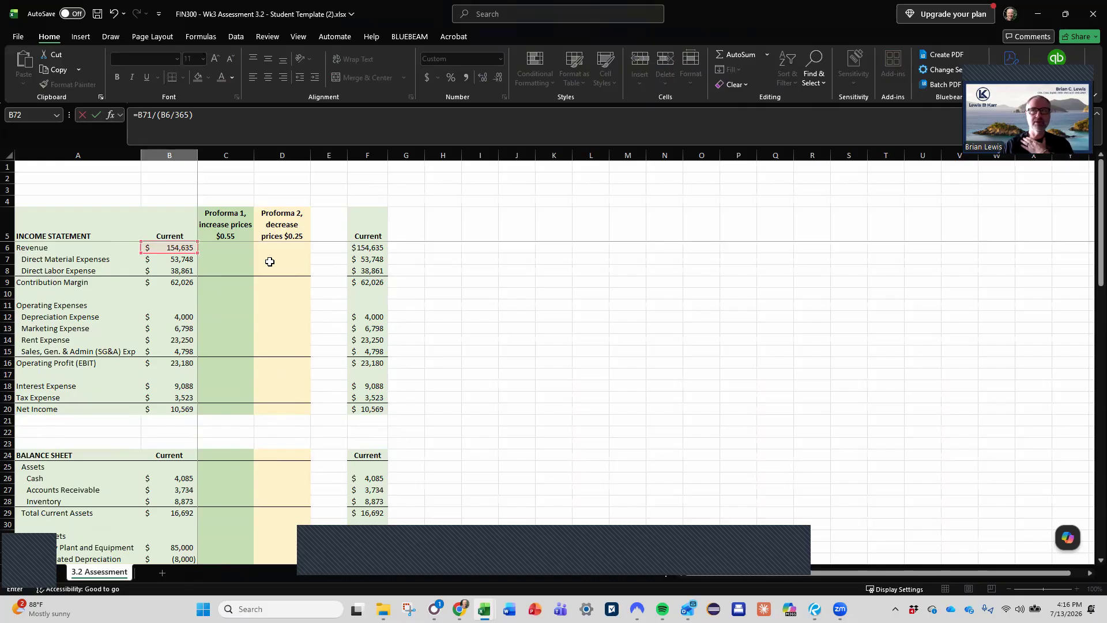
key("Return")
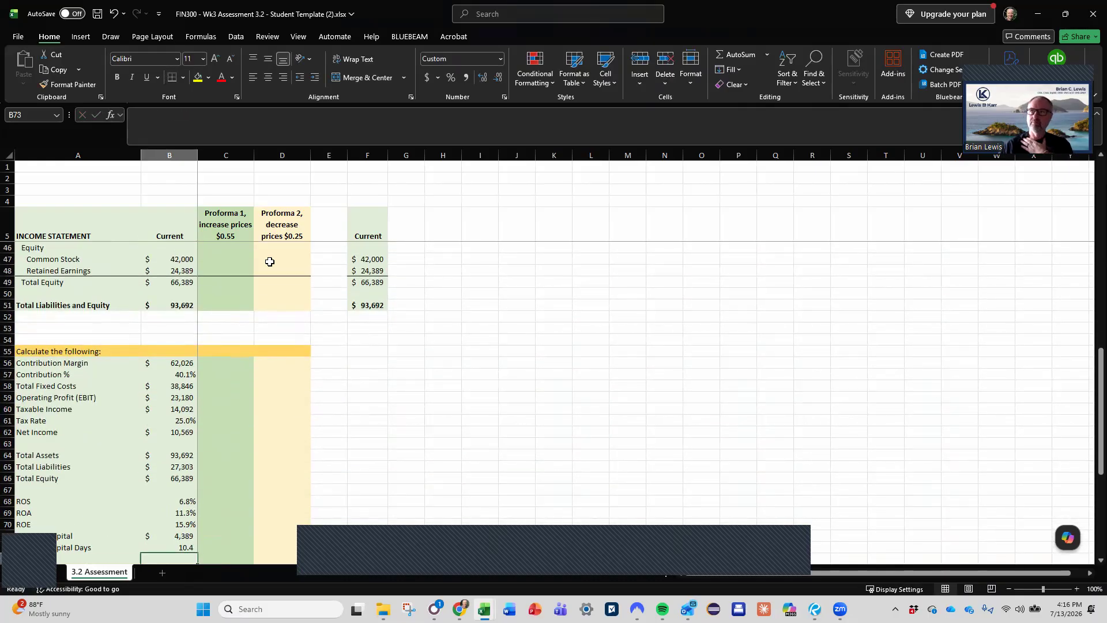
scroll(241, 351, "up", 13)
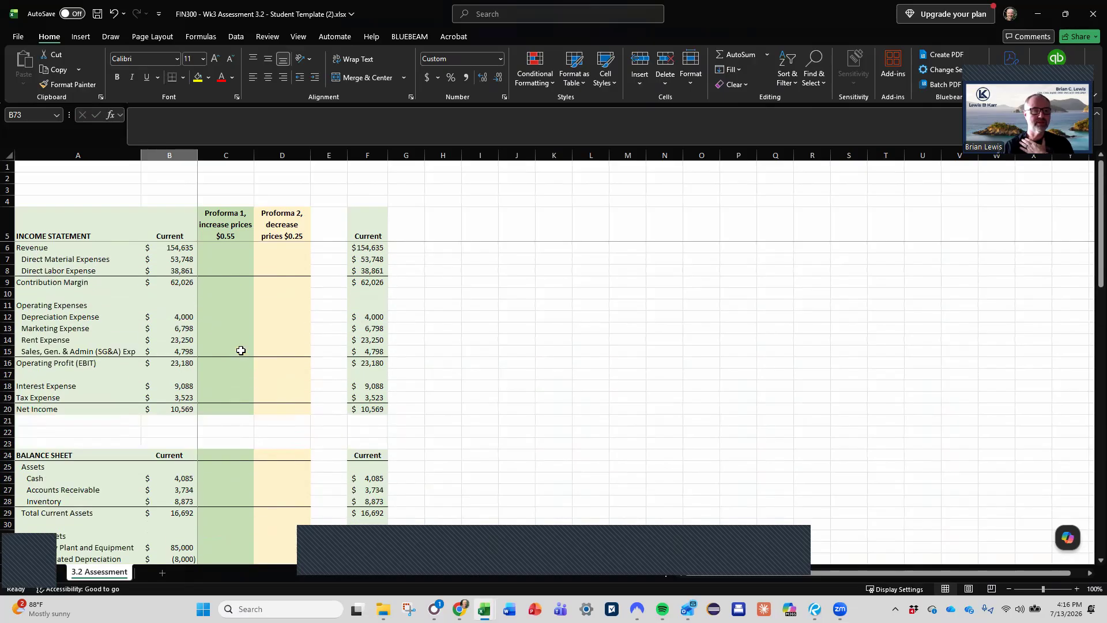
- Calculate the Current DSO in B73 as Accounts Receivable divided by daily Revenue, =B27/(B6/365)
scroll(241, 351, "down", 14)
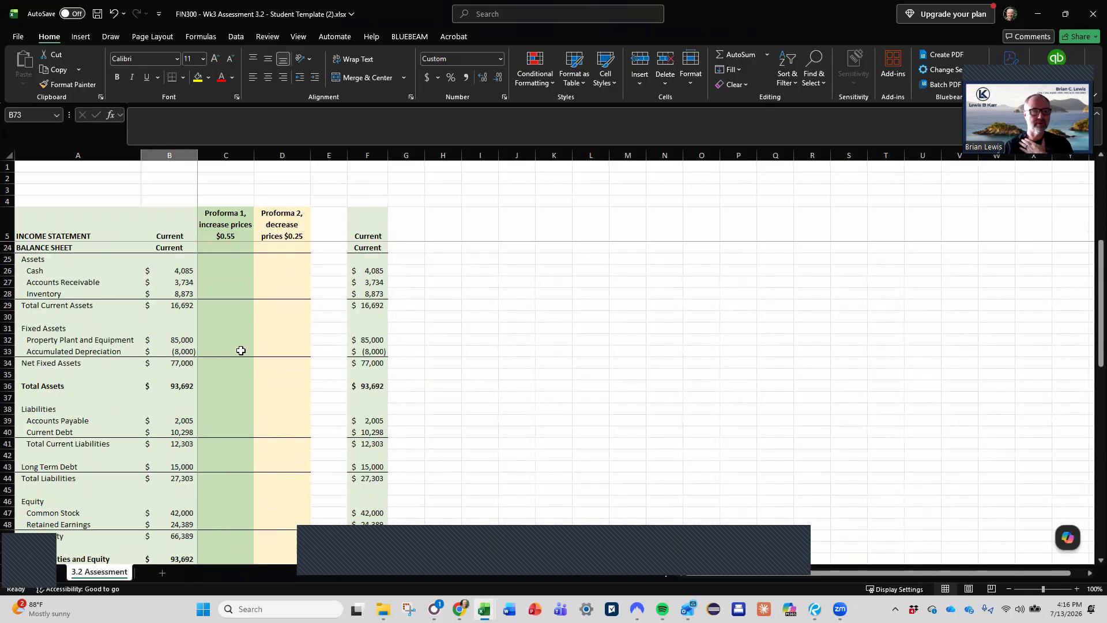
scroll(242, 350, "down", 2)
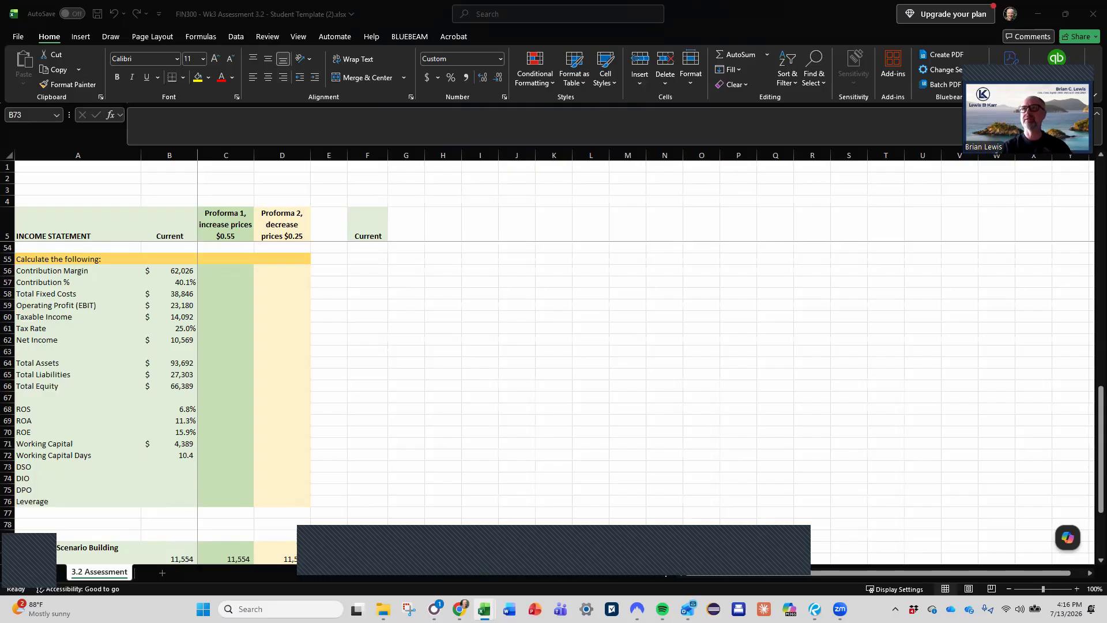
scroll(176, 444, "up", 1)
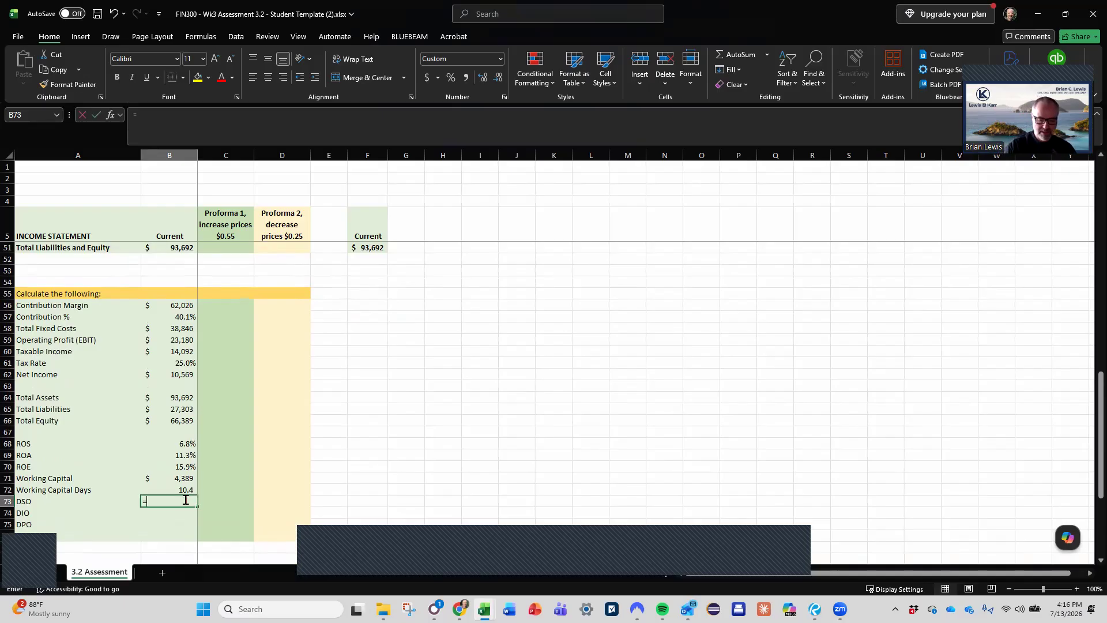
type("=")
scroll(186, 500, "up", 12)
left_click(193, 392)
type("/")
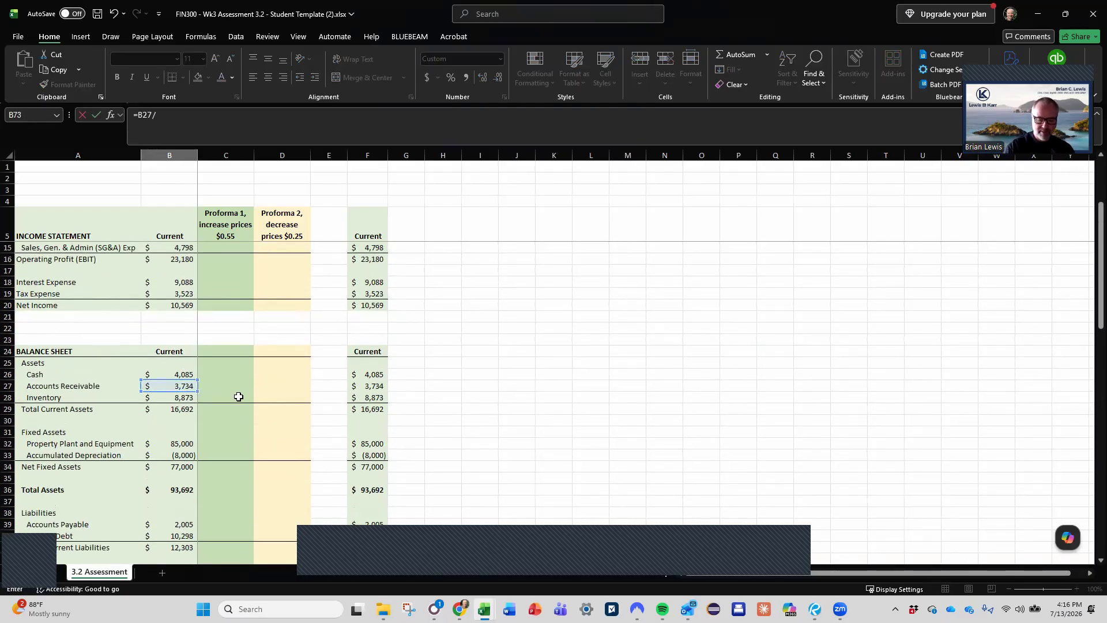
type("()")
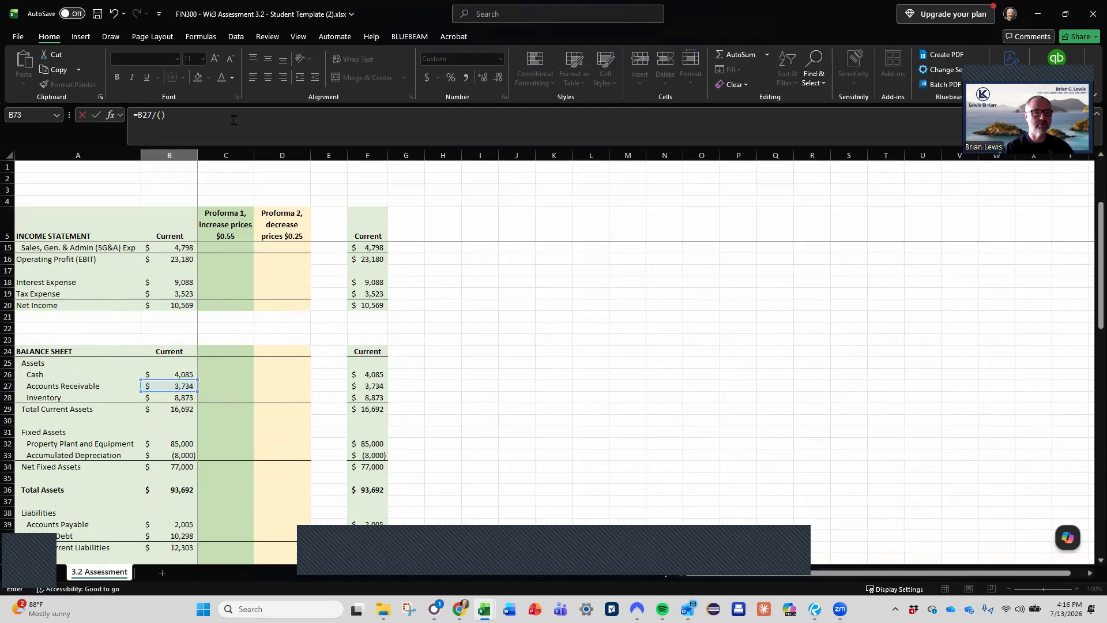
left_click(161, 117)
scroll(199, 357, "up", 3)
left_click(176, 246)
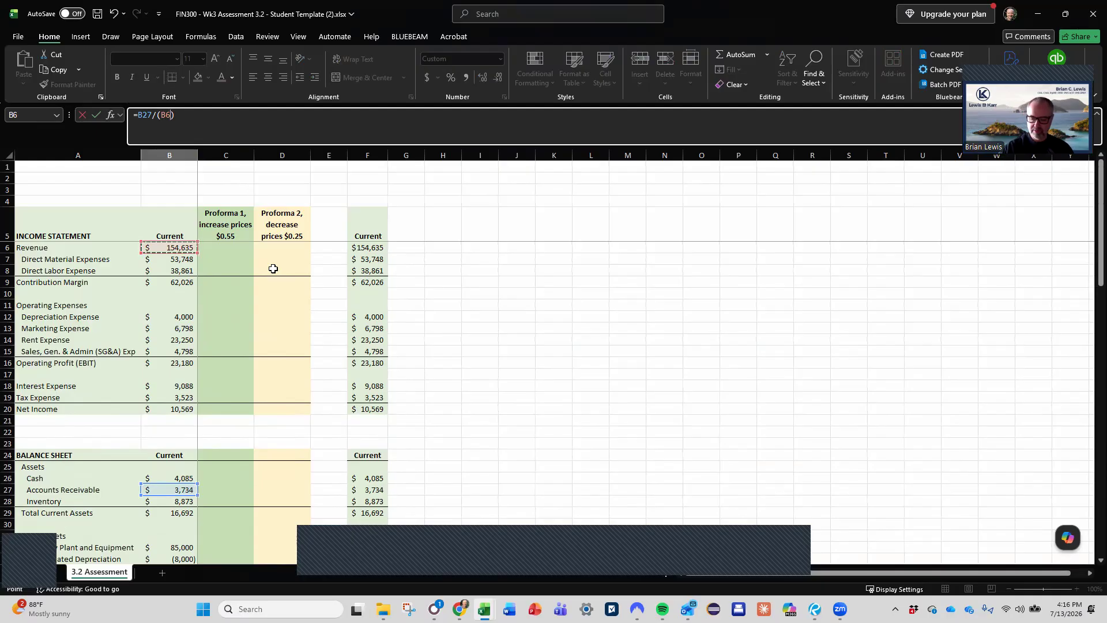
type("/365")
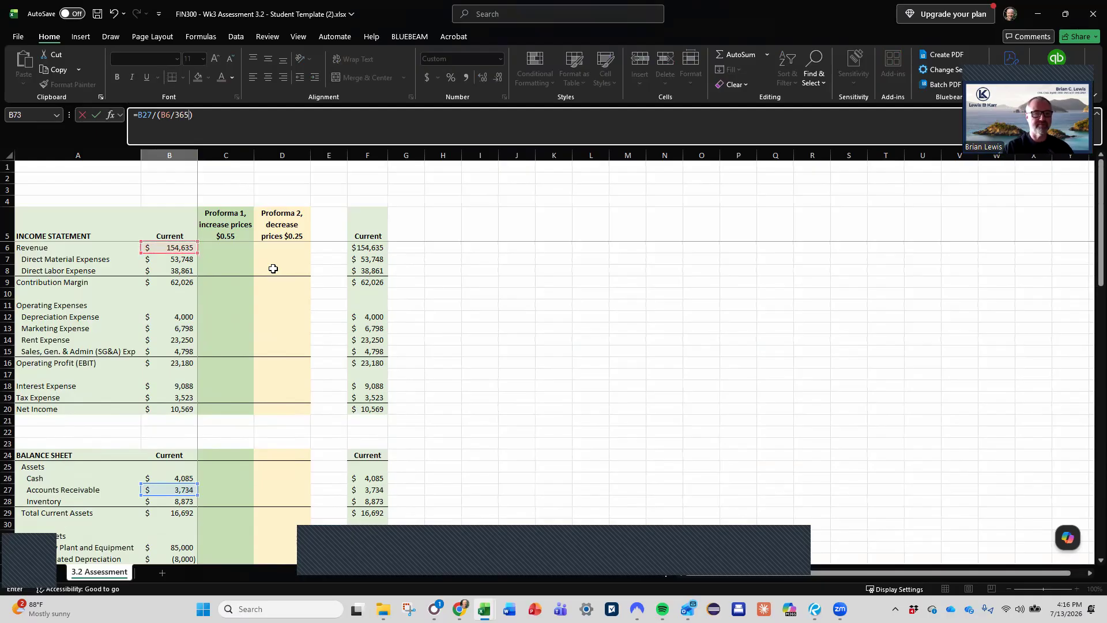
key("ctrl+Return")
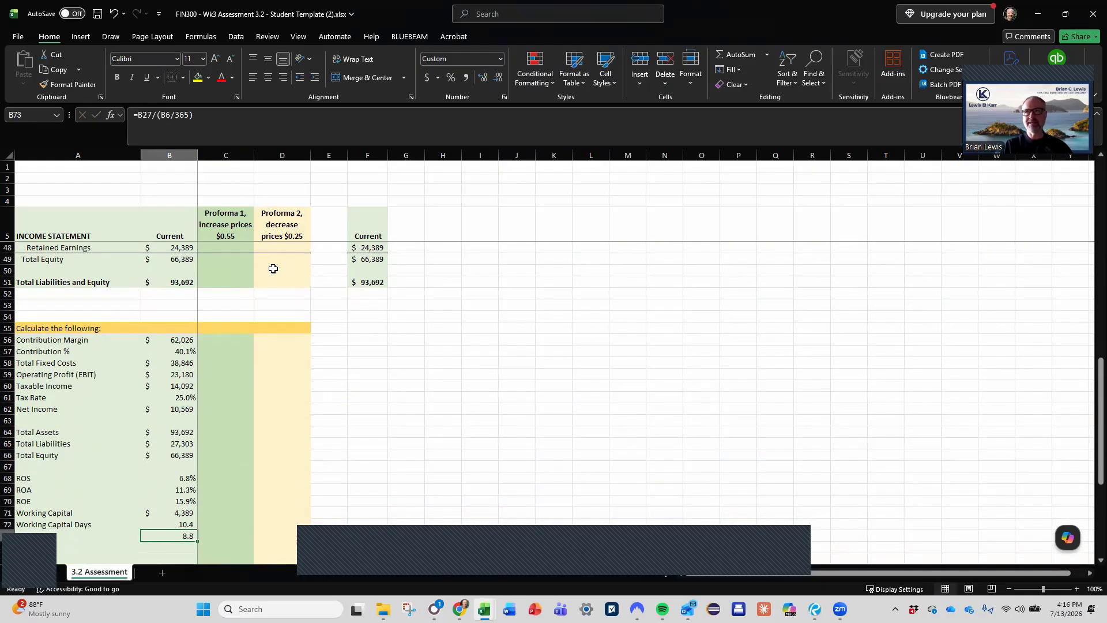
- Calculate the Current DIO in B74 as Inventory divided by daily Revenue, =B28/(B6/365)
key("Down")
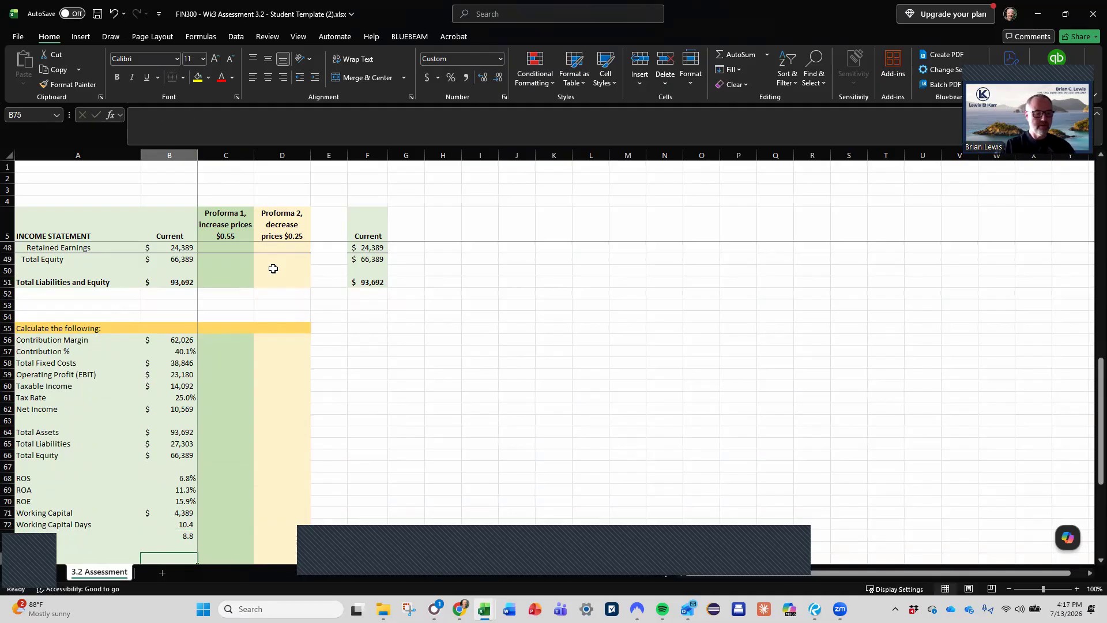
scroll(280, 402, "down", 3)
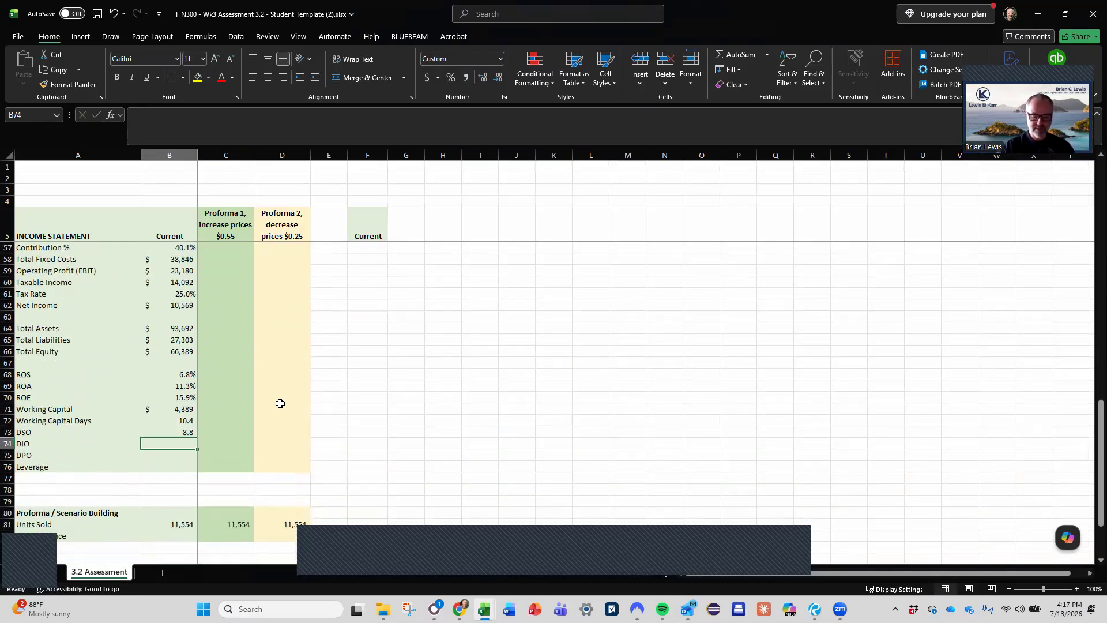
type("=")
scroll(281, 403, "up", 12)
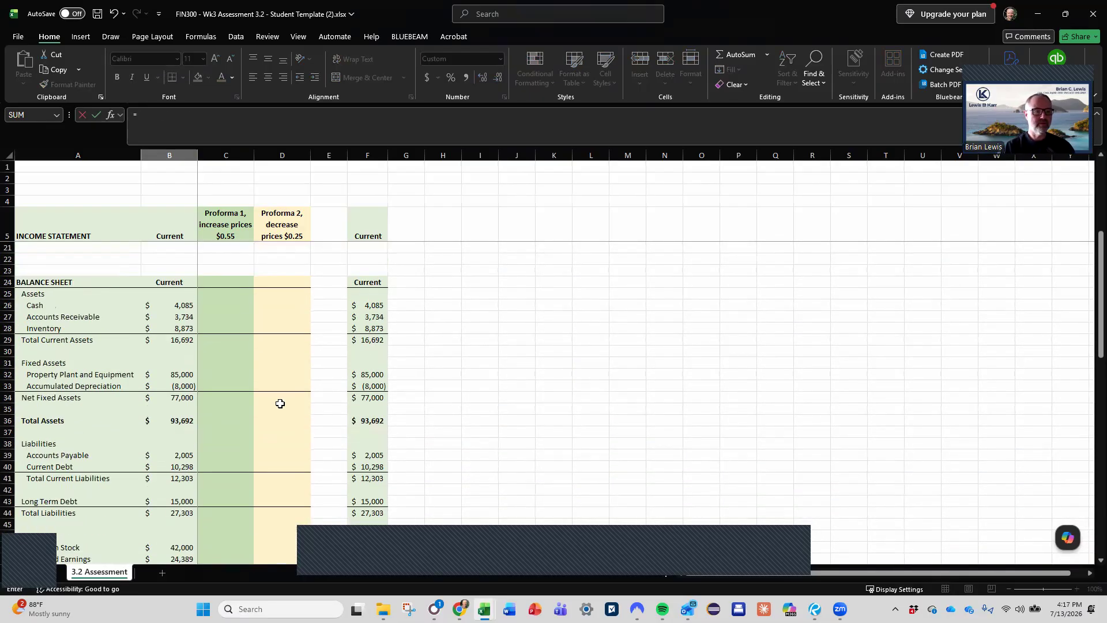
left_click(163, 333)
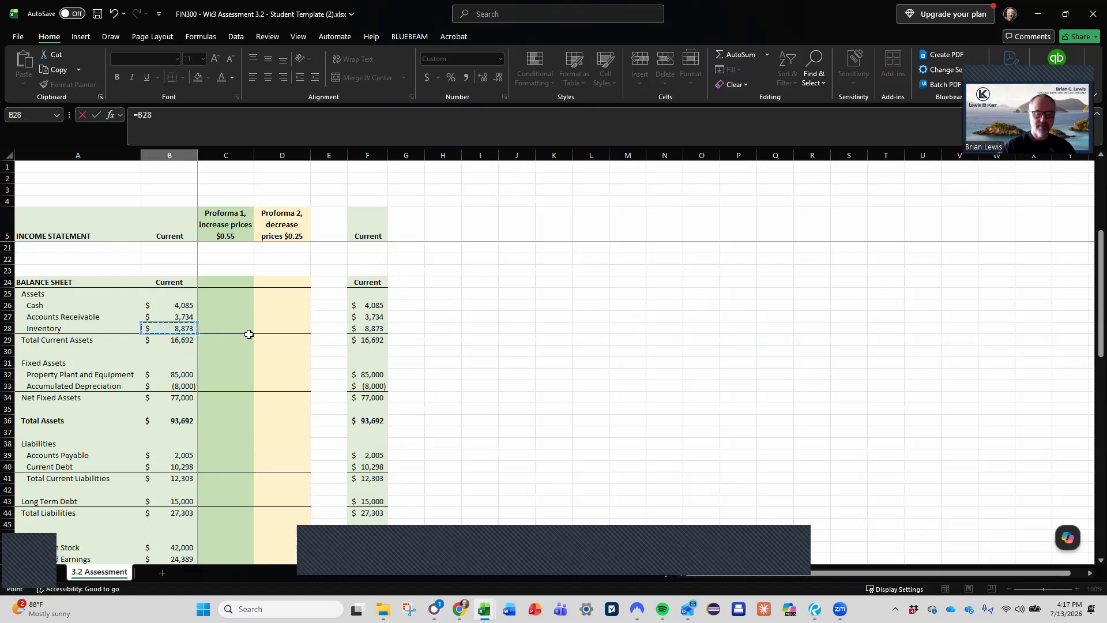
type("/()")
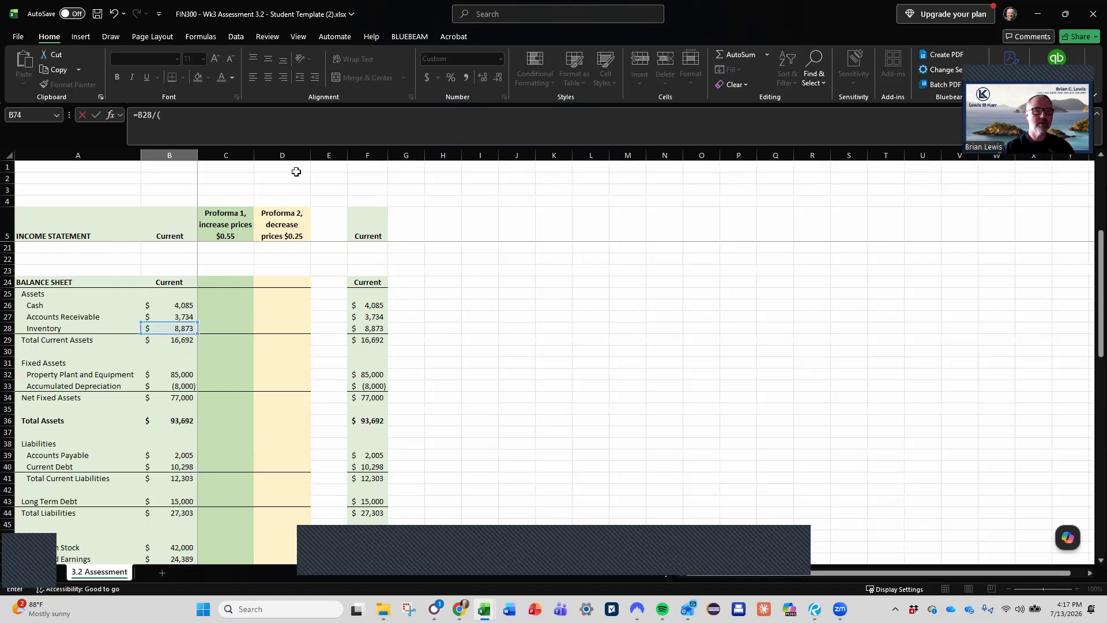
left_click(161, 117)
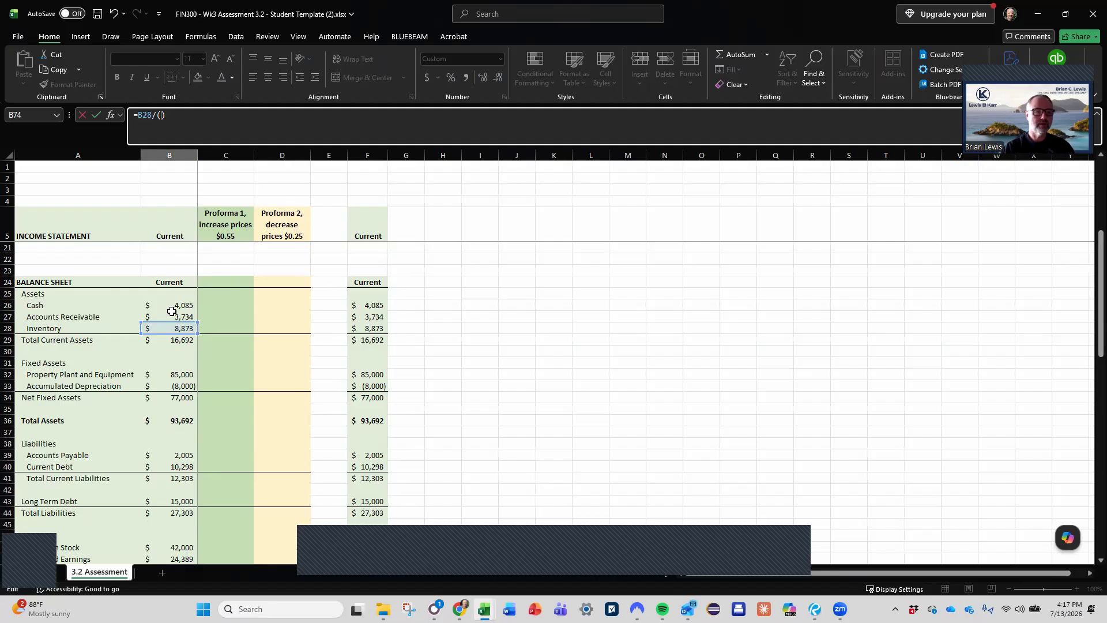
scroll(172, 312, "up", 5)
left_click(179, 249)
type("/365")
key("Return")
scroll(197, 252, "down", 3)
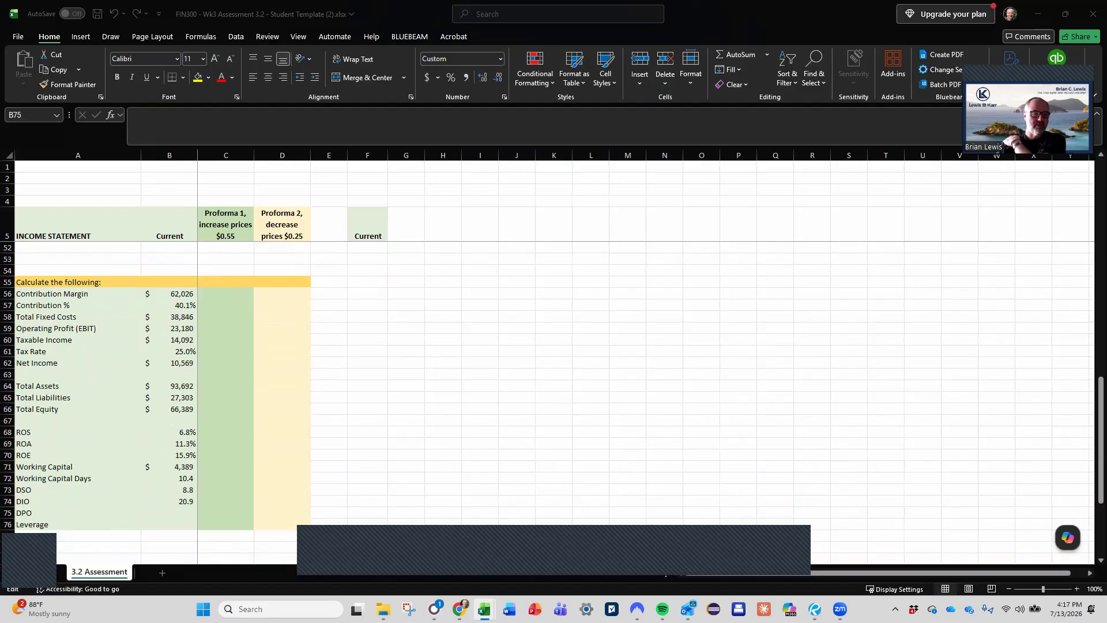
- Calculate the Current DPO in B75 as Accounts Payable divided by daily direct material and labor expense, =B39/((B7+B8)/365)
double_click(184, 501)
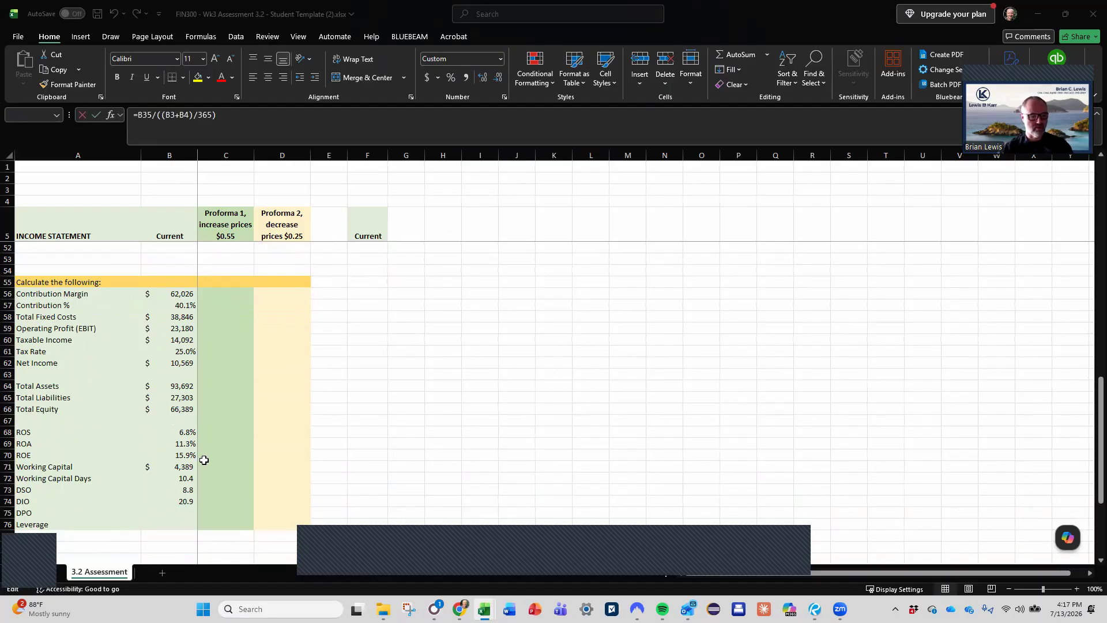
left_click(194, 515)
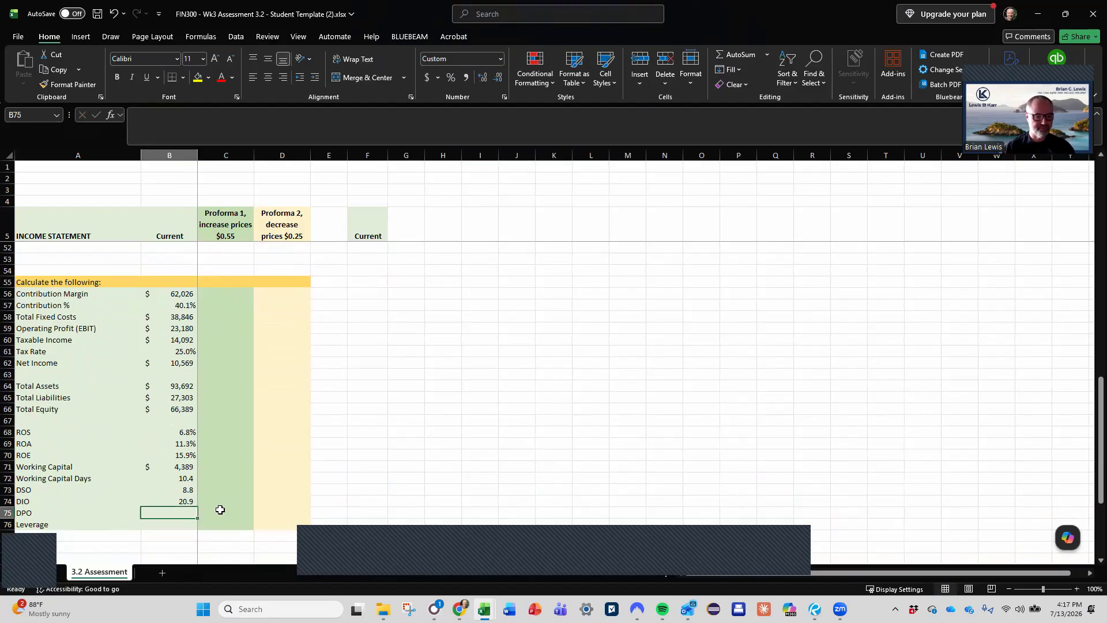
type("=")
scroll(236, 510, "up", 5)
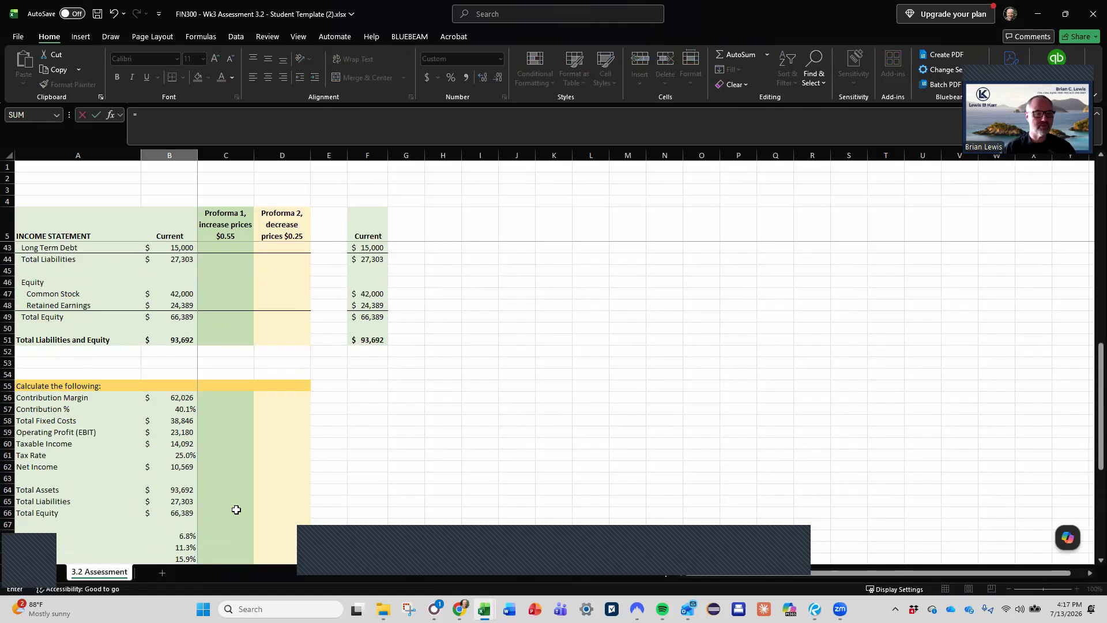
scroll(237, 510, "up", 3)
left_click(175, 341)
type("/(")
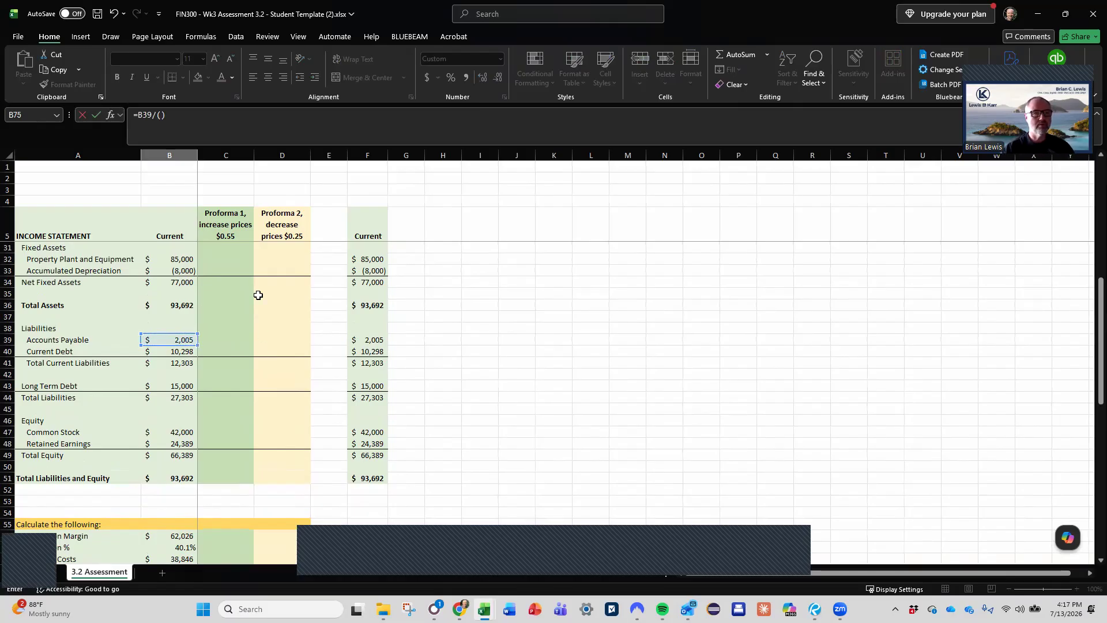
left_click(162, 116)
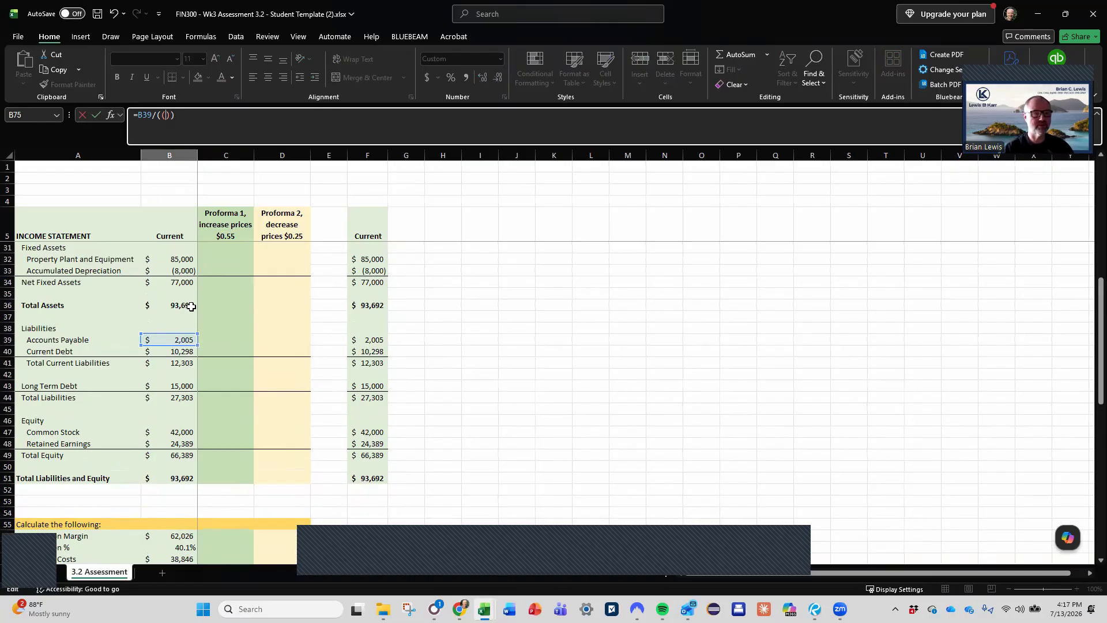
scroll(208, 337, "up", 5)
scroll(208, 337, "up", 3)
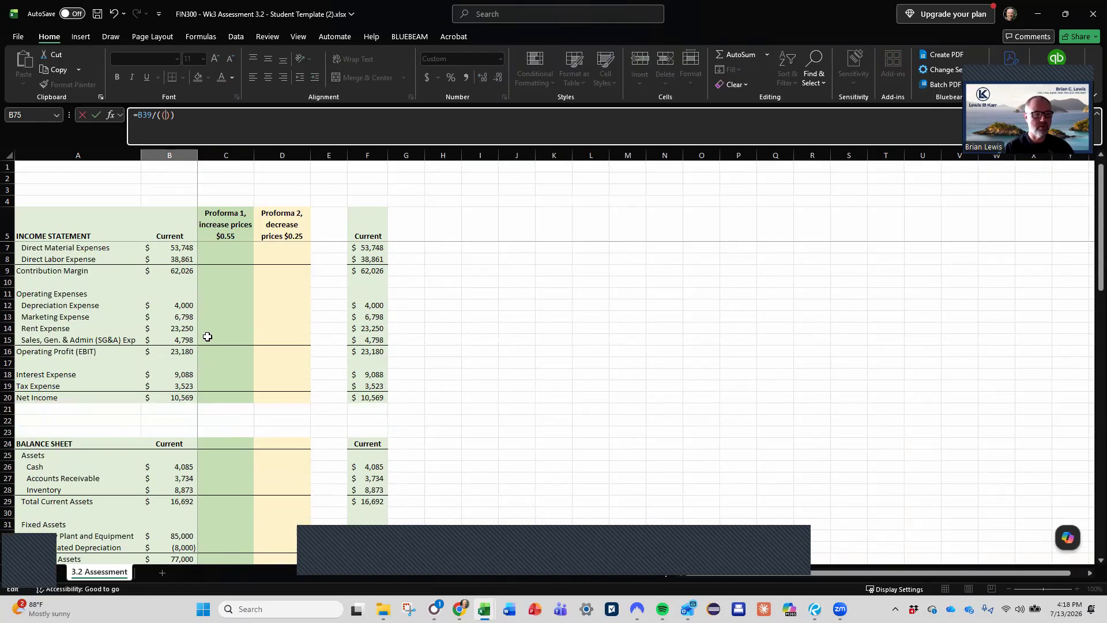
left_click(171, 259)
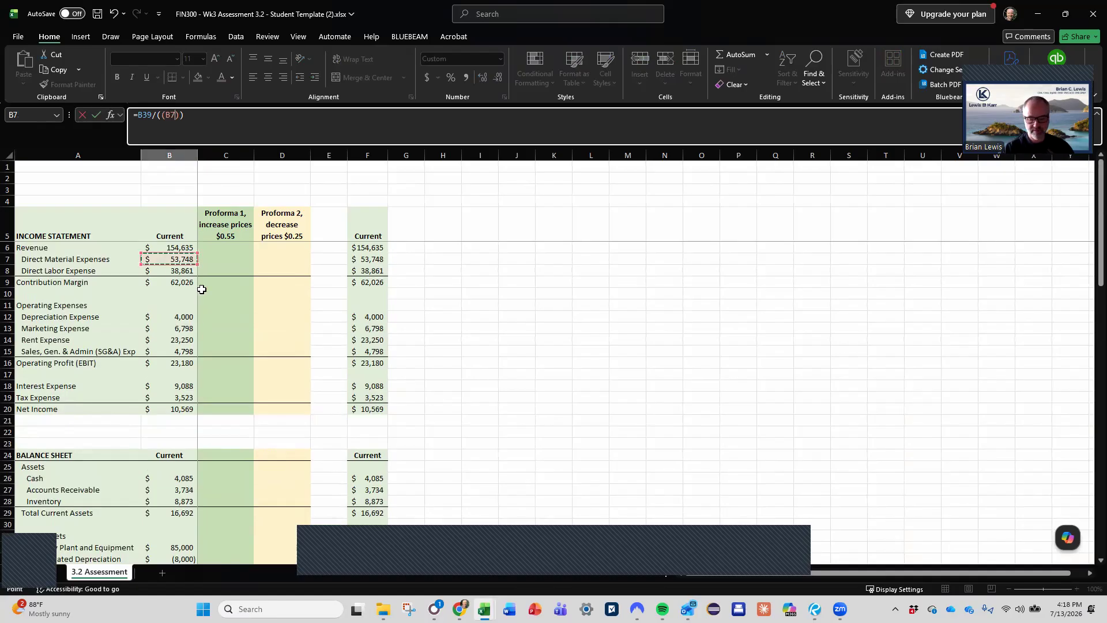
type("+")
left_click(182, 271)
left_click(219, 116)
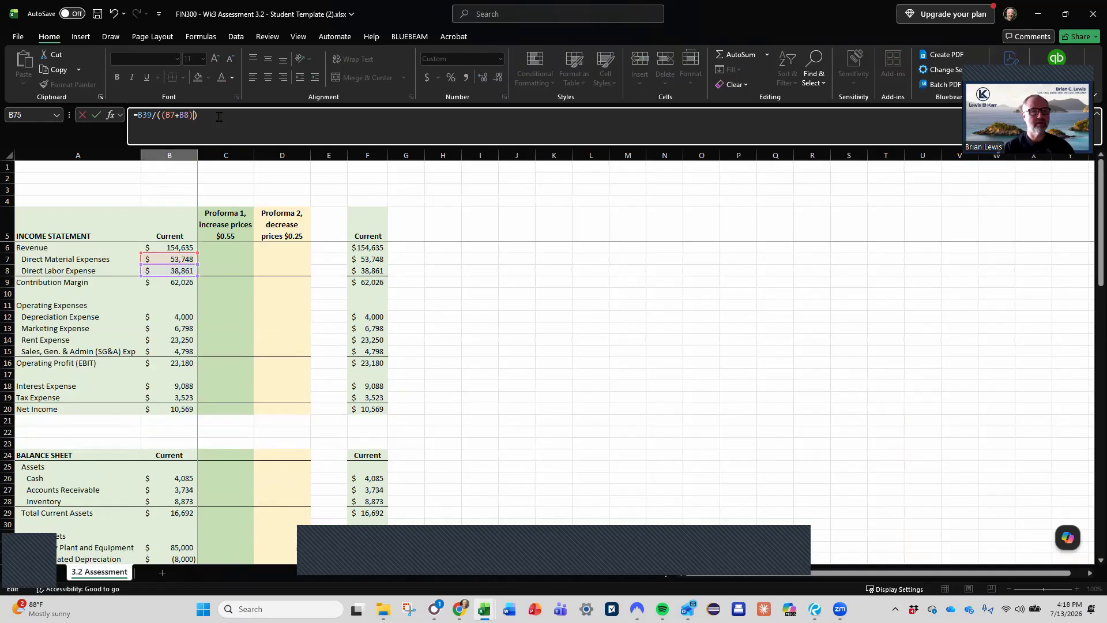
type("/365")
key("Return")
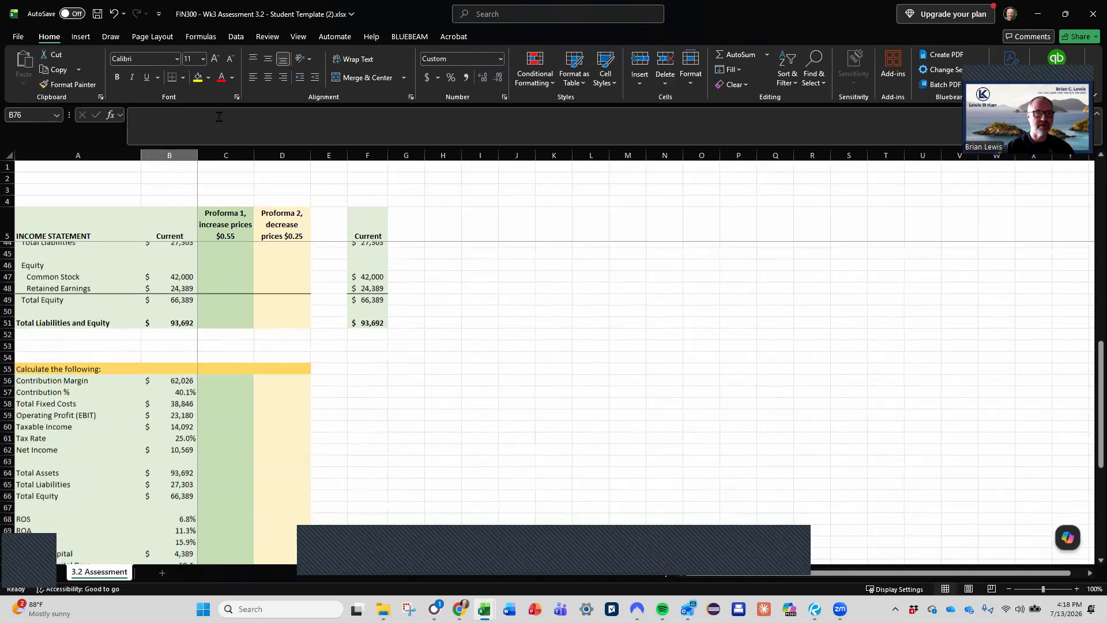
- Calculate the Current Leverage in B76 as Total Assets divided by Total Equity, =B64/B66
left_click(171, 454)
scroll(172, 454, "down", 2)
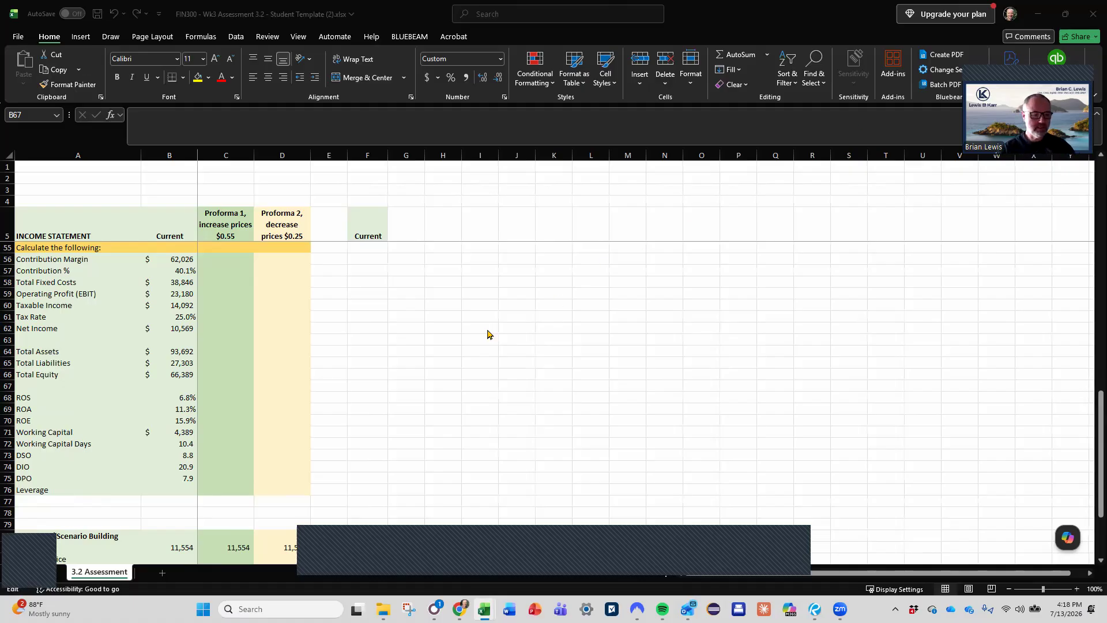
scroll(286, 428, "down", 6)
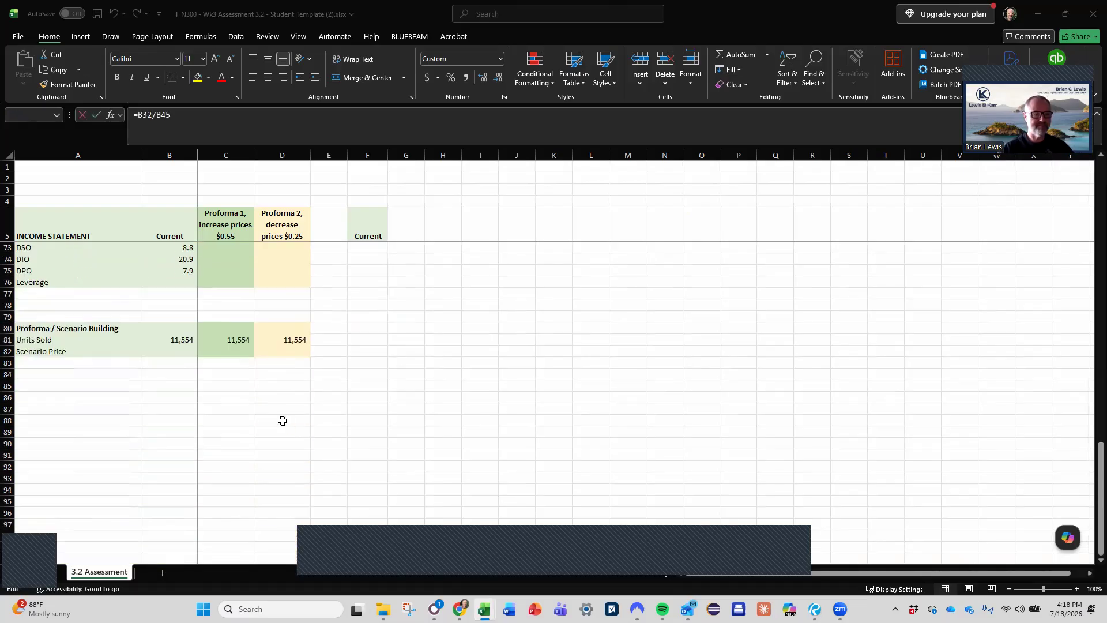
scroll(284, 424, "up", 2)
key("Escape")
left_click(189, 356)
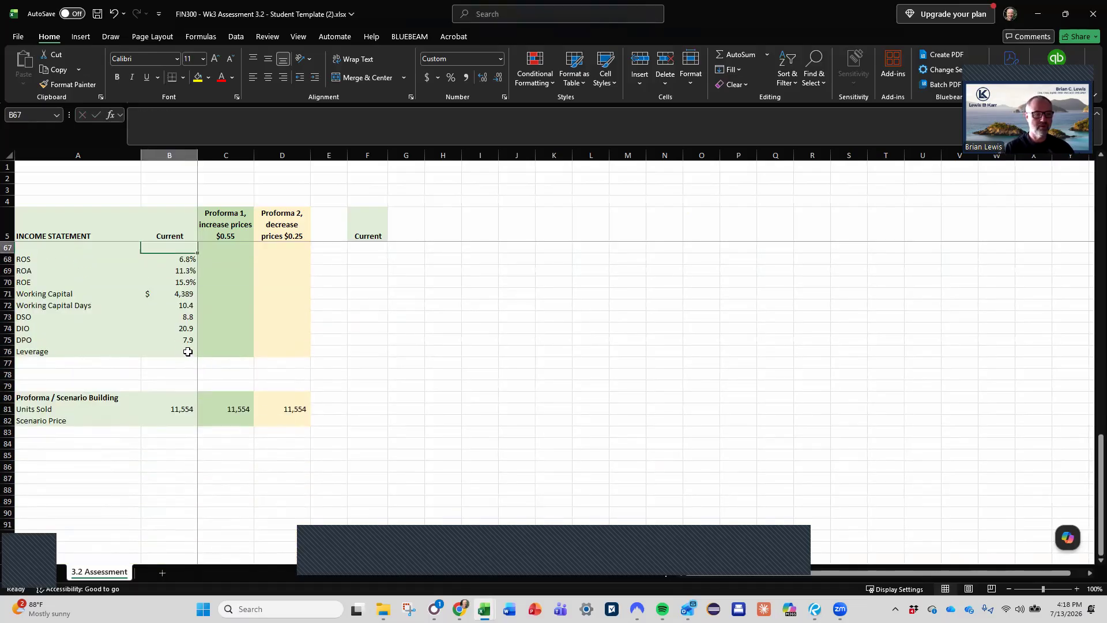
type("=")
scroll(243, 362, "up", 5)
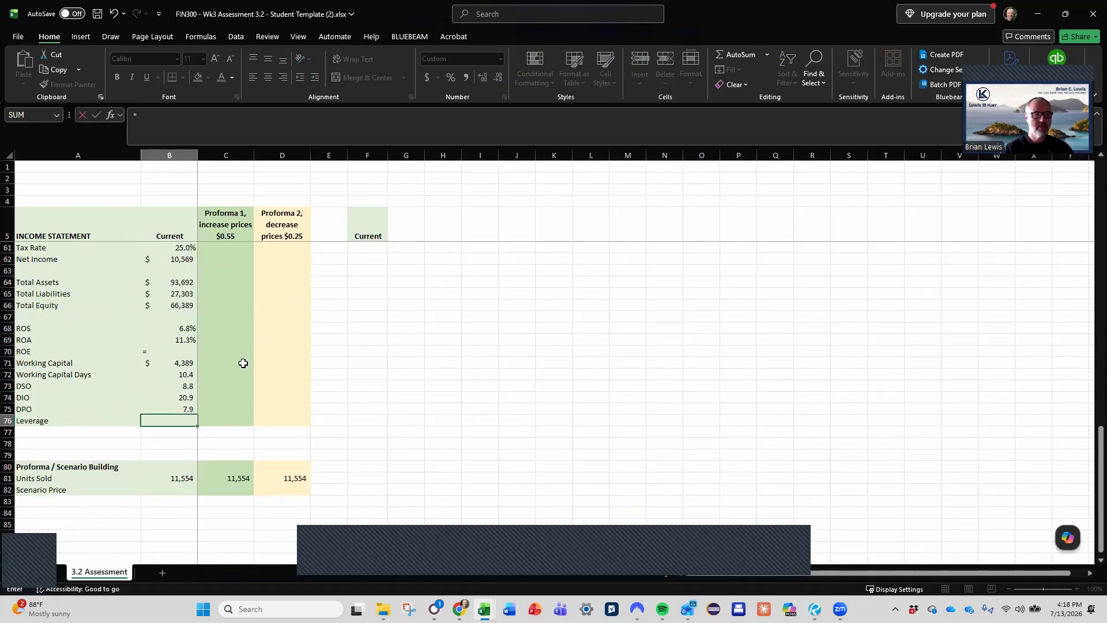
left_click(180, 384)
type("/")
left_click(188, 411)
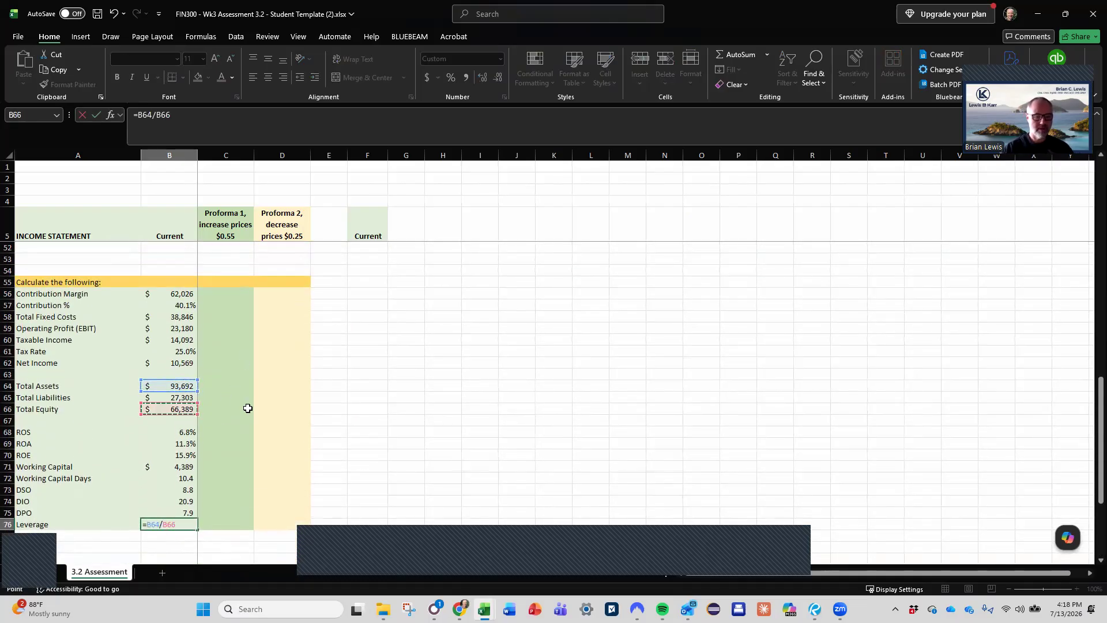
key("Return")
scroll(270, 409, "right", 2)
scroll(270, 409, "right", 1)
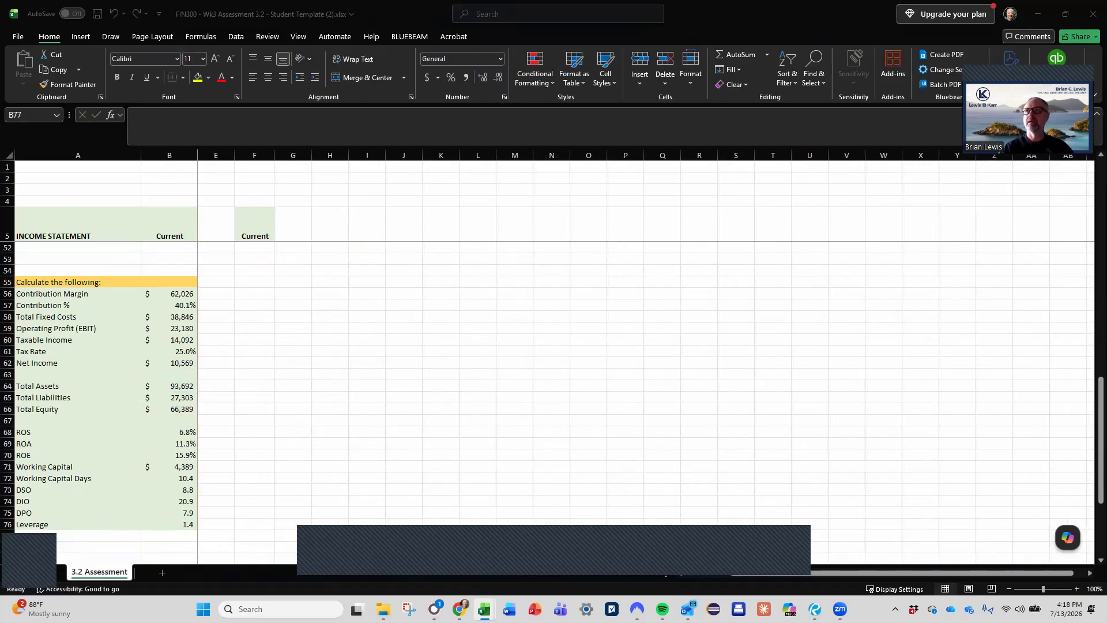
left_click(215, 426)
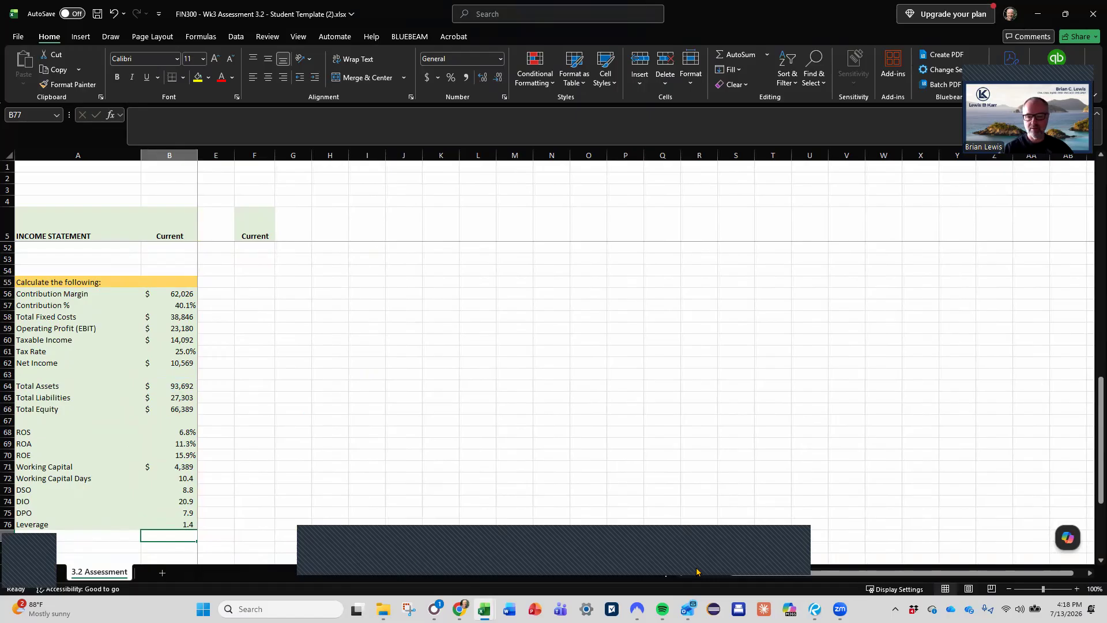
scroll(690, 574, "left", 2)
- Calculate the Current Scenario Price in B82 as Revenue divided by Units Sold, =B6/B81
scroll(274, 465, "down", 4)
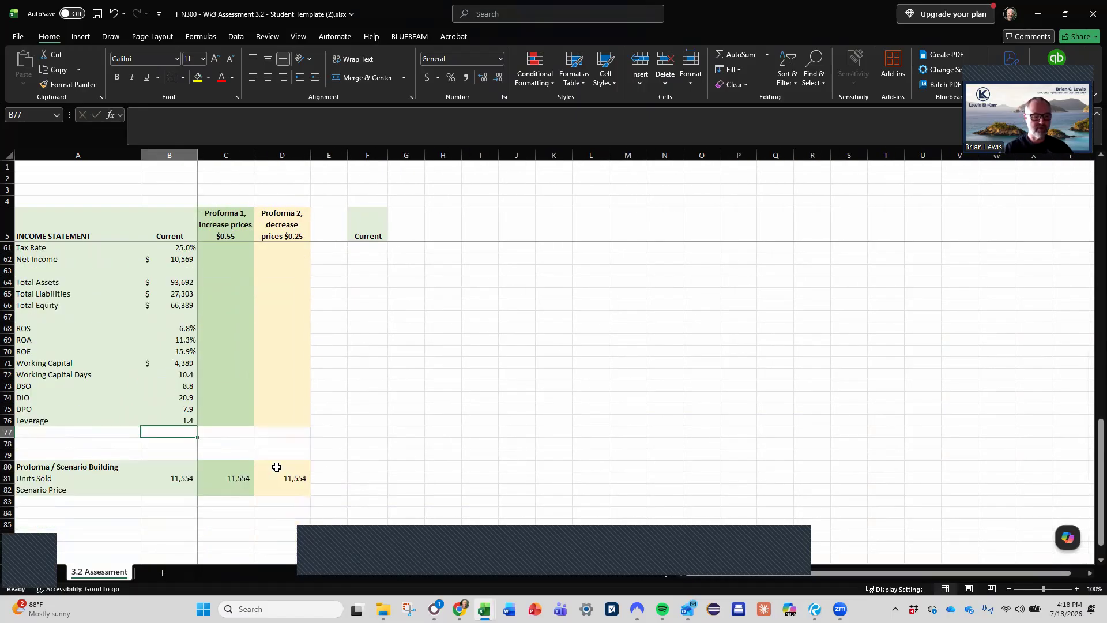
left_click(161, 443)
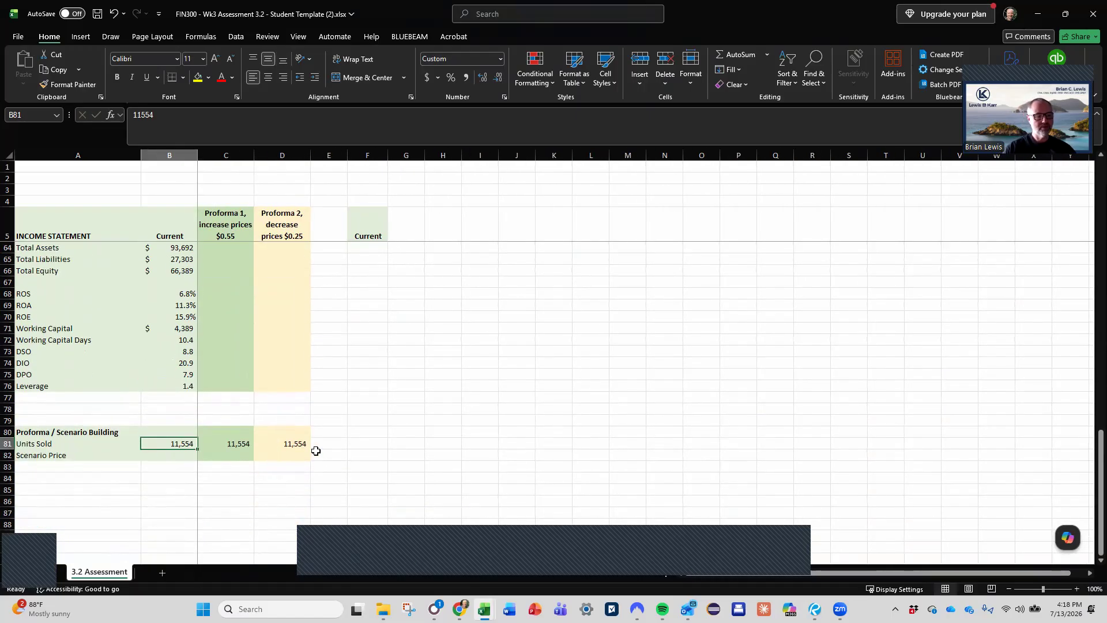
key("Down")
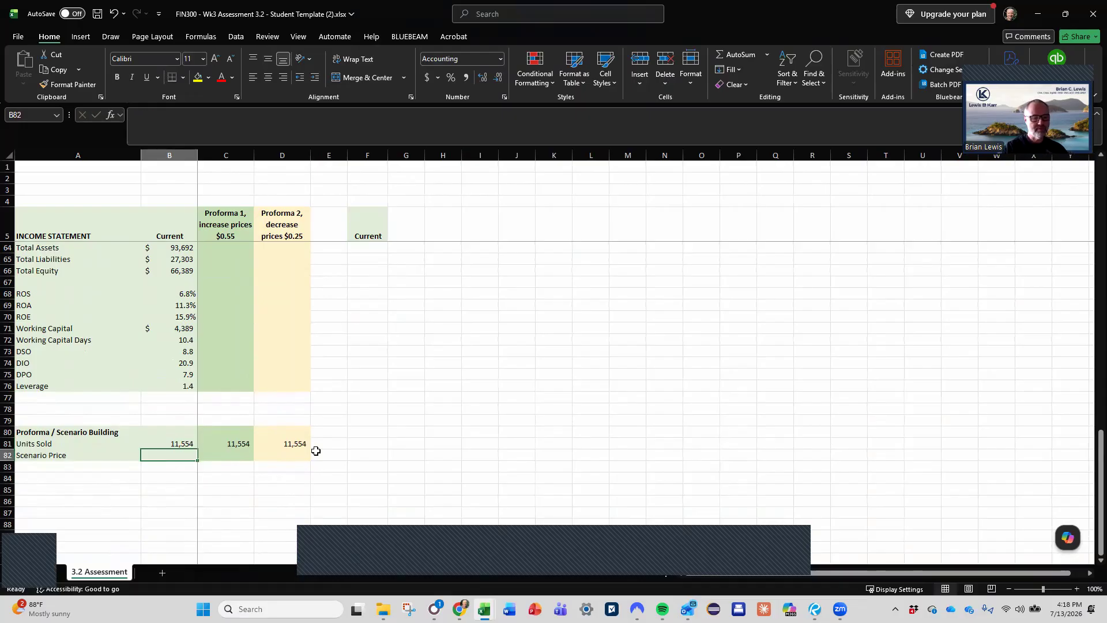
type("=")
key("Up")
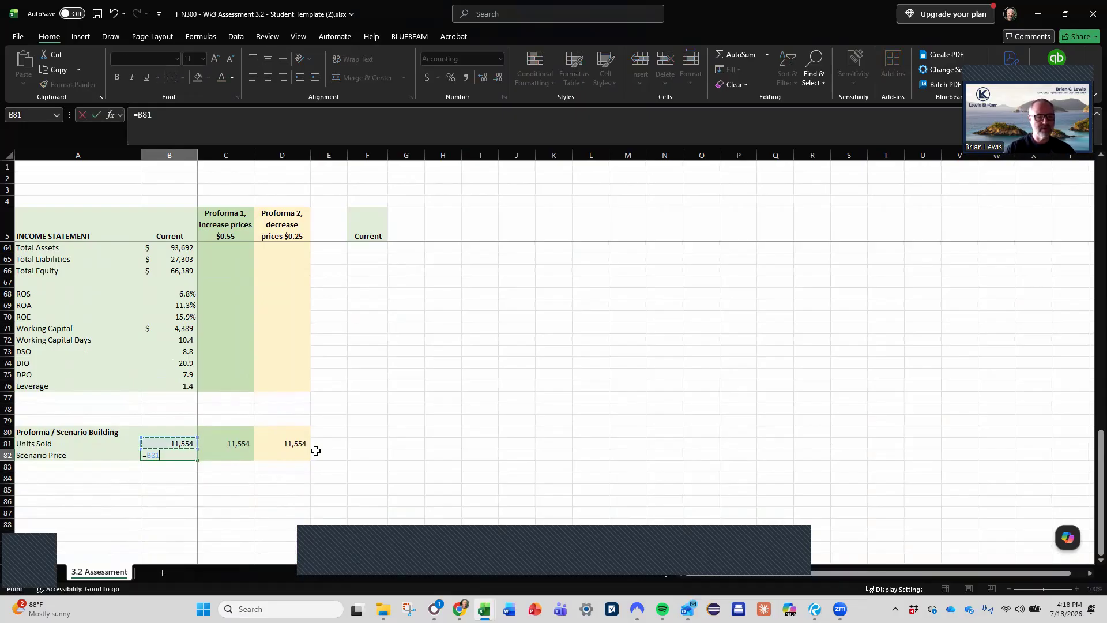
scroll(316, 451, "up", 19)
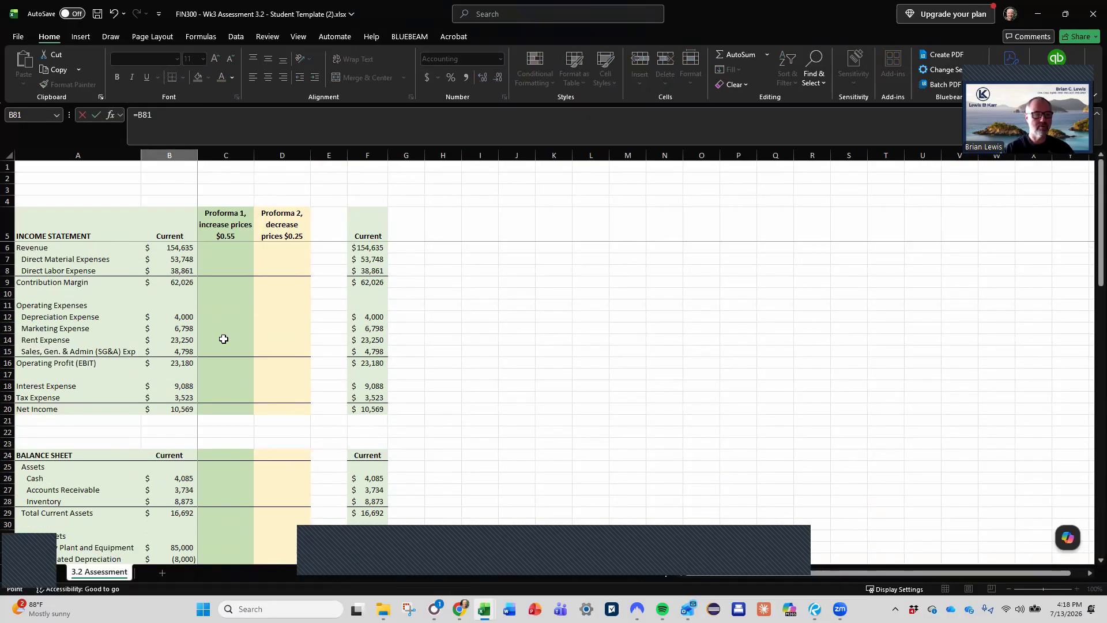
left_click(178, 246)
type("/")
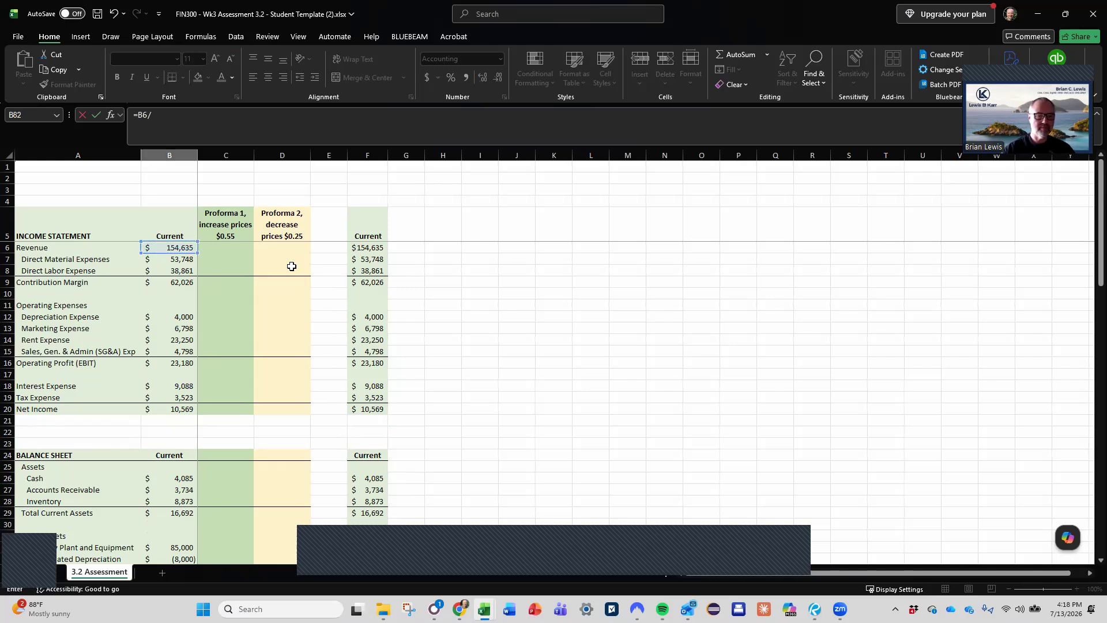
scroll(245, 354, "down", 20)
left_click(180, 385)
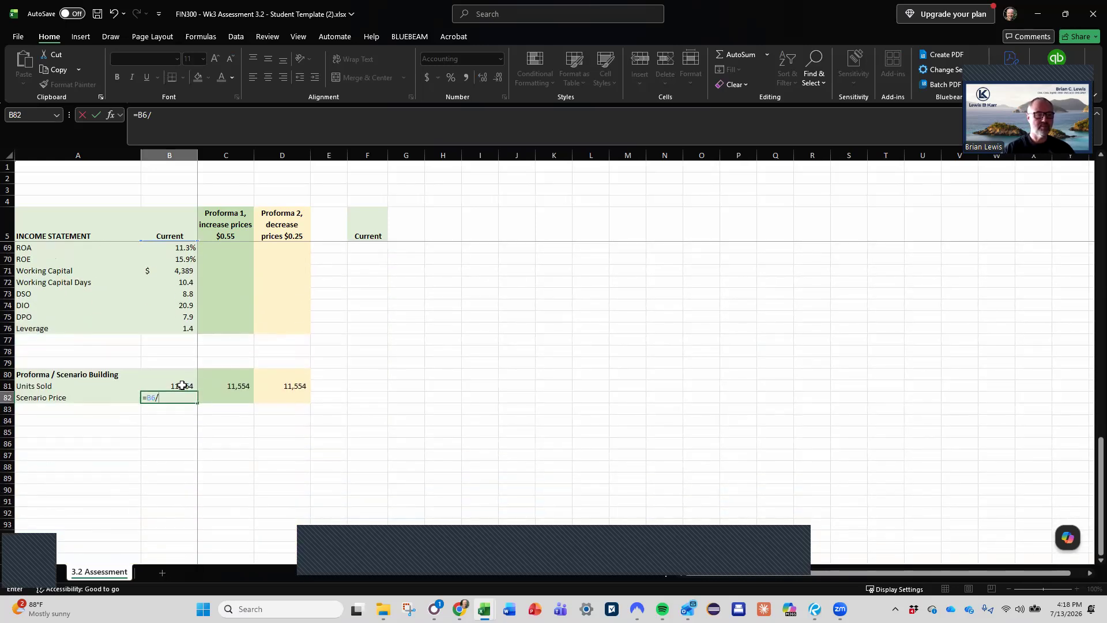
key("Return")
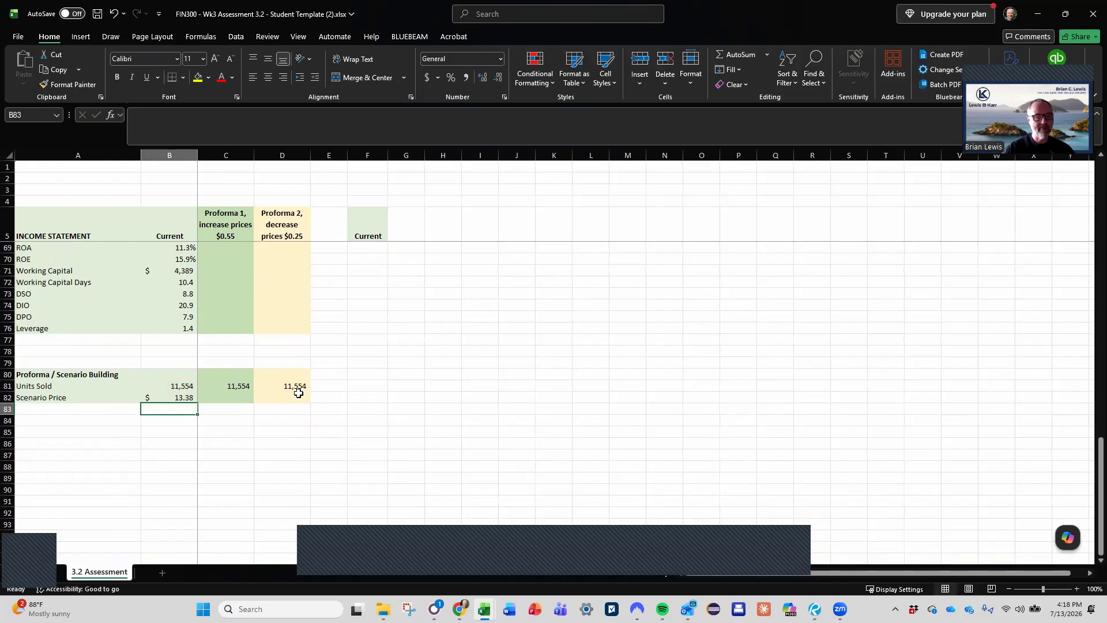
- Calculate the Proforma 1 Scenario Price in C82 as the fixed Current price plus 0.55, +$B$82+.55
key("Up")
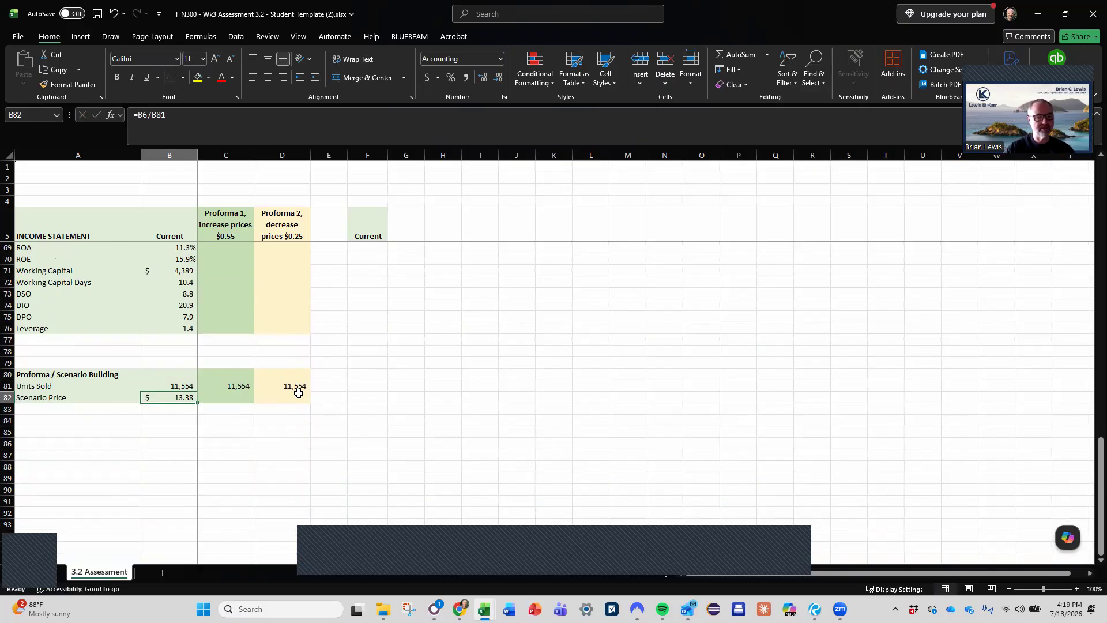
key("Right")
type("+")
key("Left")
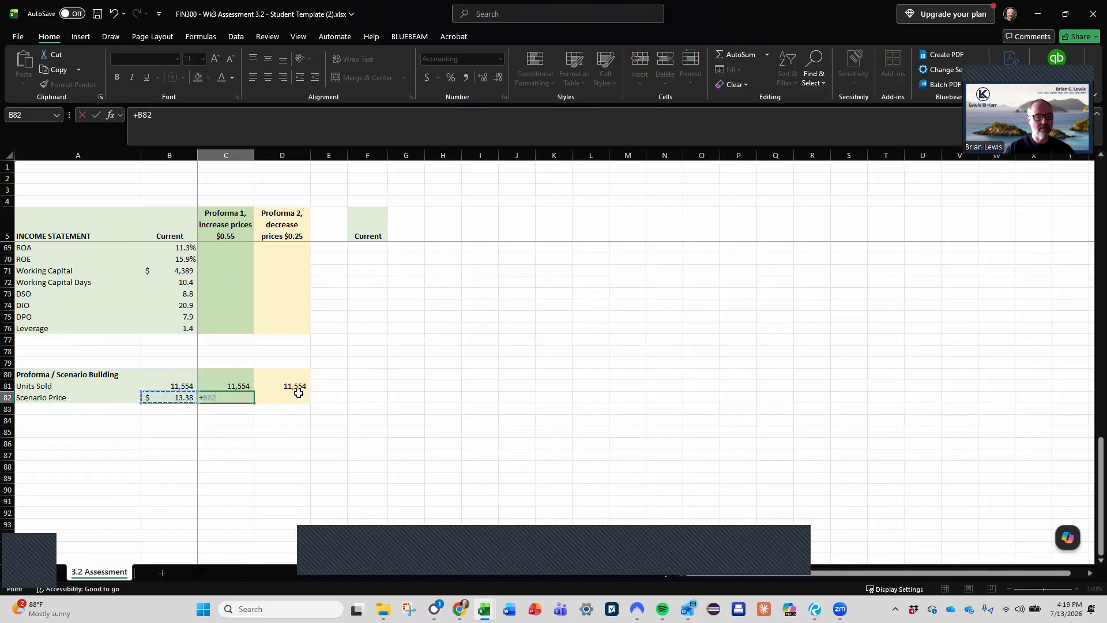
type("+")
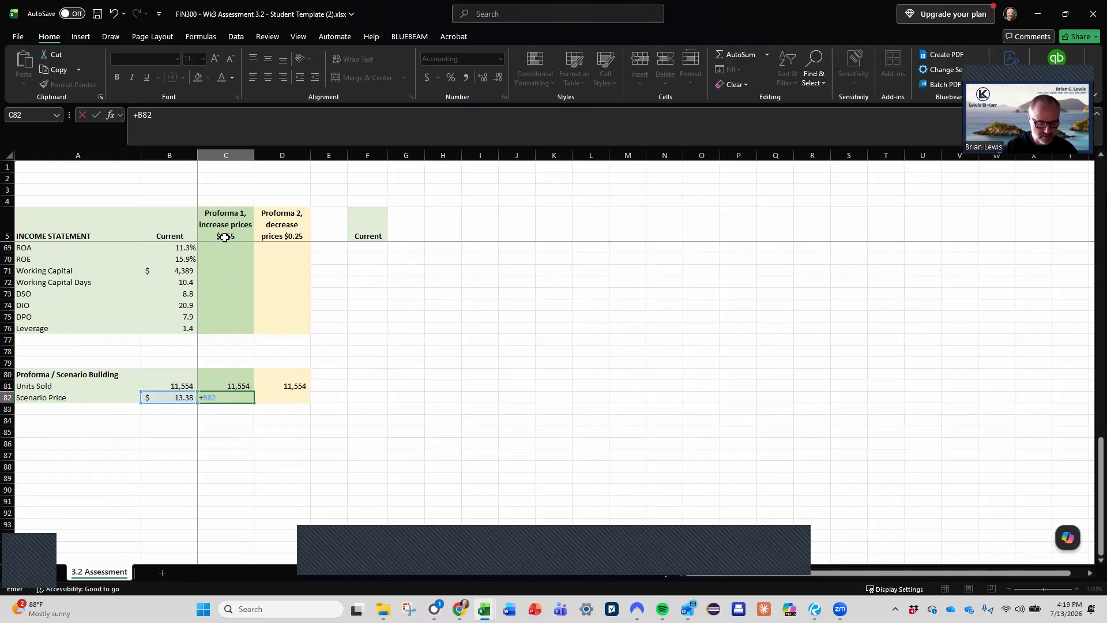
key("F4")
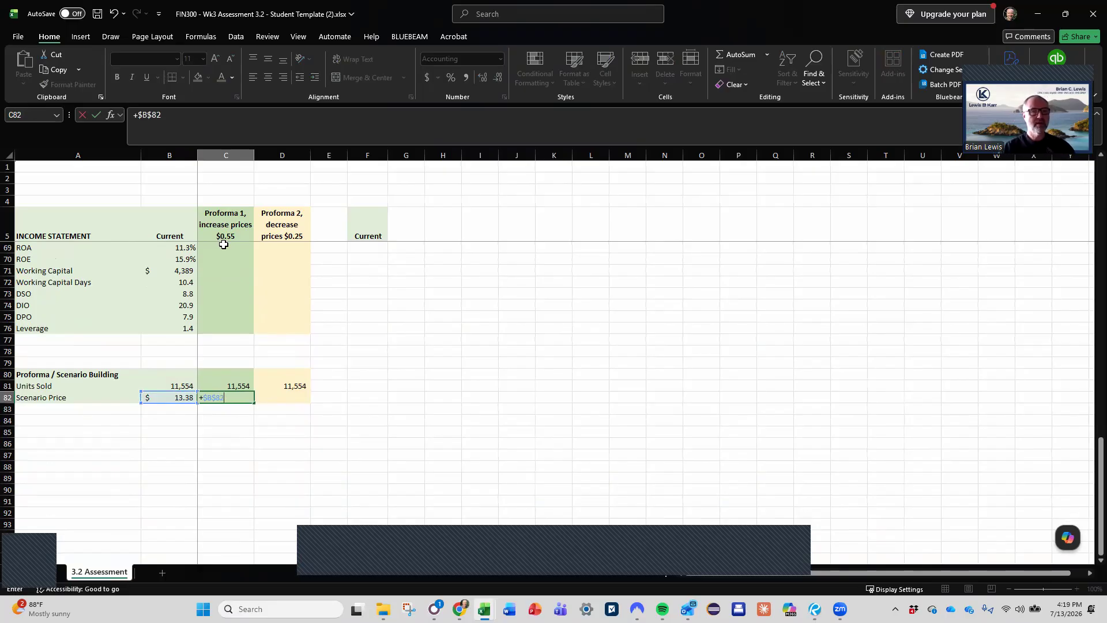
left_click(179, 123)
left_click(228, 231)
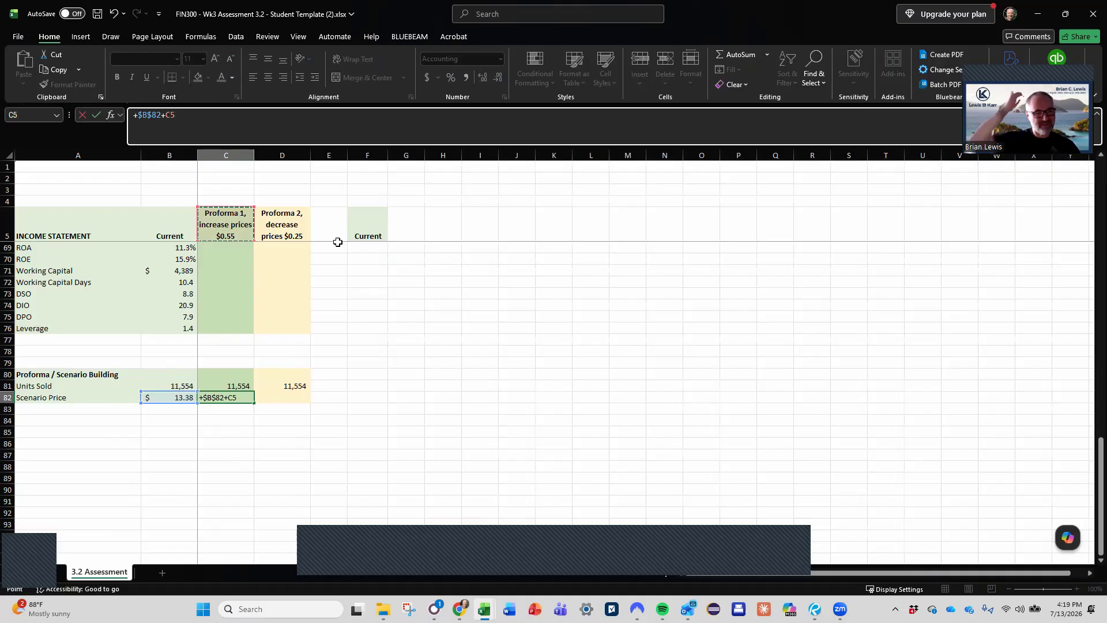
key("BackSpace")
key("BackSpace")
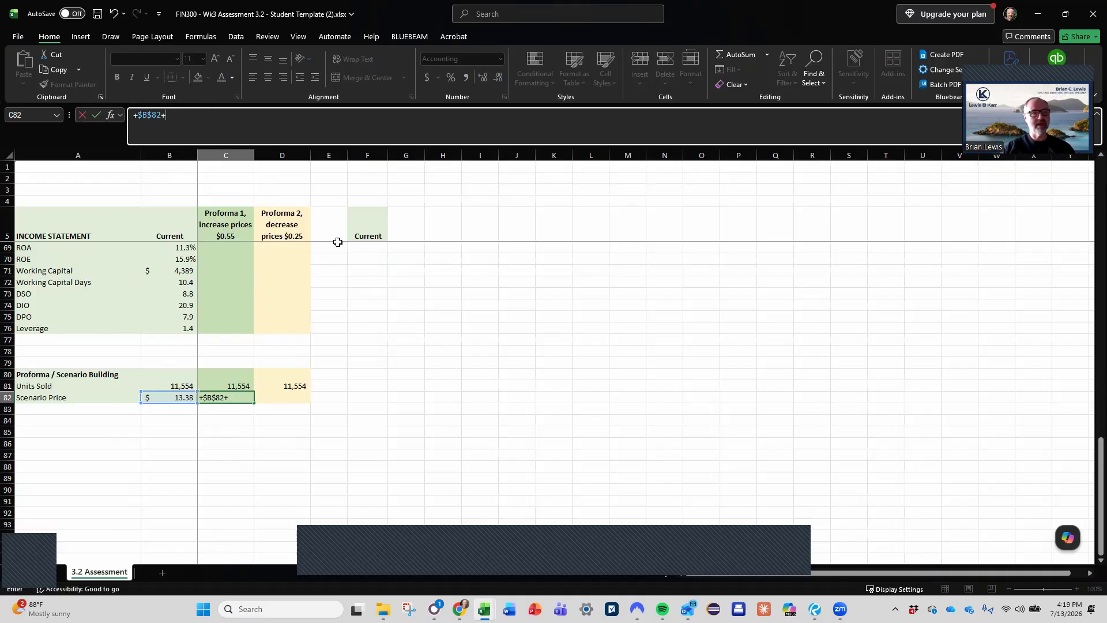
type(".55")
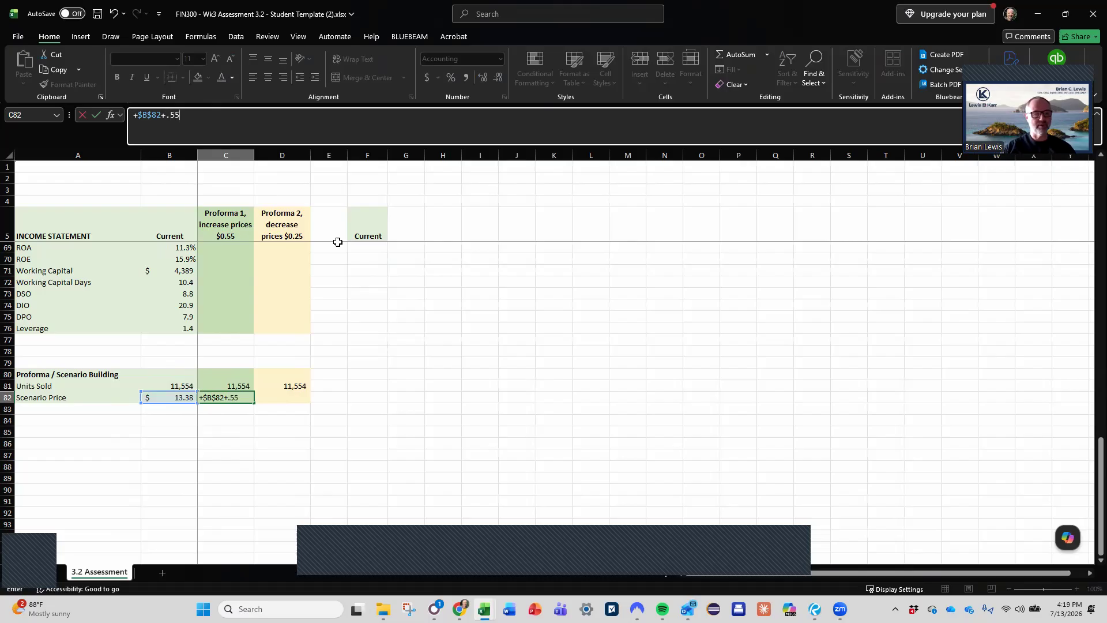
key("Return")
- Copy the Proforma 1 Scenario Price formula to D82 and change it to subtract 0.25, =+$B$82-0.25
key("Up")
key("ctrl+c")
key("Right")
key("Return")
left_click_drag(178, 116, 251, 117)
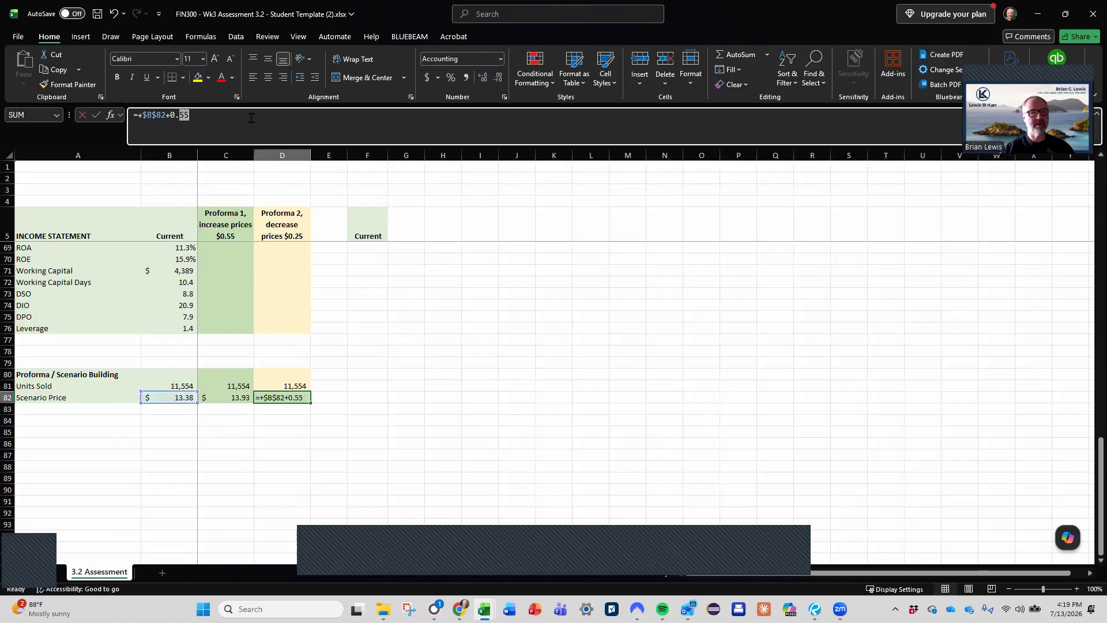
type("25")
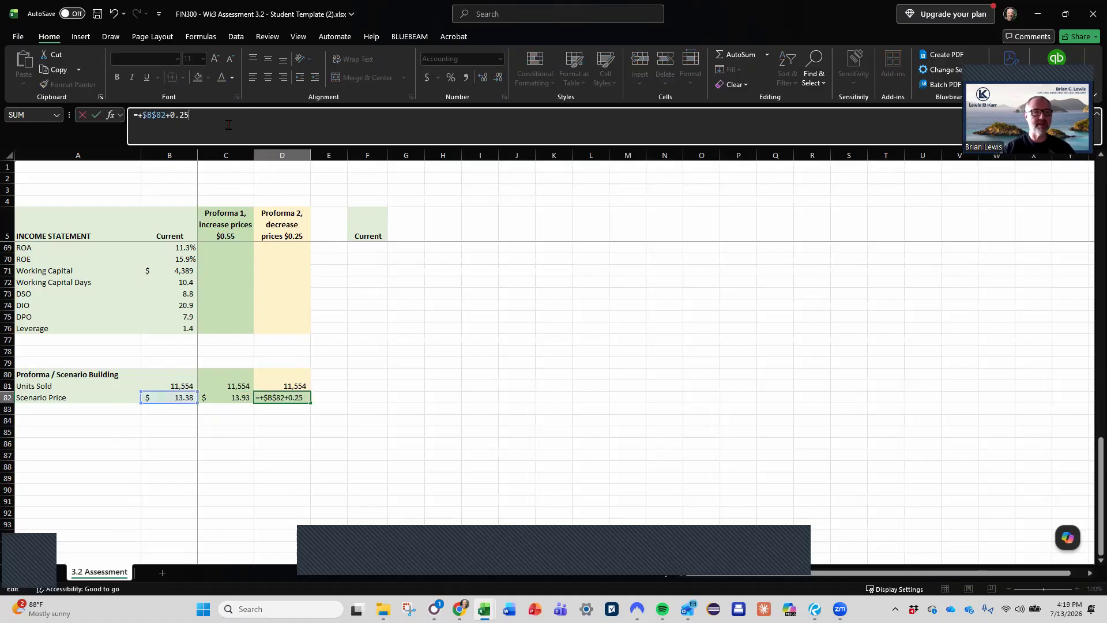
left_click_drag(166, 115, 170, 115)
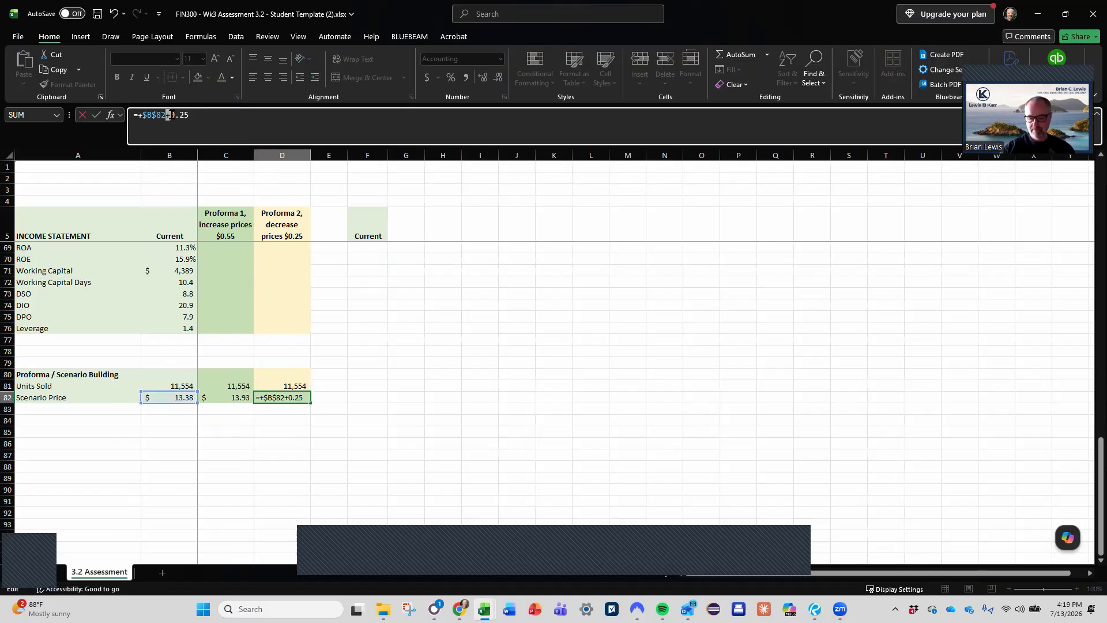
type("-")
key("Return")
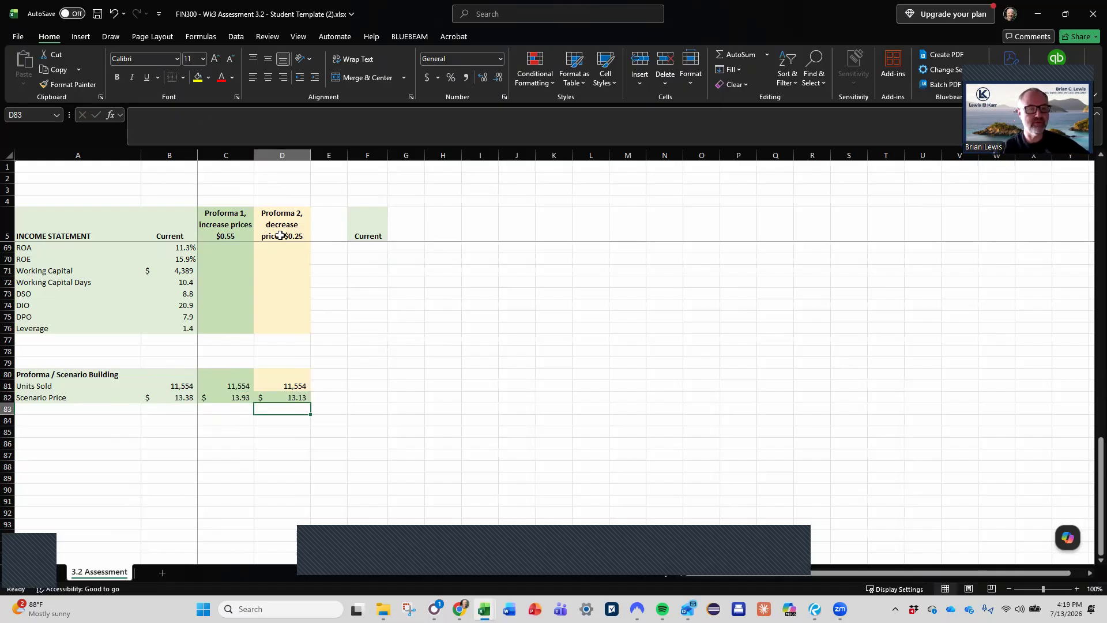
- Examine the income statement and balance sheet lines, including direct material and labor expenses, to judge which a price change affects
scroll(256, 326, "up", 20)
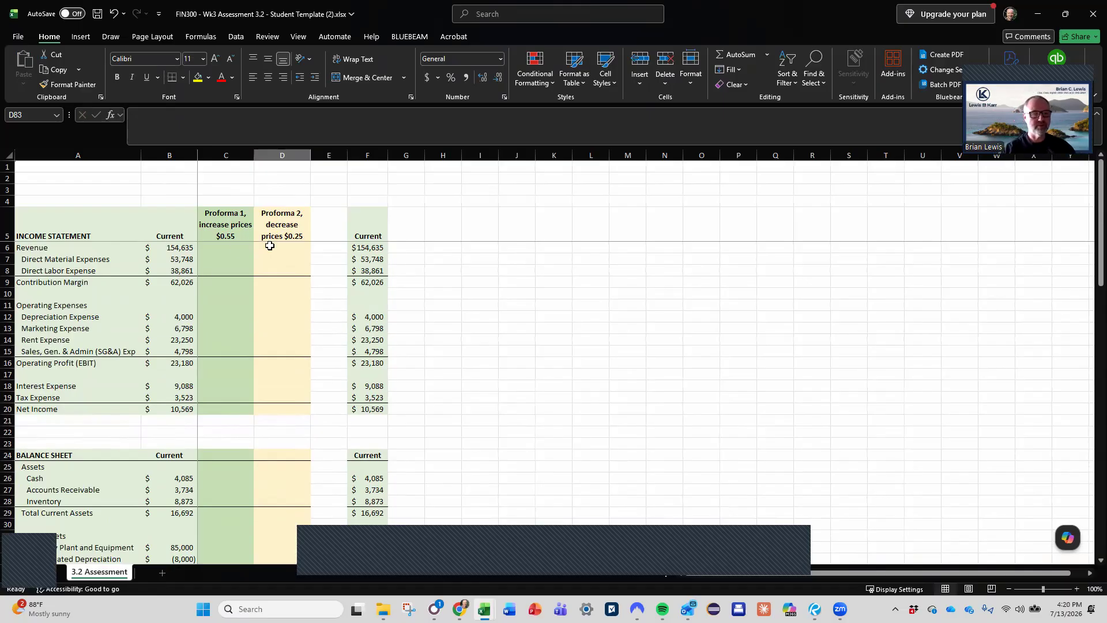
scroll(250, 342, "down", 7)
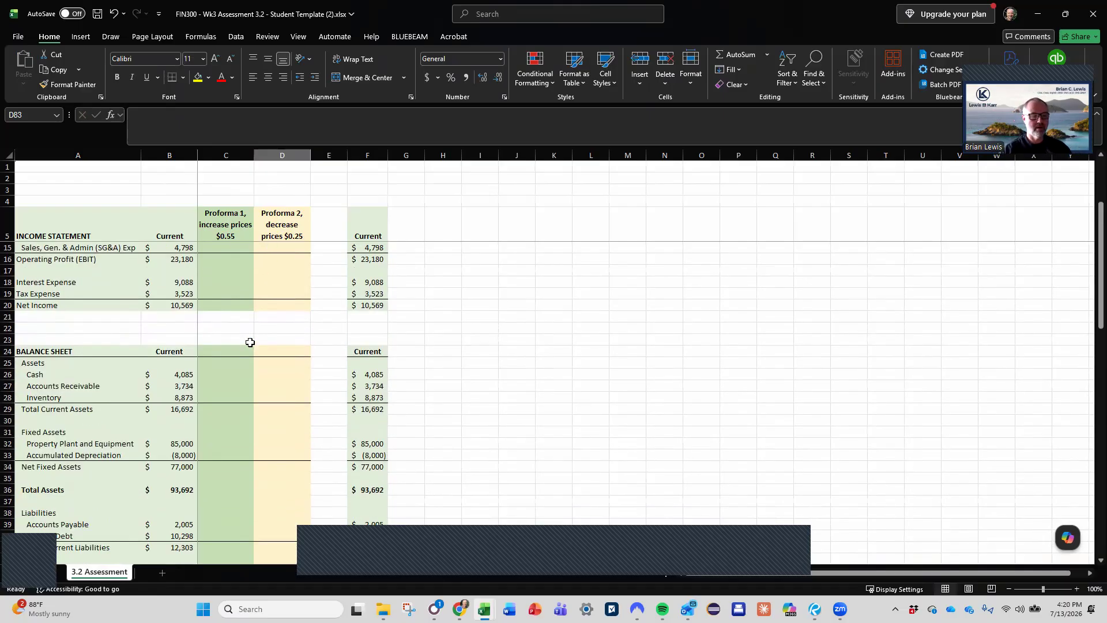
scroll(251, 343, "down", 1)
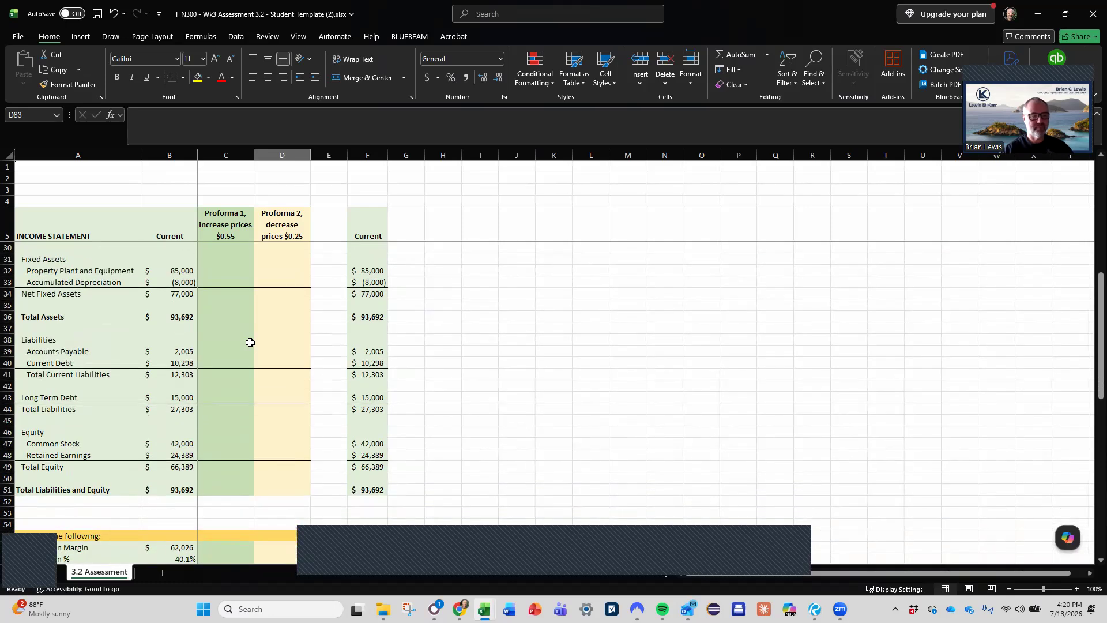
scroll(251, 343, "up", 8)
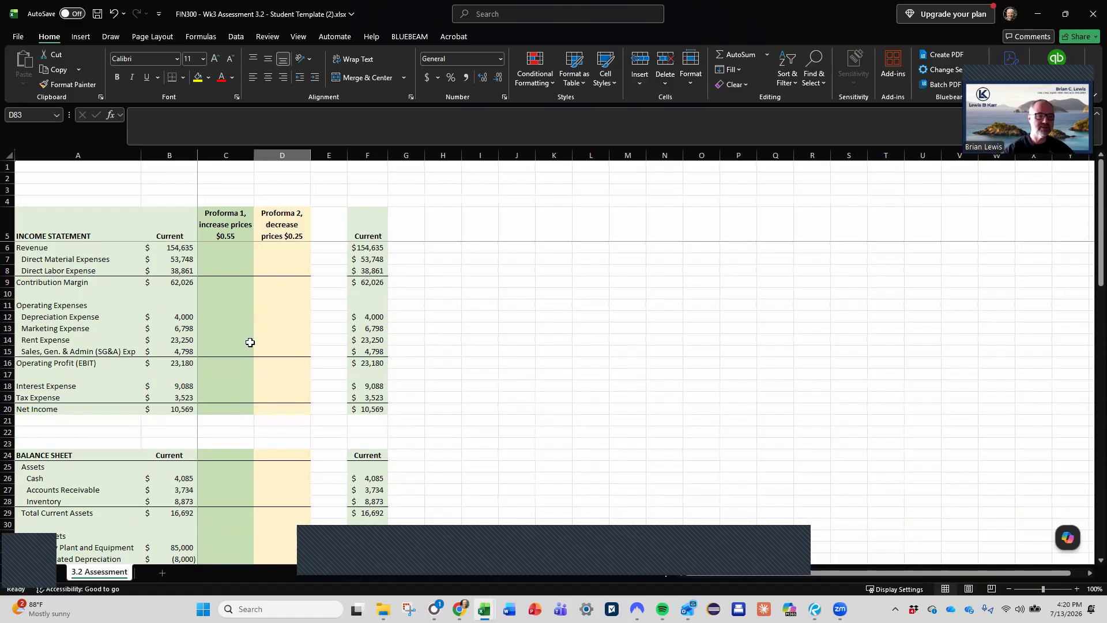
left_click_drag(173, 258, 176, 270)
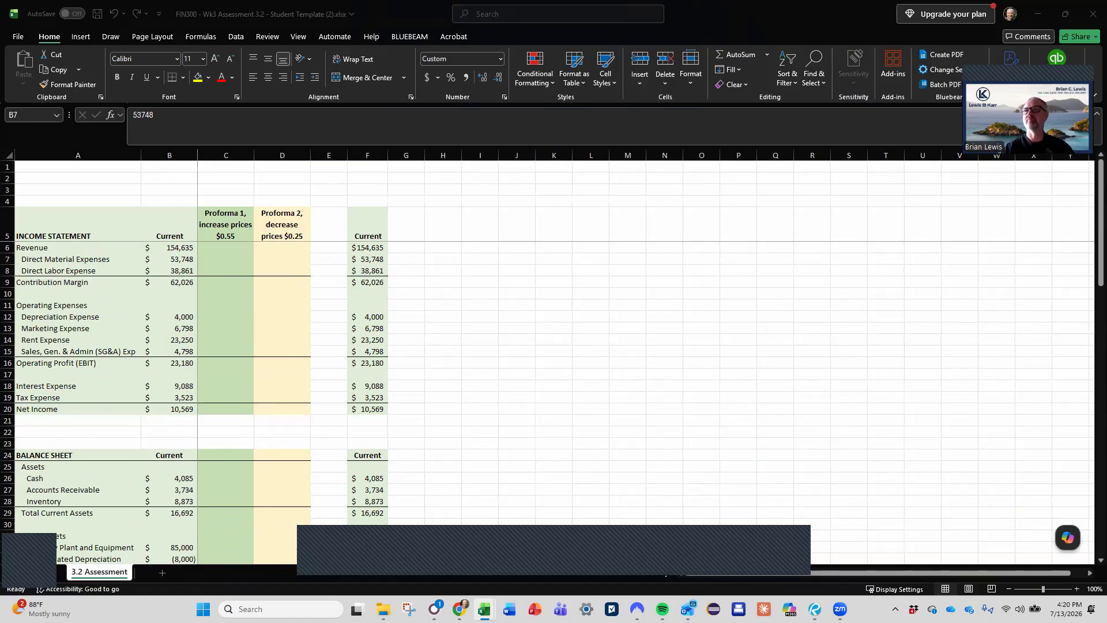
left_click(200, 265)
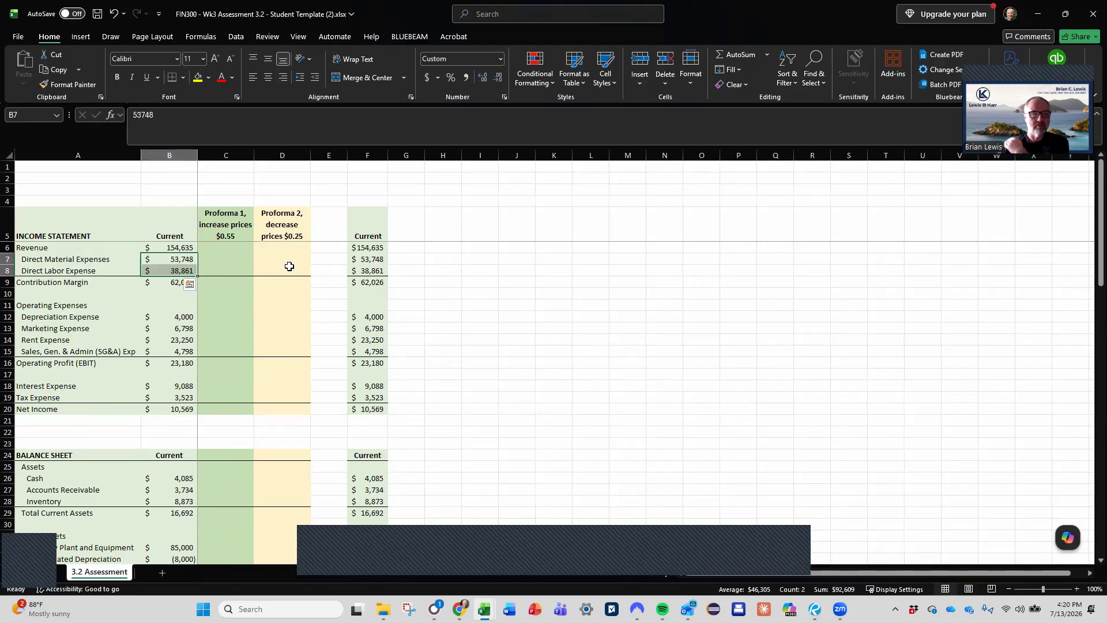
left_click(330, 261)
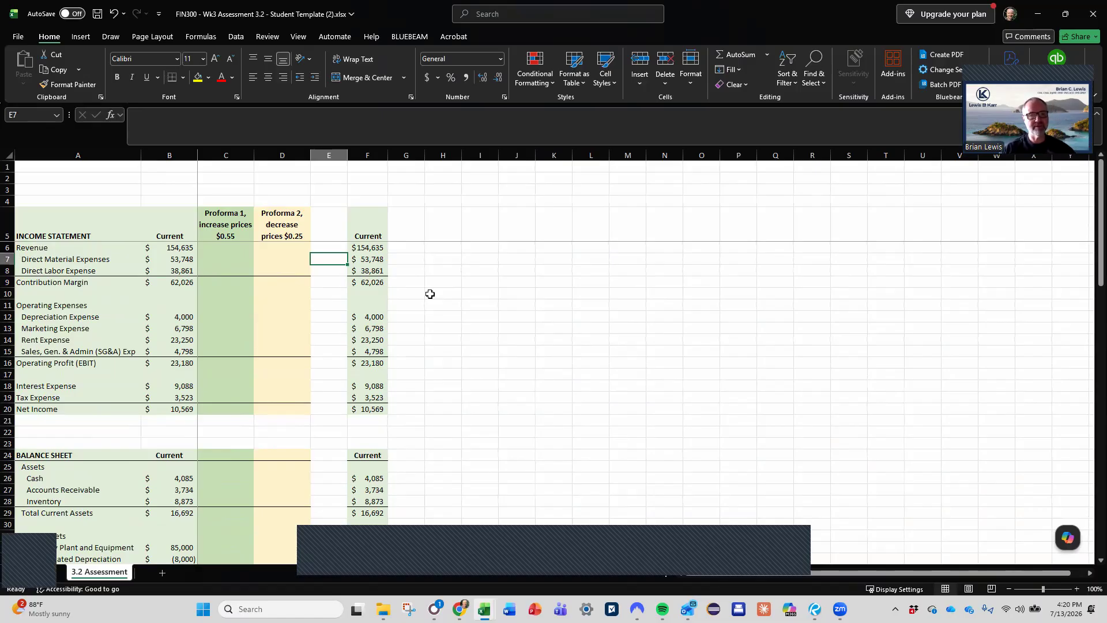
- Delete column F, which holds the duplicate Current figures
left_click(372, 155)
right_click(373, 155)
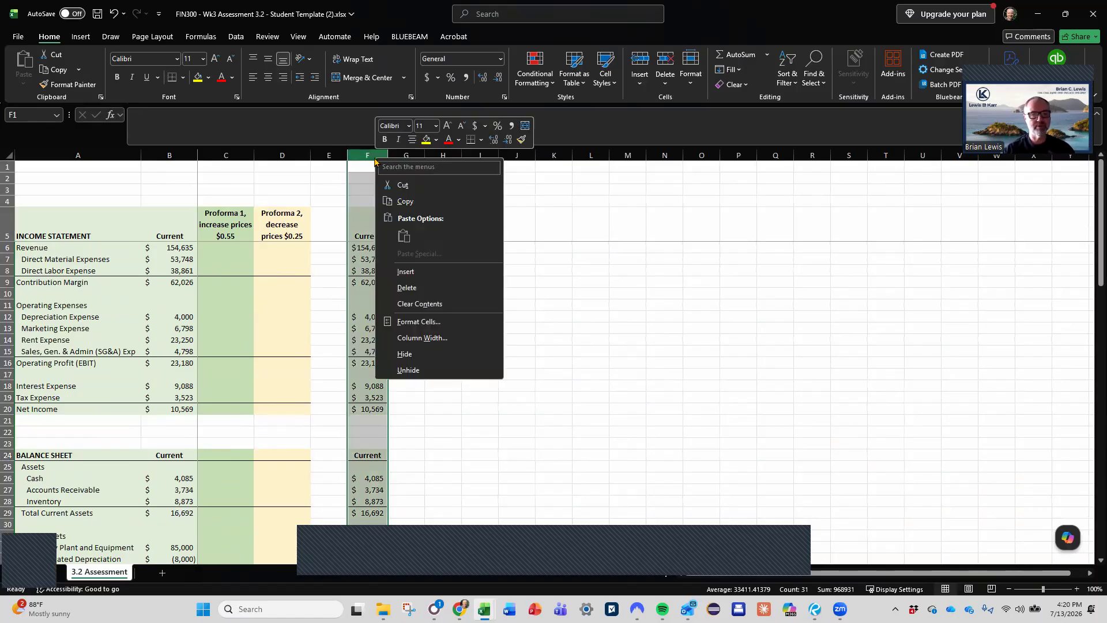
left_click(405, 288)
- Add the header Changes in E5, beside the Proforma 2 column heading
left_click(343, 270)
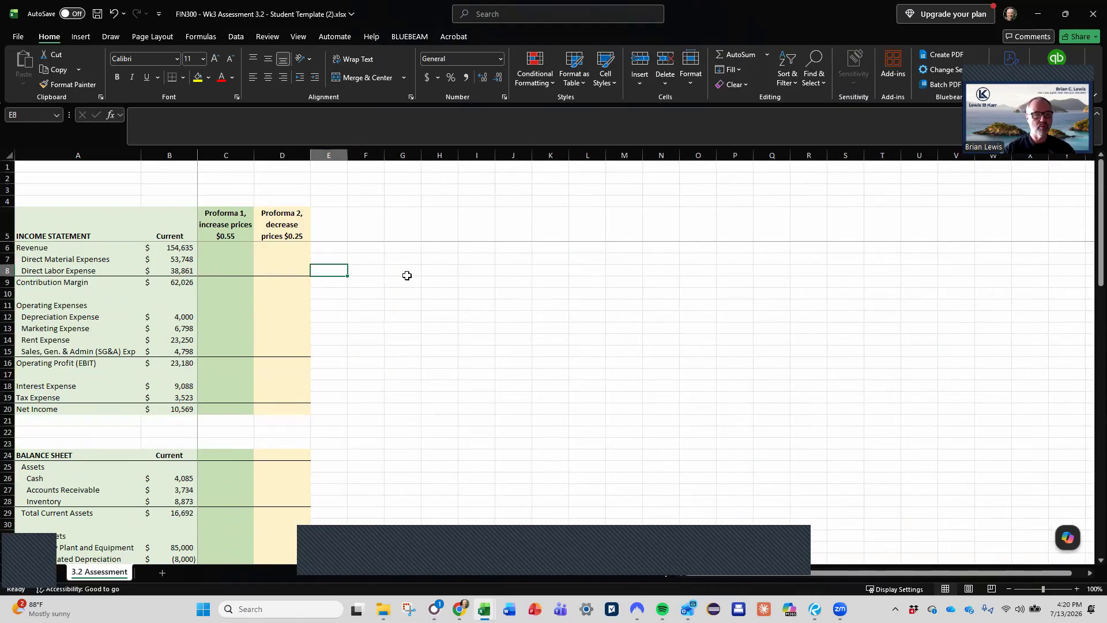
key("Up")
key("Up")
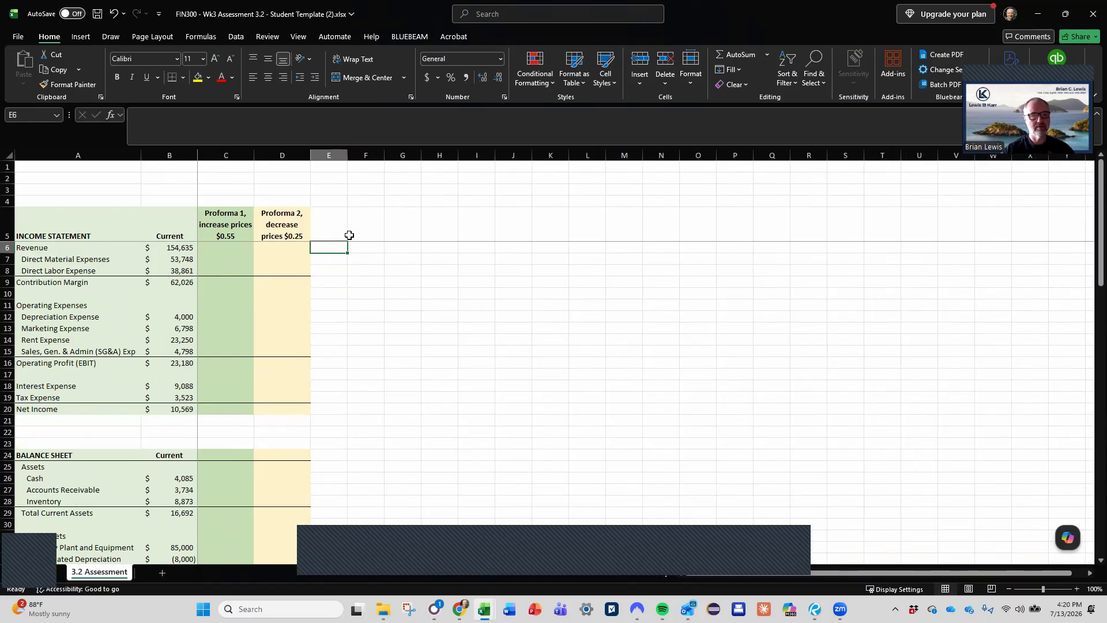
key("Up")
type("Change")
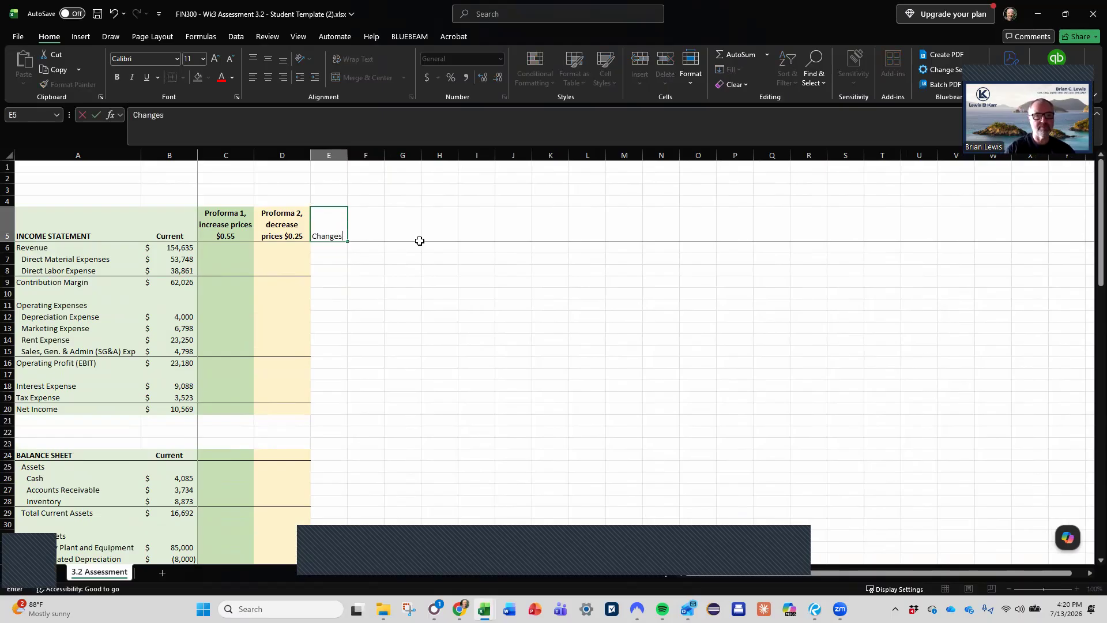
key("Return")
- Mark the Revenue and Contribution Margin rows with x in the Changes column, cells E6 and E9
type("x")
key("Return")
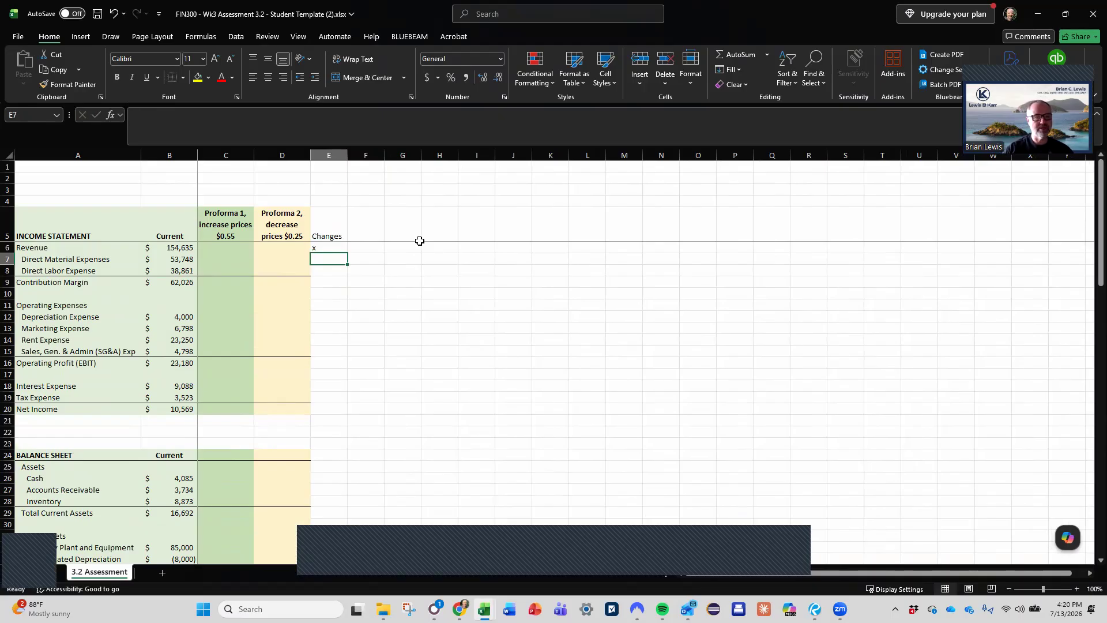
key("Down")
key("Down")
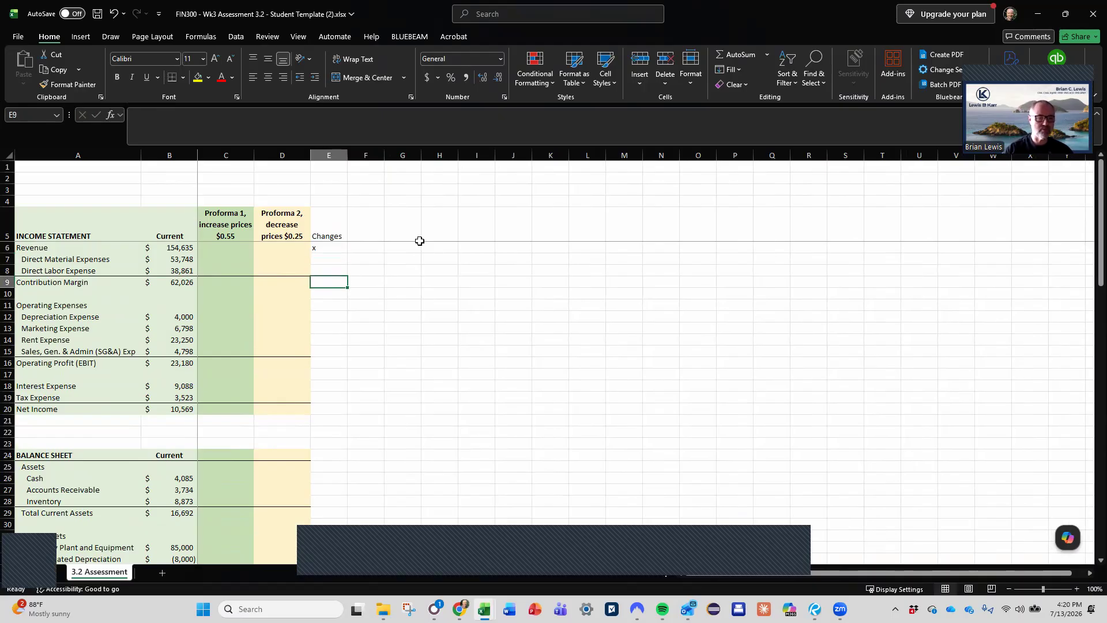
type("x")
key("Return")
key("Down")
key("Down")
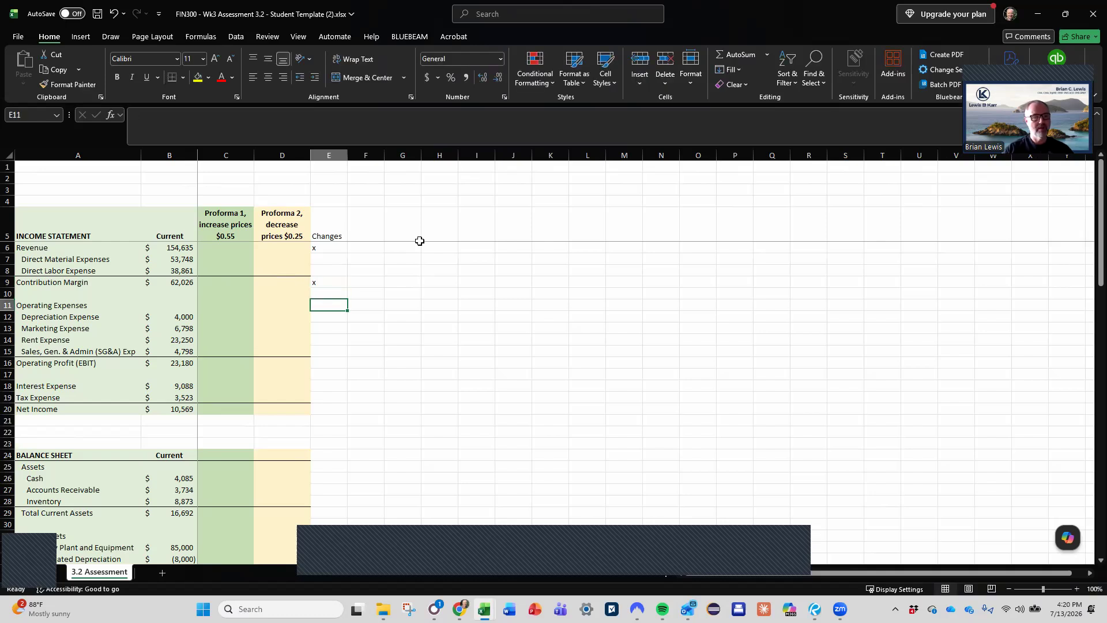
- Mark the Operating Profit (EBIT) row with x in the Changes column, cell E16
key("Down")
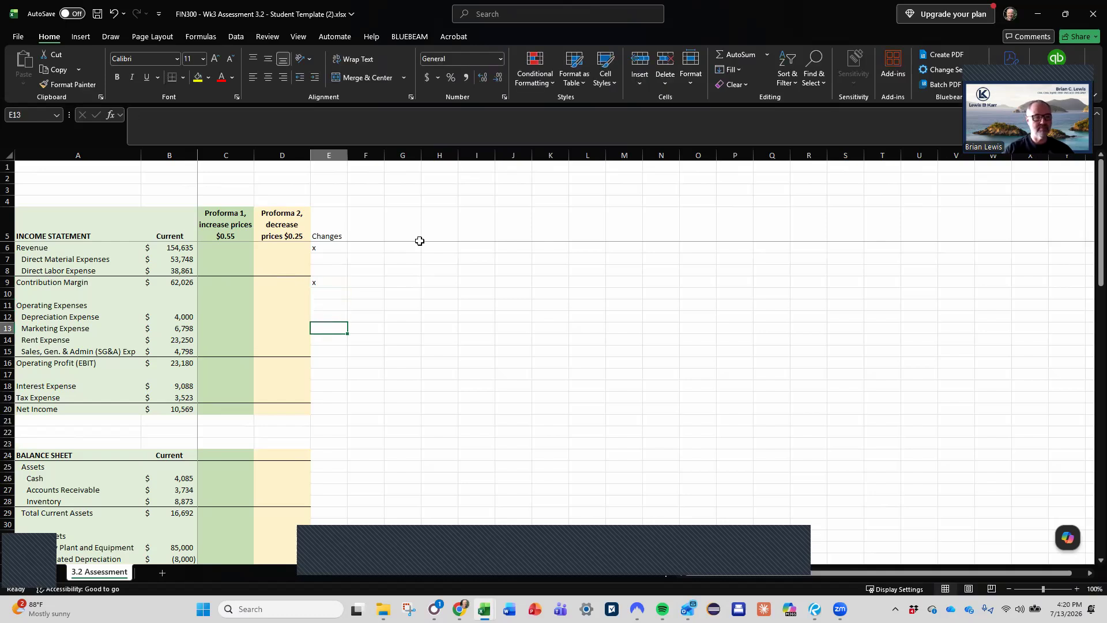
key("Down")
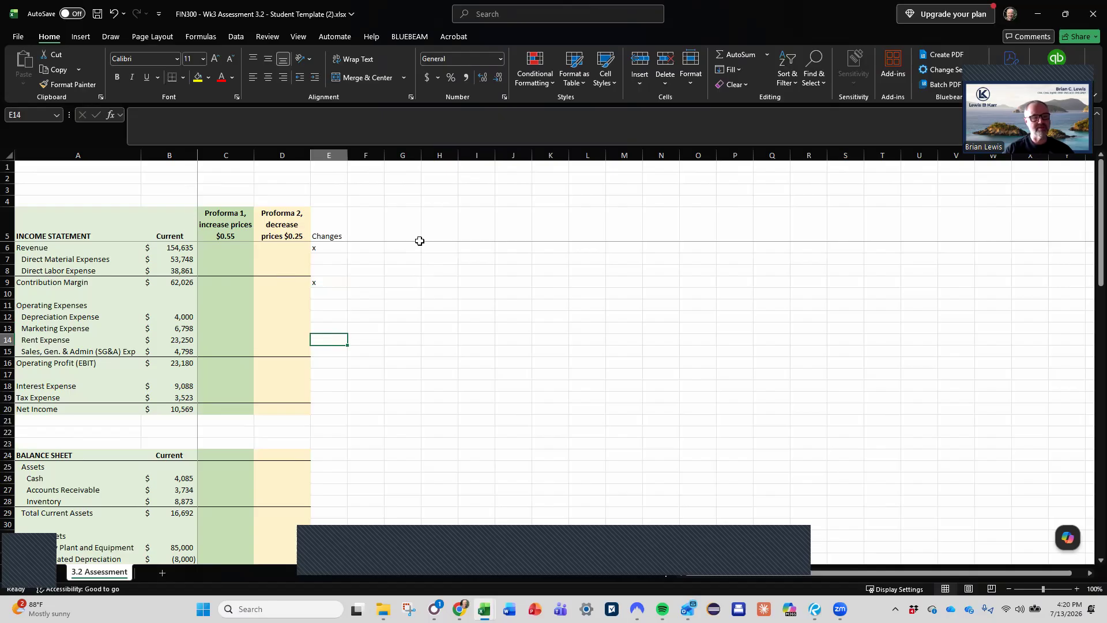
key("Down")
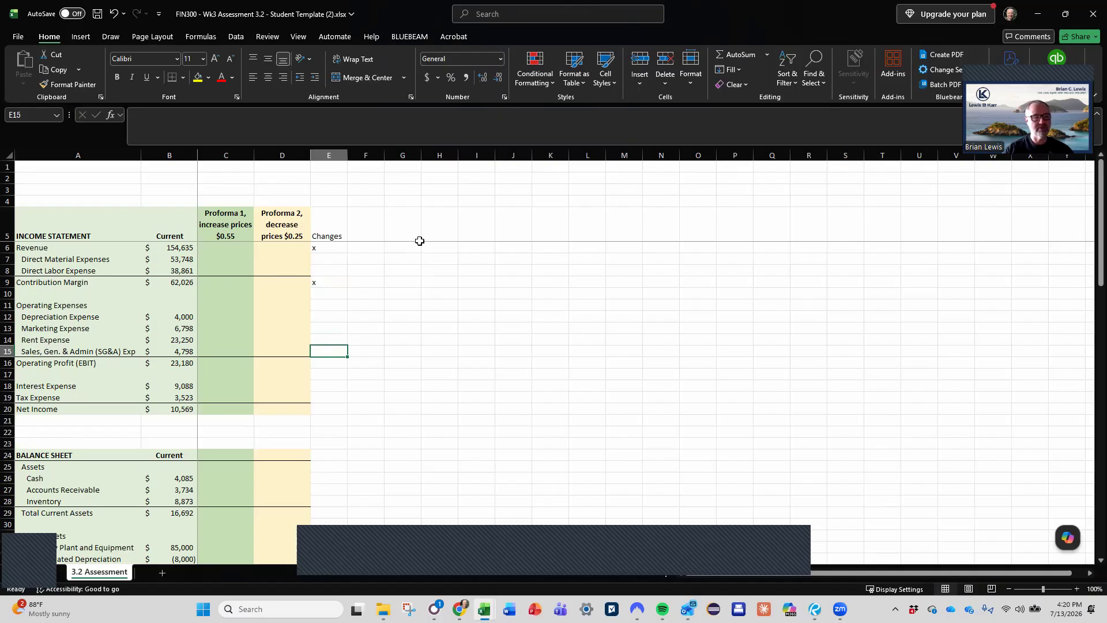
key("Down")
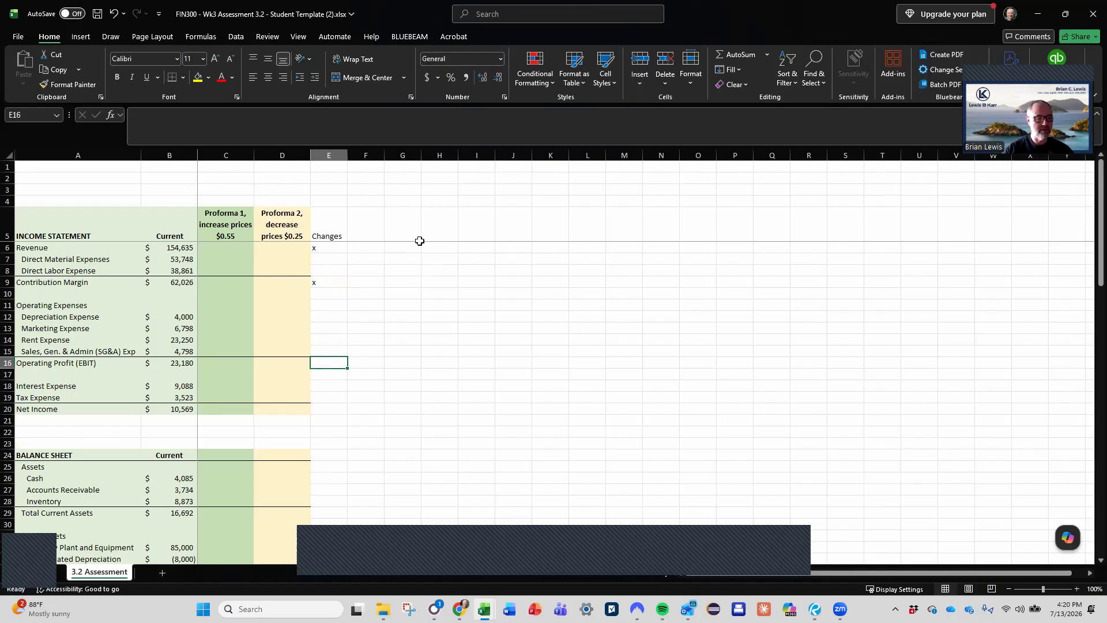
type("x")
key("Return")
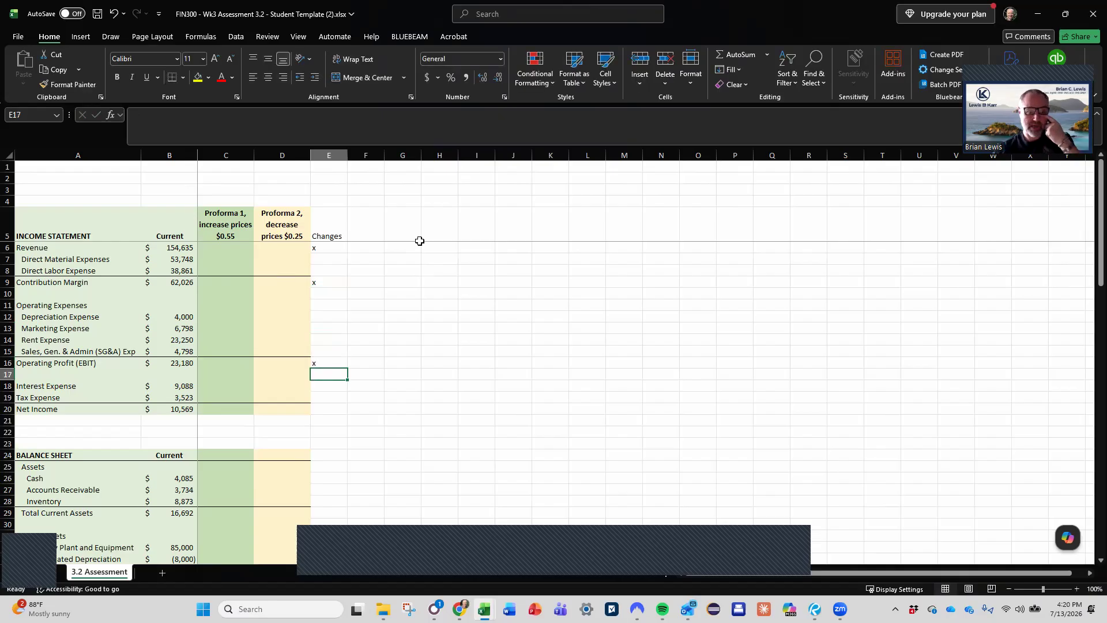
- Fill the Contribution Margin formula from B9 across both proforma columns, C9 and D9, and check the copied references
left_click(180, 362)
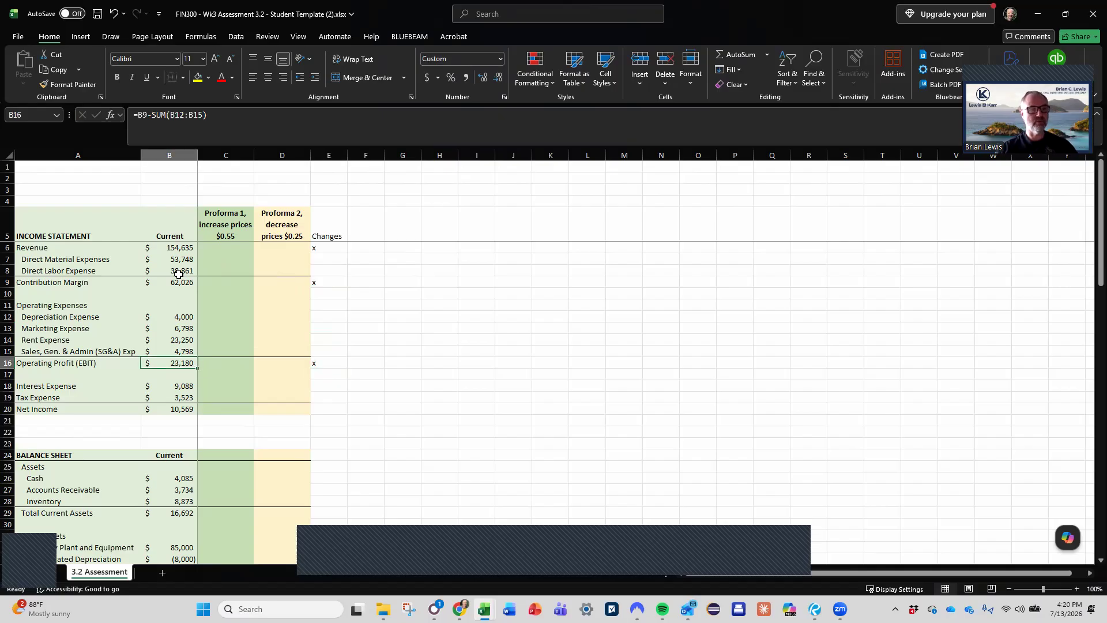
left_click_drag(177, 284, 292, 282)
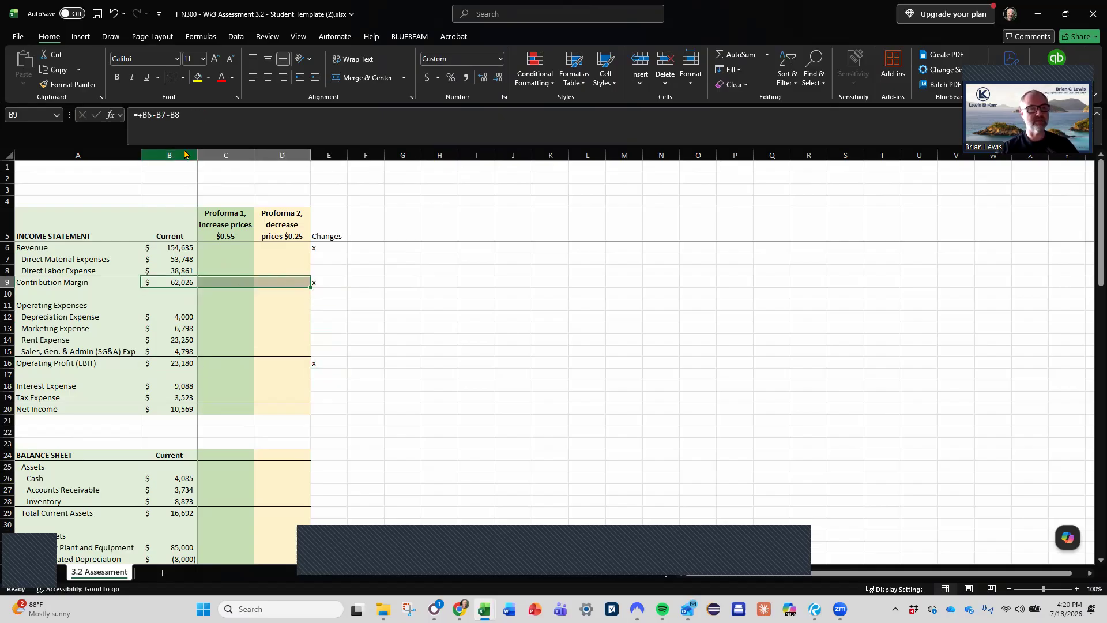
left_click(274, 125)
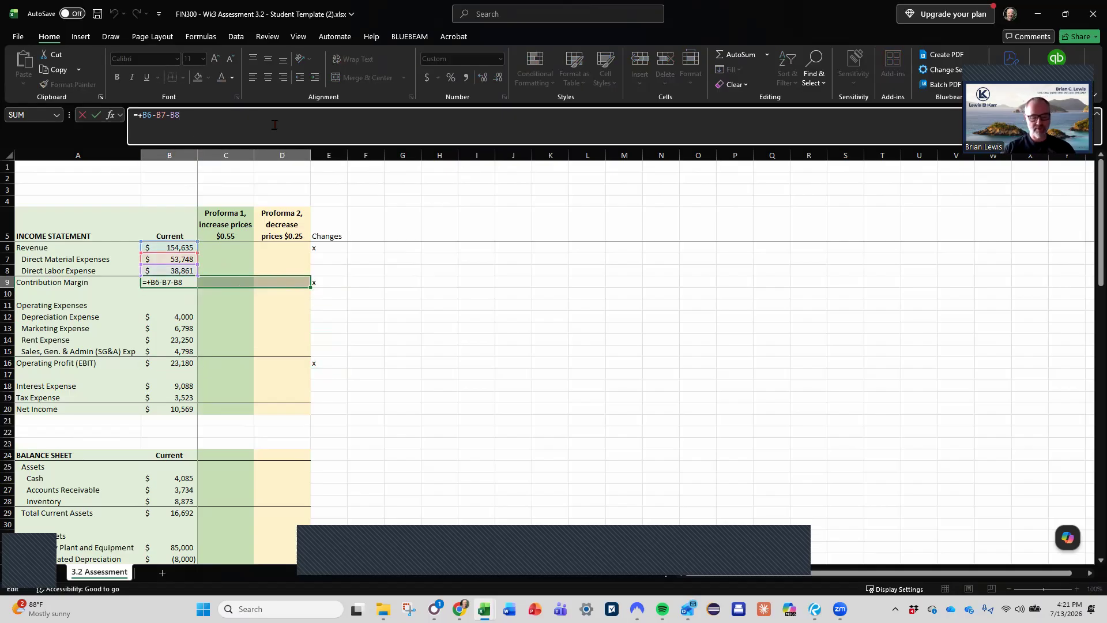
key("ctrl+Return")
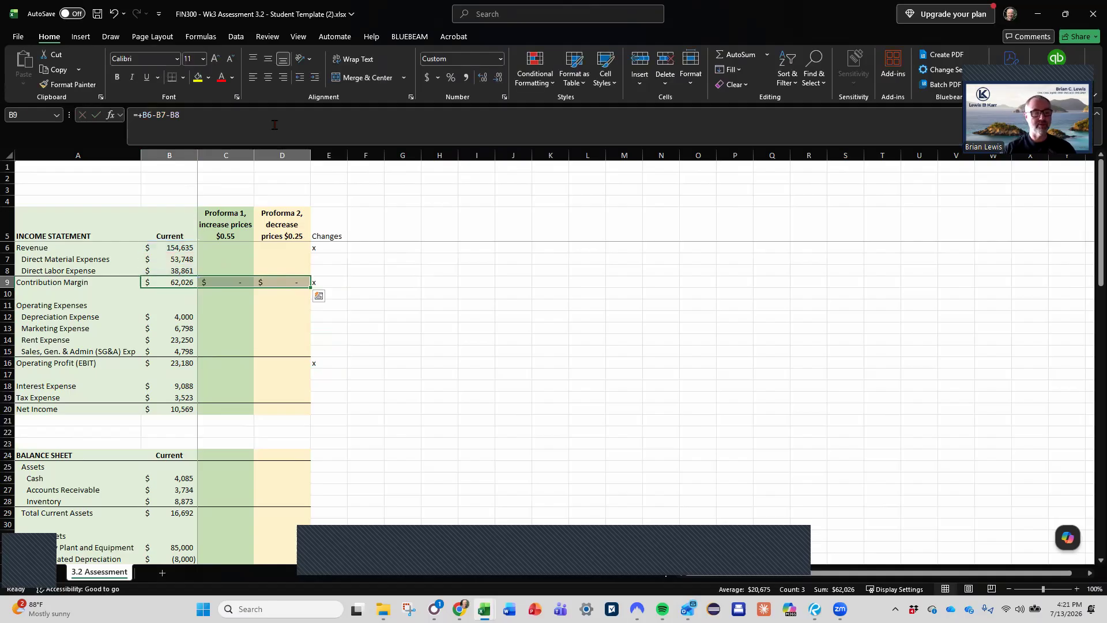
left_click(230, 282)
left_click(156, 281)
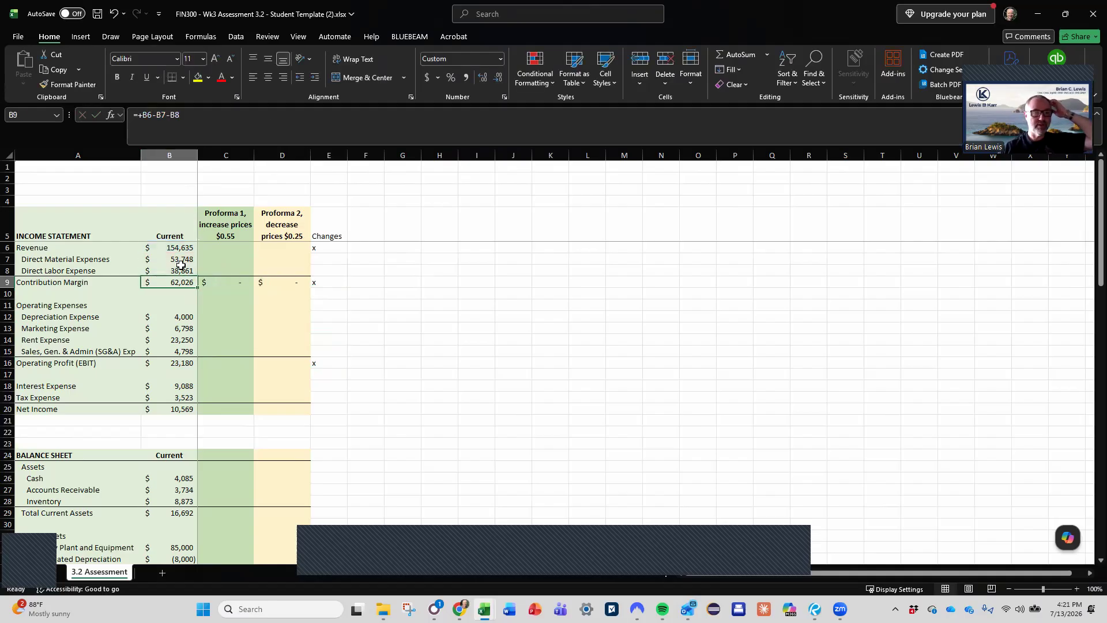
left_click(220, 281)
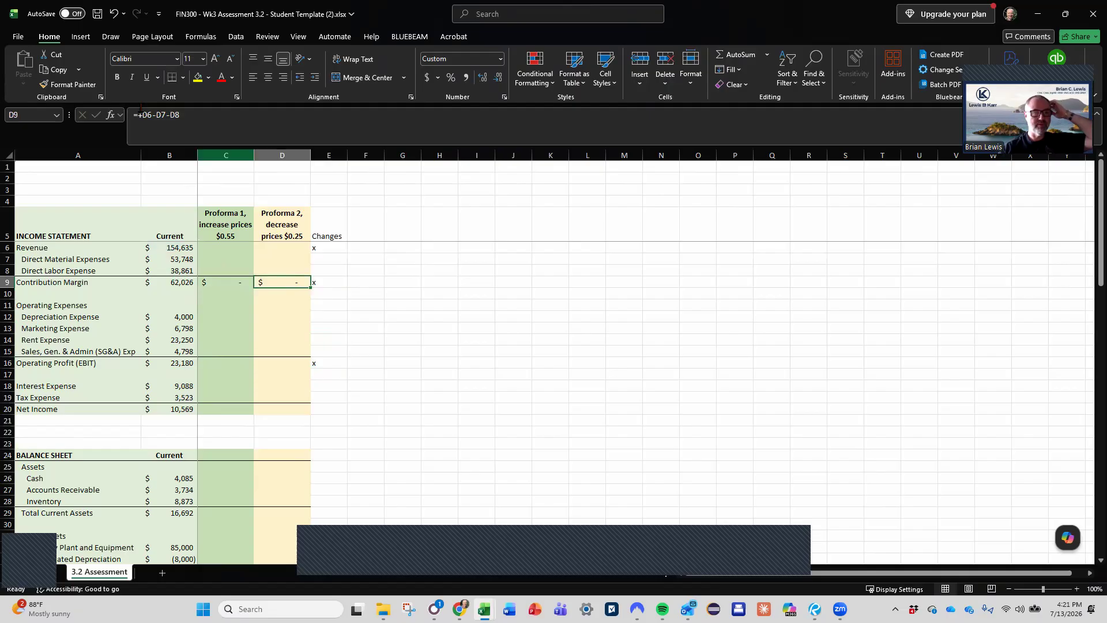
- Fill the Operating Profit (EBIT) formula in row 16 and the Net Income formula in row 20 across both proforma columns
left_click_drag(188, 363, 293, 364)
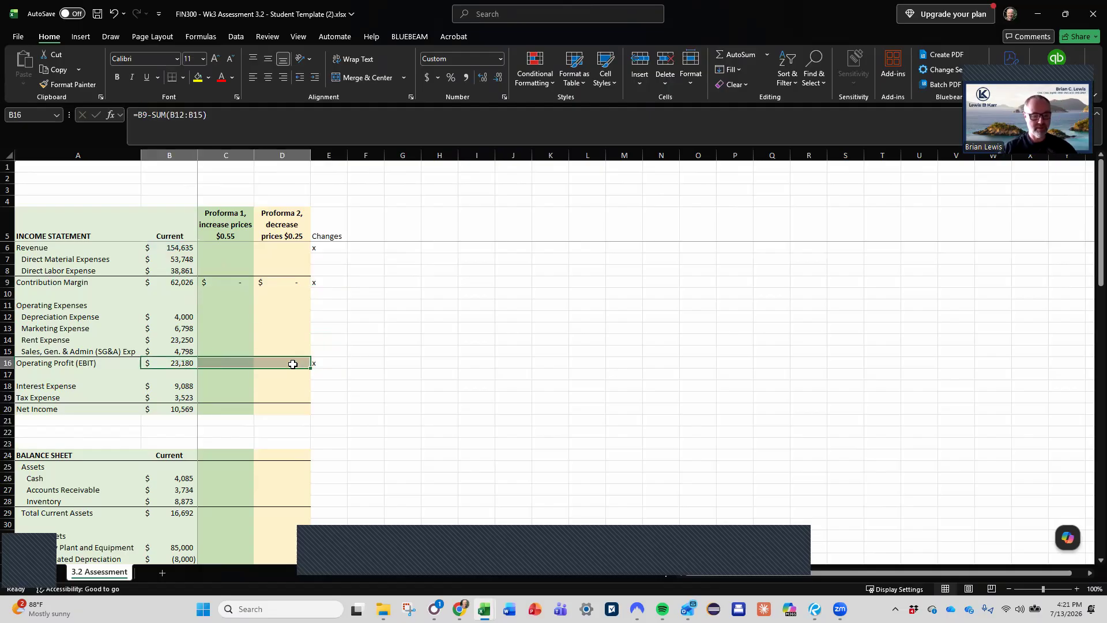
key("ctrl+r")
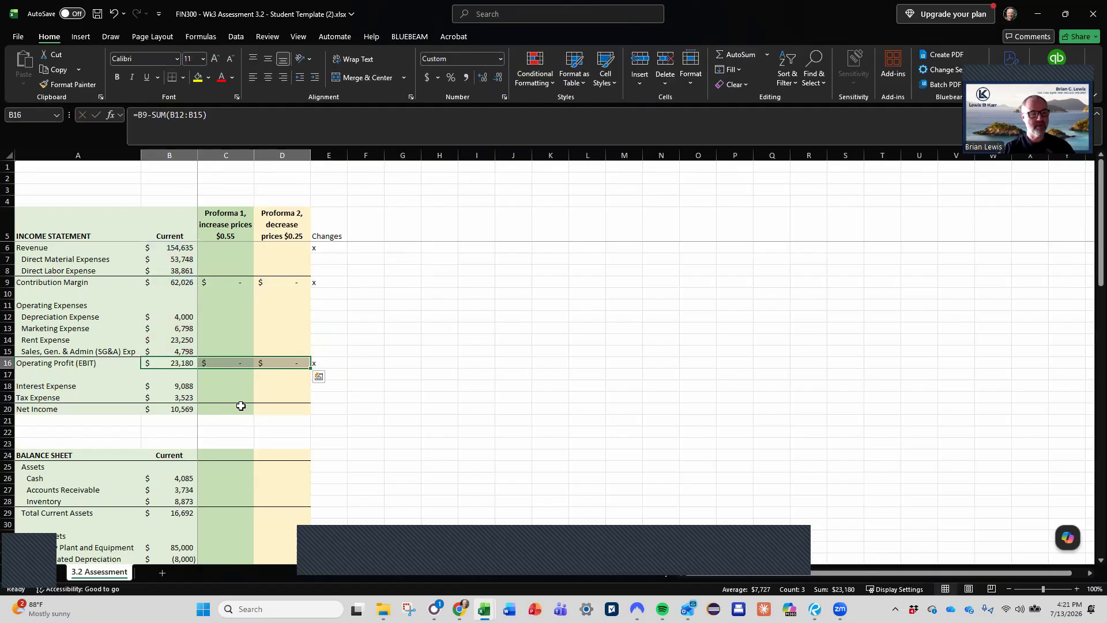
left_click_drag(176, 409, 271, 415)
key("F2")
key("ctrl+Return")
scroll(276, 415, "right", 1)
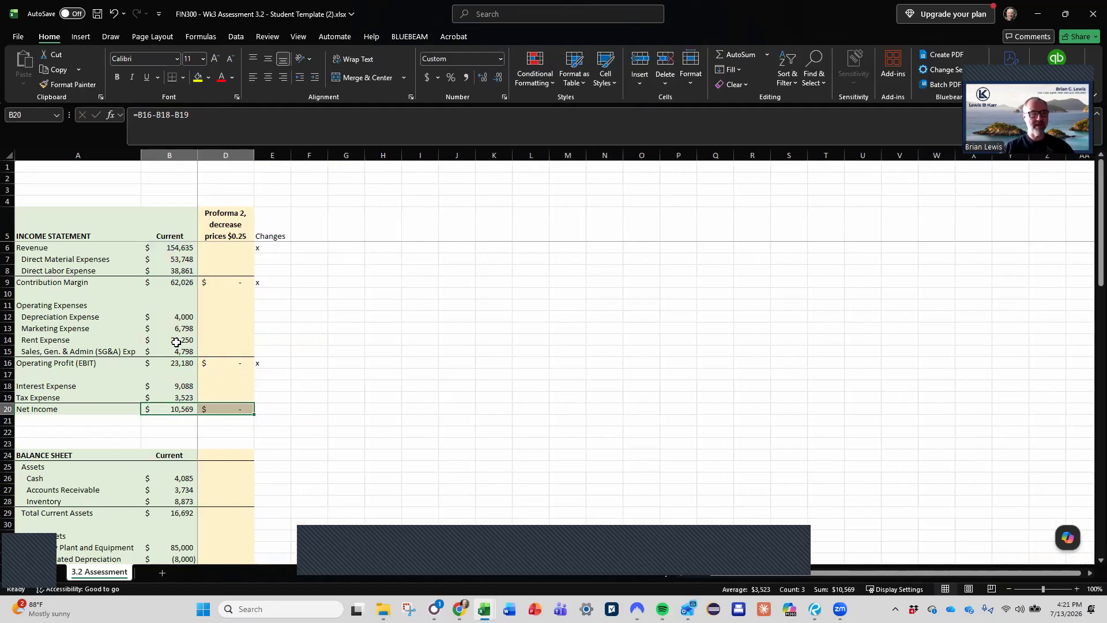
scroll(176, 343, "left", 1)
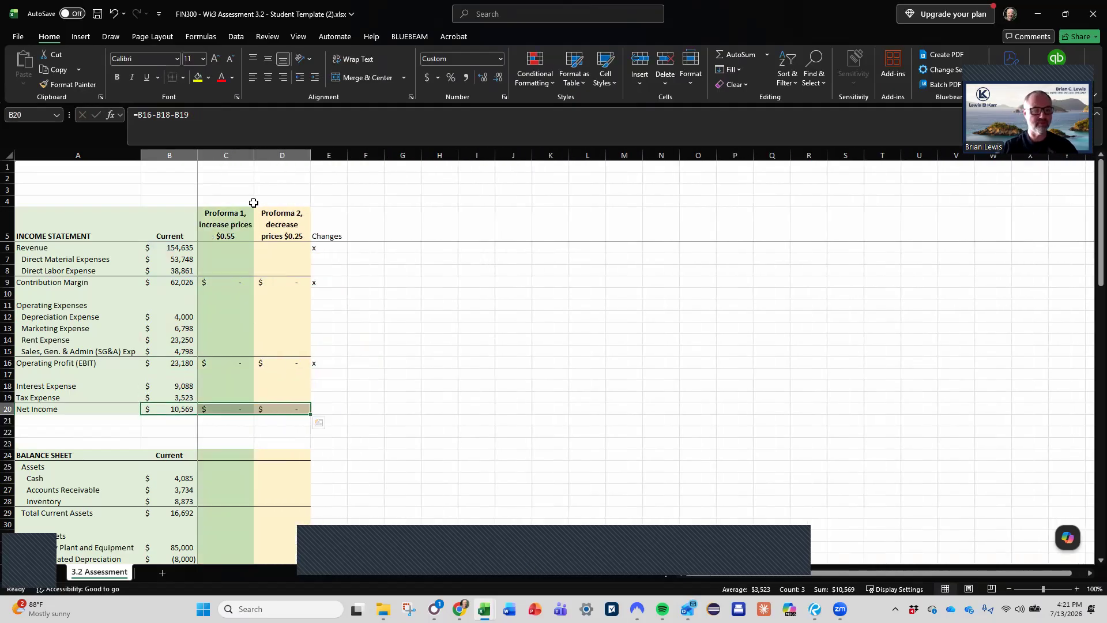
- Mark the Net Income and Tax Expense rows with x in the Changes column, cells E20 and E19
left_click(320, 410)
type("x")
key("Return")
key("Up")
key("Up")
key("Down")
key("Up")
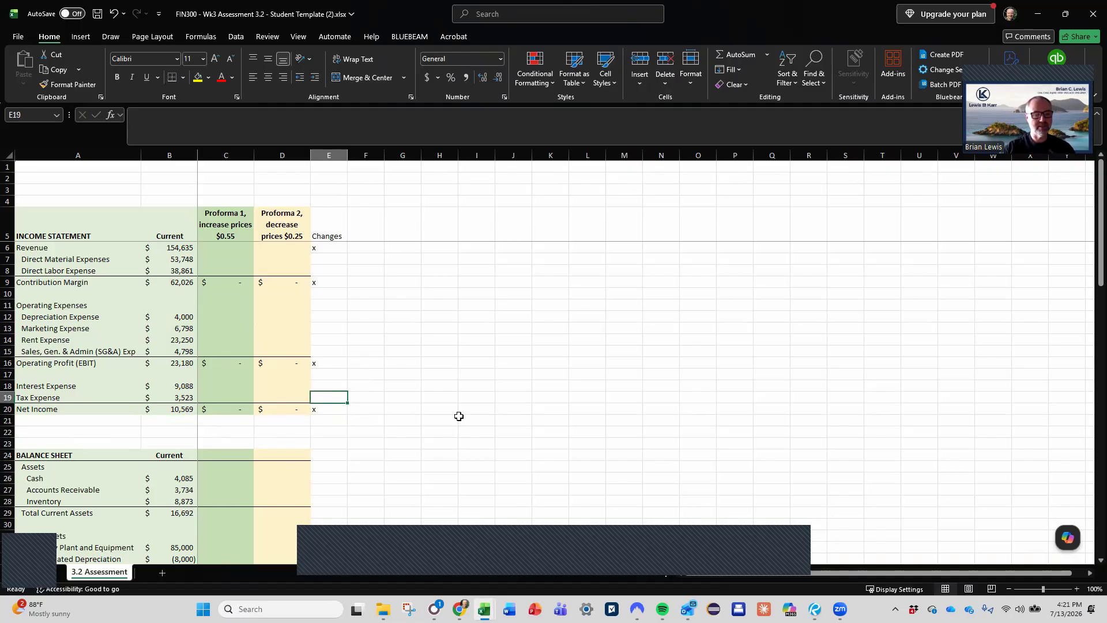
type("x")
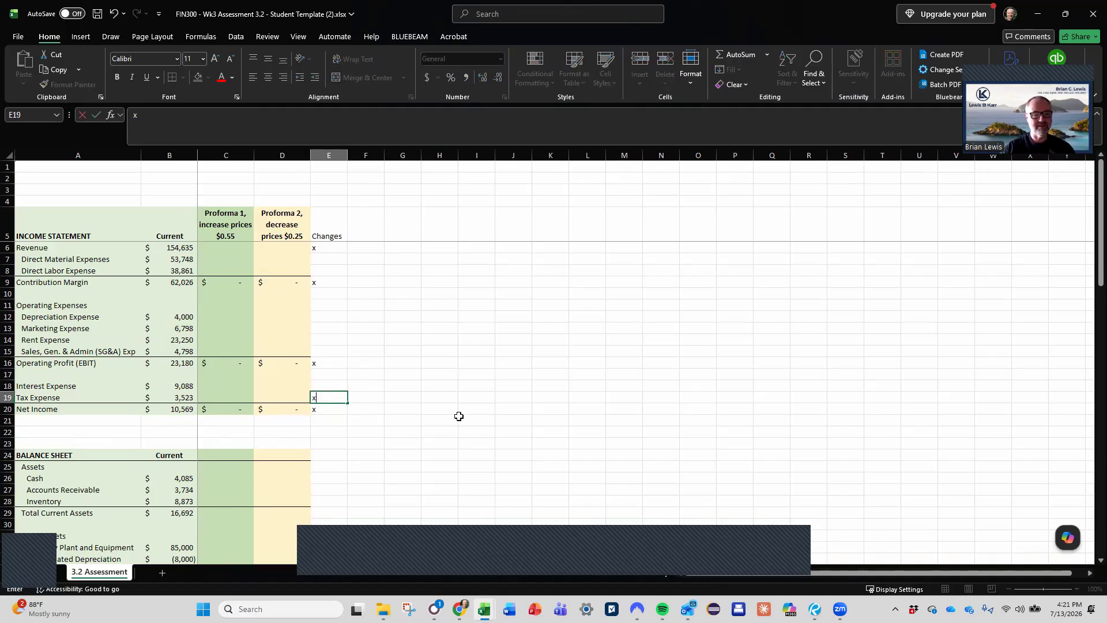
key("Return")
- Enter the Proforma 1 Tax Expense formula =(C16-C18)*C61 in C19, multiplying taxable income by the tax rate
key("Up")
key("Left")
key("Left")
key("Left")
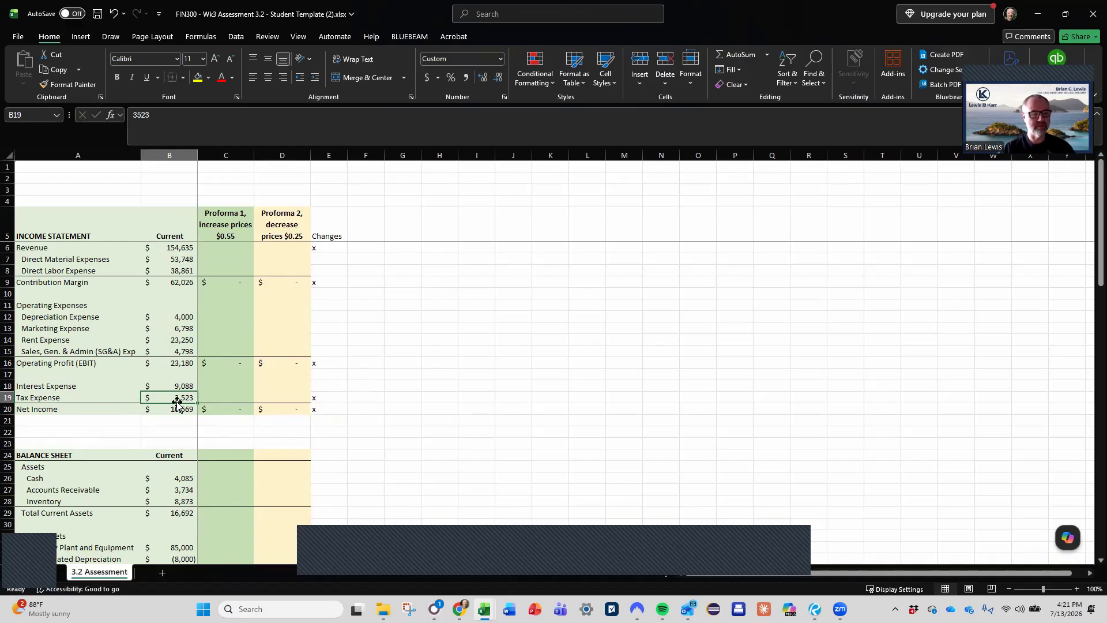
left_click(220, 397)
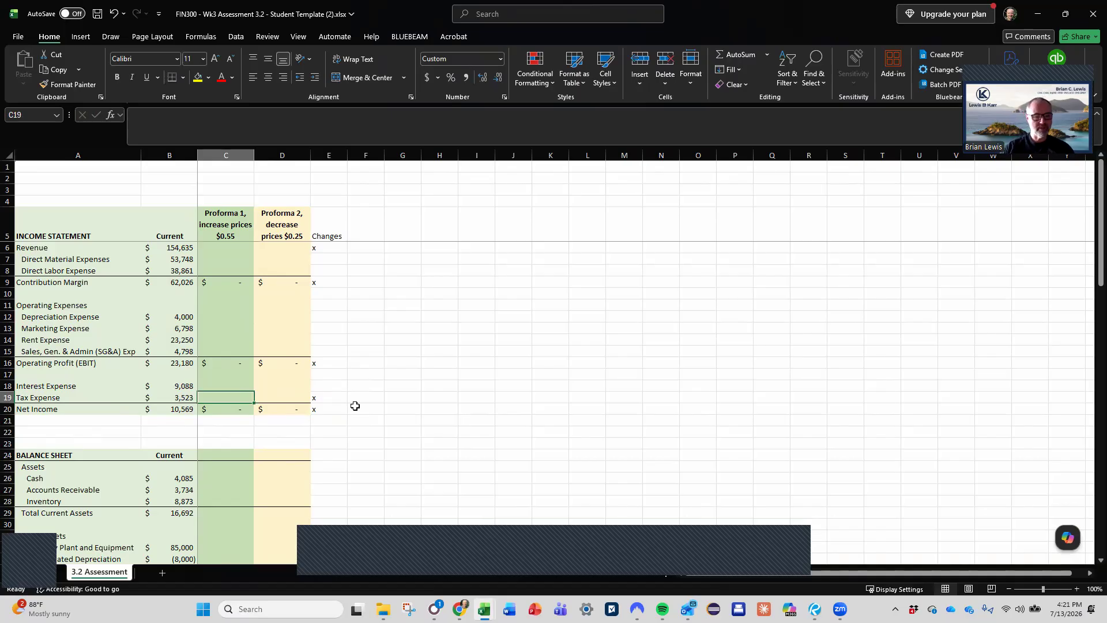
type("=")
key("Up")
key("Up")
key("Up")
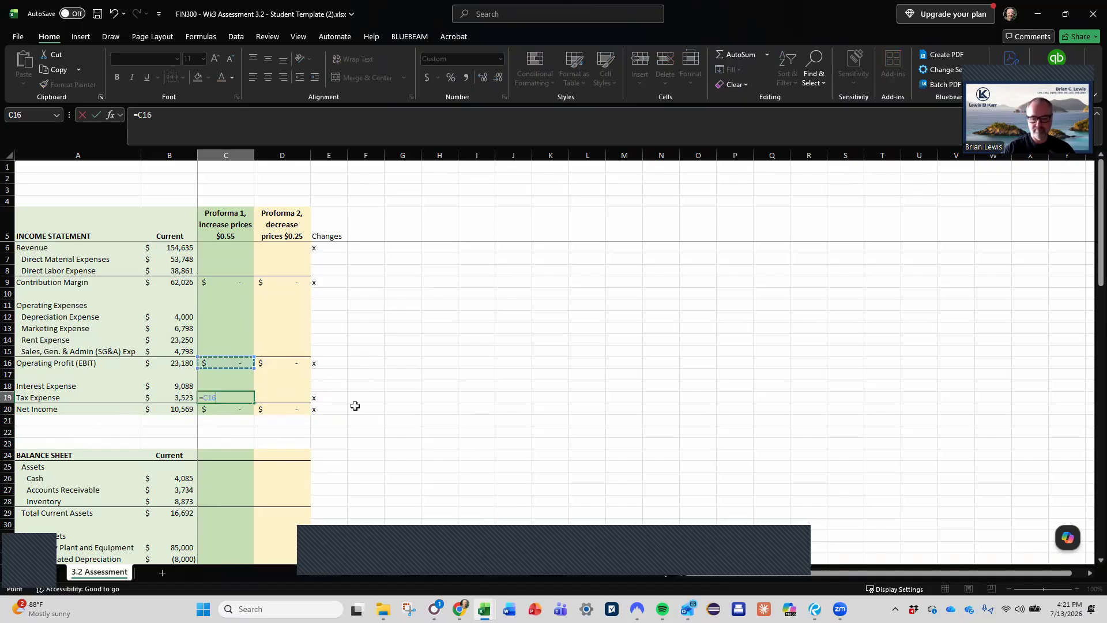
type("-")
key("Up")
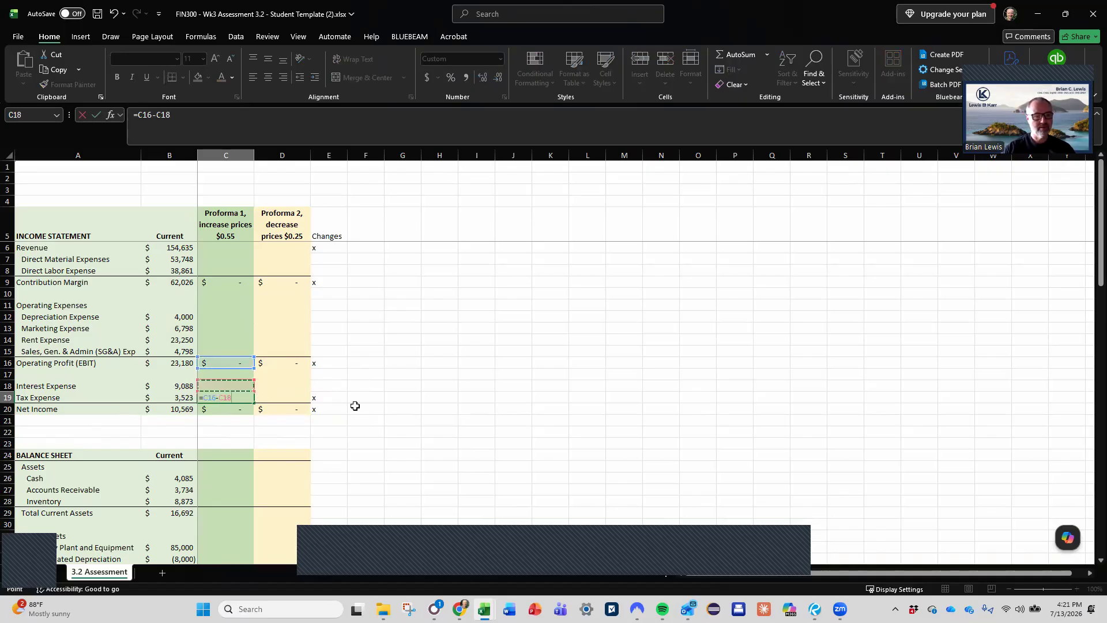
type(")")
left_click(178, 115)
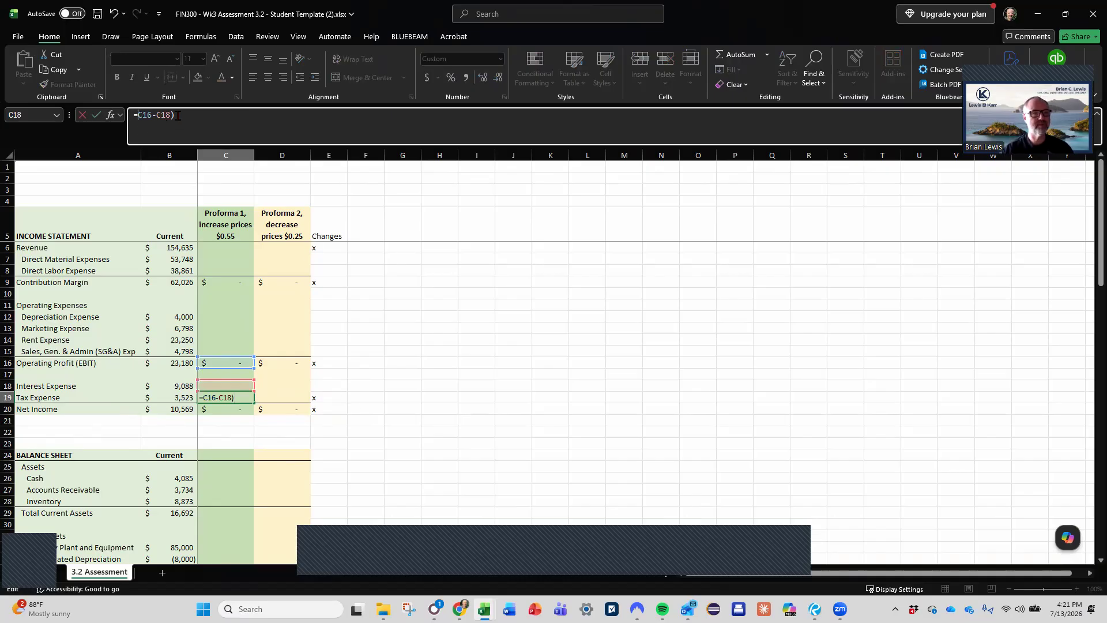
type("(")
type("*")
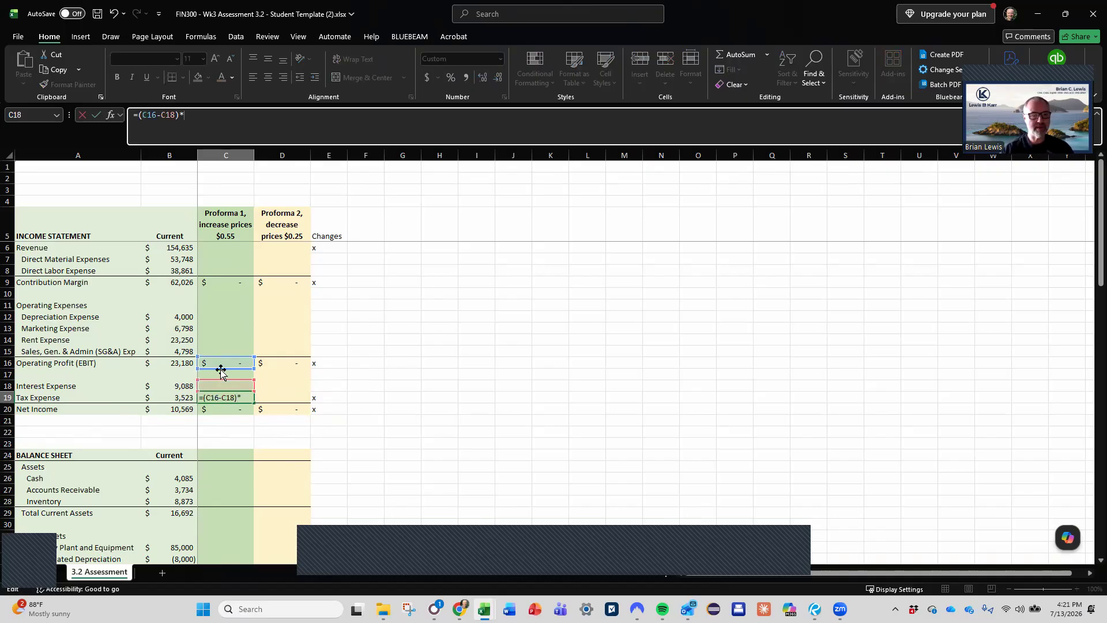
scroll(248, 422, "down", 15)
scroll(248, 422, "down", 1)
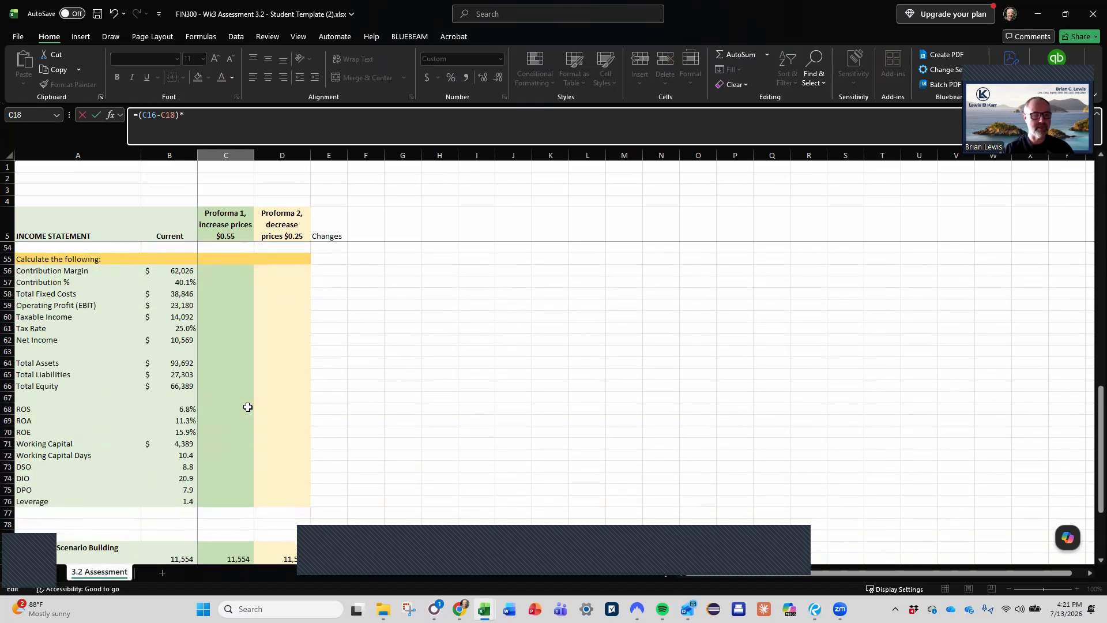
left_click(252, 328)
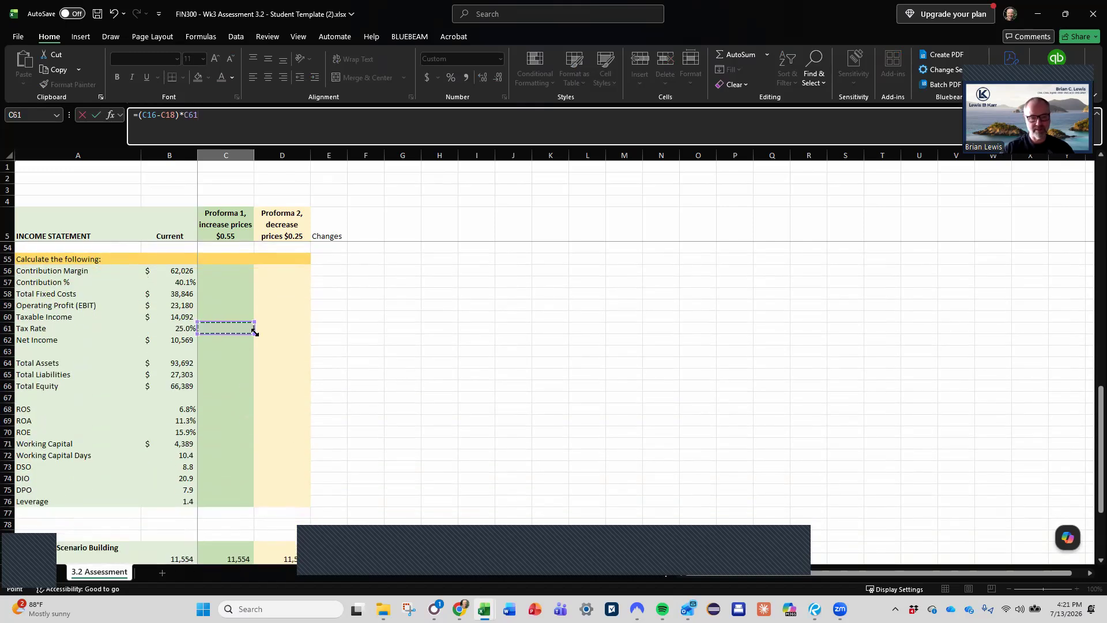
key("Return")
- Link the Tax Rate of both proformas, cells C61 and D61, to the current rate in B61
scroll(254, 333, "down", 11)
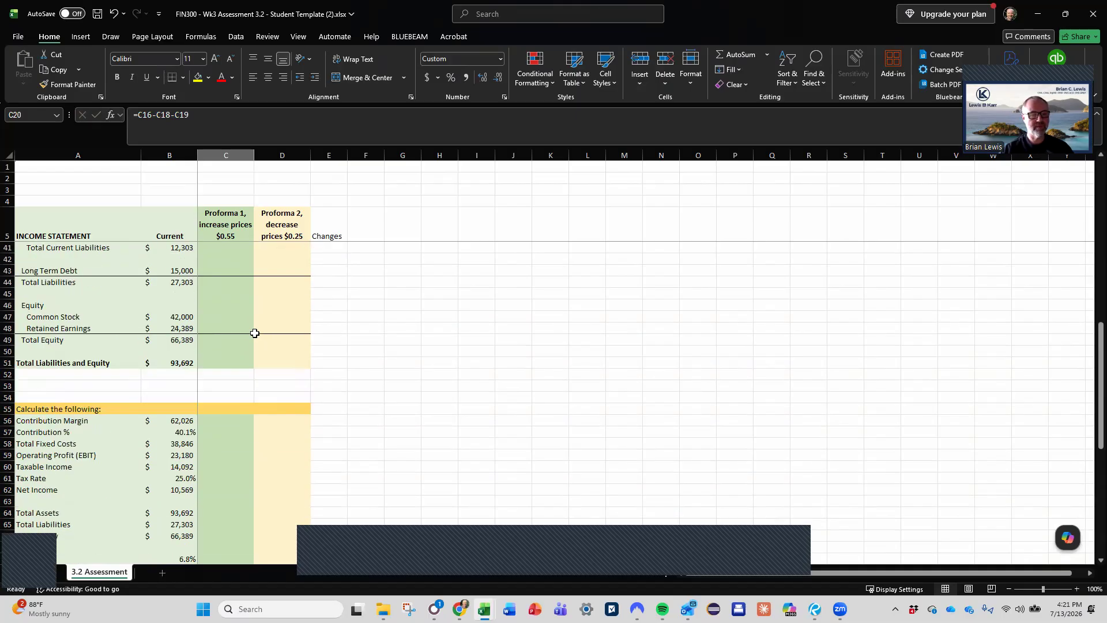
left_click(232, 341)
type("+")
key("Left")
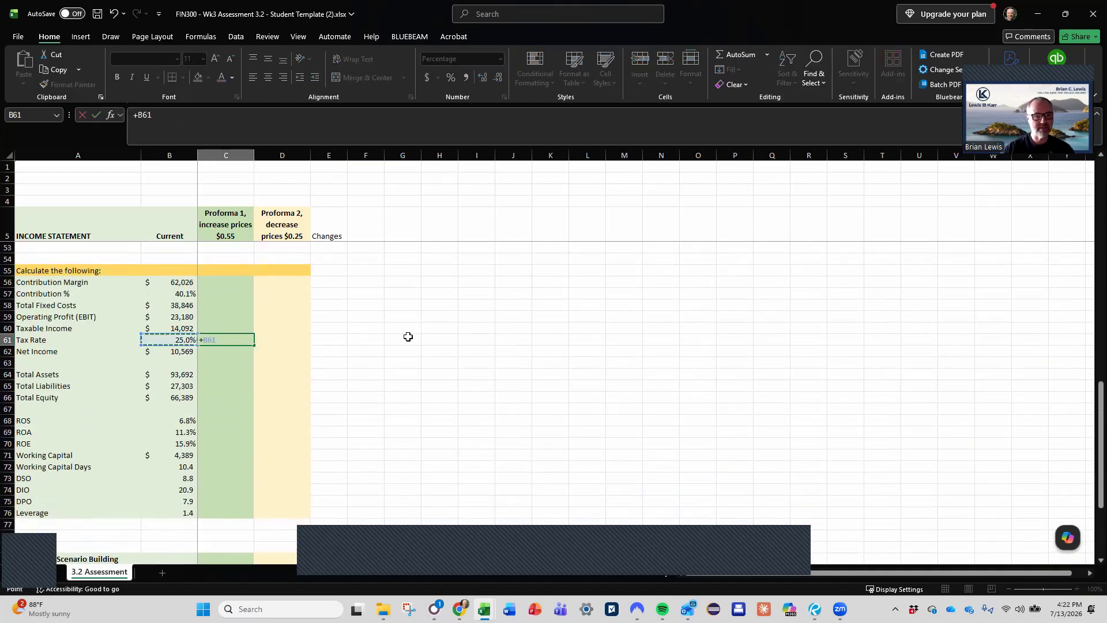
key("Return")
key("Right")
key("Up")
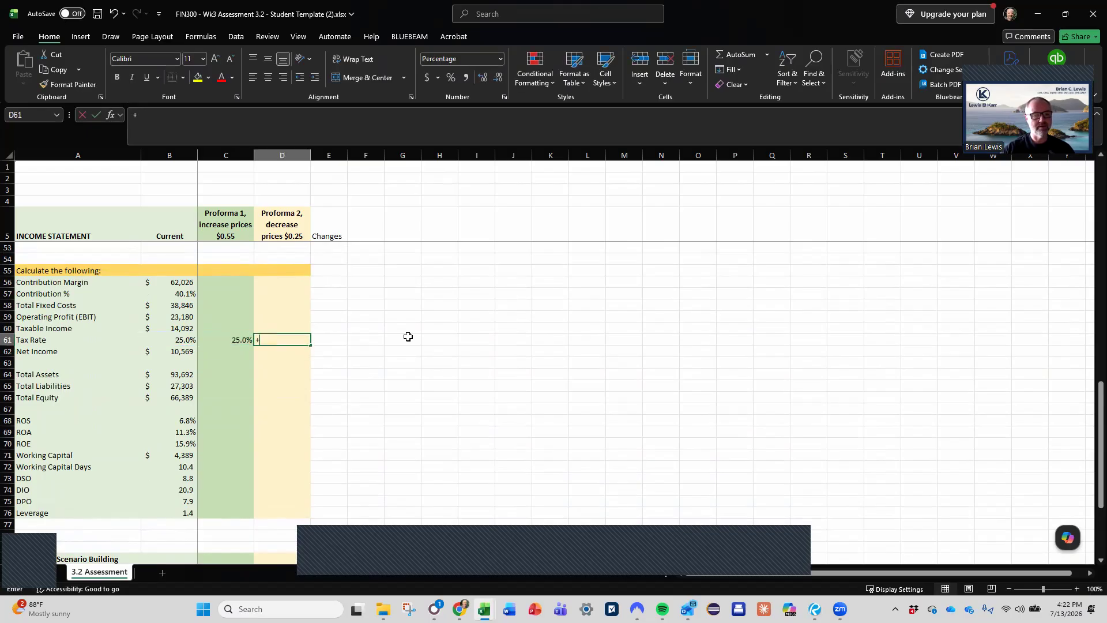
type("+")
key("Left")
key("Left")
key("Down")
key("Up")
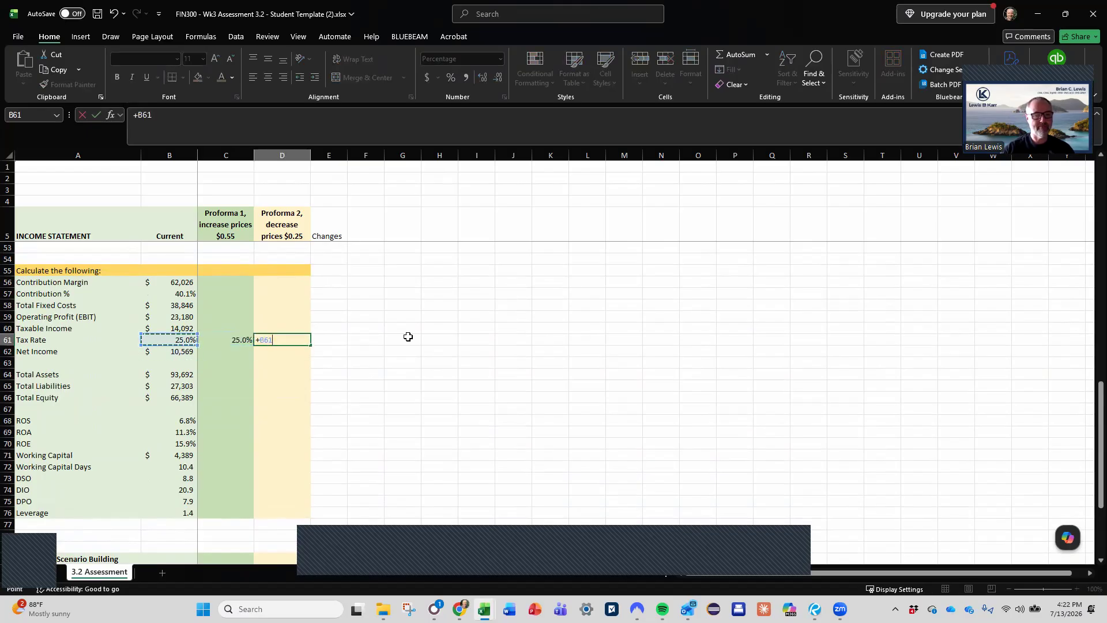
key("Return")
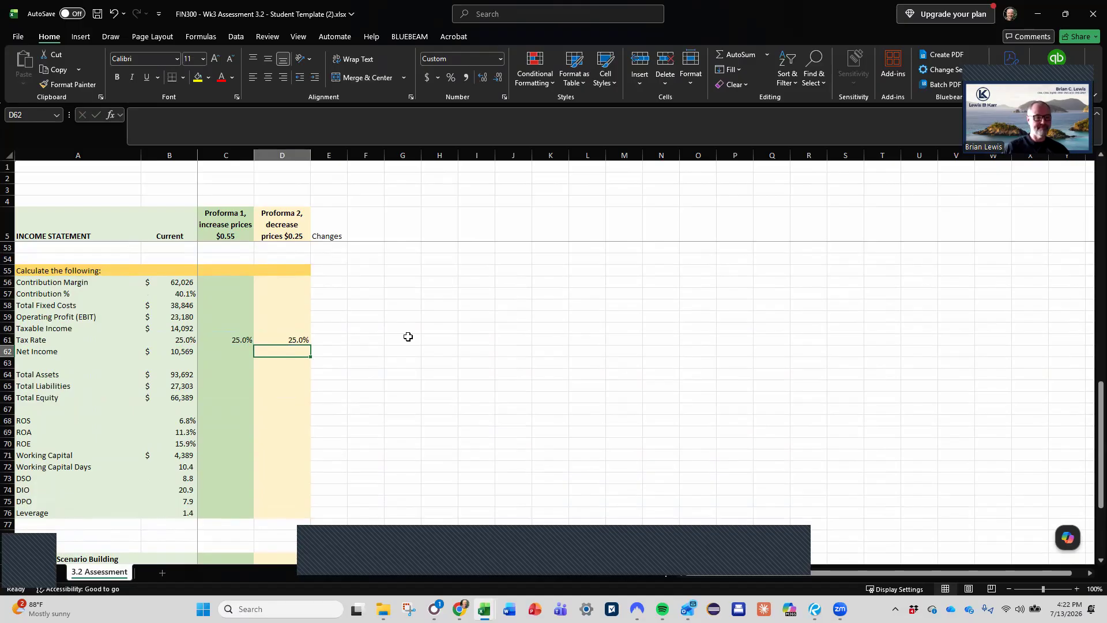
- Fill the Contribution Margin and Contribution % formulas in rows 56 and 57 across both proforma columns
left_click(179, 284)
left_click_drag(179, 284, 294, 285)
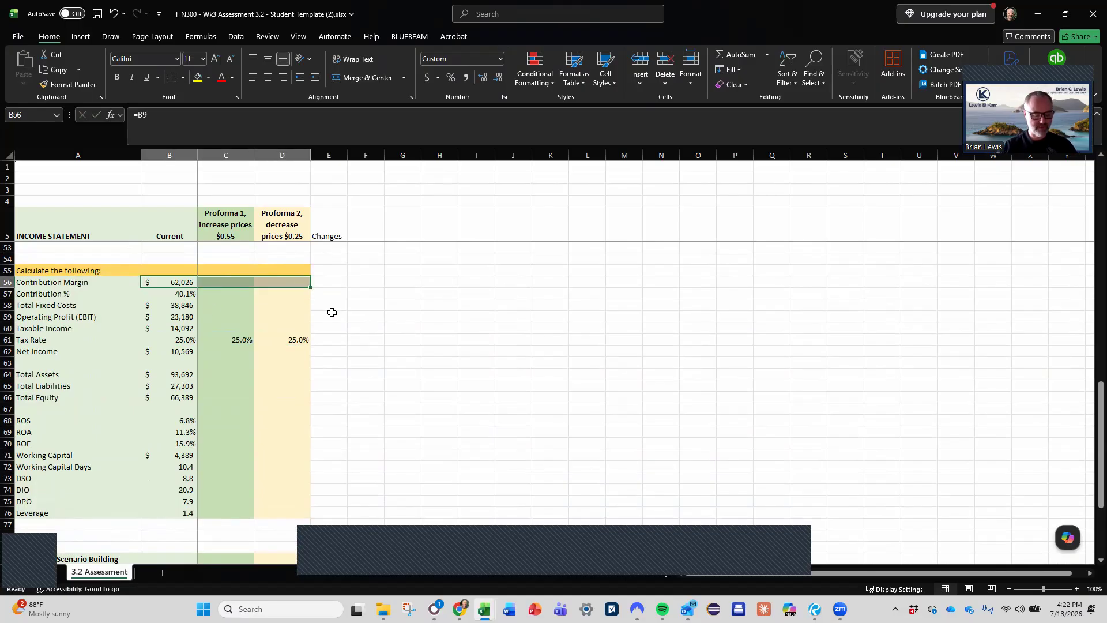
key("F2")
key("ctrl+Return")
left_click_drag(186, 295, 272, 293)
key("F2")
key("ctrl+Return")
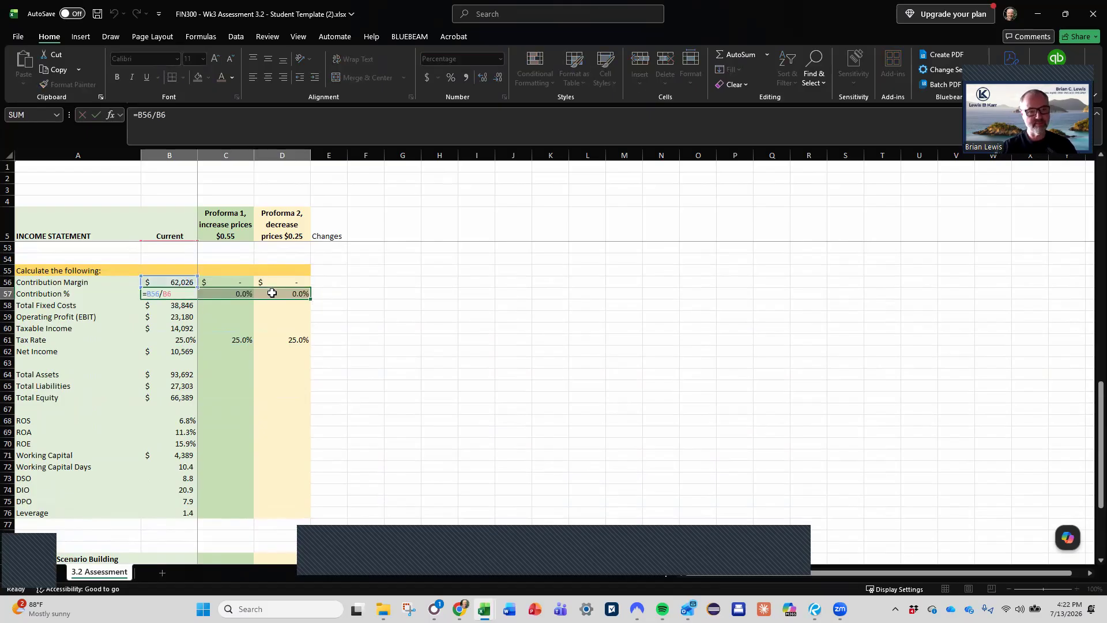
- Fill the Total Fixed Costs and Operating Profit (EBIT) formulas in rows 58 and 59 across both proforma columns
left_click_drag(182, 306, 273, 304)
key("F2")
key("ctrl+Return")
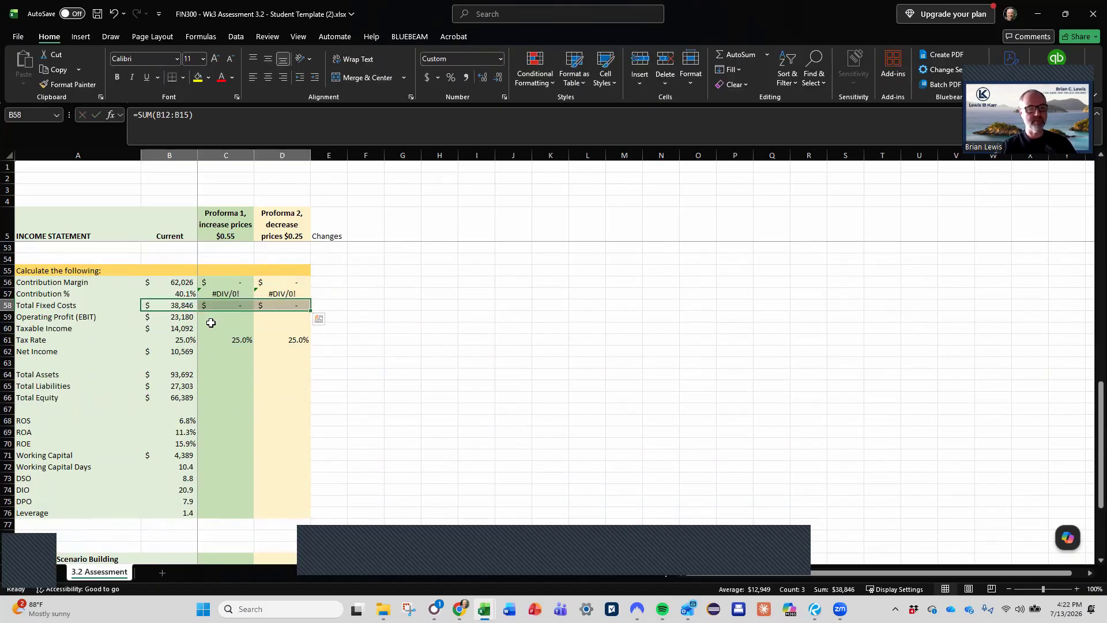
left_click(188, 316)
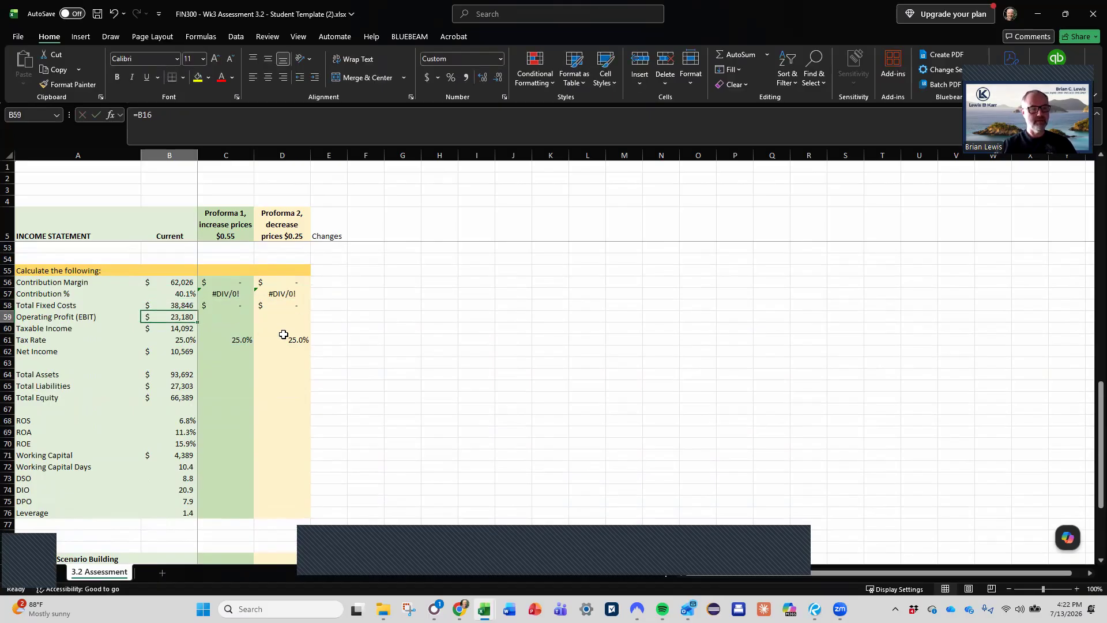
key("shift+Right")
key("shift+Right")
key("F2")
key("ctrl+Return")
- Fill the current Taxable Income formula in row 60 across both proforma columns
key("Down")
key("shift+Right")
key("shift+Right")
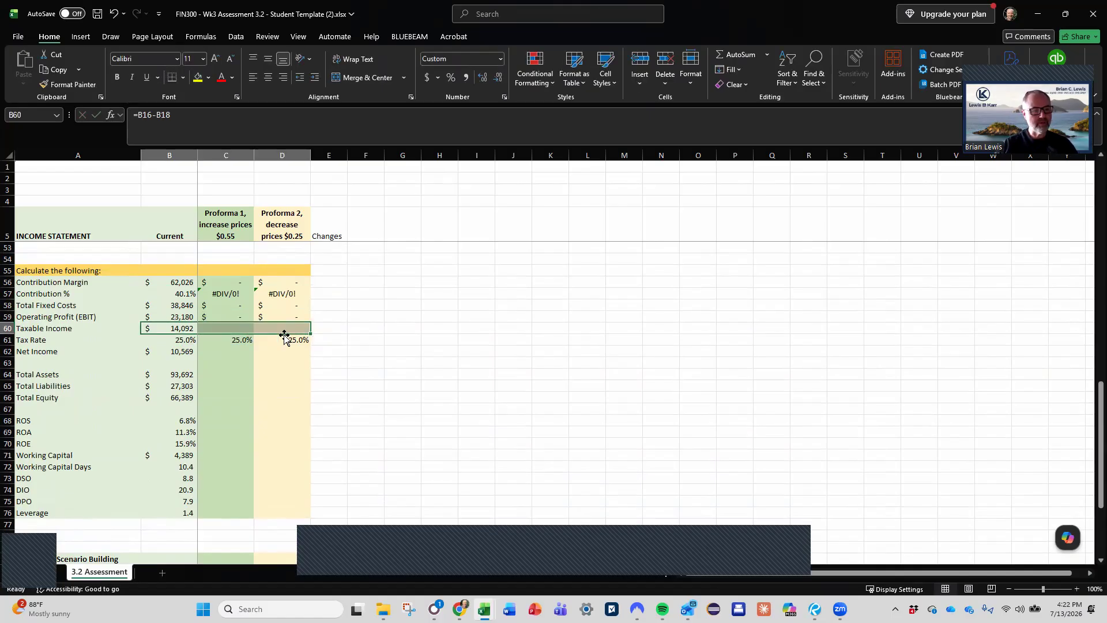
key("F2")
key("ctrl+Return")
- Fill the current Net Income formula in row 62 across both proforma columns
key("Down")
key("Down")
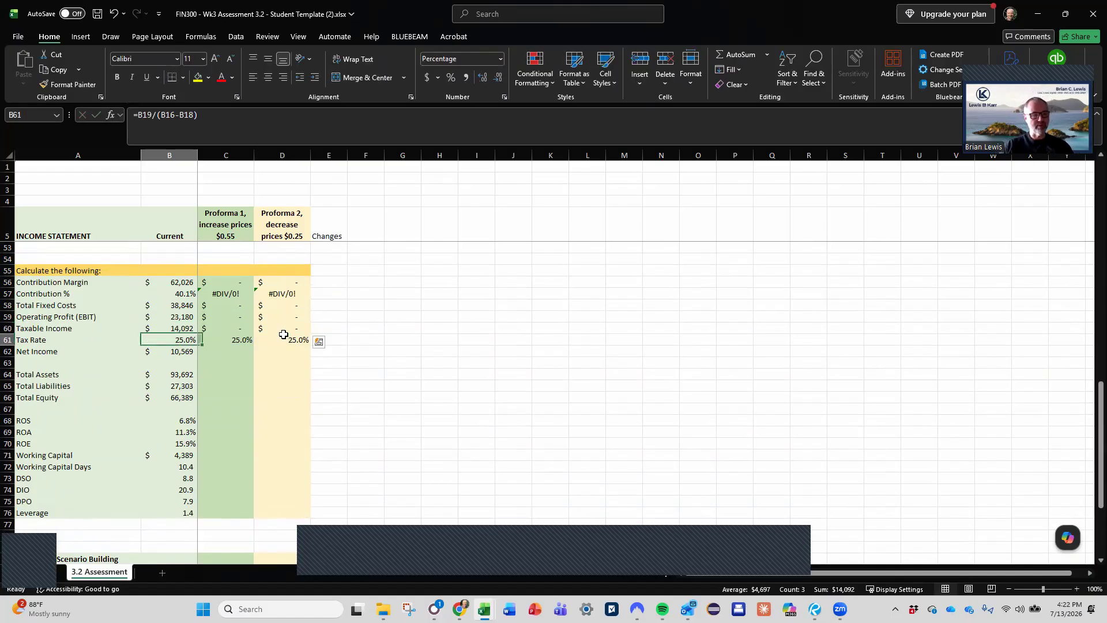
key("shift+Right")
key("shift+Right")
key("F2")
key("ctrl+Return")
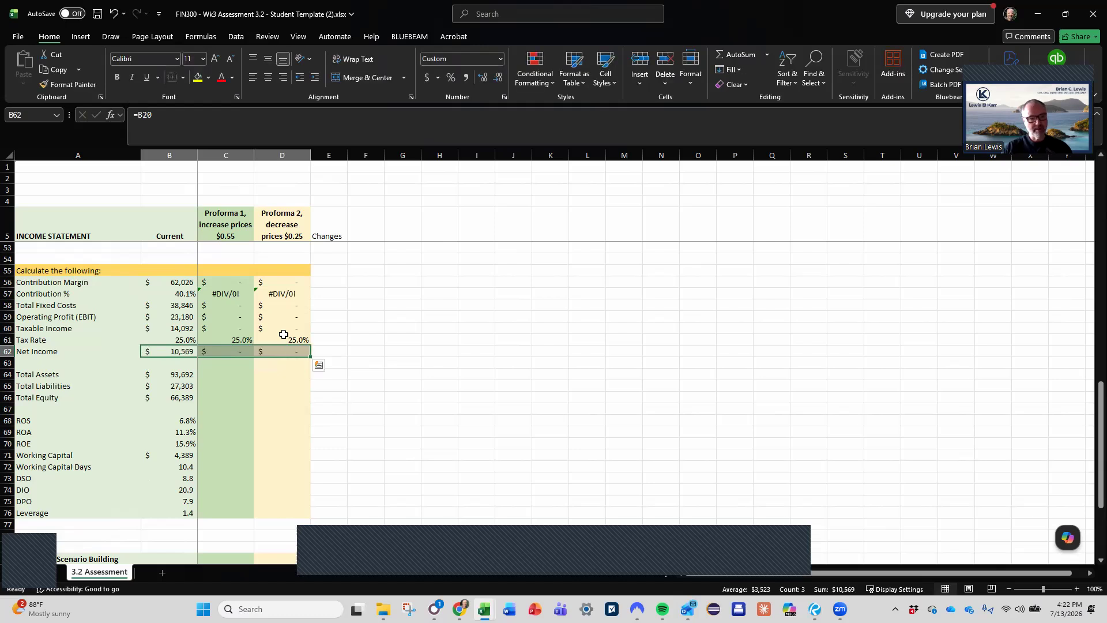
- Copy the current Total Assets through Leverage formulas in B64:B76 and paste only the formulas into both proforma columns, C64:D76
key("Down")
key("Down")
key("shift+Right")
key("shift+Right")
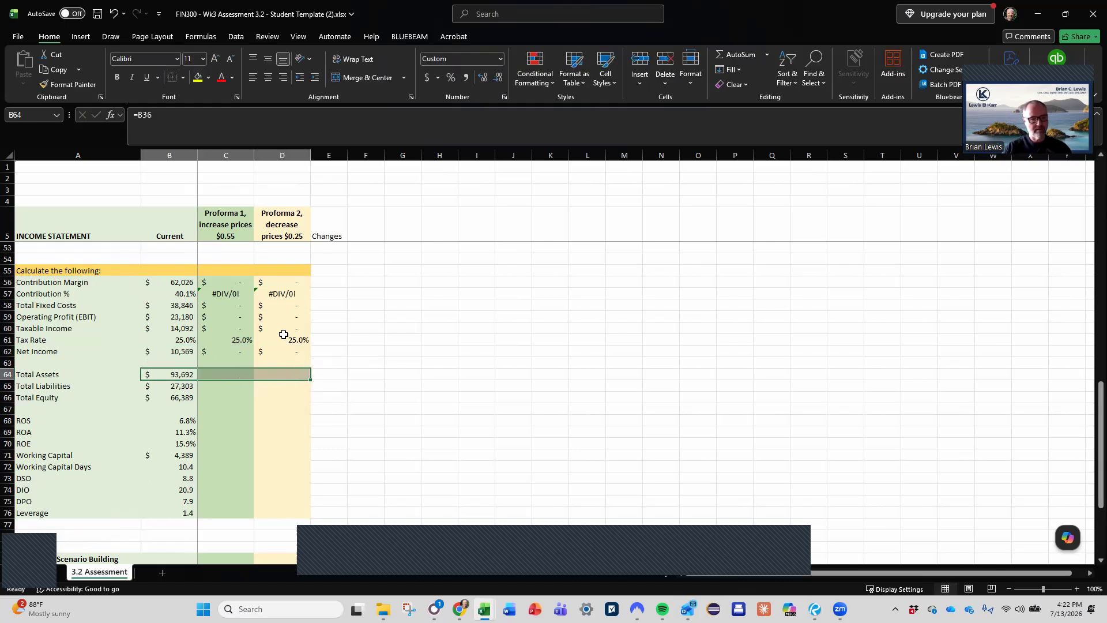
key("shift+Left")
key("shift+Left")
key("shift+Down")
key("shift+Down")
key("shift+Down")
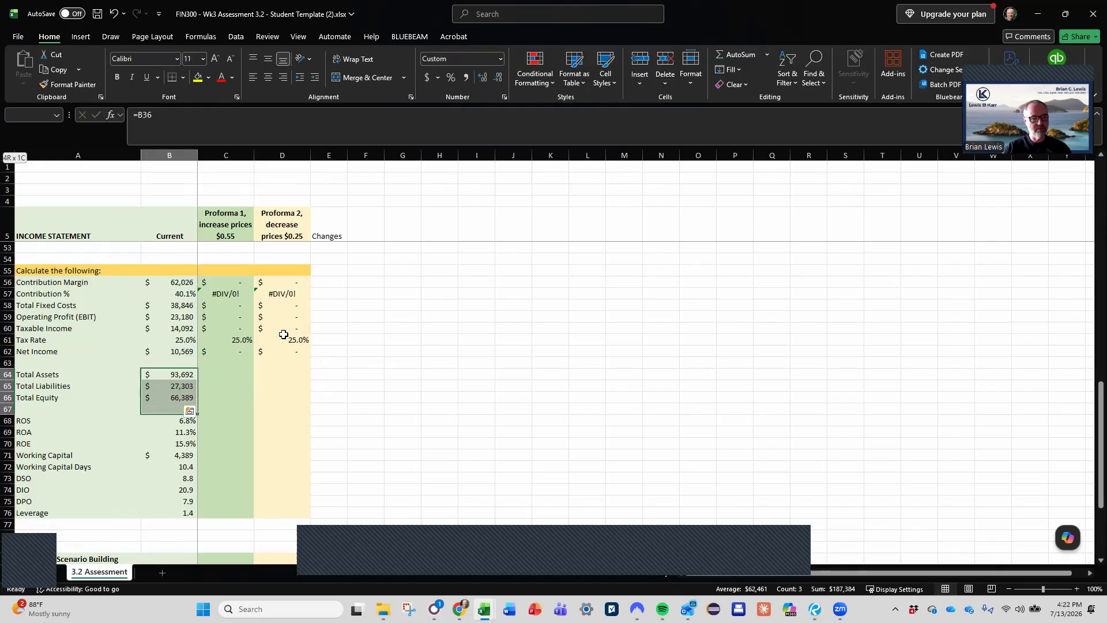
key("shift+Down")
key("shift+Down")
key("shift+Down")
key("shift+Down")
key("shift+Down")
key("shift+Down")
key("shift+Down")
key("shift+Down")
key("shift+Down")
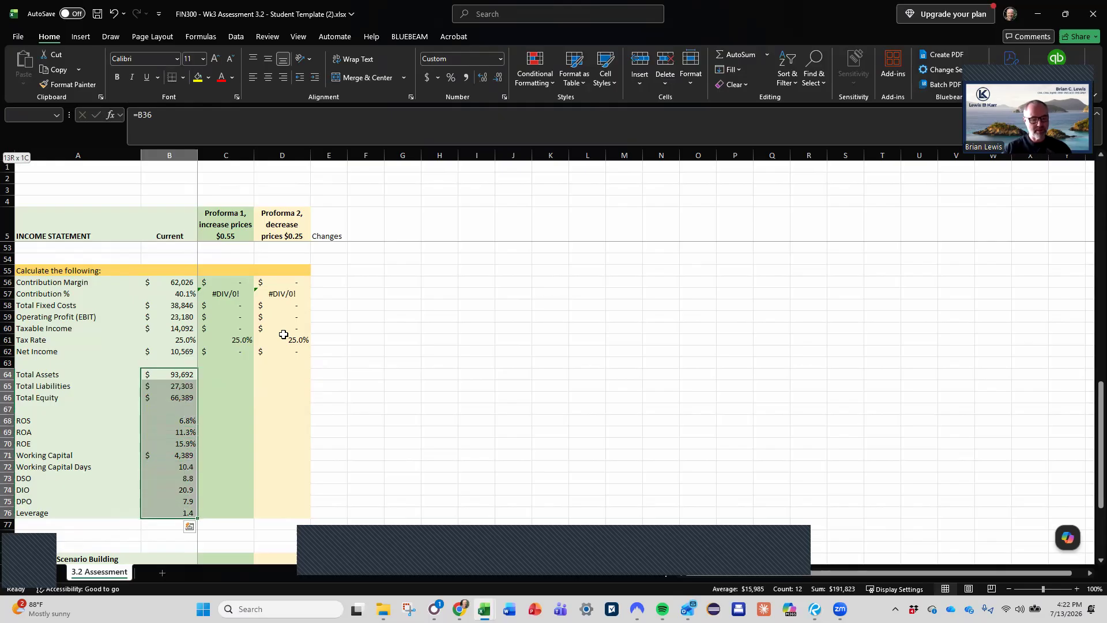
key("ctrl+c")
left_click(223, 382)
left_click_drag(224, 377, 274, 504)
right_click(272, 447)
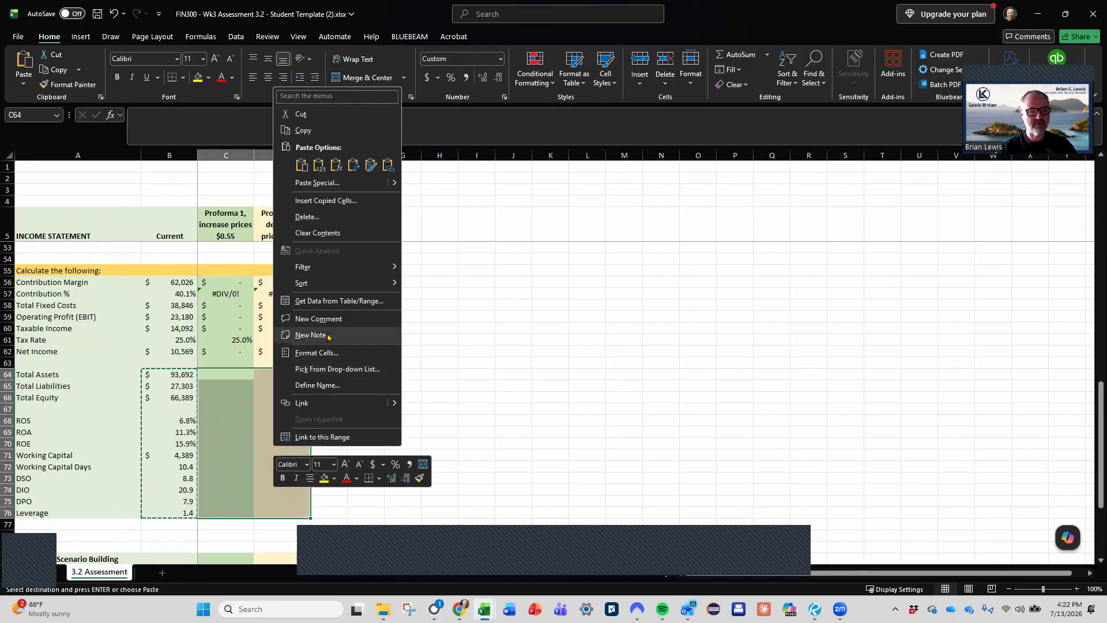
left_click(337, 165)
left_click(289, 455)
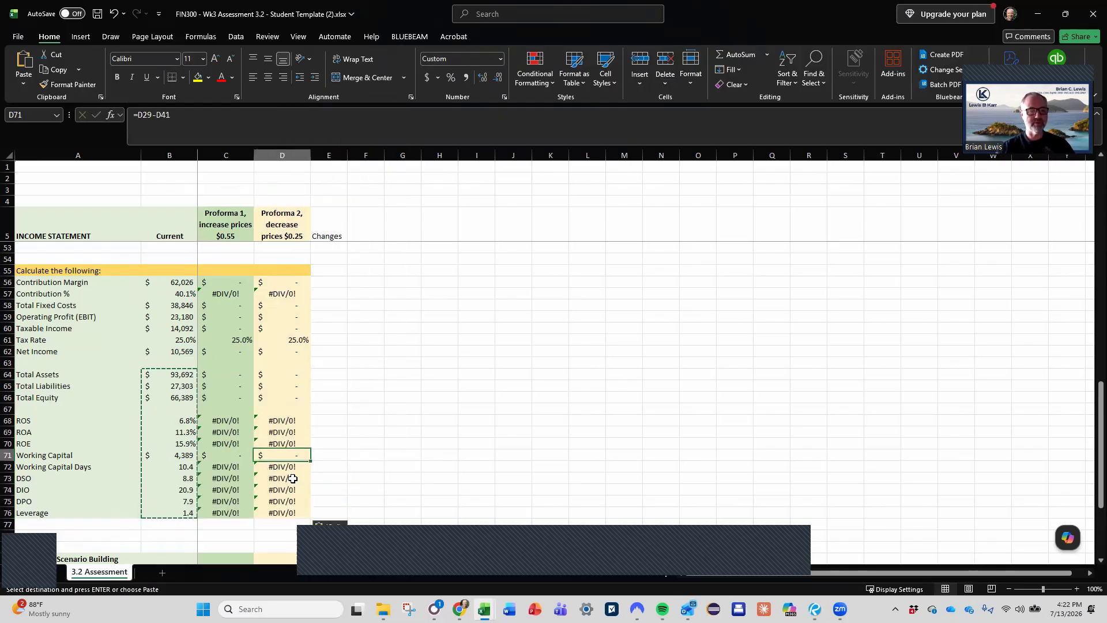
- Extend the Proforma 1 Tax Expense formula from C19 into Proforma 2, cell D19
scroll(293, 478, "down", 2)
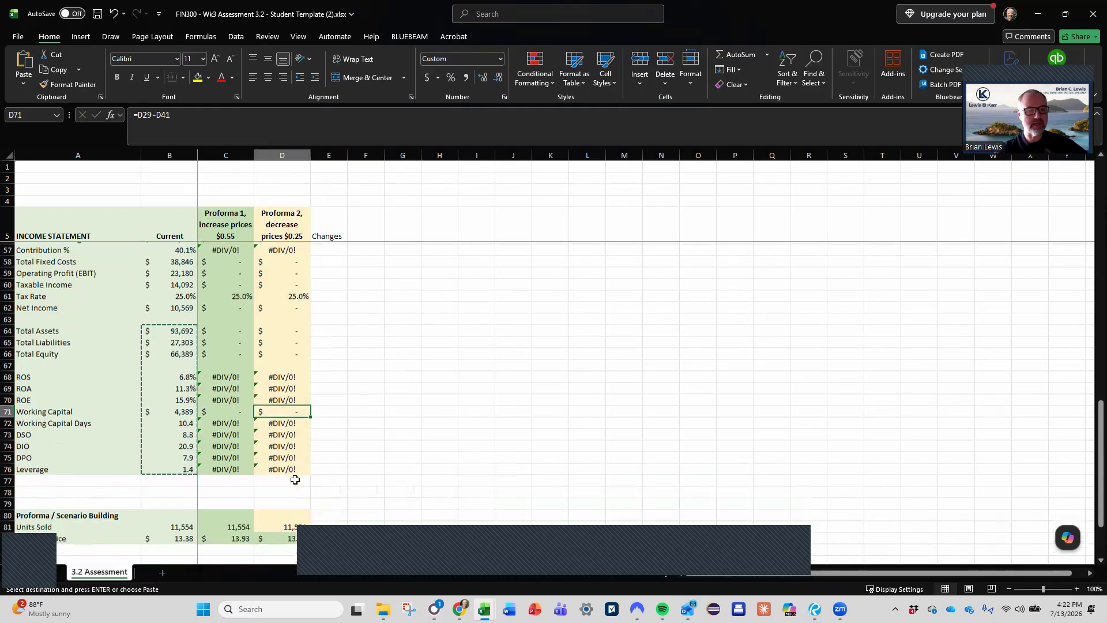
scroll(294, 480, "down", 1)
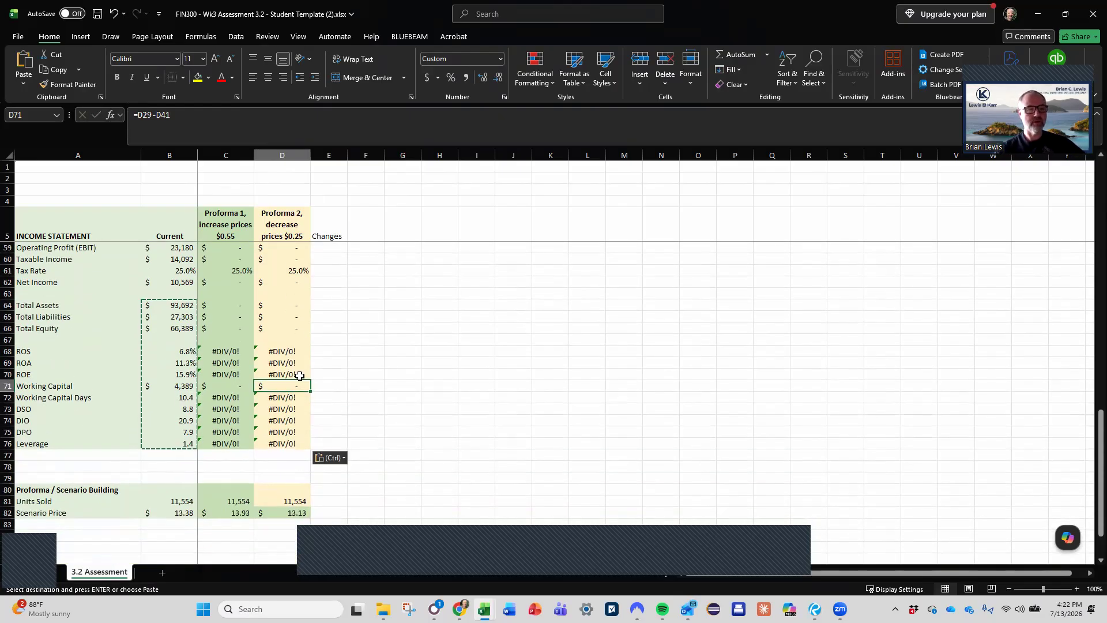
scroll(300, 375, "up", 18)
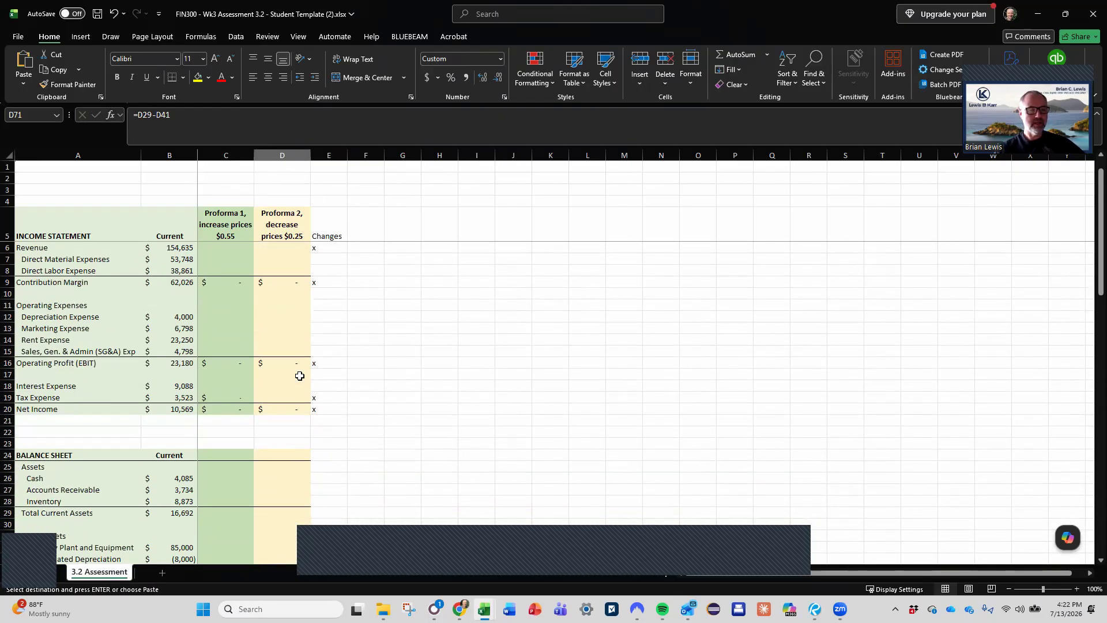
left_click(235, 396)
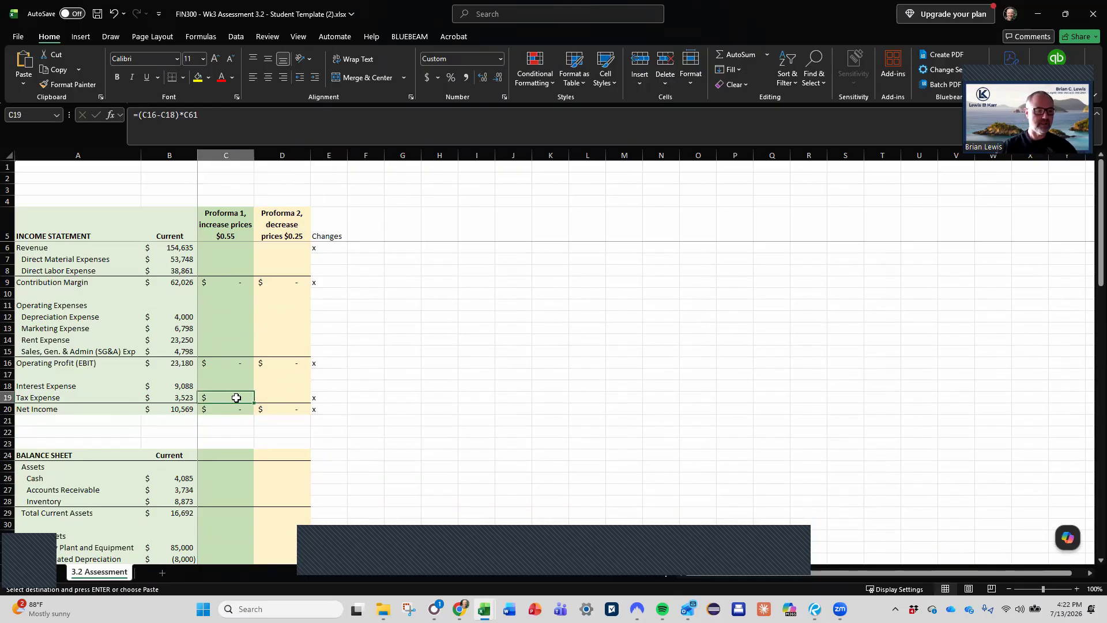
left_click_drag(236, 397, 297, 400)
key("Return")
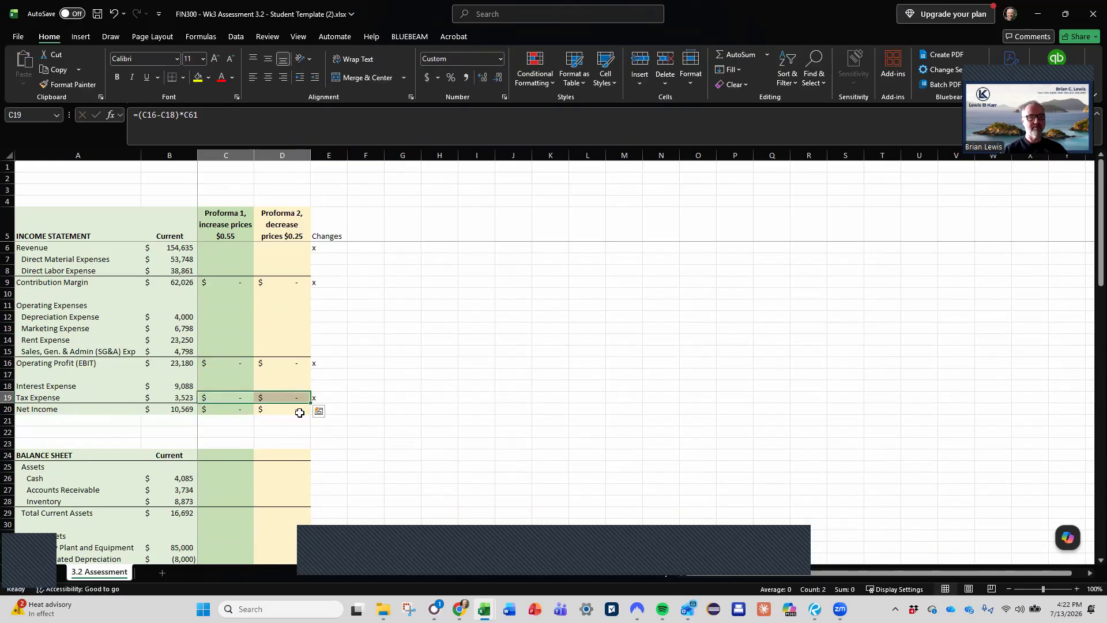
left_click(240, 396)
key("Right")
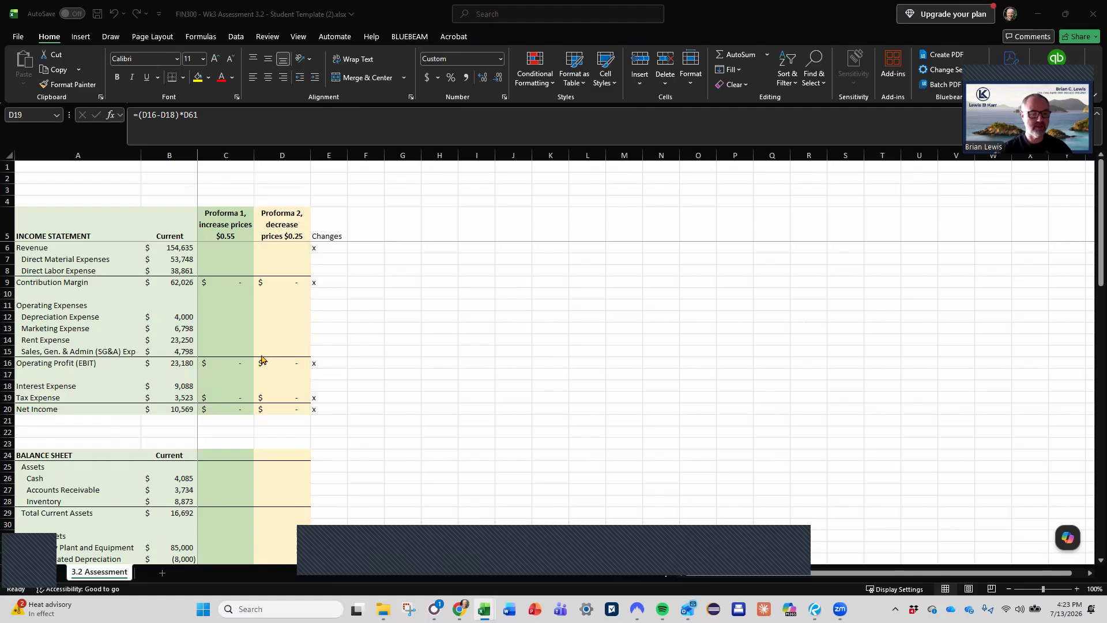
- Fill the balance sheet's Total Current Assets formula in row 29 across both proforma columns
scroll(297, 393, "down", 3)
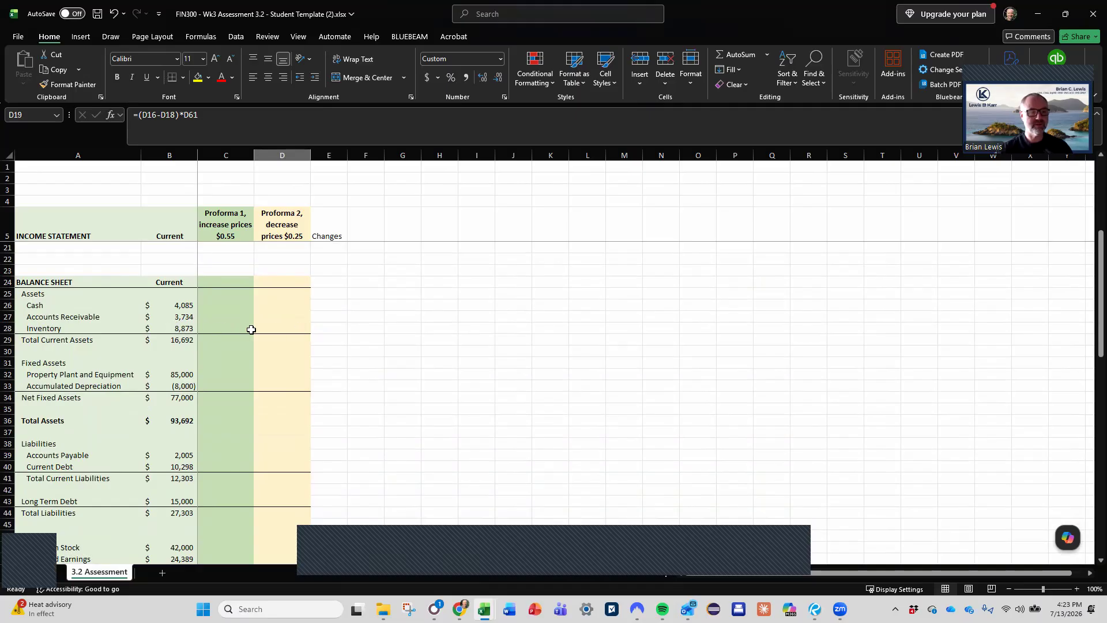
left_click(211, 327)
key("Down")
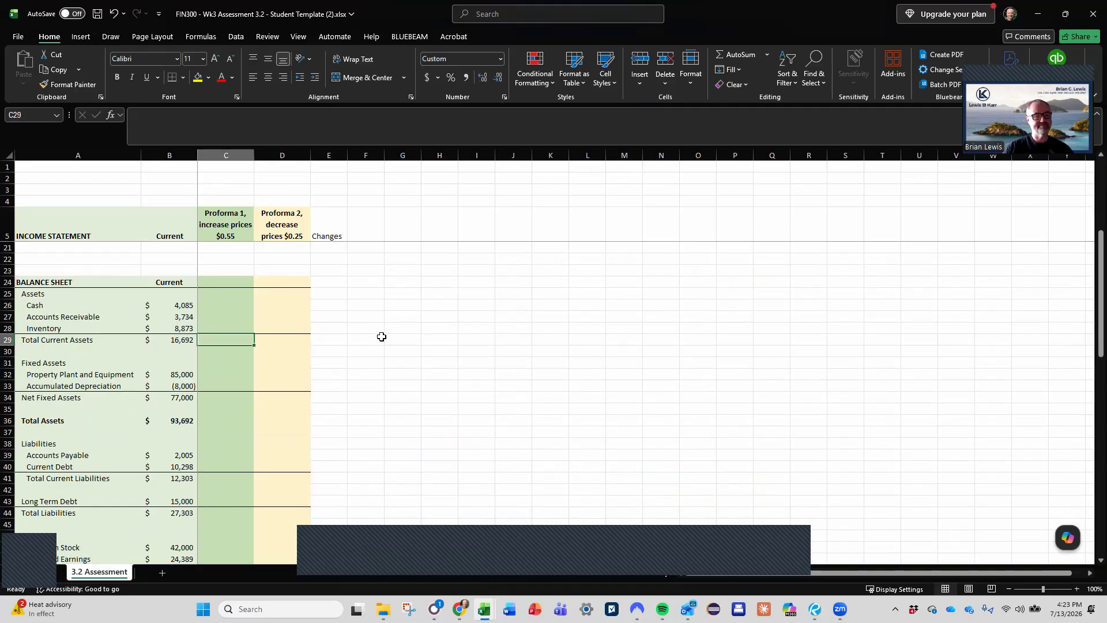
key("Left")
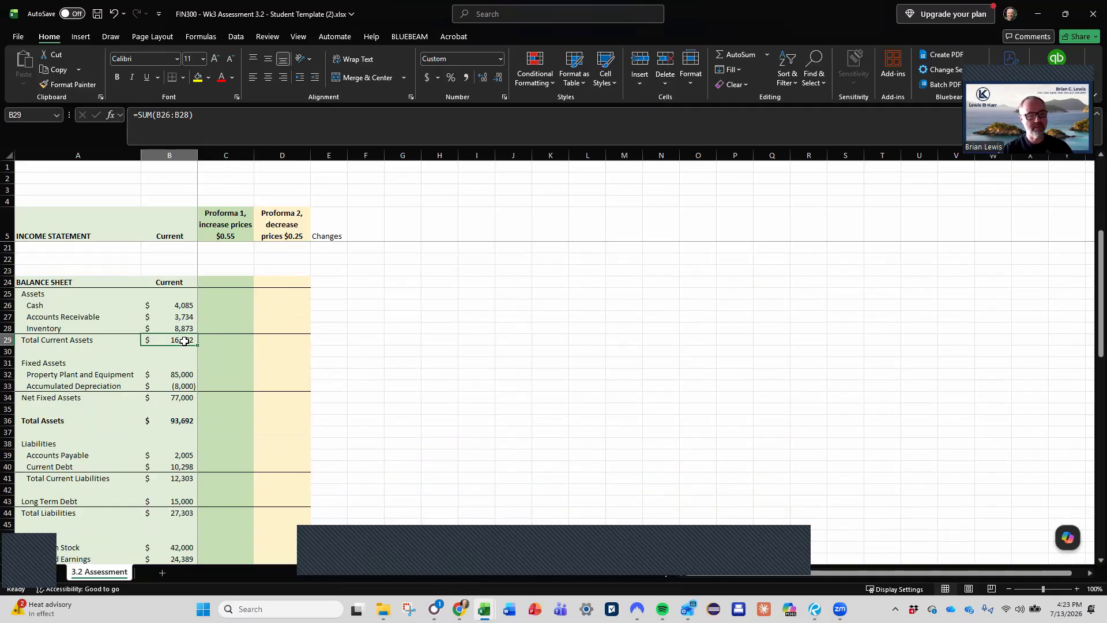
left_click(287, 341, "shift")
key("ctrl+r")
- Fill the Net Fixed Assets and Total Assets formulas in rows 34 and 36 across both proforma columns
key("Down")
key("Down")
key("Down")
key("Down")
key("Down")
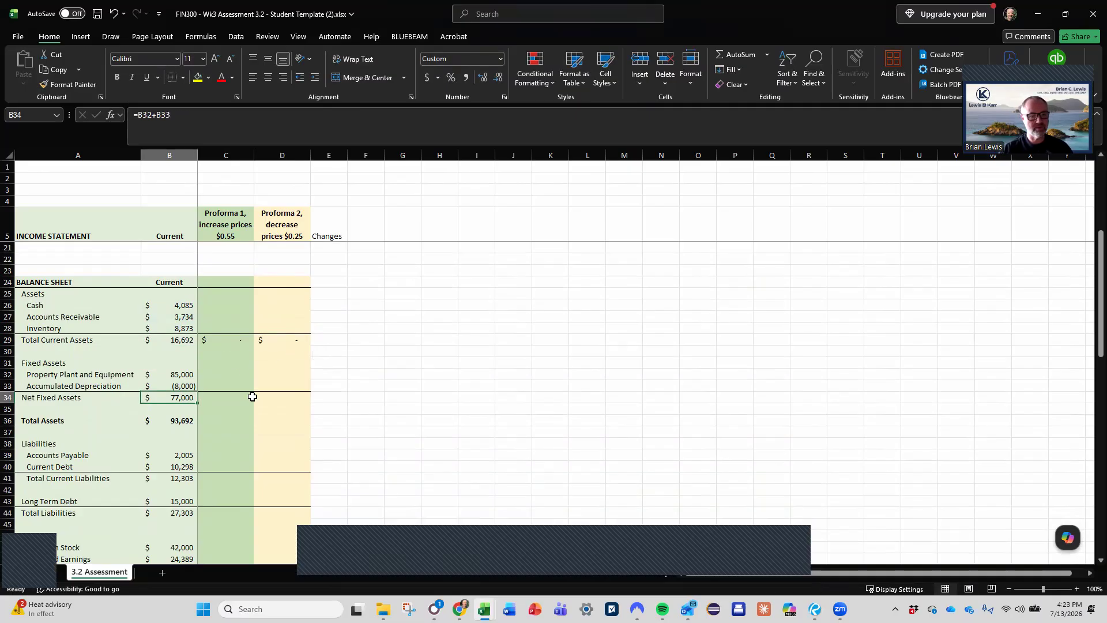
left_click(294, 398, "shift")
key("F2")
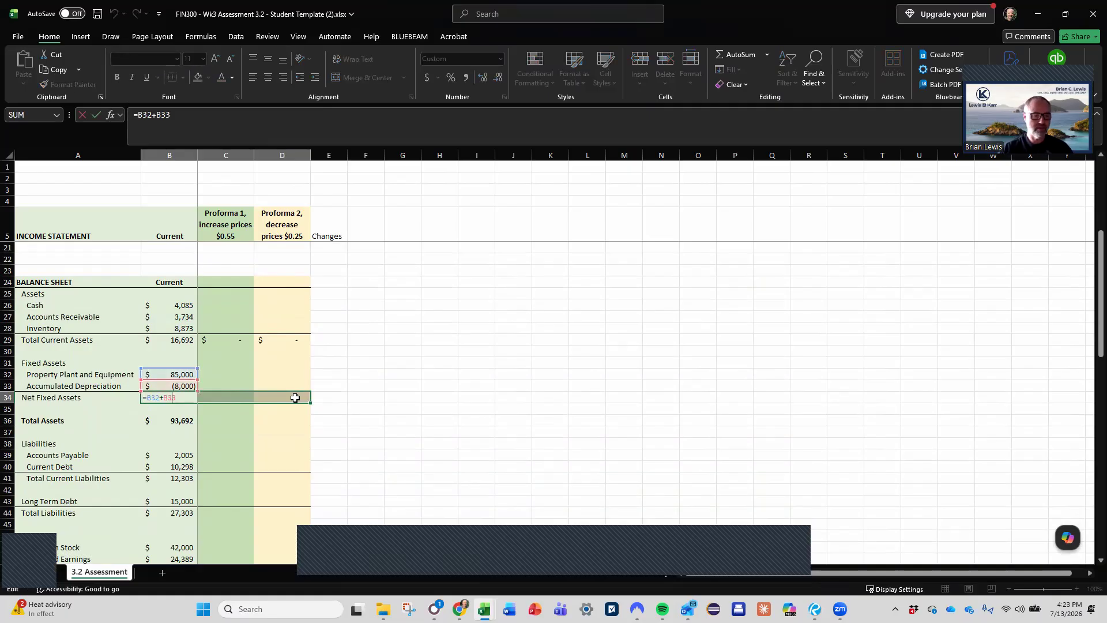
key("ctrl+Return")
left_click_drag(173, 420, 263, 420)
key("ctrl+r")
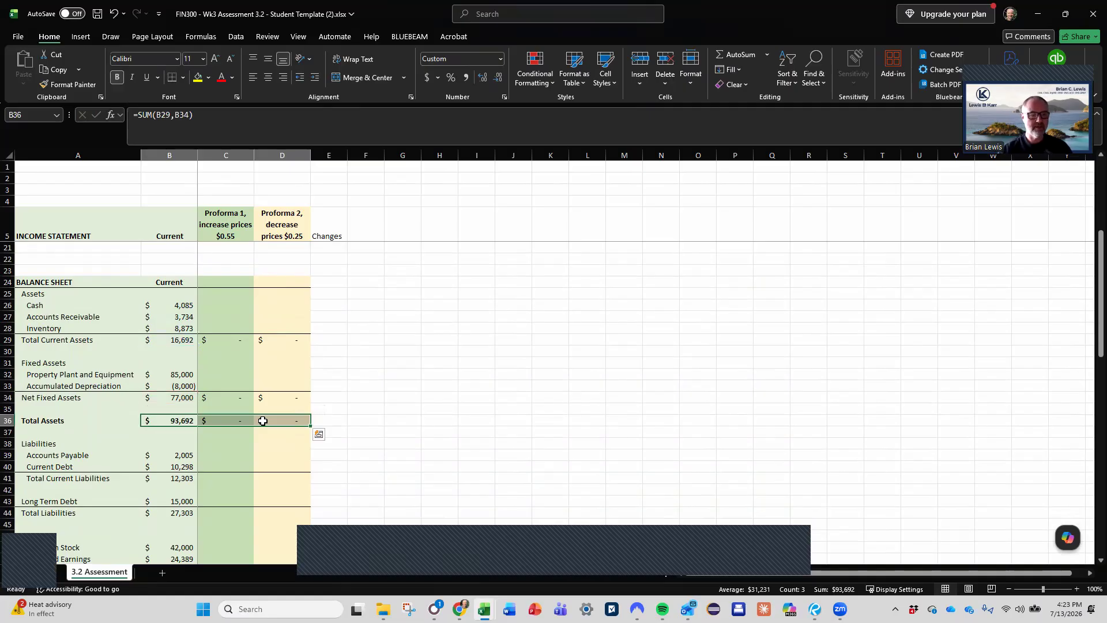
- Fill the Total Current Liabilities and Total Liabilities formulas in rows 41 and 44 across both proforma columns
scroll(263, 420, "down", 1)
left_click_drag(190, 443, 286, 440)
key("ctrl+r")
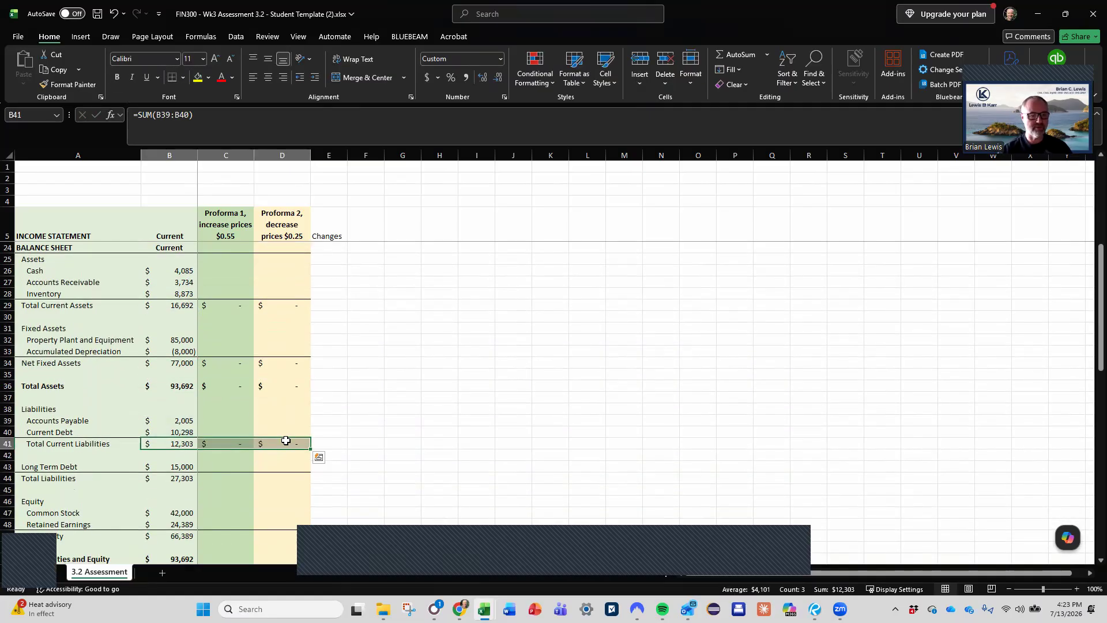
left_click_drag(183, 479, 265, 481)
key("ctrl+r")
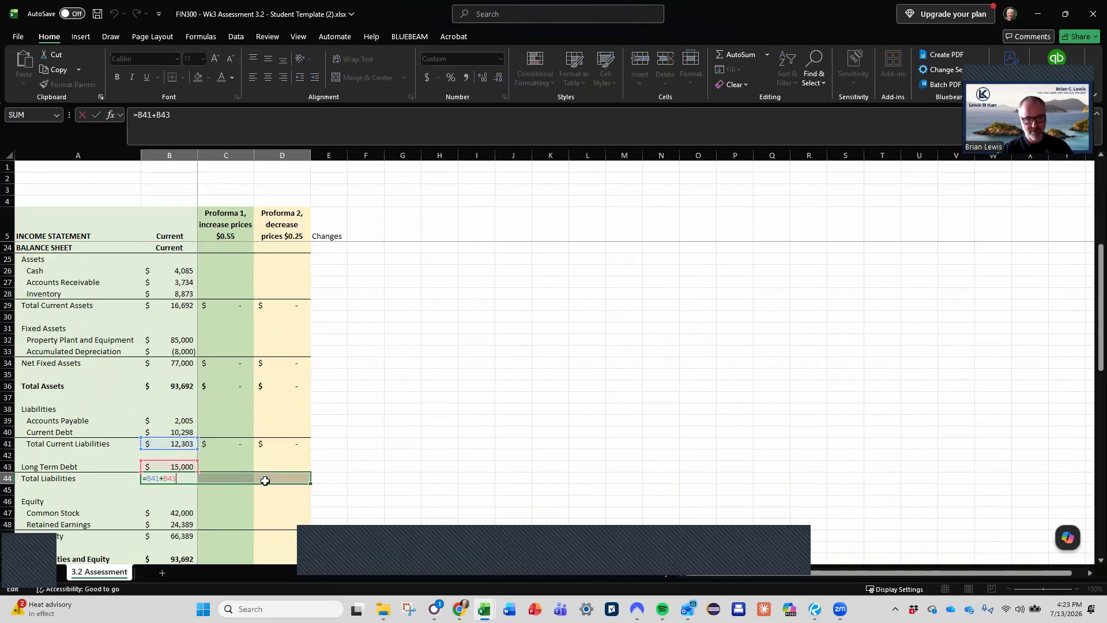
- Fill the Total Equity and Total Liabilities and Equity formulas in rows 49 and 51 across both proforma columns
scroll(265, 481, "down", 2)
scroll(266, 480, "down", 1)
left_click_drag(176, 434, 268, 438)
key("ctrl+r")
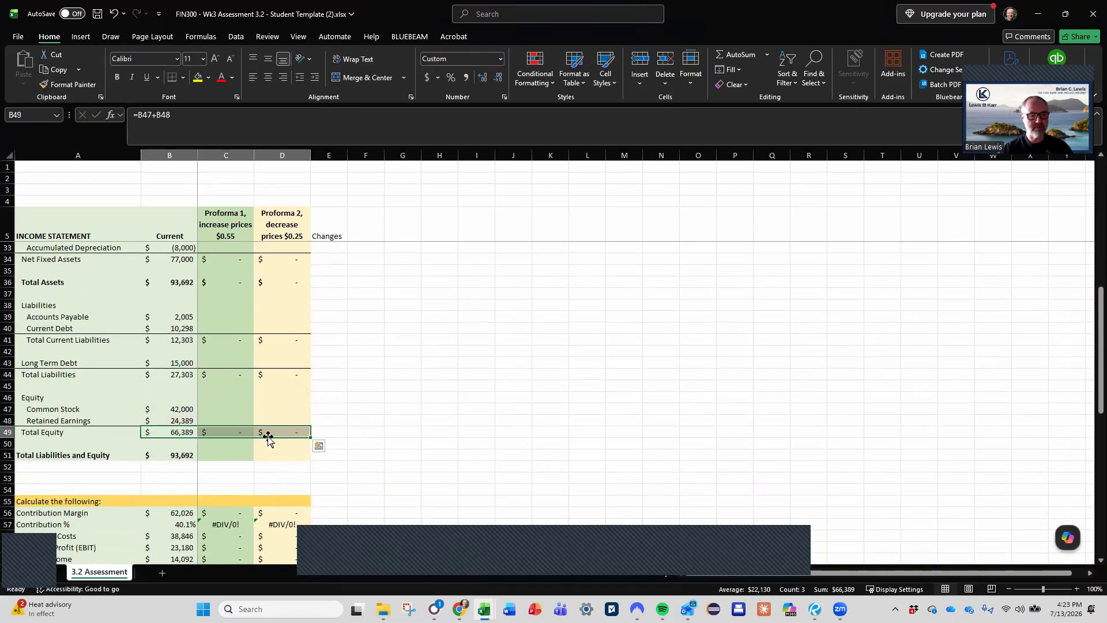
left_click_drag(173, 456, 275, 455)
key("ctrl+r")
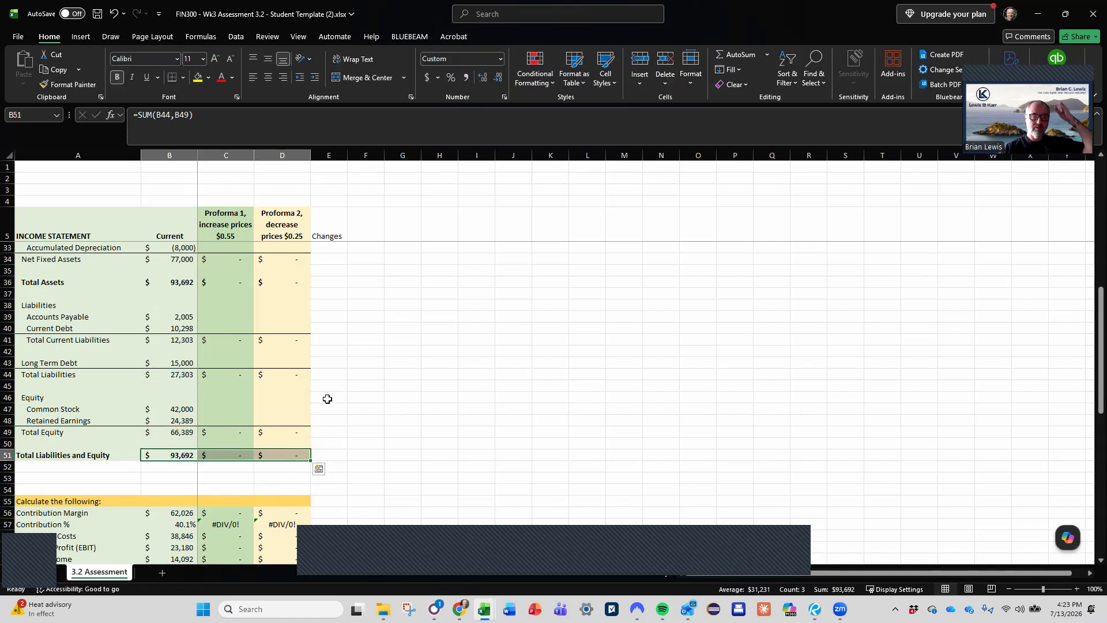
- Mark the Cash line as changing with an x in E26, and go to the current Accounts Receivable value in B27
scroll(323, 412, "up", 5)
left_click(328, 340)
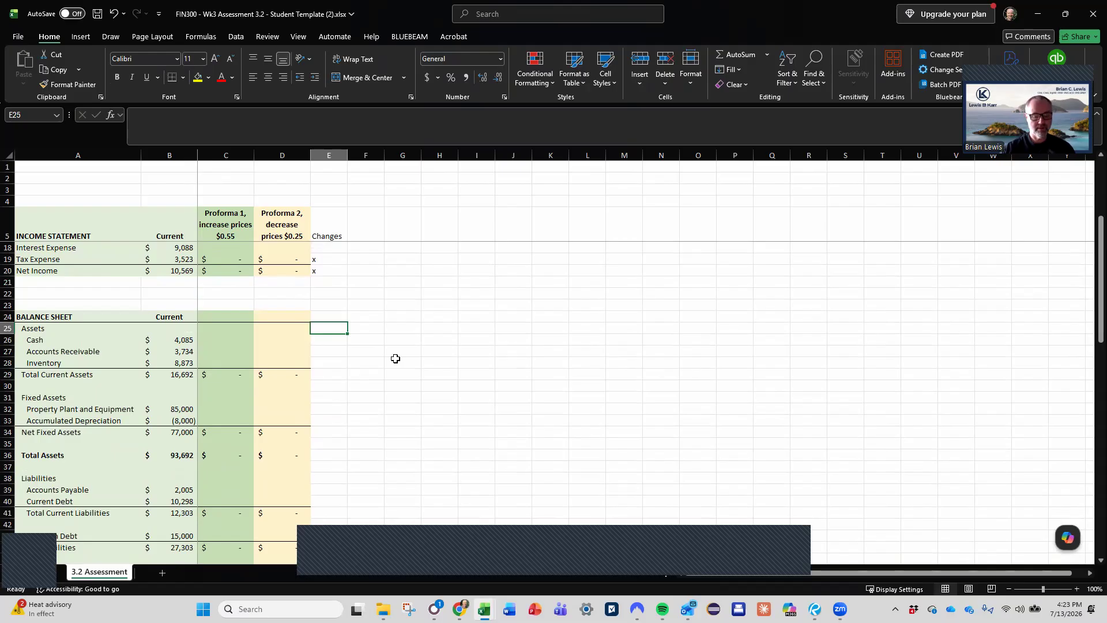
type("x")
key("Return")
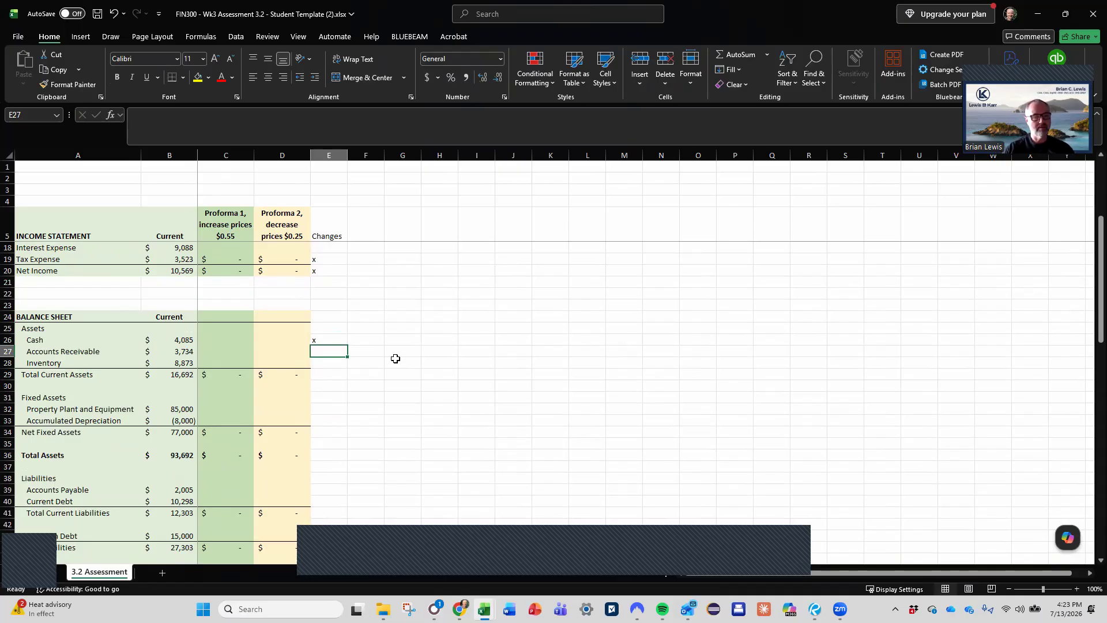
key("Left")
key("Left")
key("Left")
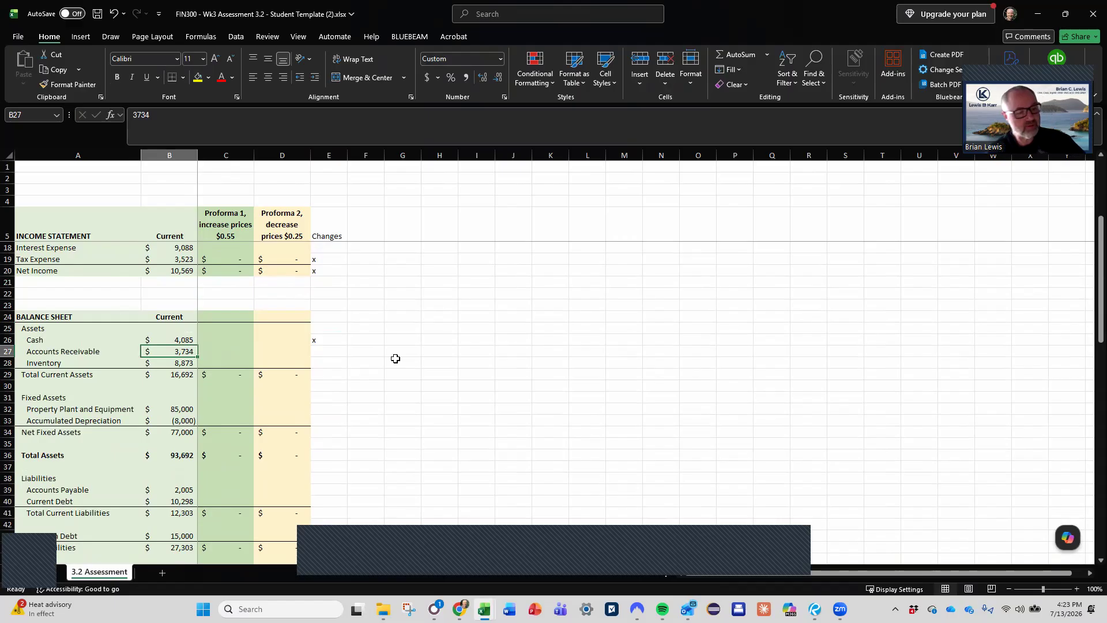
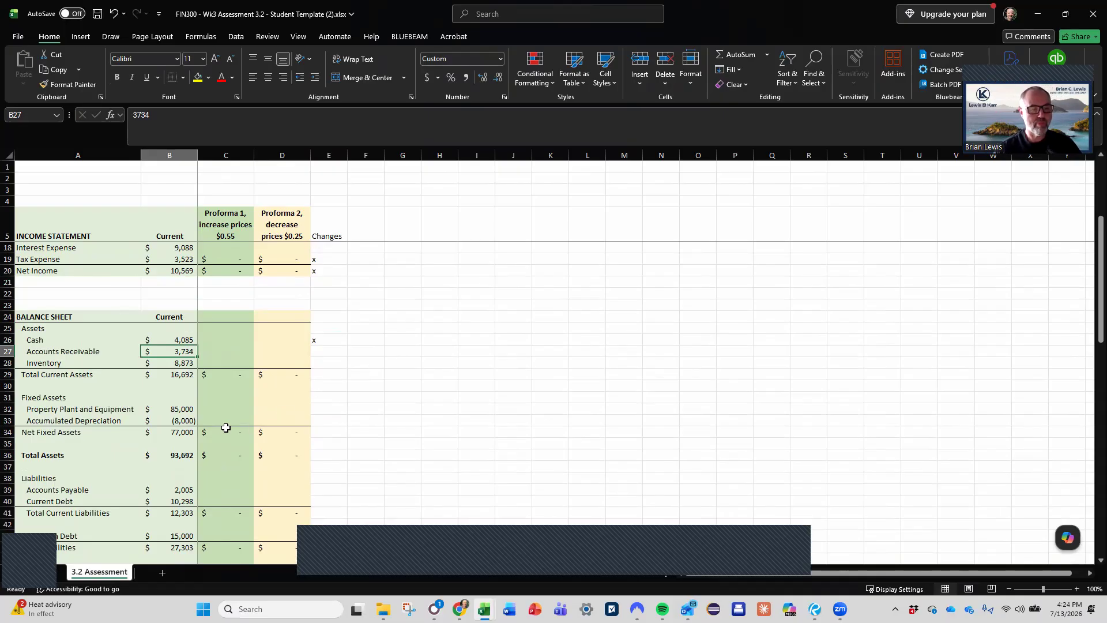
- Go to the DSO row in the calculations section and select its current-period formula in B73
scroll(222, 428, "down", 11)
scroll(223, 428, "down", 4)
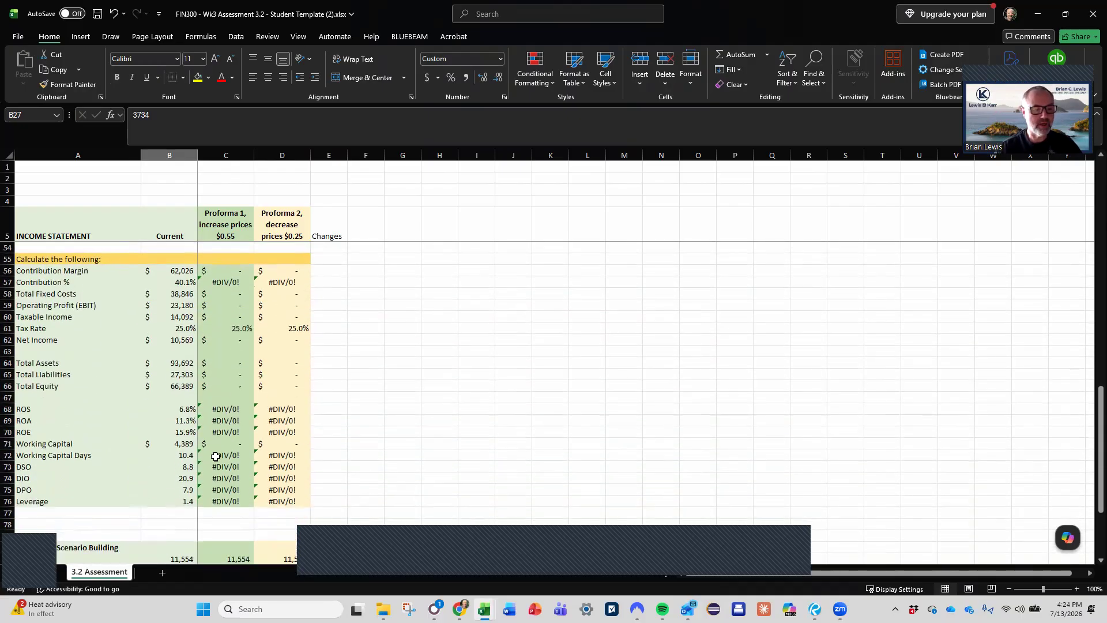
scroll(195, 425, "up", 3)
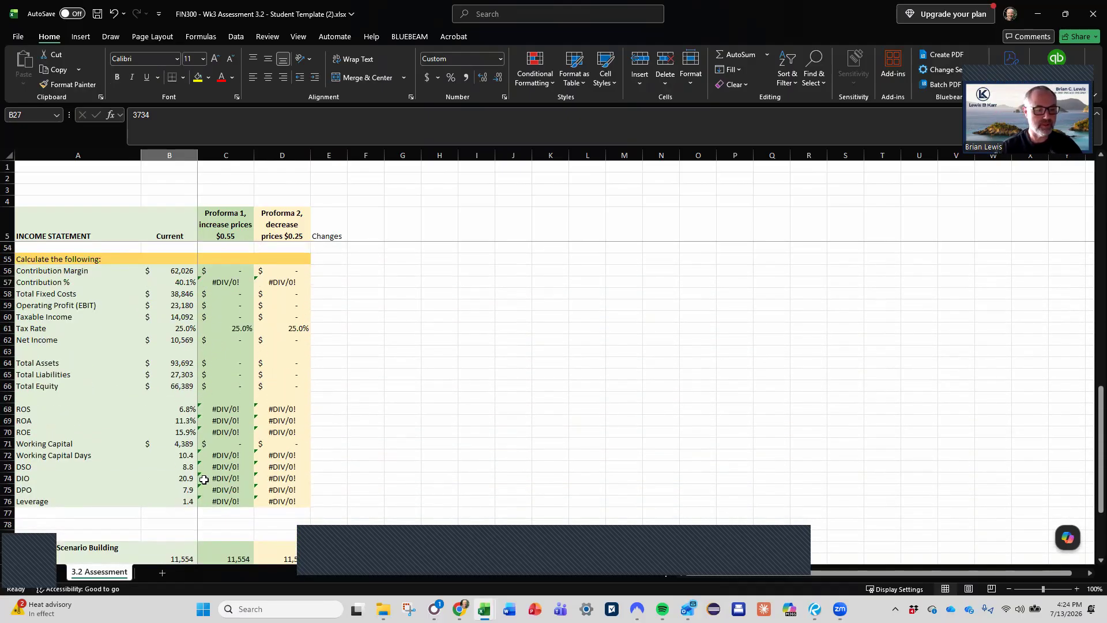
left_click(188, 466)
left_click_drag(189, 466, 307, 468)
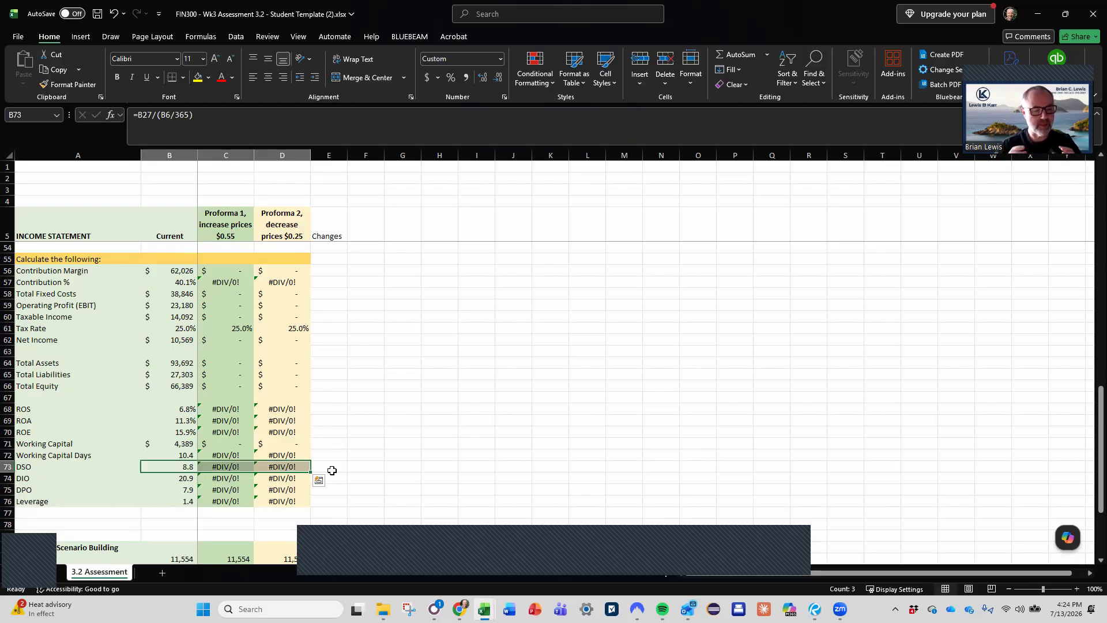
scroll(332, 470, "up", 3)
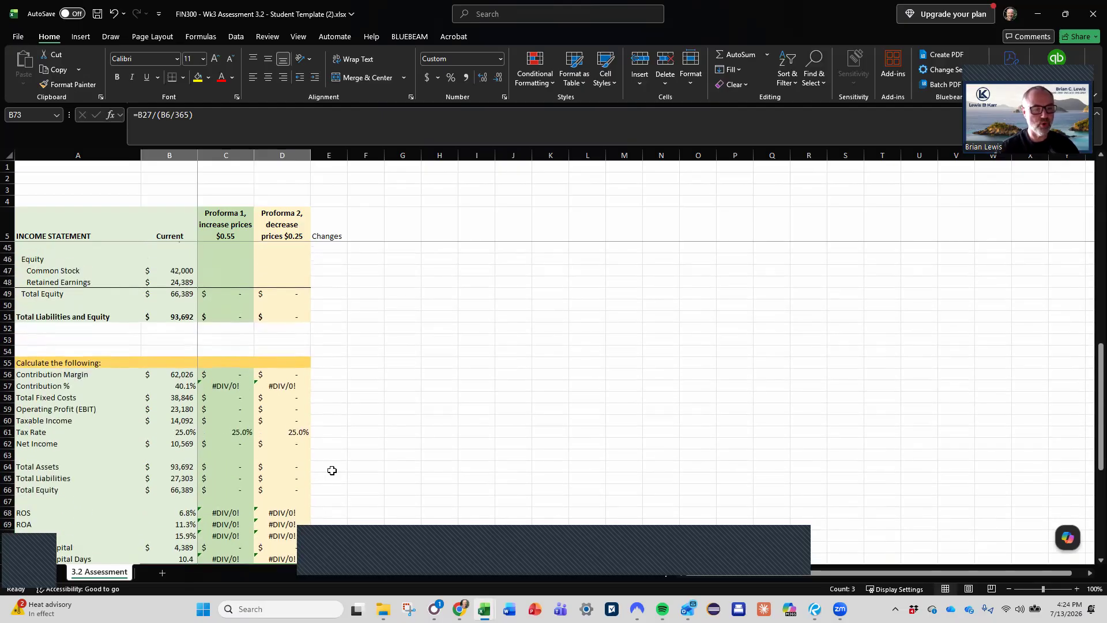
scroll(331, 470, "down", 3)
left_click(181, 466)
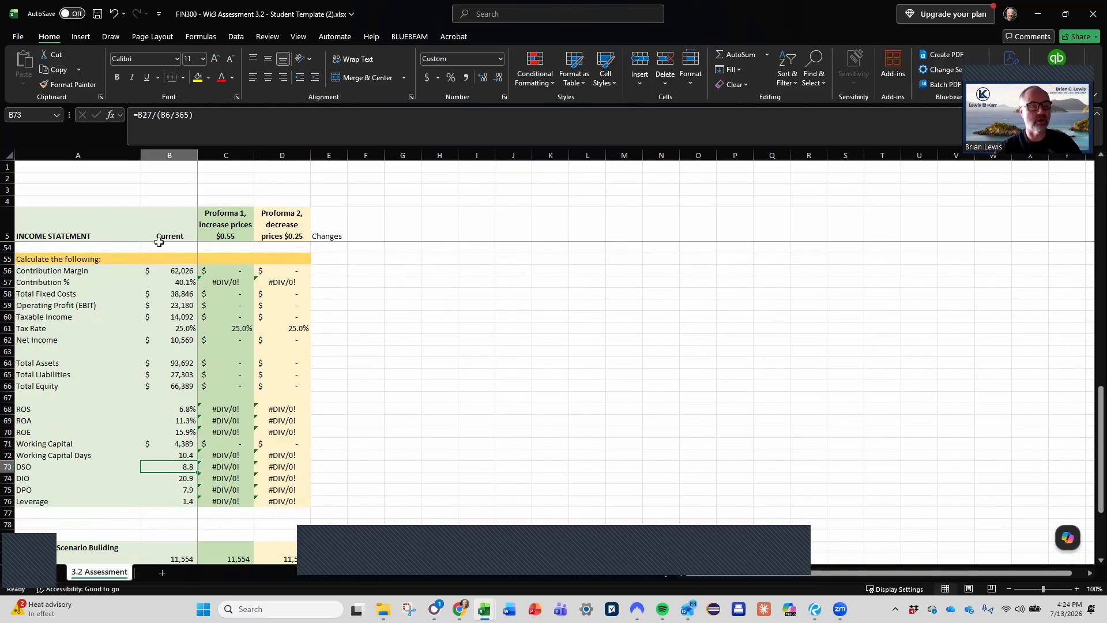
- Examine the B27 and B6 references in the current DSO formula in B73
left_click(139, 116)
double_click(142, 115)
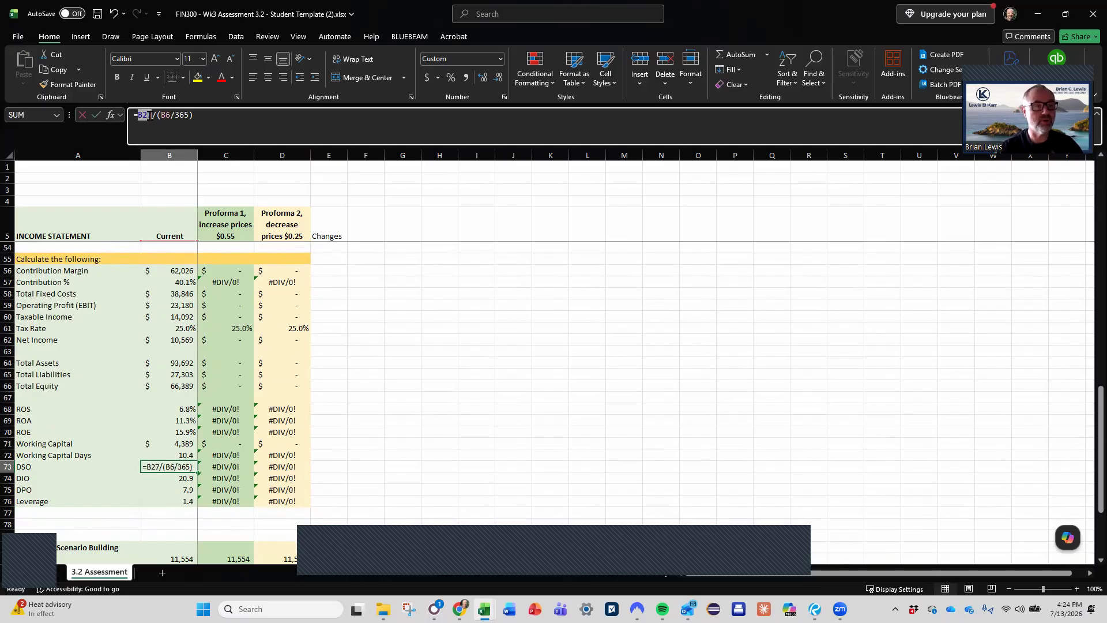
left_click(165, 116)
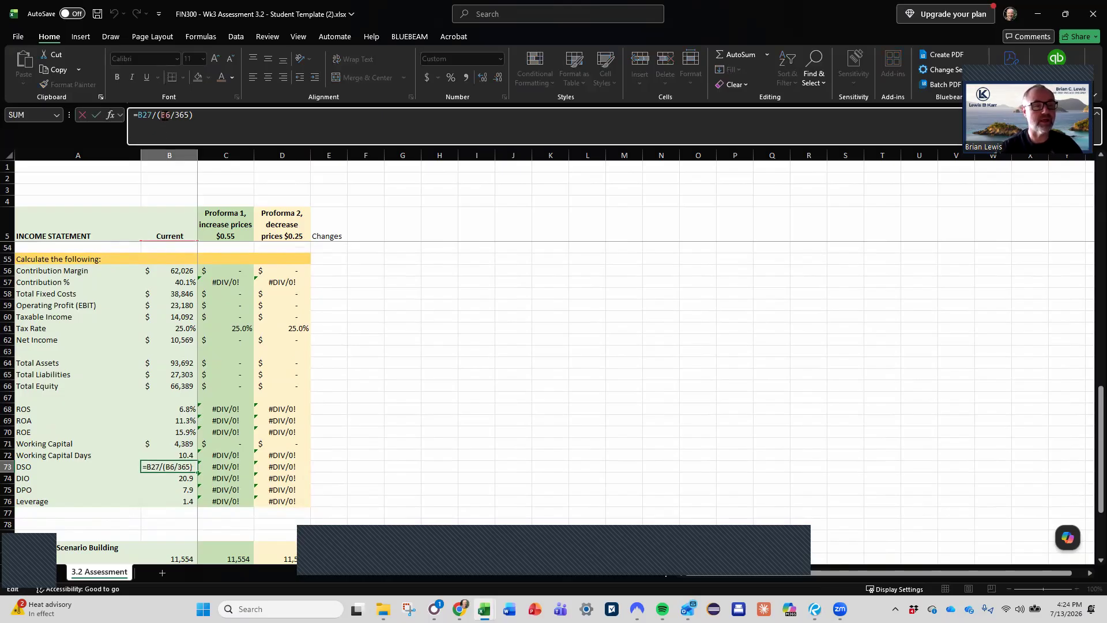
left_click(142, 115)
left_click_drag(142, 116, 150, 116)
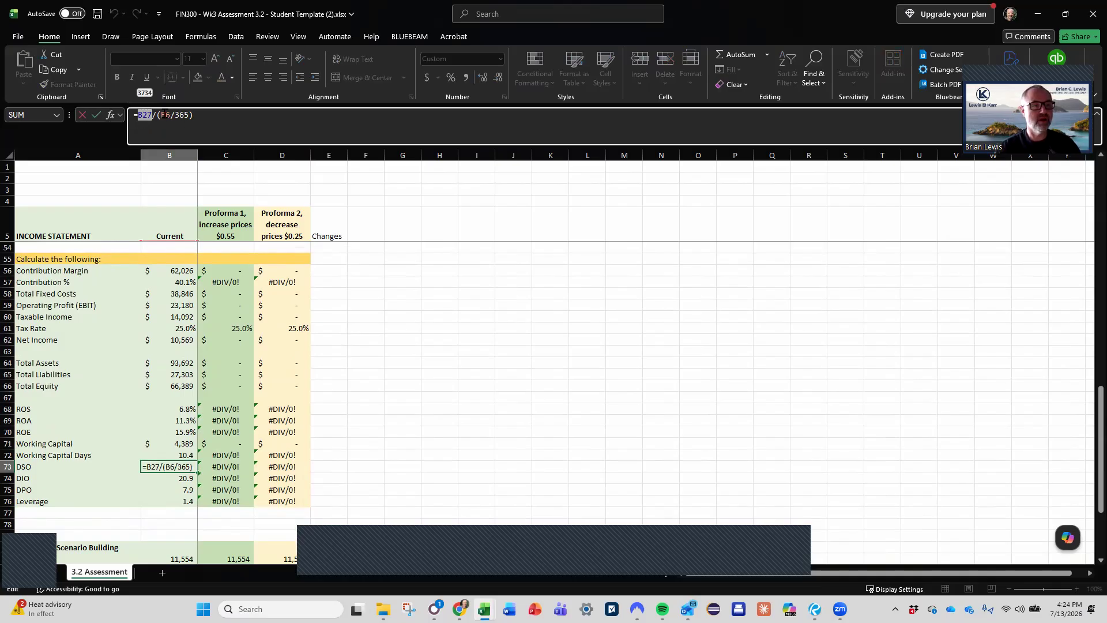
left_click_drag(161, 115, 169, 115)
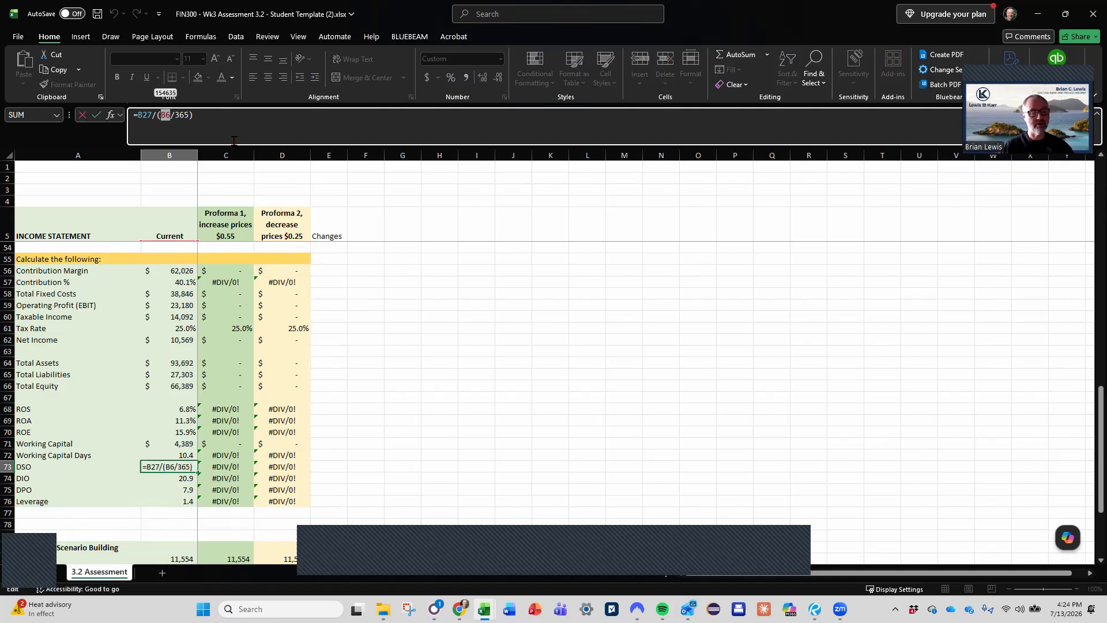
left_click_drag(136, 117, 149, 118)
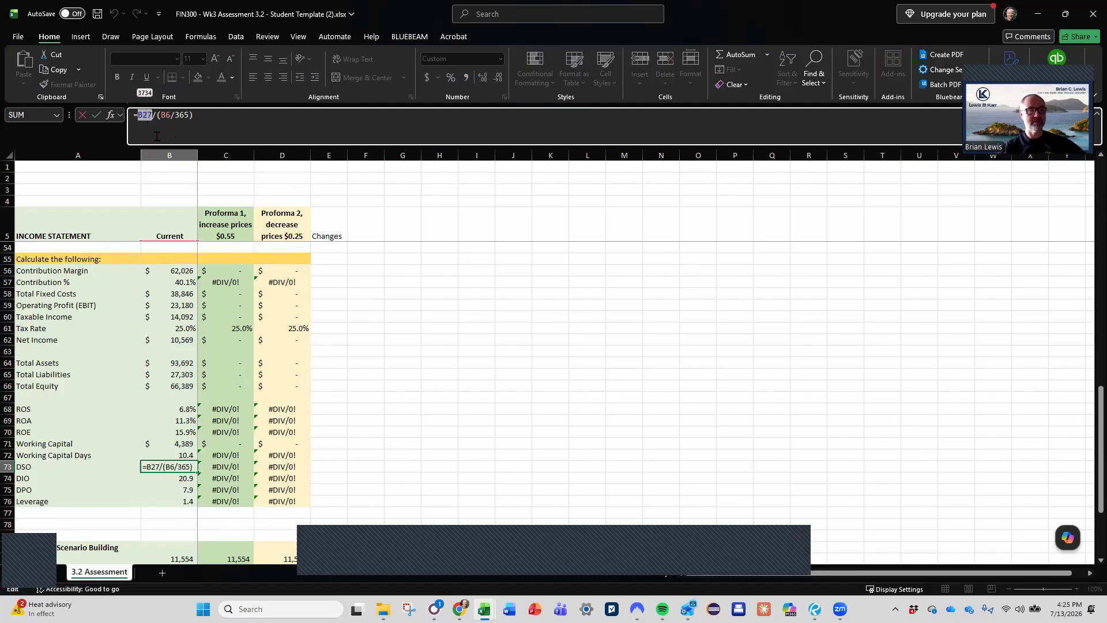
left_click(261, 306)
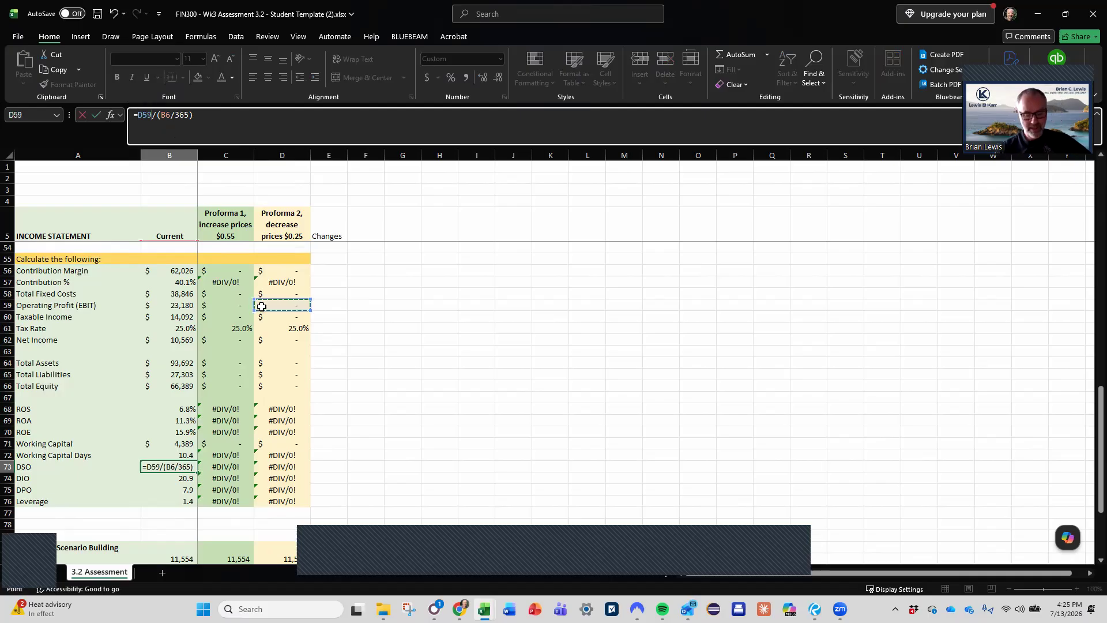
key("Return")
key("ctrl+z")
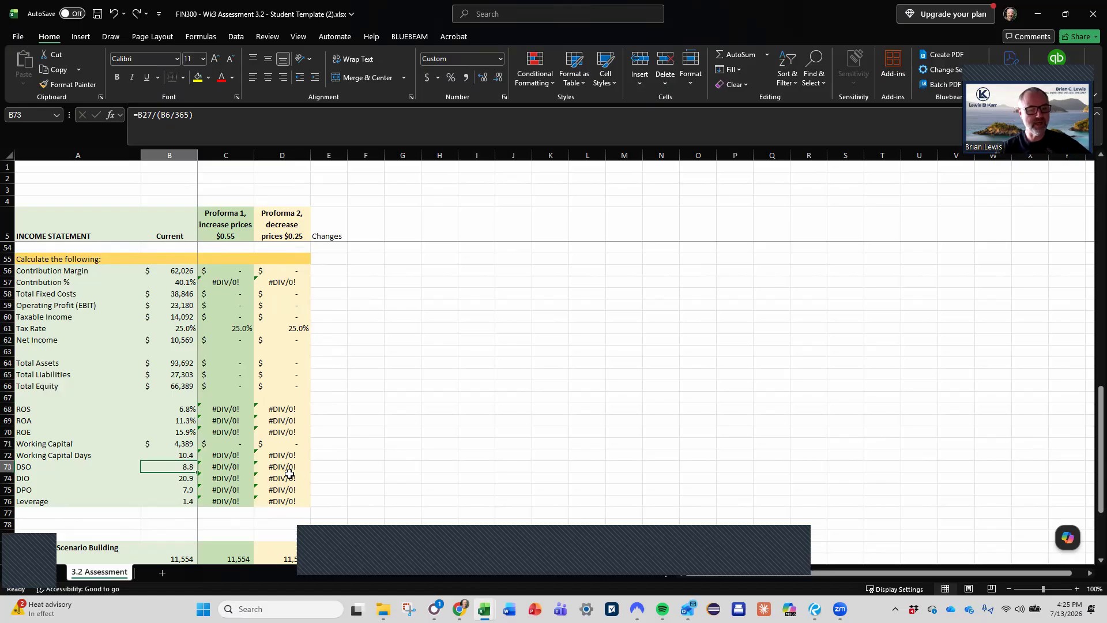
- Check the proforma DSO cells C73:D73, and mark Cash and Accounts Receivable as changing with an x in E26 and E27
mouse_move(232, 467)
left_mouse_down()
mouse_move(315, 468)
mouse_move(253, 464)
left_mouse_up()
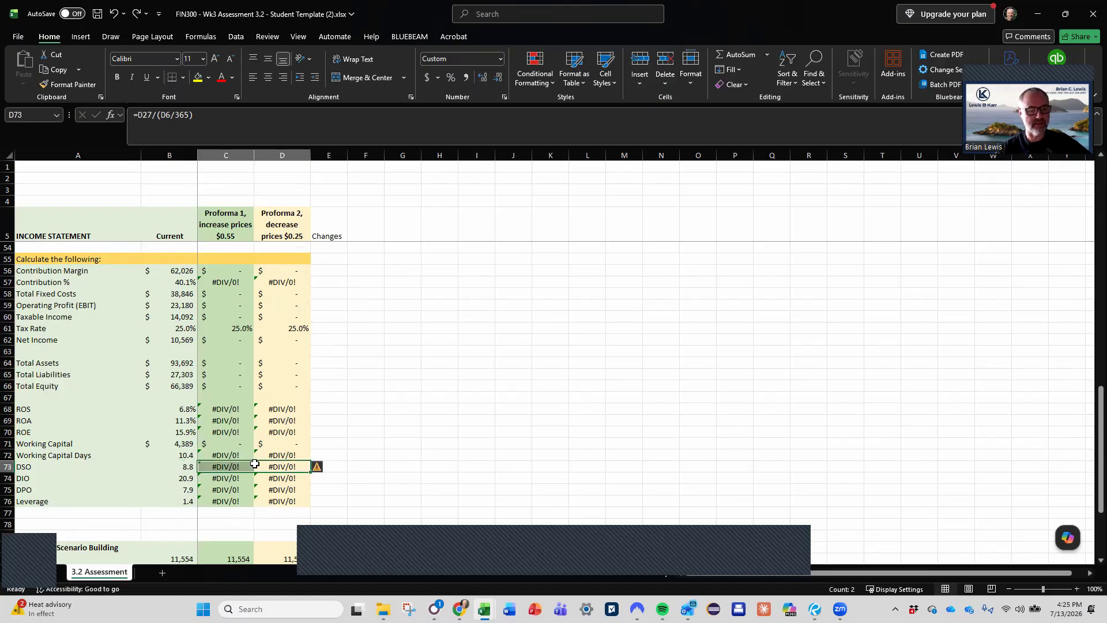
scroll(362, 429, "up", 14)
scroll(362, 429, "down", 4)
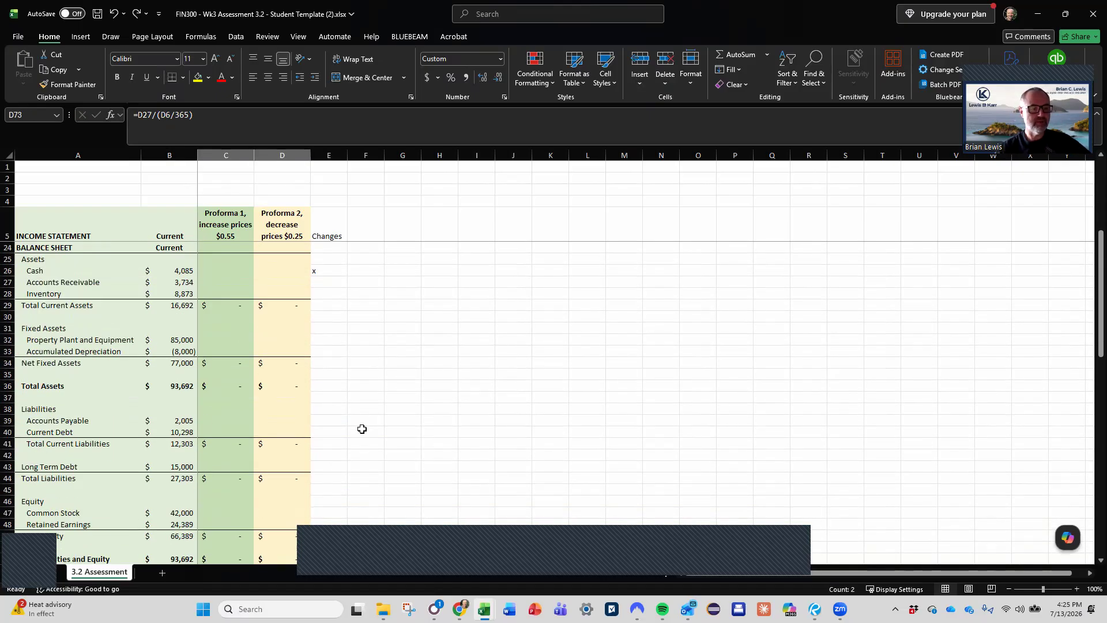
scroll(362, 429, "down", 3)
scroll(272, 344, "up", 5)
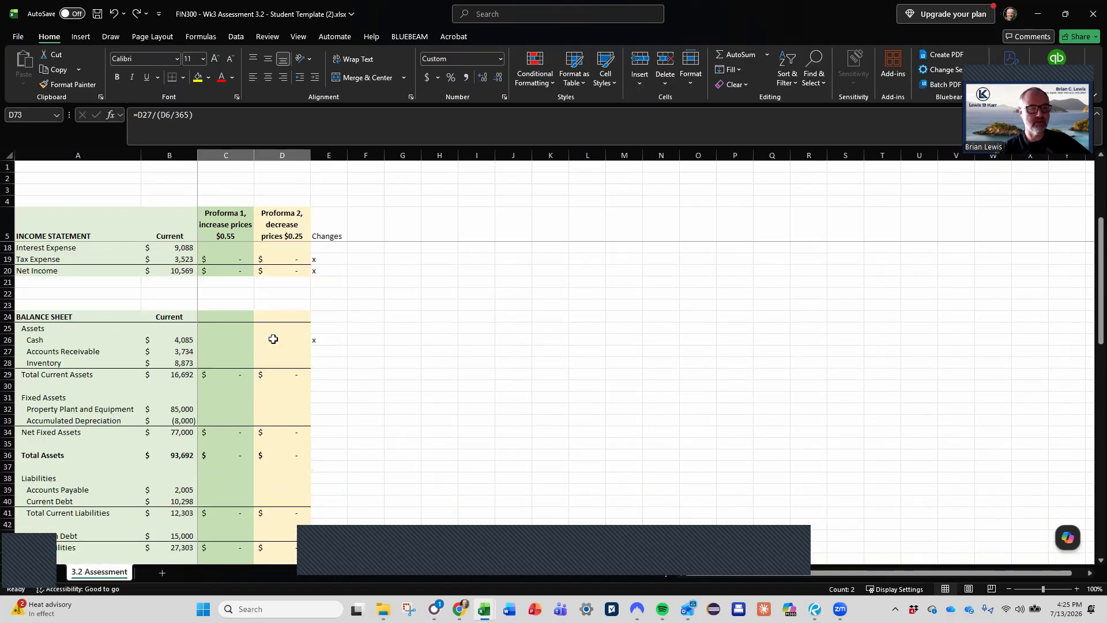
left_click(324, 340)
type("x")
key("Return")
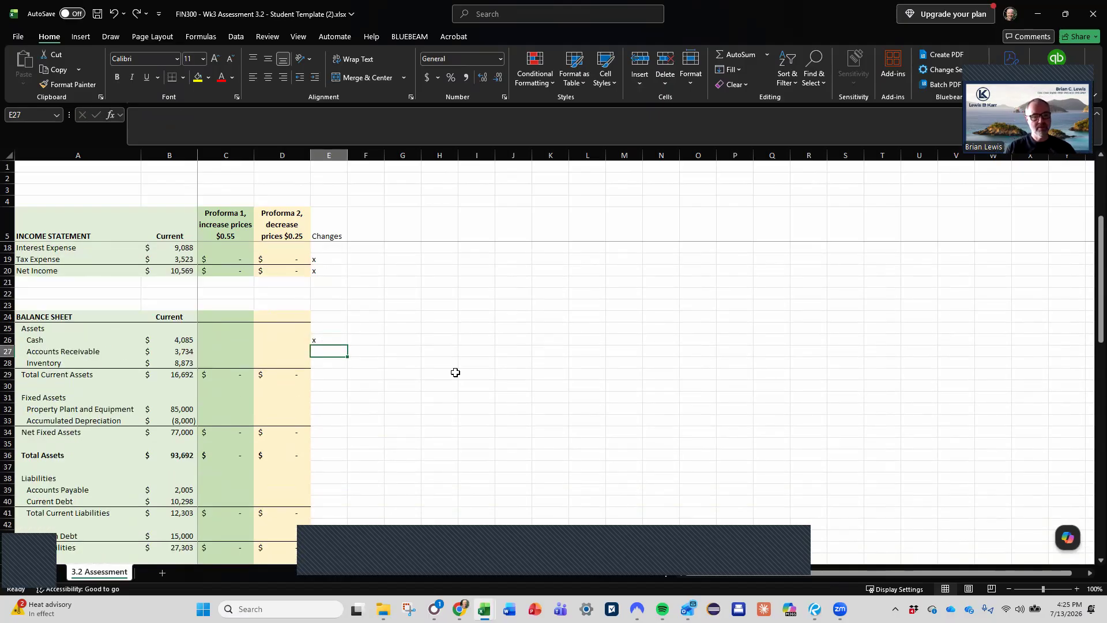
type("x")
key("Return")
- Mark the Total Current Assets line as changing with an x in E29
key("Down")
key("Down")
key("Down")
key("Down")
key("Down")
key("Down")
key("Down")
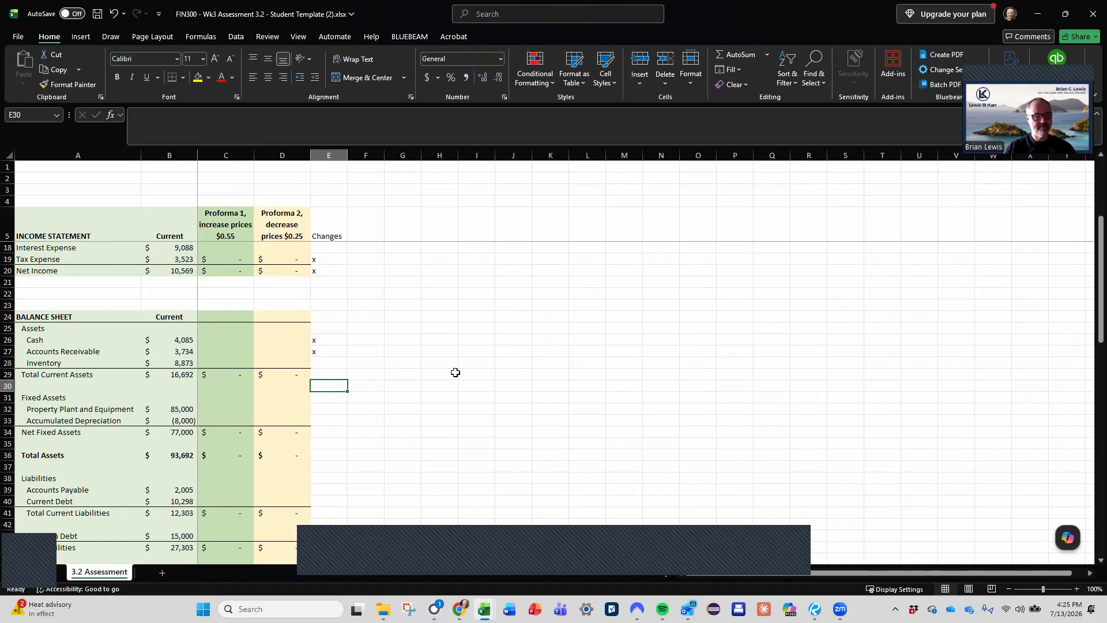
key("Up")
key("Up")
key("Up")
key("Up")
key("Up")
key("Up")
type("x")
key("Return")
- Go through the Changes column beside the fixed asset and liability lines, checking whether any of them are affected
key("Down")
key("Down")
key("Down")
key("Up")
key("Up")
key("Down")
key("Down")
key("Down")
key("Down")
key("Down")
key("Down")
key("Down")
key("Down")
key("Down")
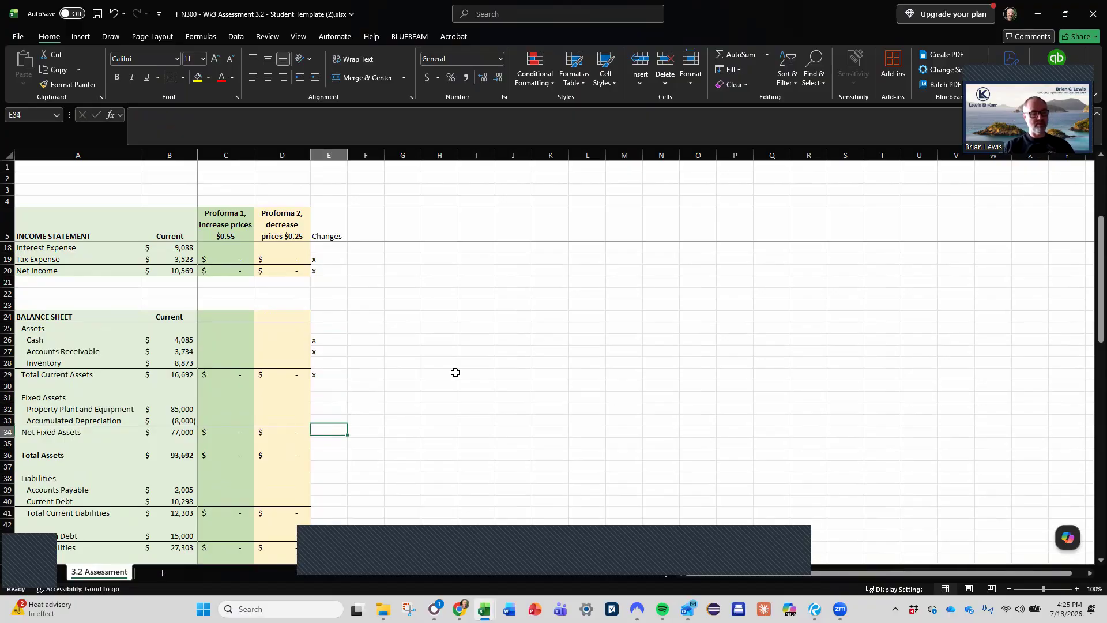
key("Down")
key("Up")
key("Up")
key("Down")
key("Down")
key("Down")
key("Down")
key("Down")
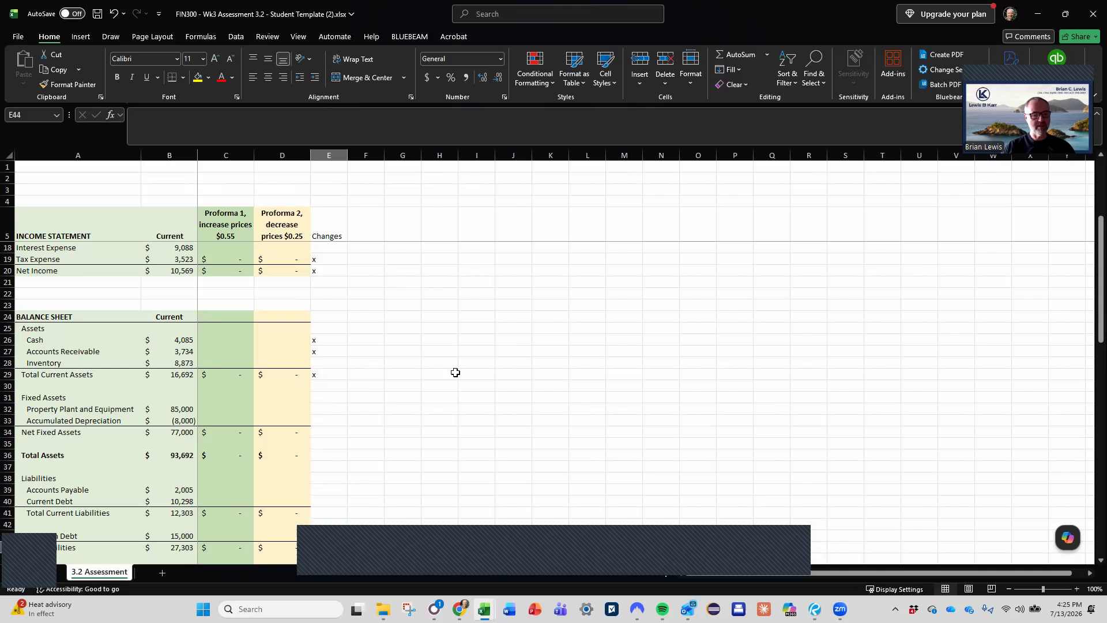
- Mark Retained Earnings, Total Equity, and Total Liabilities and Equity as changing with an x in E48, E49 and E51
scroll(456, 372, "down", 5)
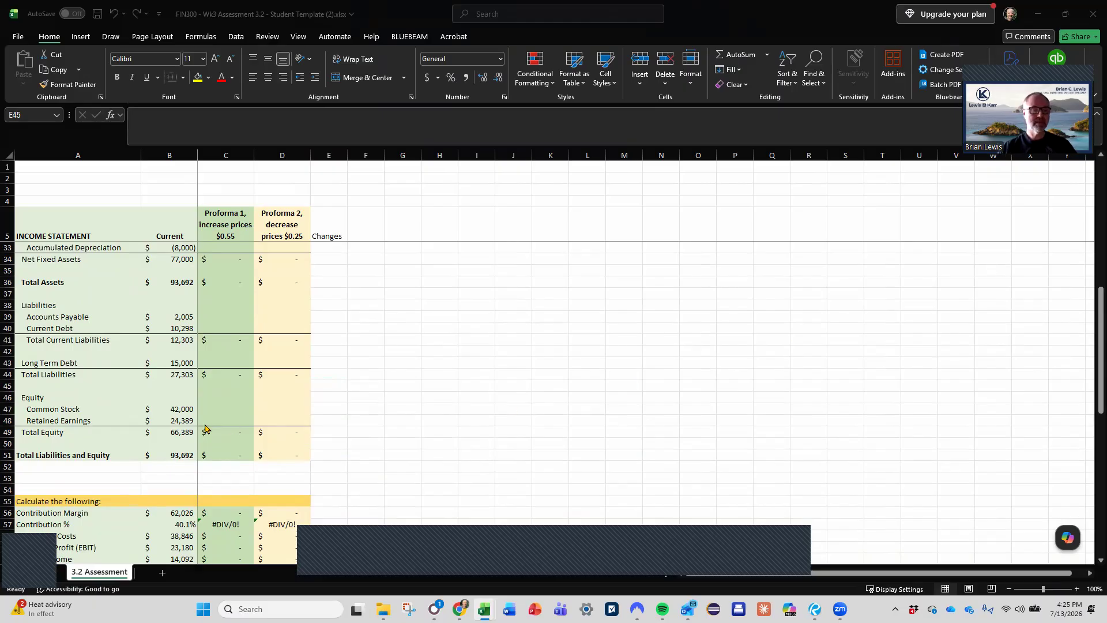
left_click(233, 417)
left_click(298, 418)
left_click(340, 421)
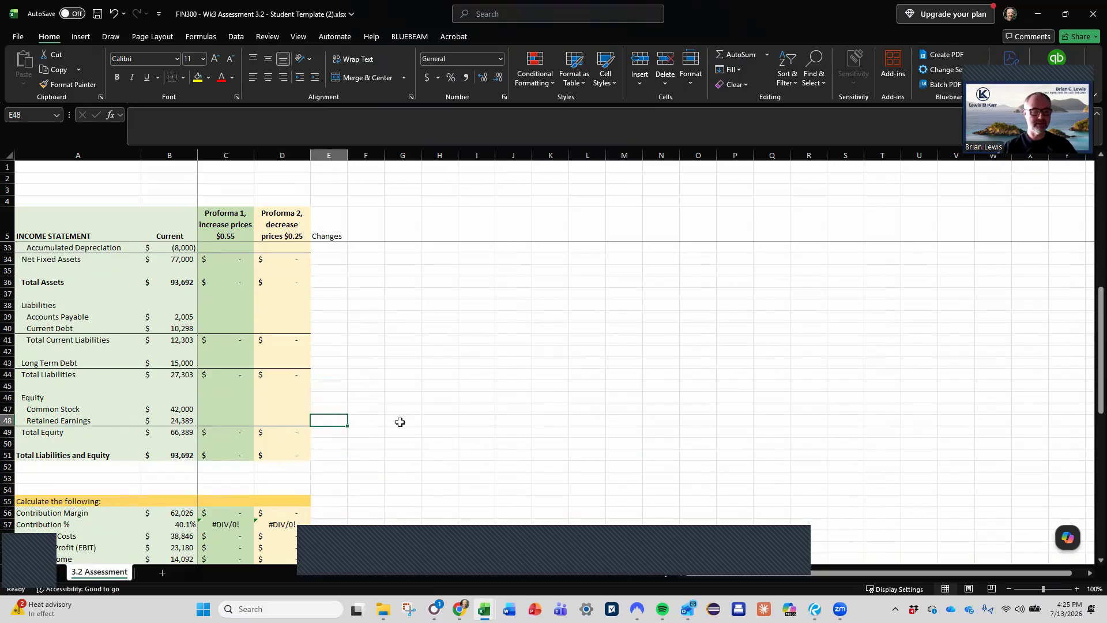
type("x")
key("Return")
type("x")
key("Return")
key("Return")
type("x")
key("Return")
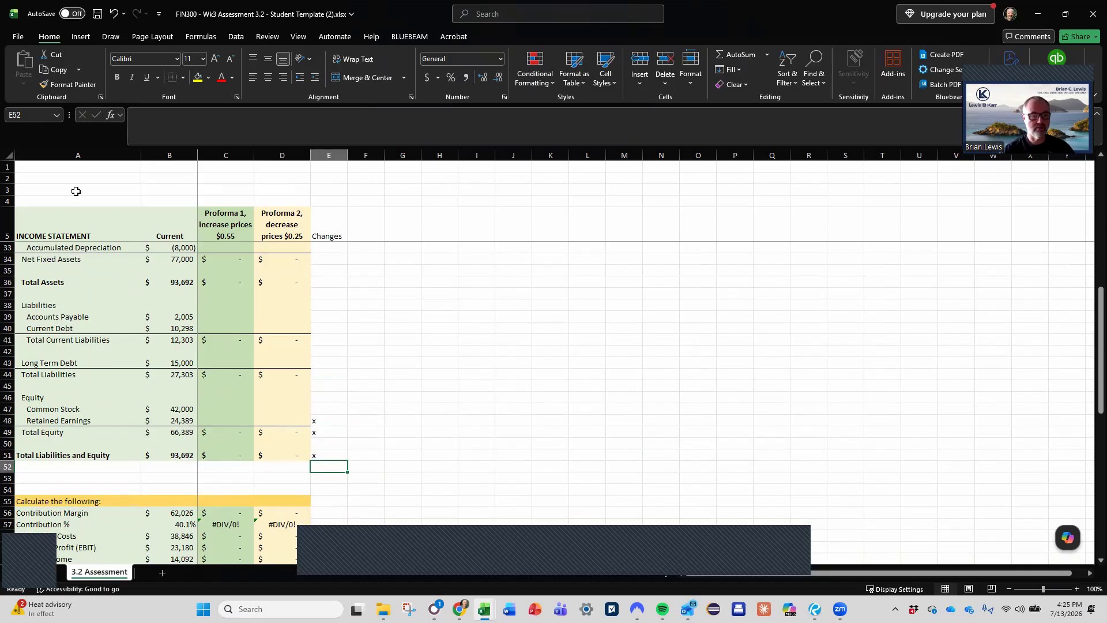
- Review the ratio calculations, the Proforma / Scenario Building rows and the lines marked as changing
scroll(287, 488, "down", 4)
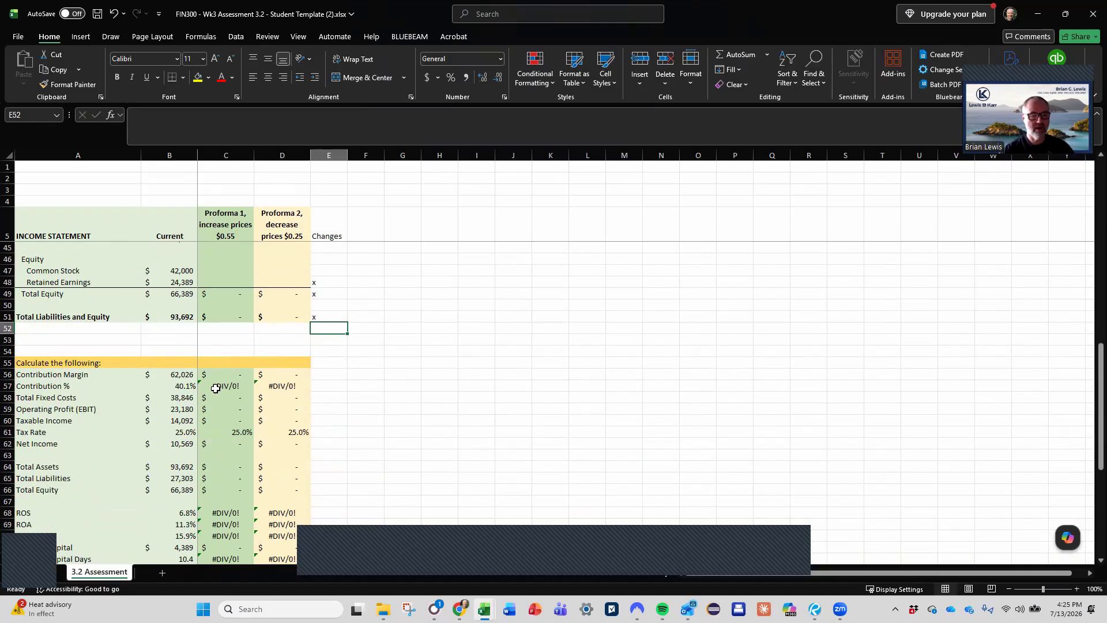
scroll(271, 516, "down", 3)
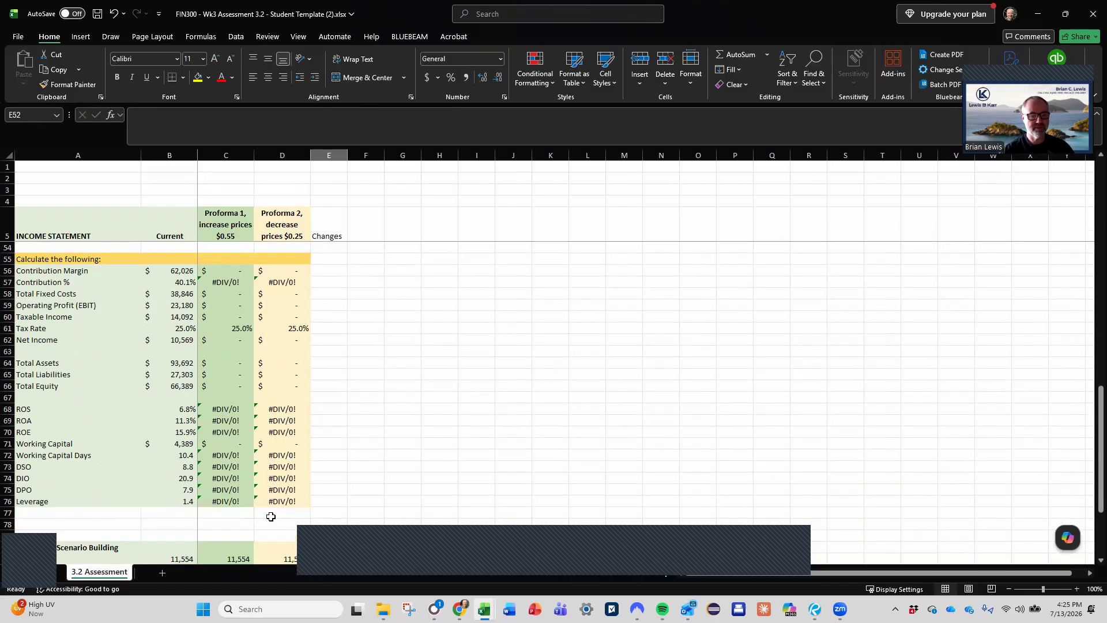
scroll(271, 517, "down", 2)
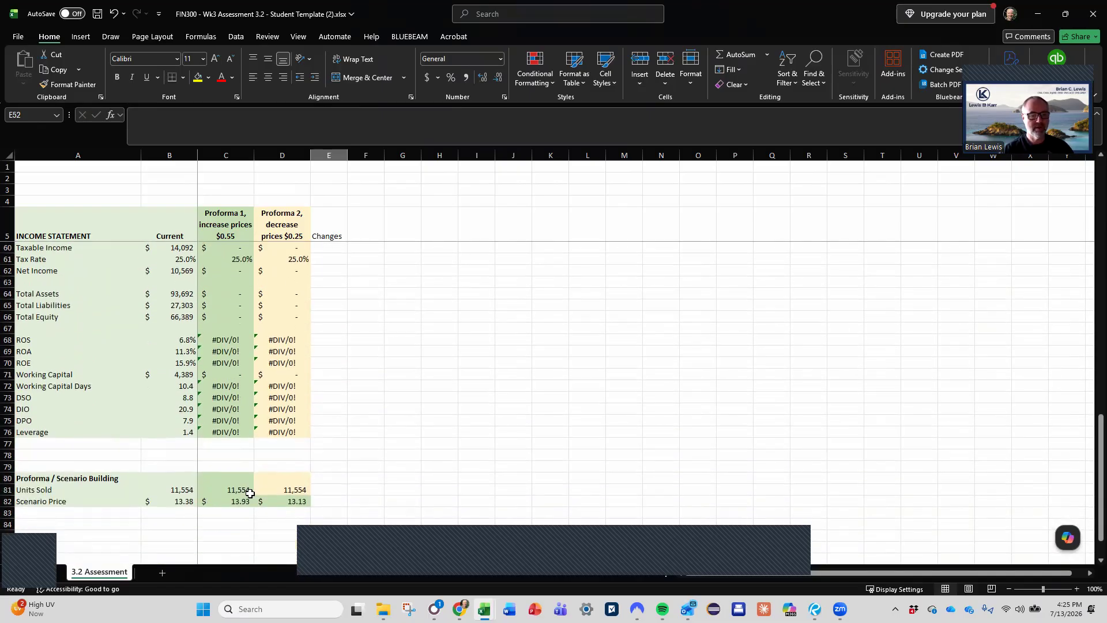
scroll(276, 414, "up", 18)
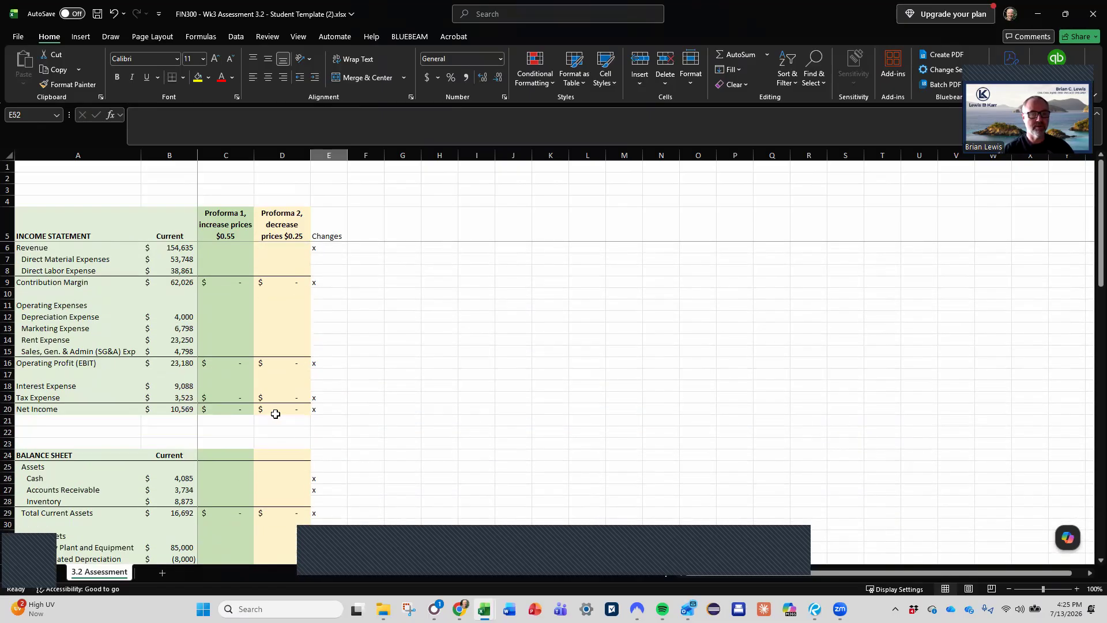
scroll(275, 414, "down", 1)
scroll(276, 414, "up", 1)
scroll(275, 413, "down", 5)
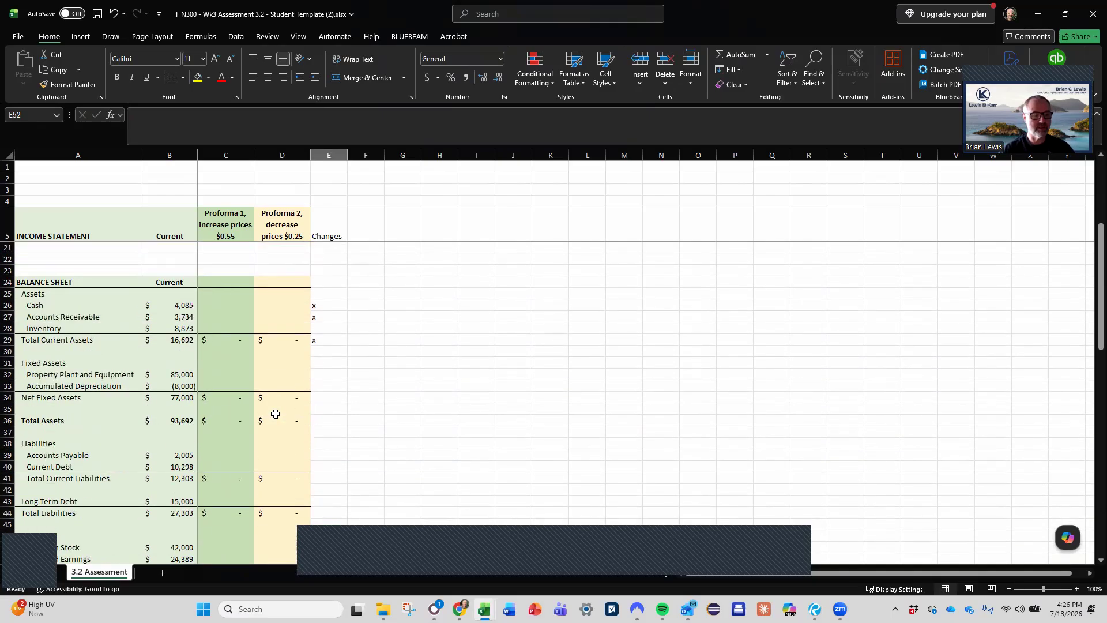
- Compare the empty proforma Accounts Receivable cells C27:D27 with the proforma Revenue cells C6:D6
scroll(273, 411, "up", 1)
left_click_drag(215, 351, 280, 350)
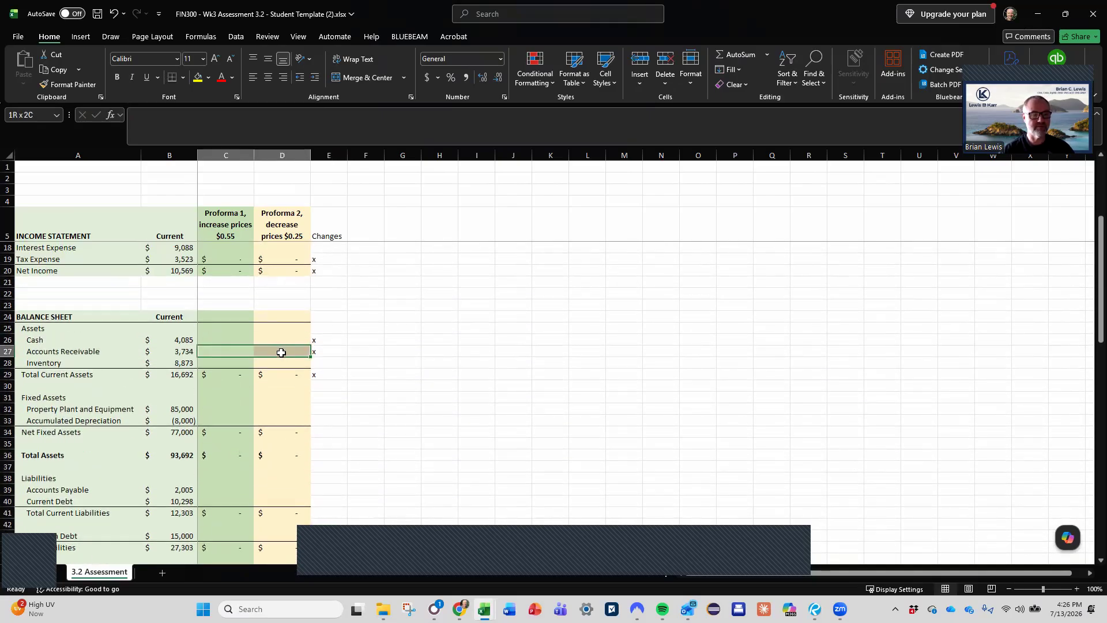
scroll(252, 398, "up", 4)
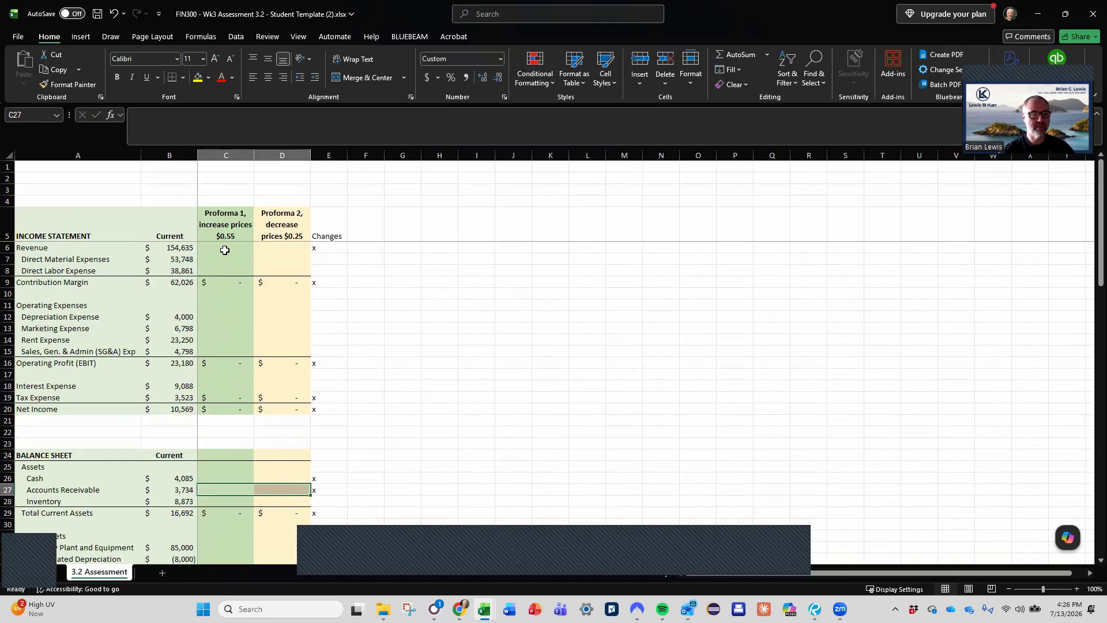
left_click_drag(222, 248, 308, 248)
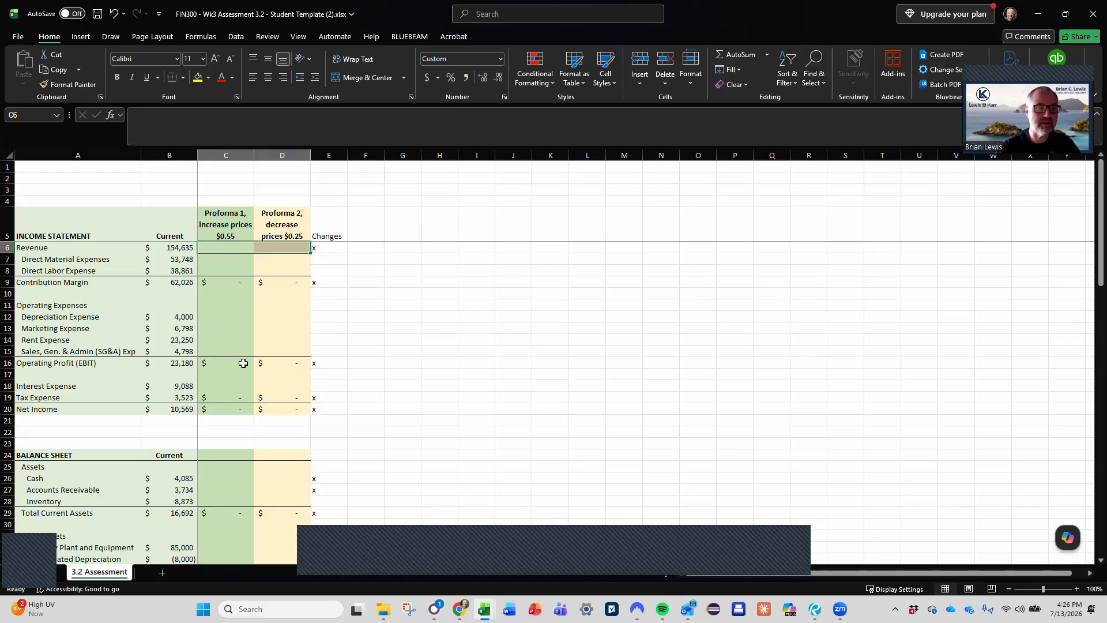
left_click(244, 248)
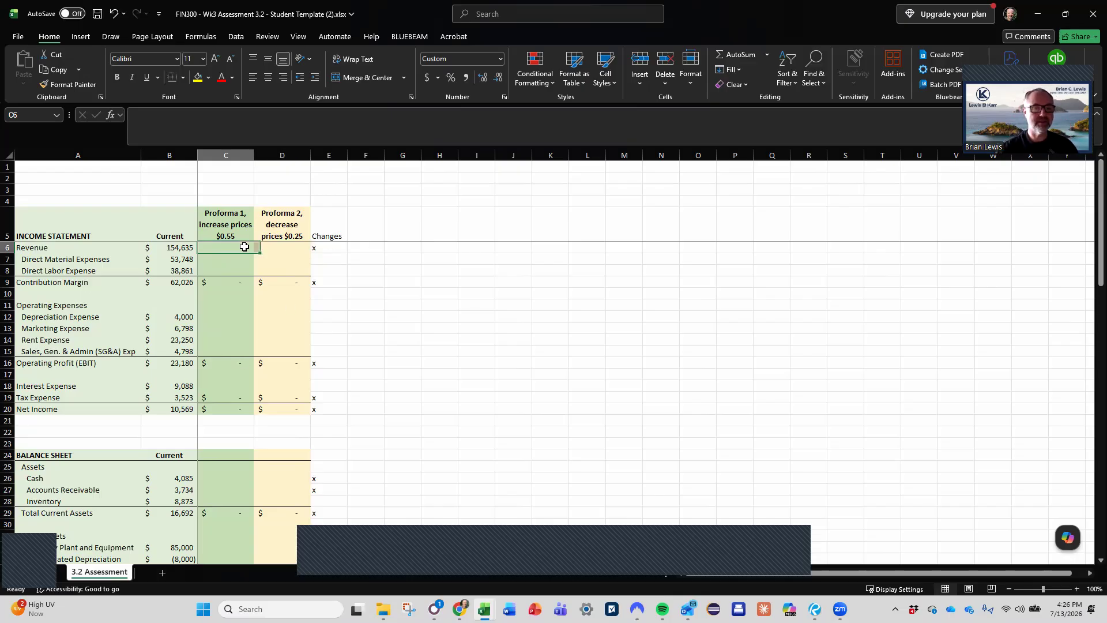
- Enter an example revenue of 175000 in G6, on the Revenue row outside the table
left_click(400, 247)
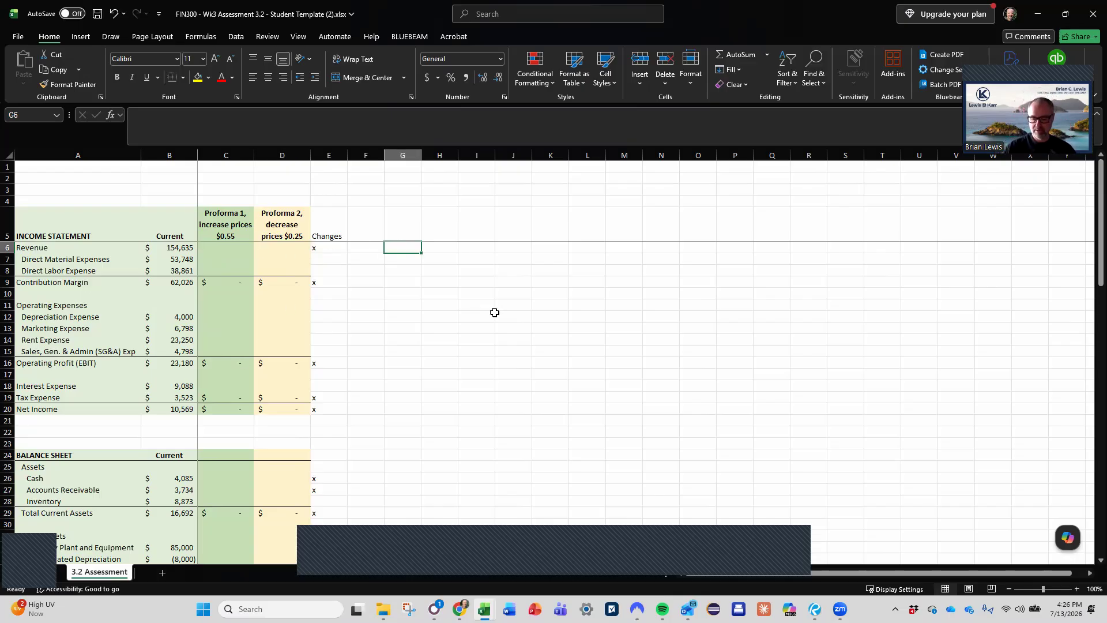
type("1")
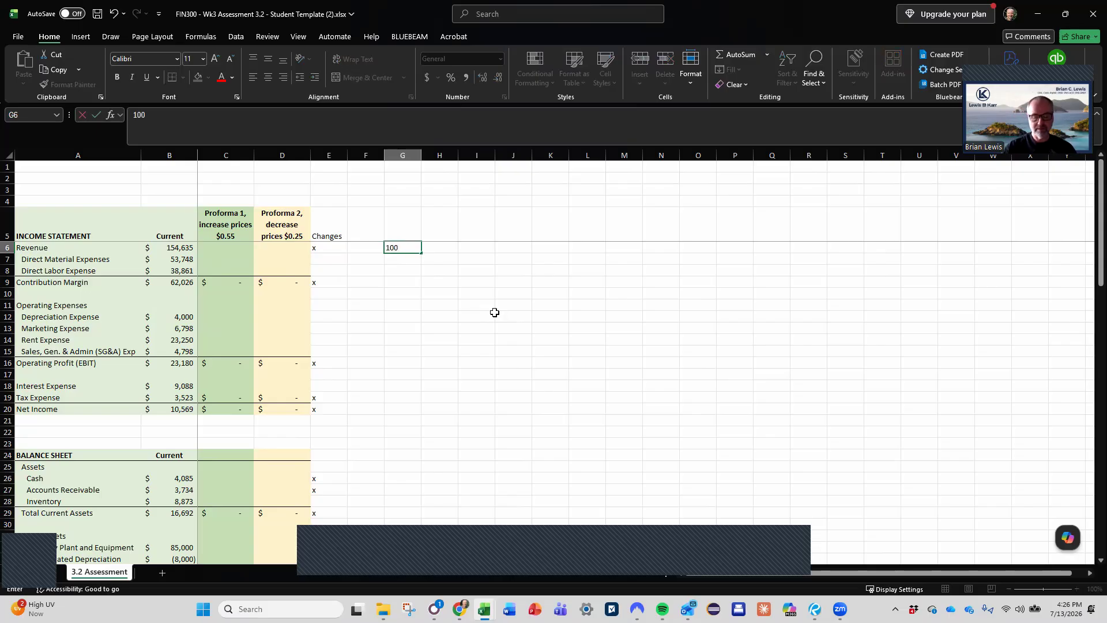
type("00")
key("Escape")
type("175000")
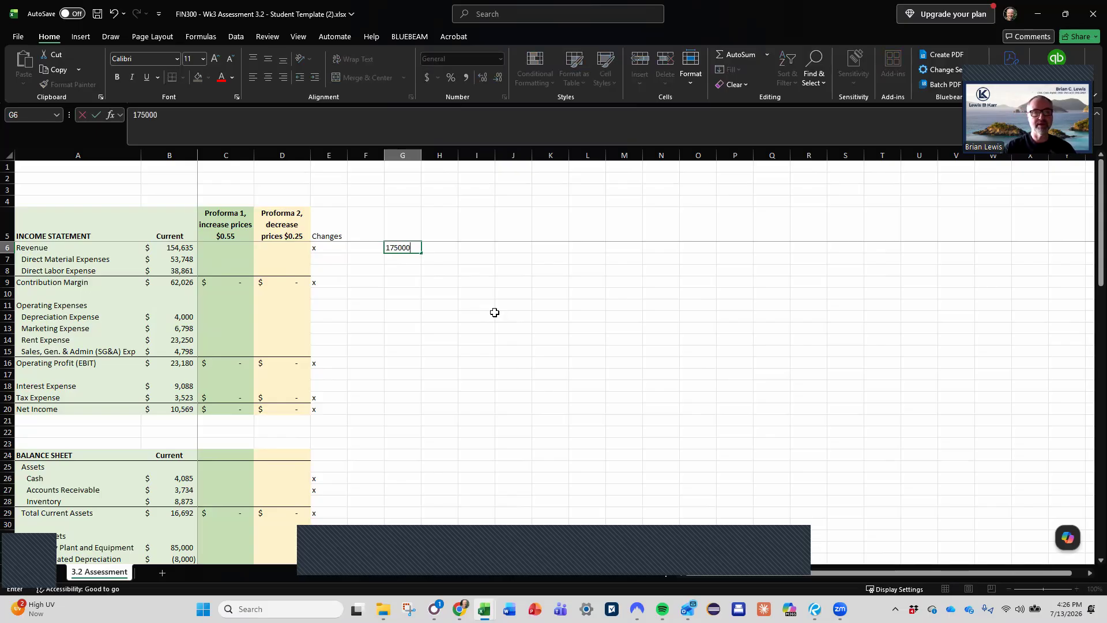
key("Return")
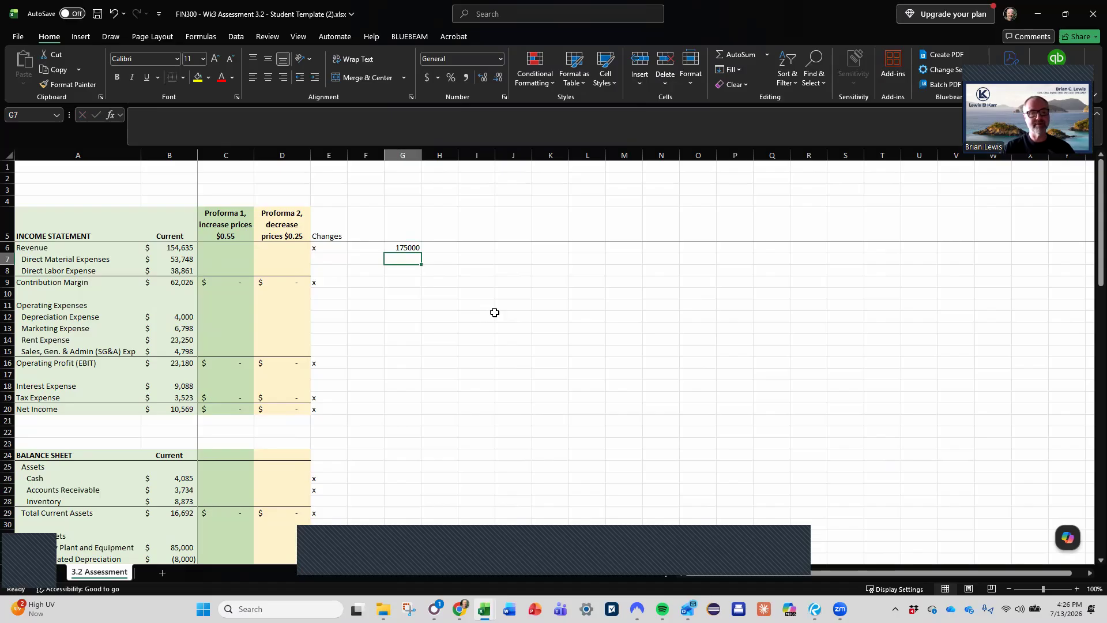
- Calculate the example's daily revenue in G7 by dividing G6 by 365
type("+")
key("Up")
type("/365")
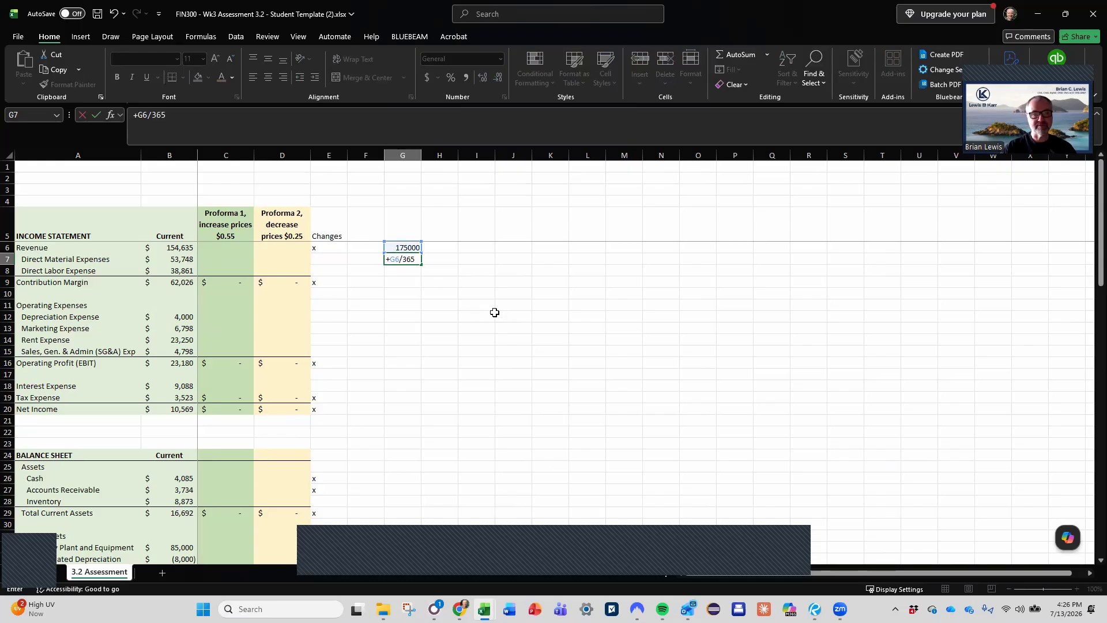
key("Return")
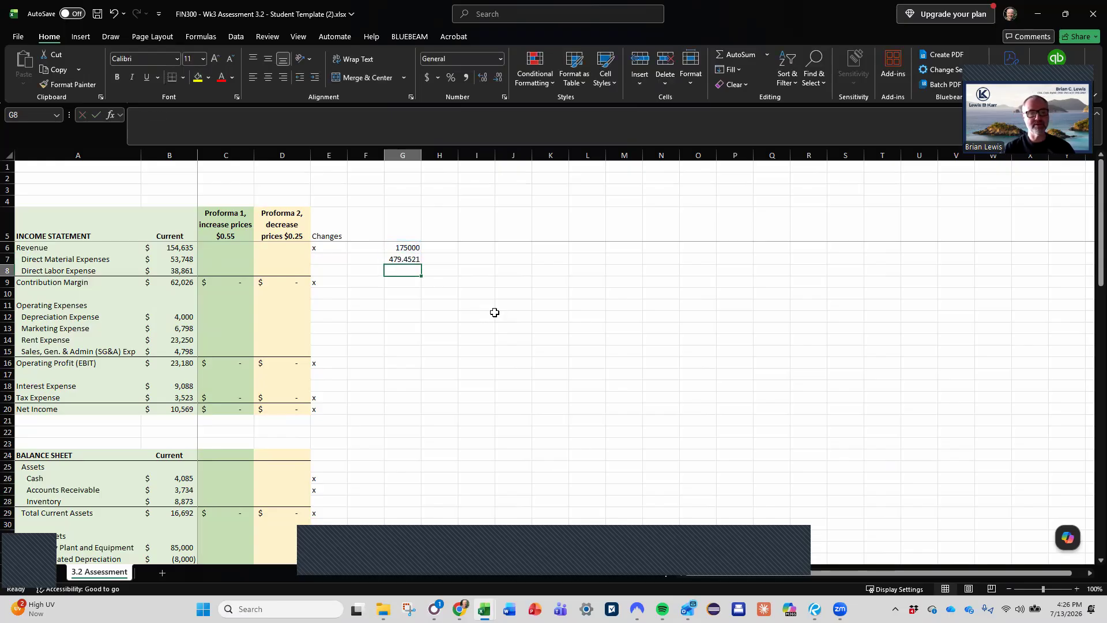
- Enter a DSO of 8.8 in G8 and calculate the example receivables in G9 as G7*G8
key("Up")
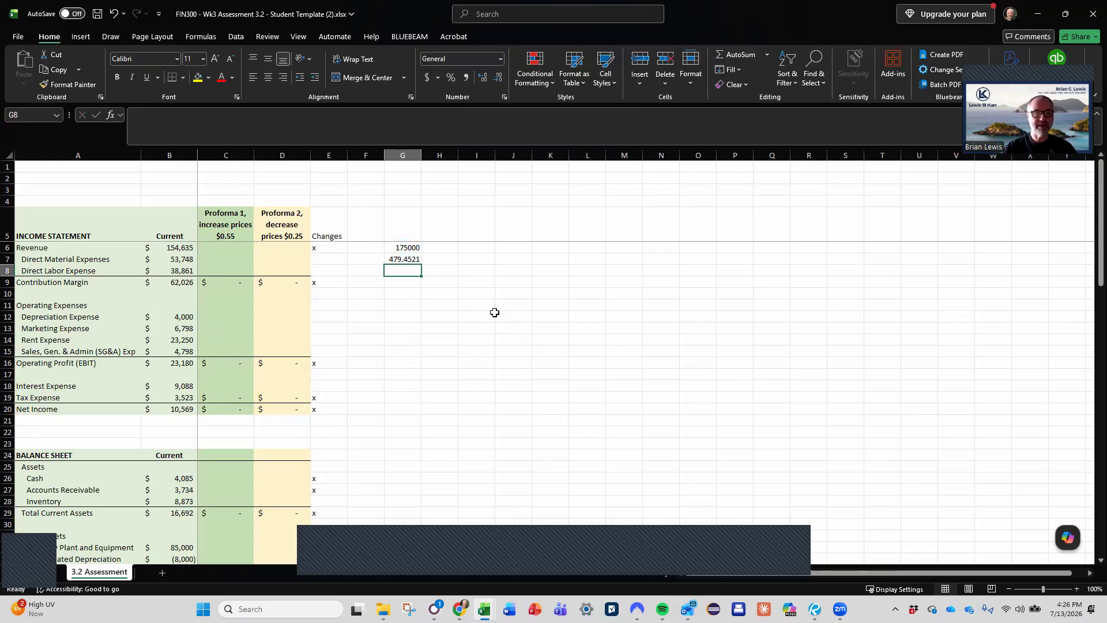
type("8.8")
key("Return")
type("+")
key("Up")
key("Up")
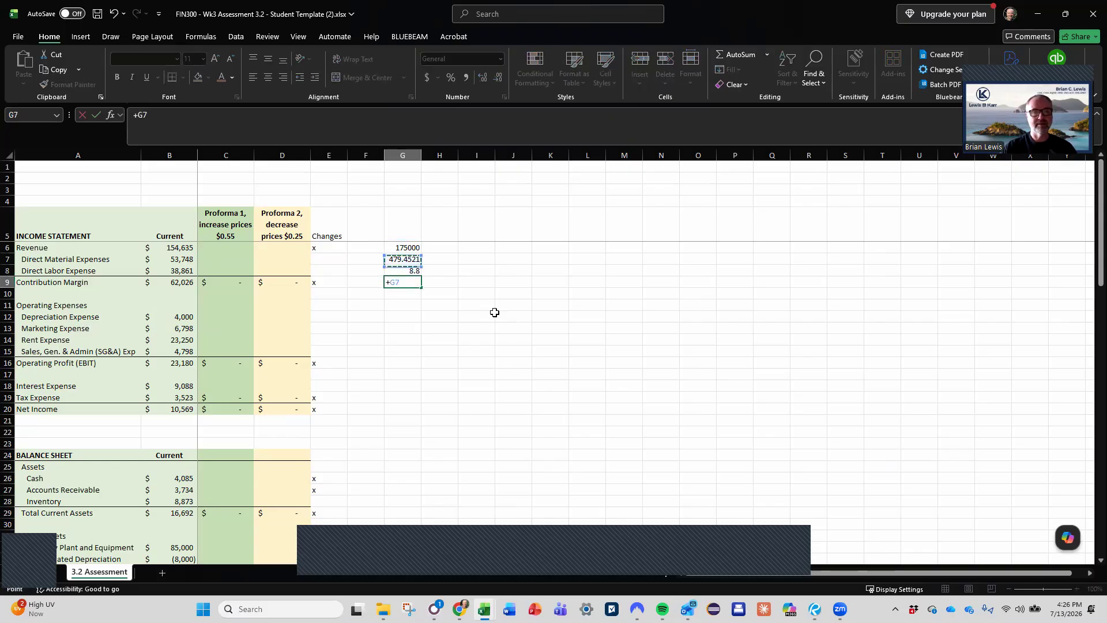
type("*")
key("Down")
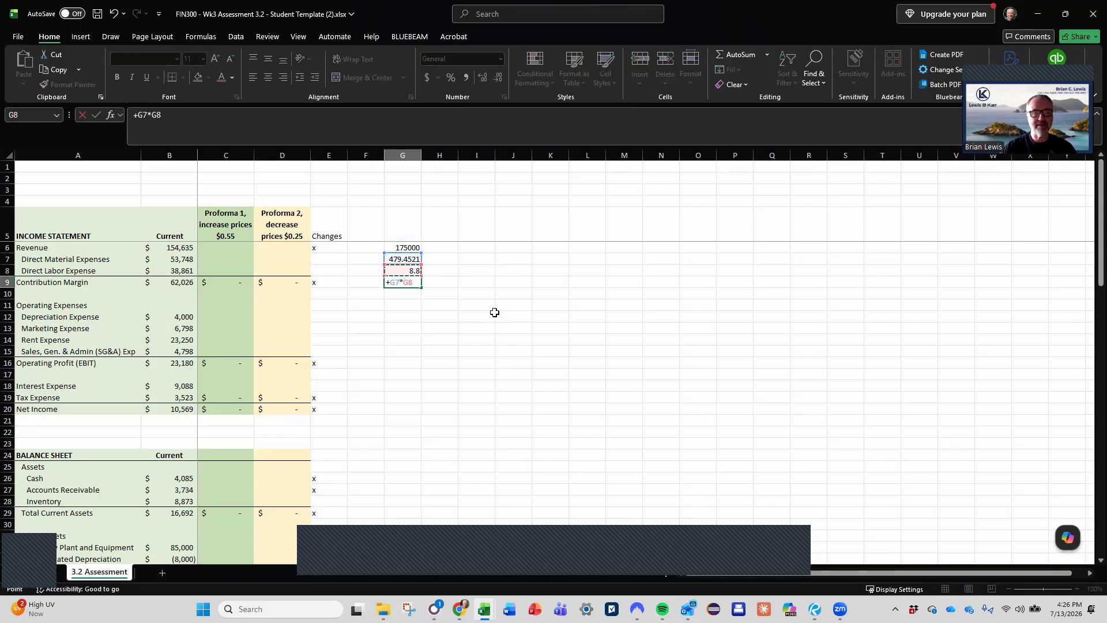
key("Return")
left_click(401, 281)
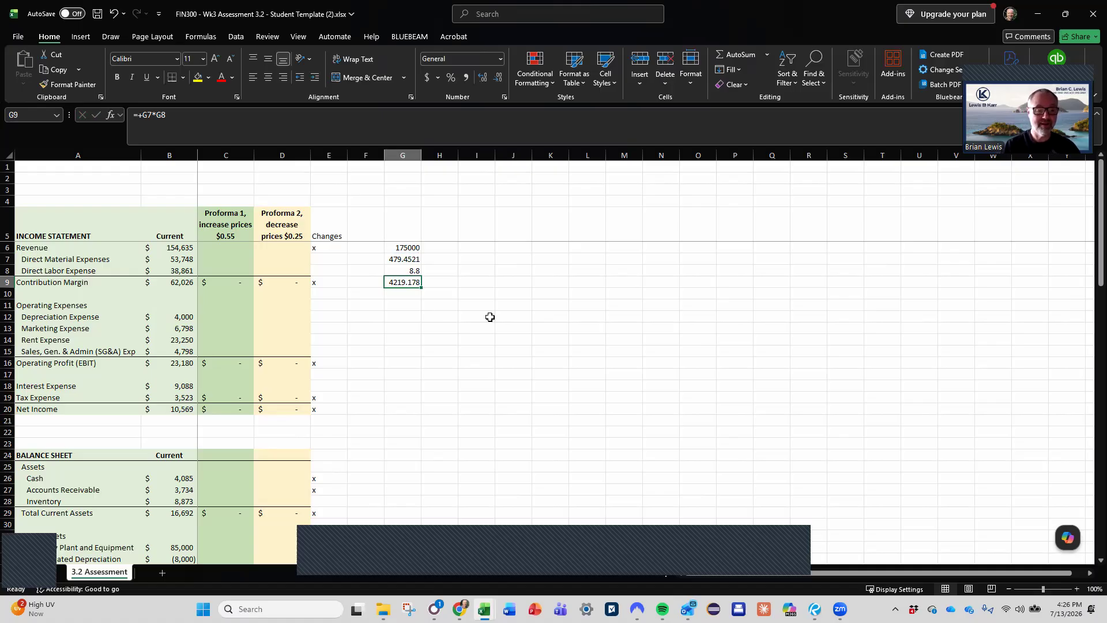
- Enter the Proforma 1 Accounts Receivable formula =C6/365*C73 in C27 and dismiss the resulting alert
left_click(226, 489)
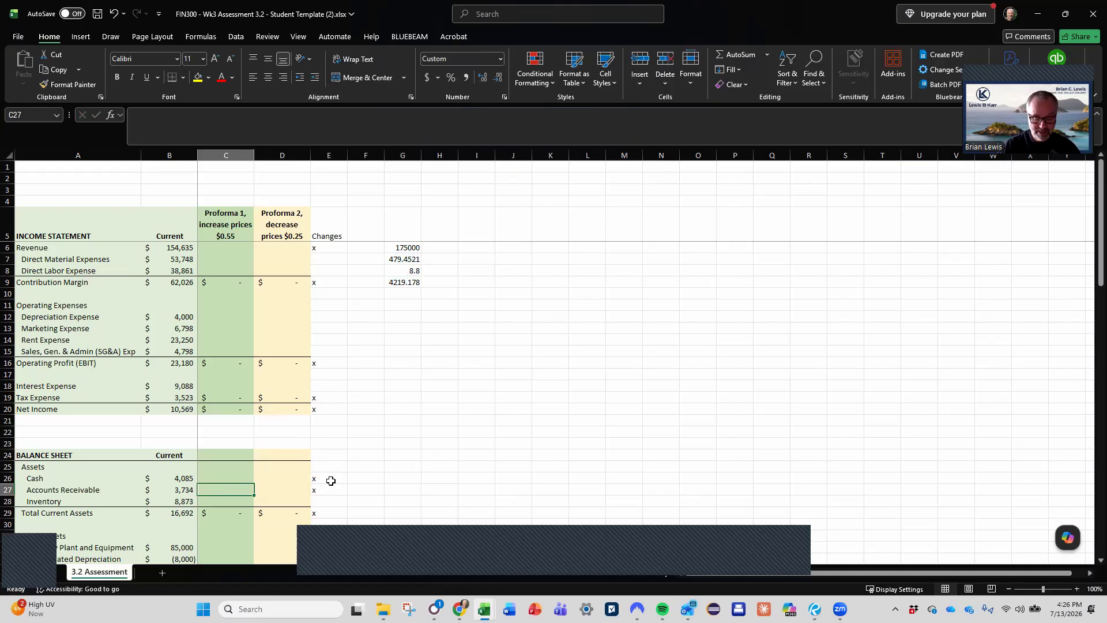
type("=")
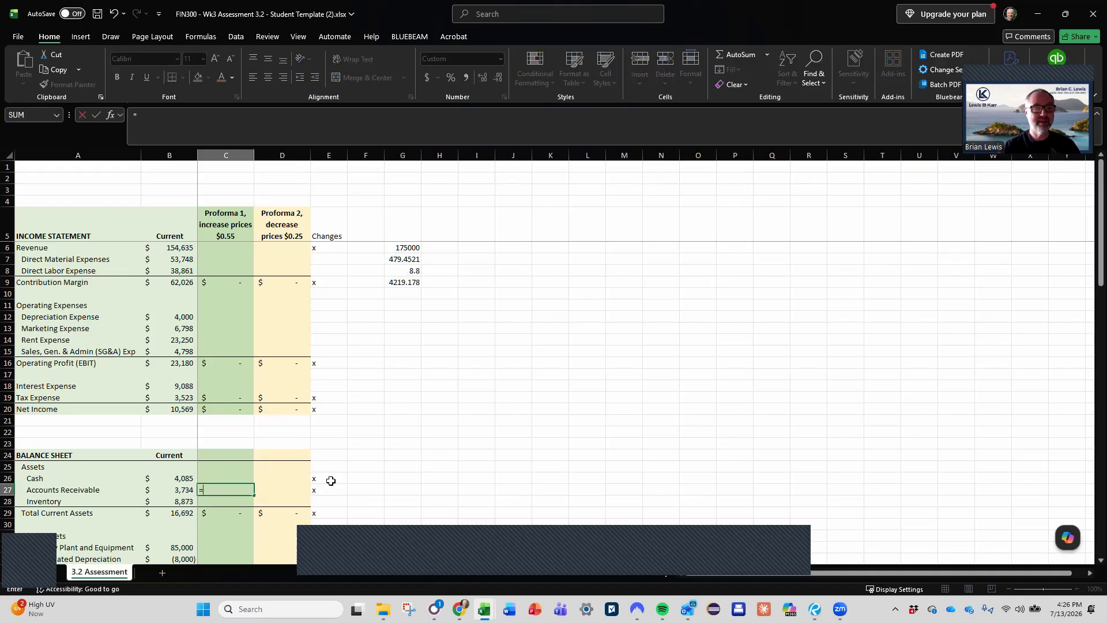
left_click(235, 248)
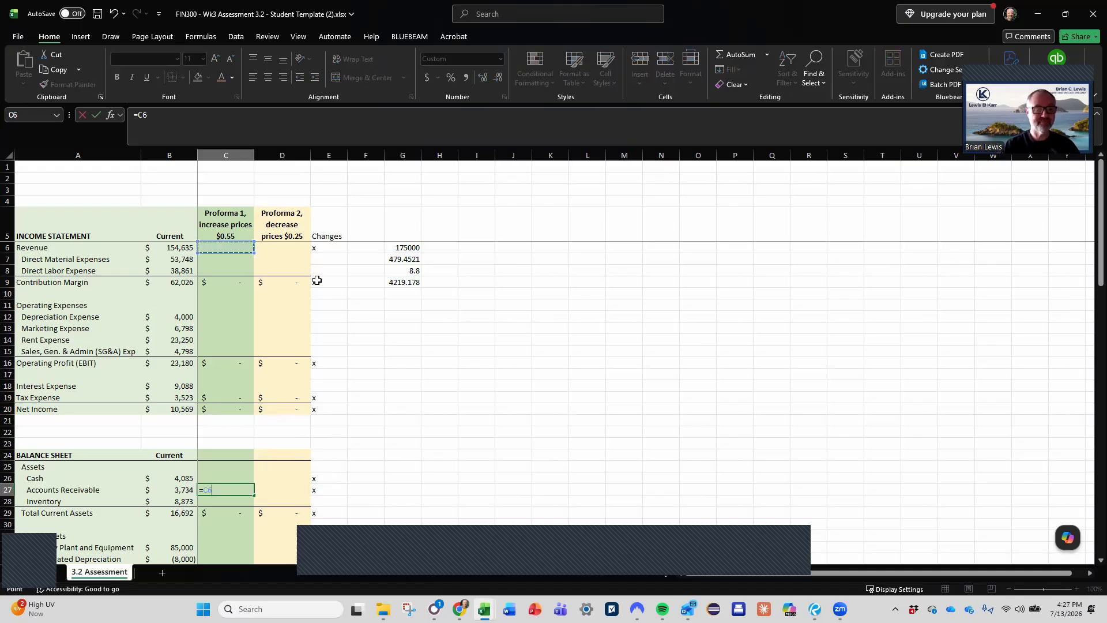
type("/365*")
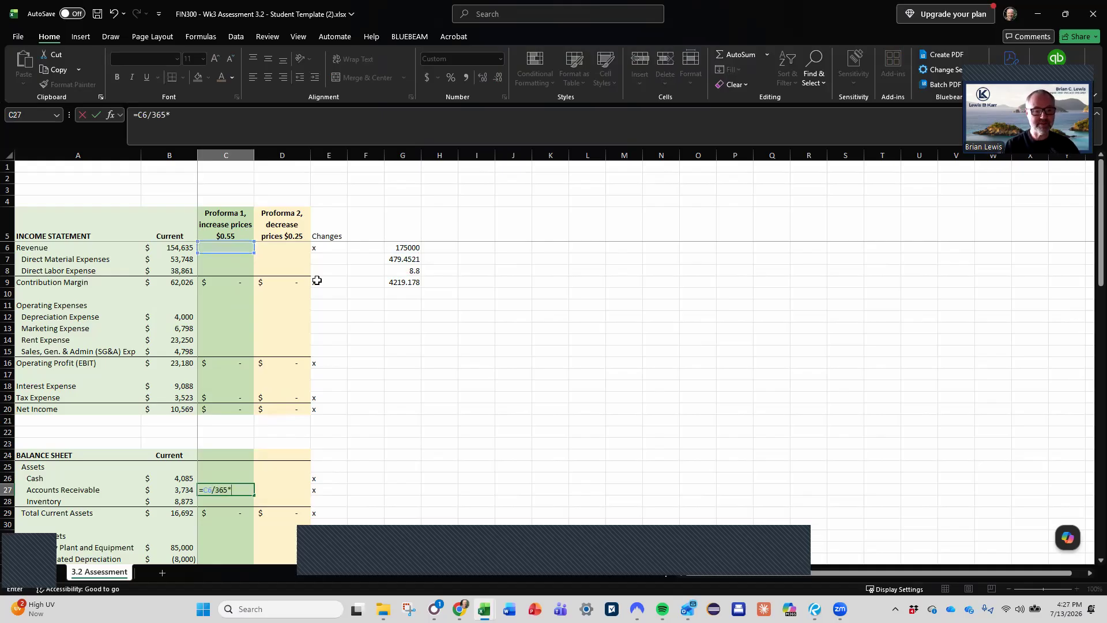
scroll(313, 433, "down", 14)
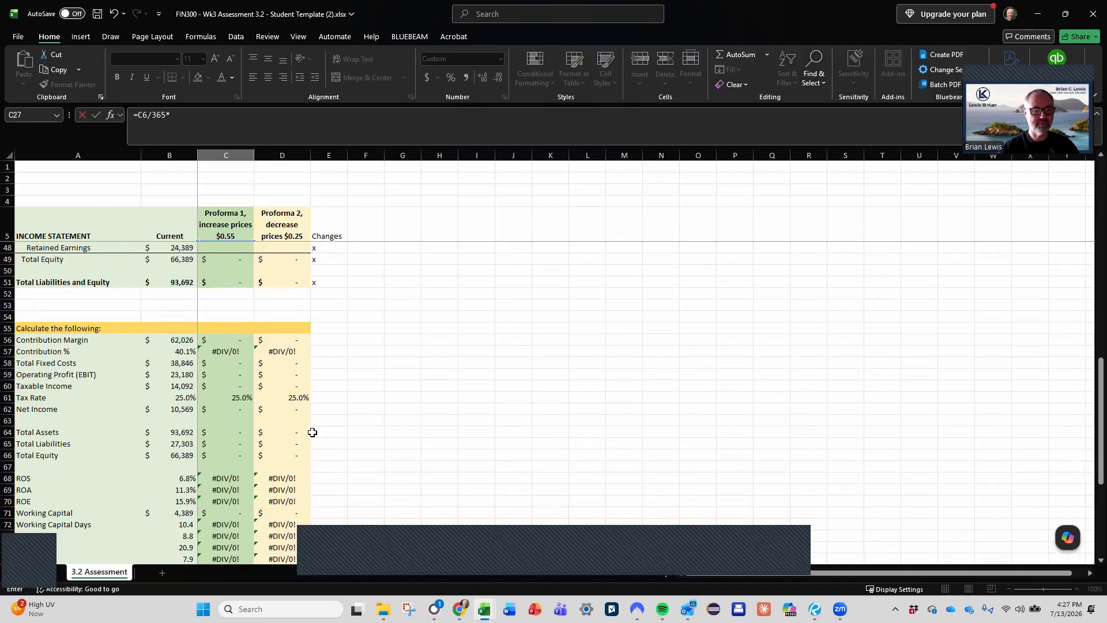
scroll(312, 432, "down", 1)
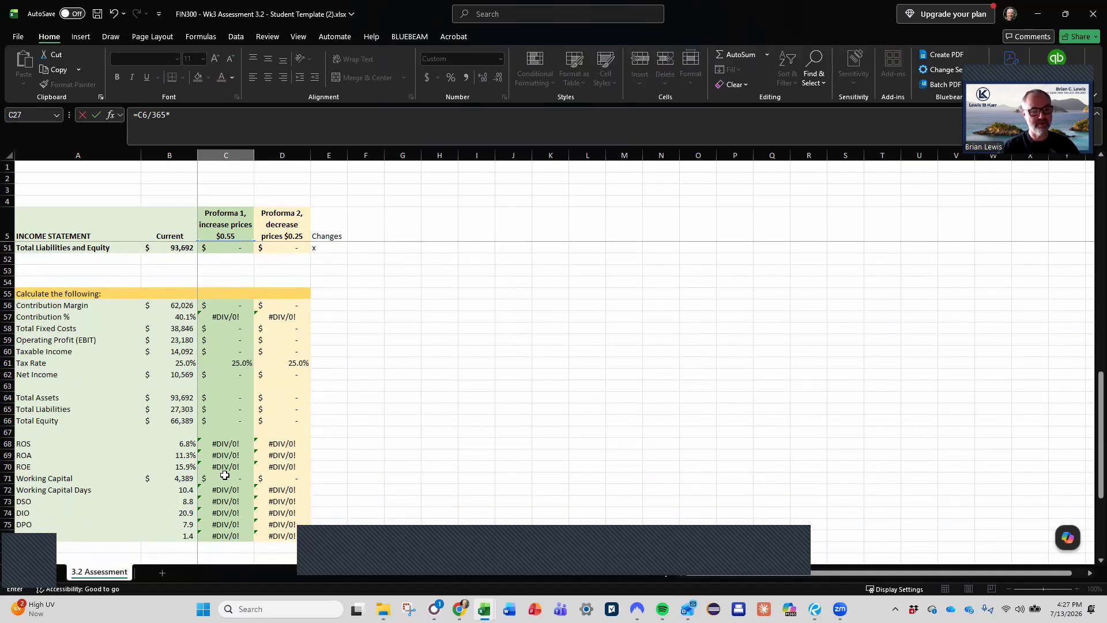
left_click(229, 500)
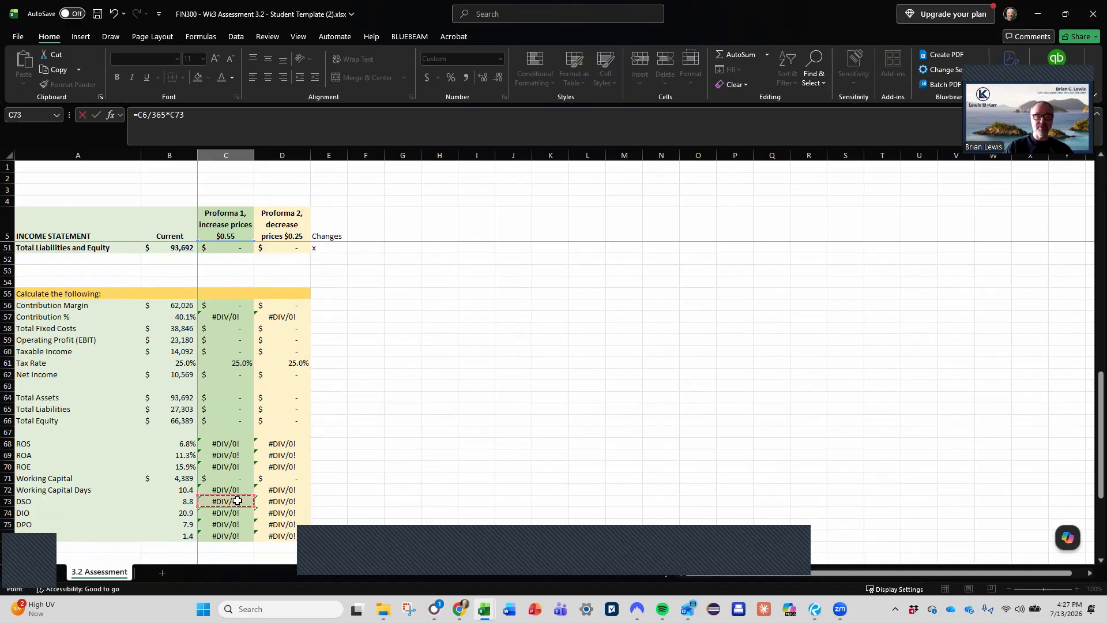
key("Return")
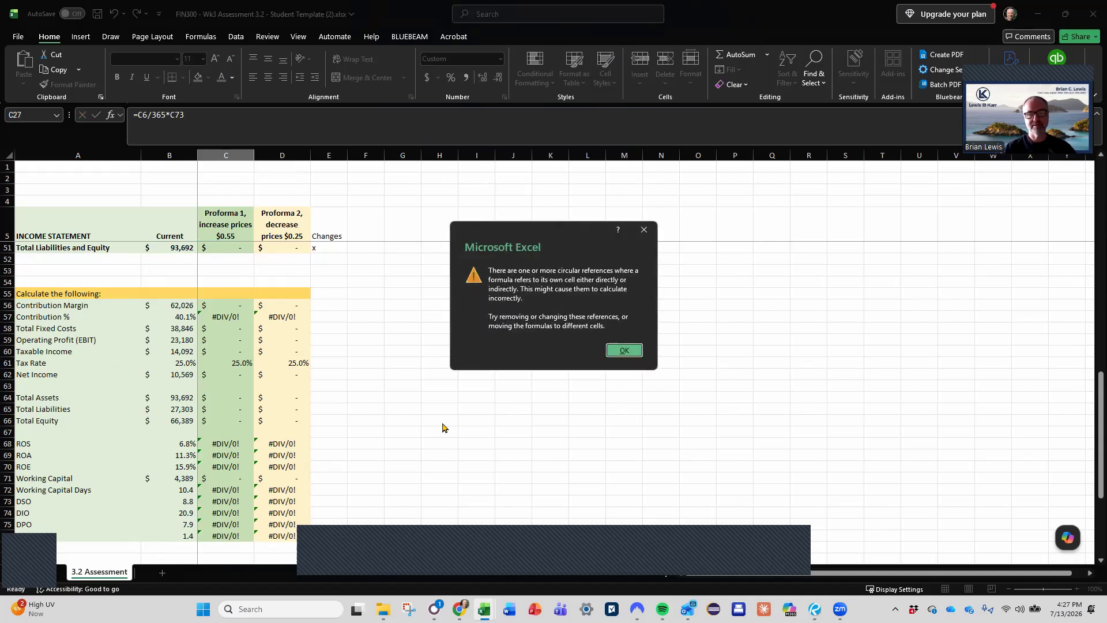
left_click(625, 350)
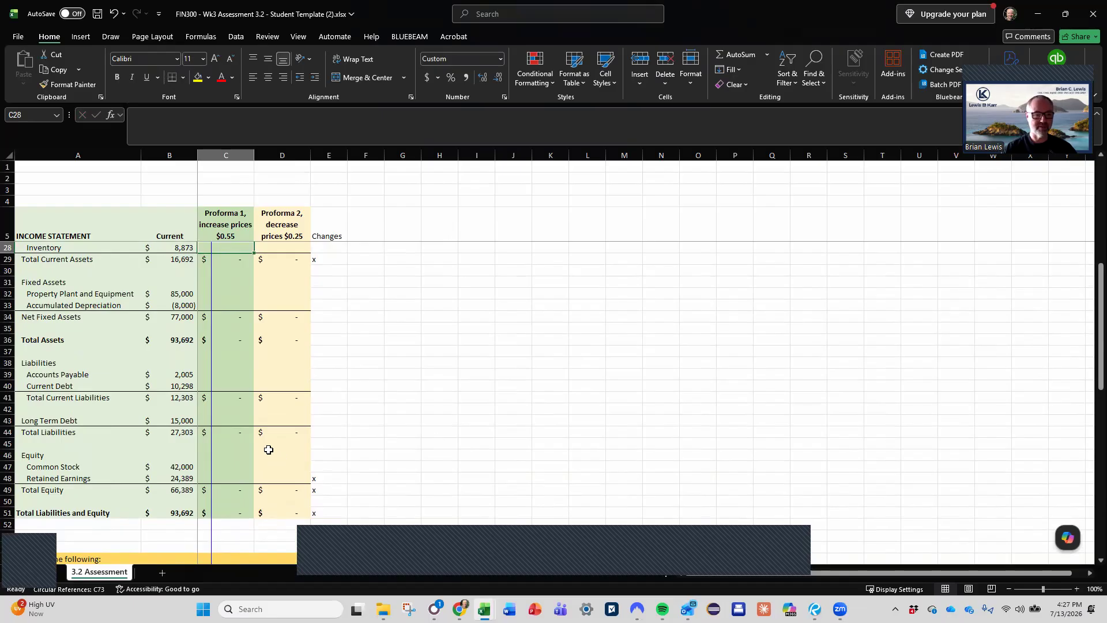
- Replace the Proforma 1 DSO formula in C73 with a link to the current DSO, =B73
scroll(268, 449, "down", 10)
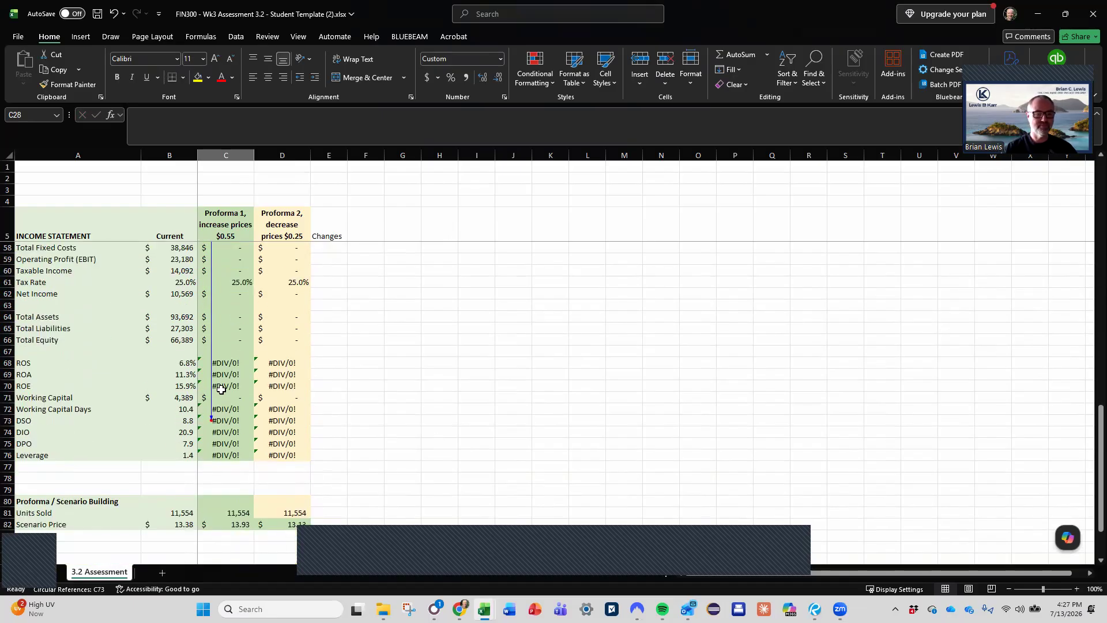
left_click(222, 420)
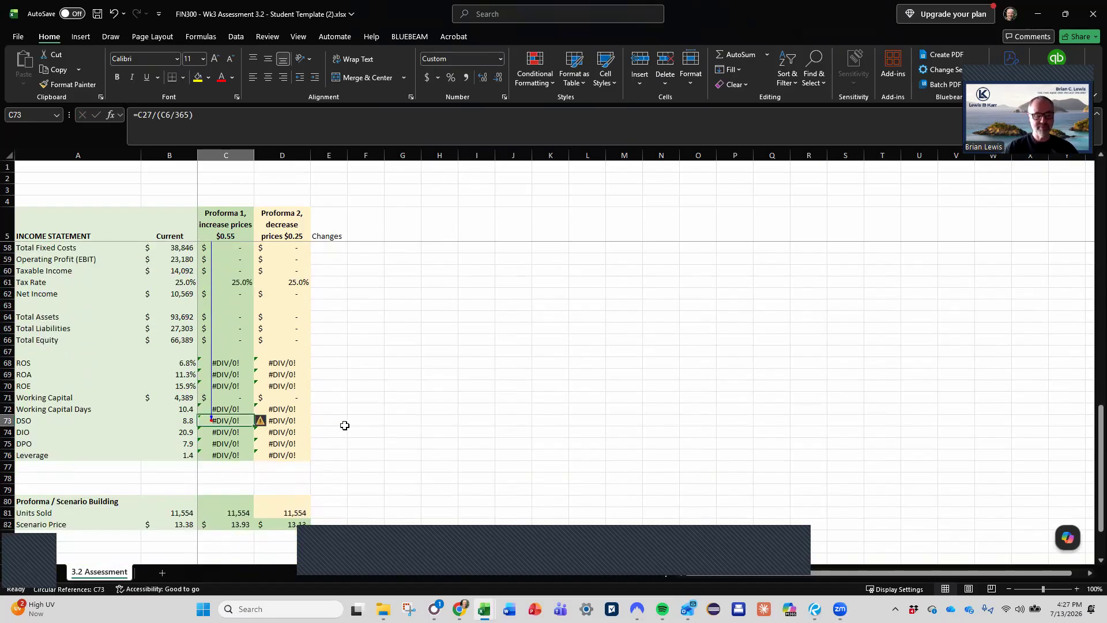
type("=")
key("Left")
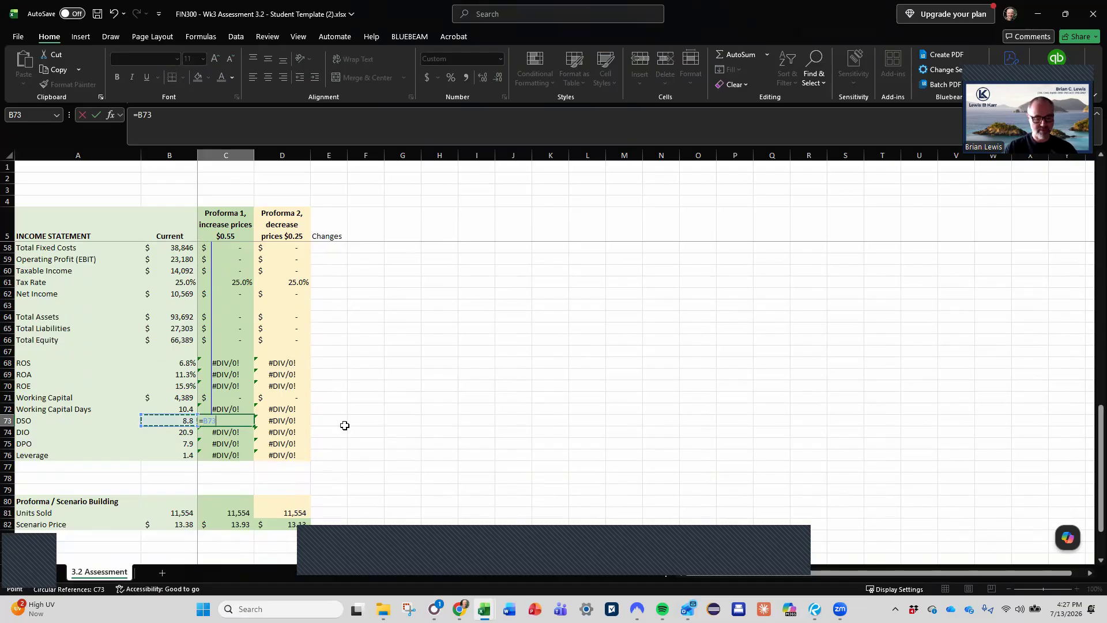
key("Return")
- Link the Proforma 2 DSO in D73 to the current DSO with +B73
key("Right")
key("Up")
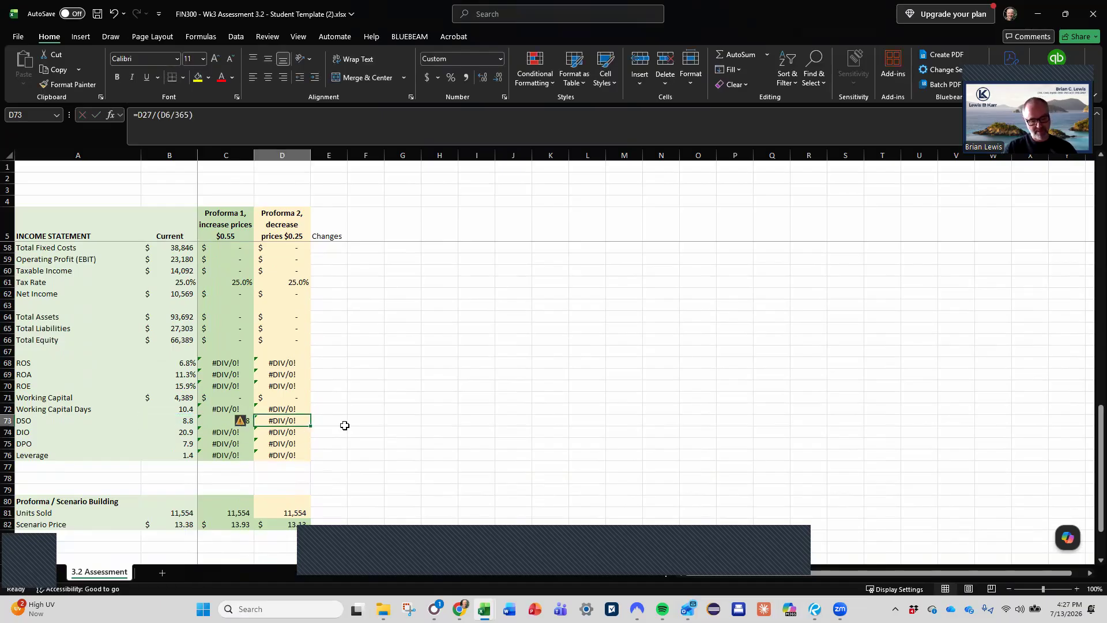
key("F2")
key("Escape")
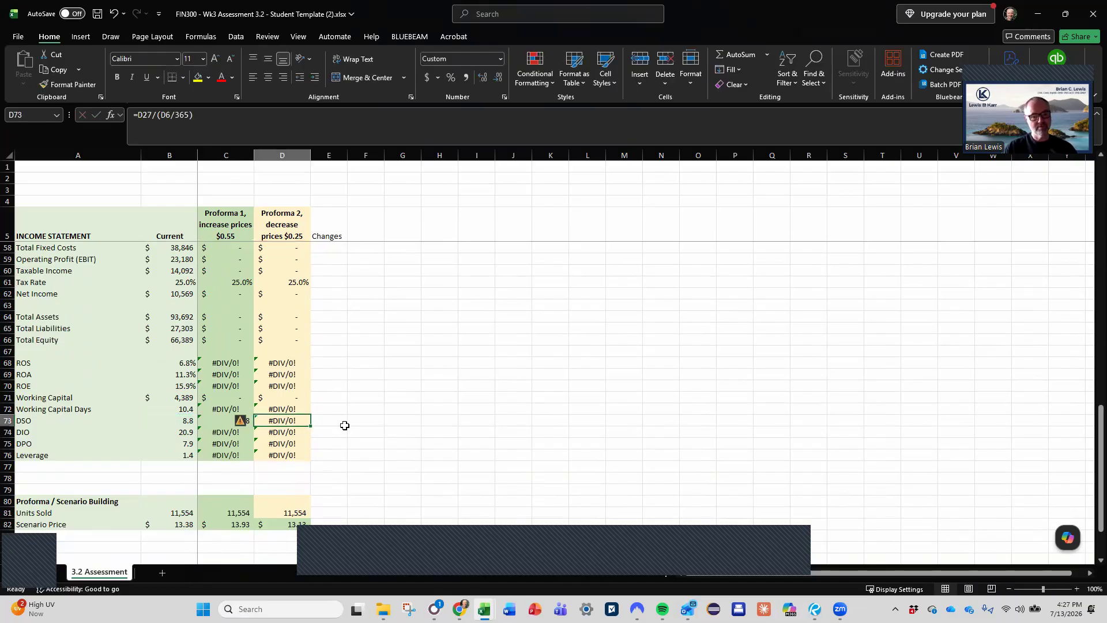
type("+")
key("Left")
key("Left")
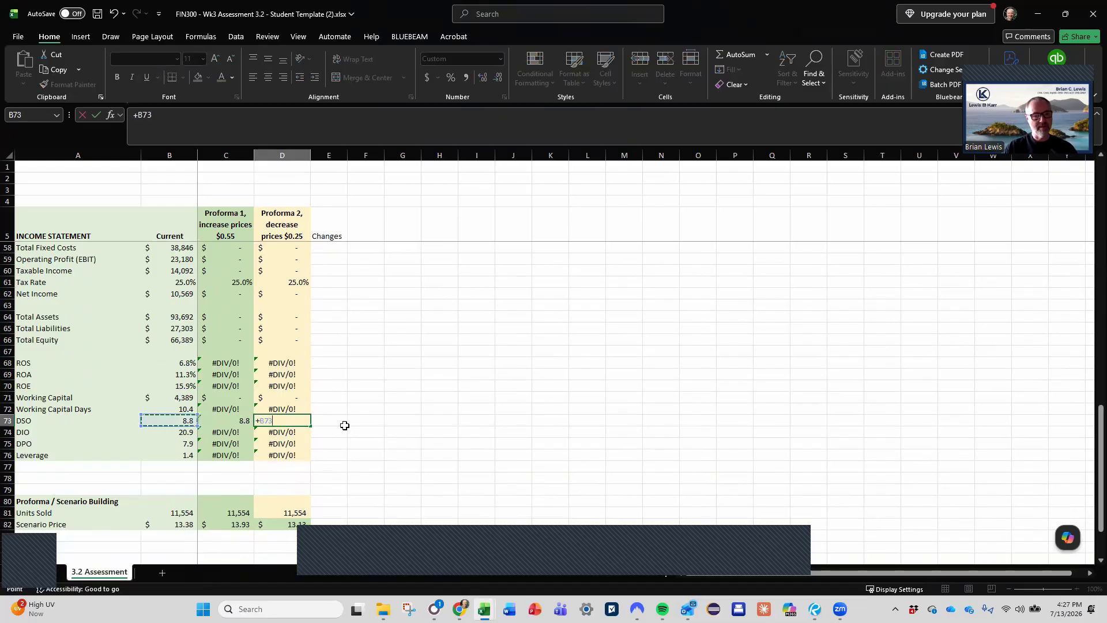
key("Return")
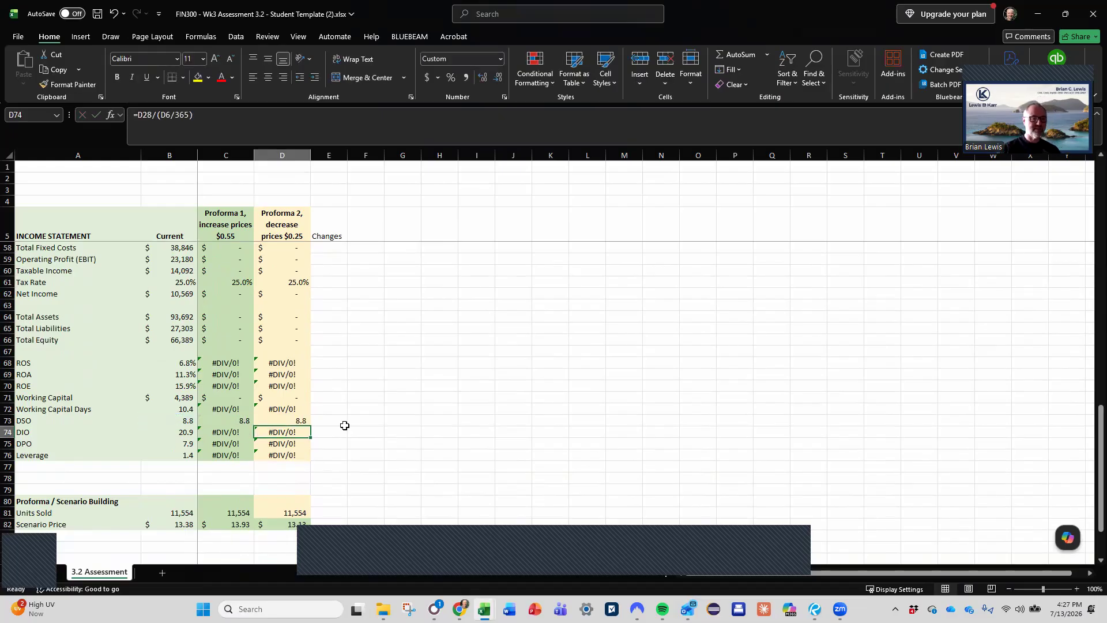
- Try to copy the Accounts Receivable cell C27 to D27 with a regular paste
scroll(338, 423, "up", 9)
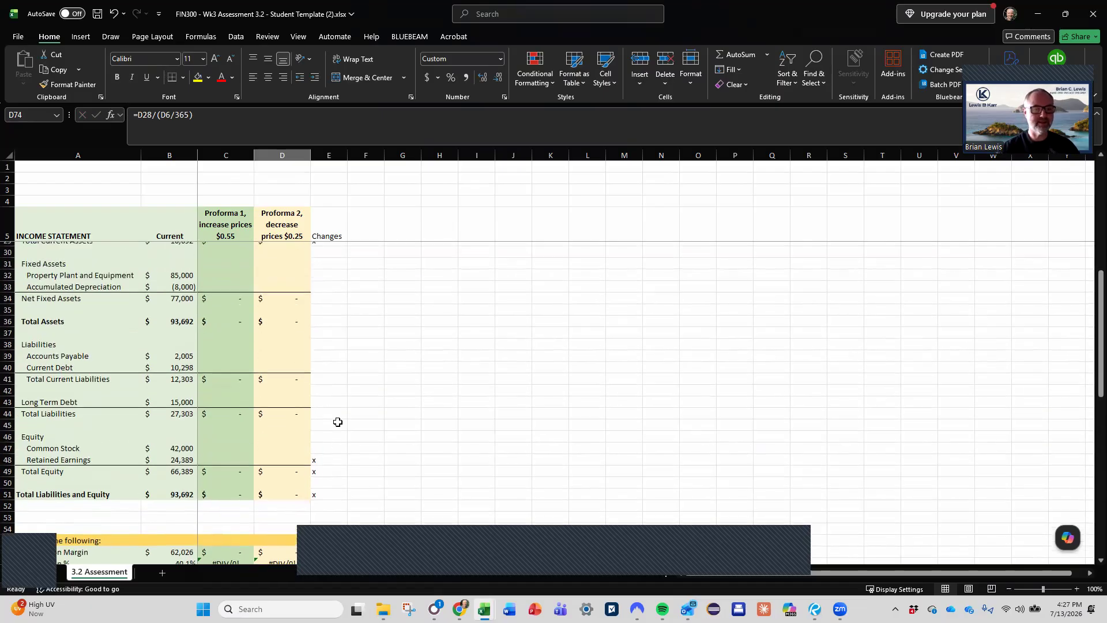
scroll(338, 422, "up", 4)
scroll(338, 423, "up", 4)
scroll(338, 422, "down", 2)
left_click(235, 421)
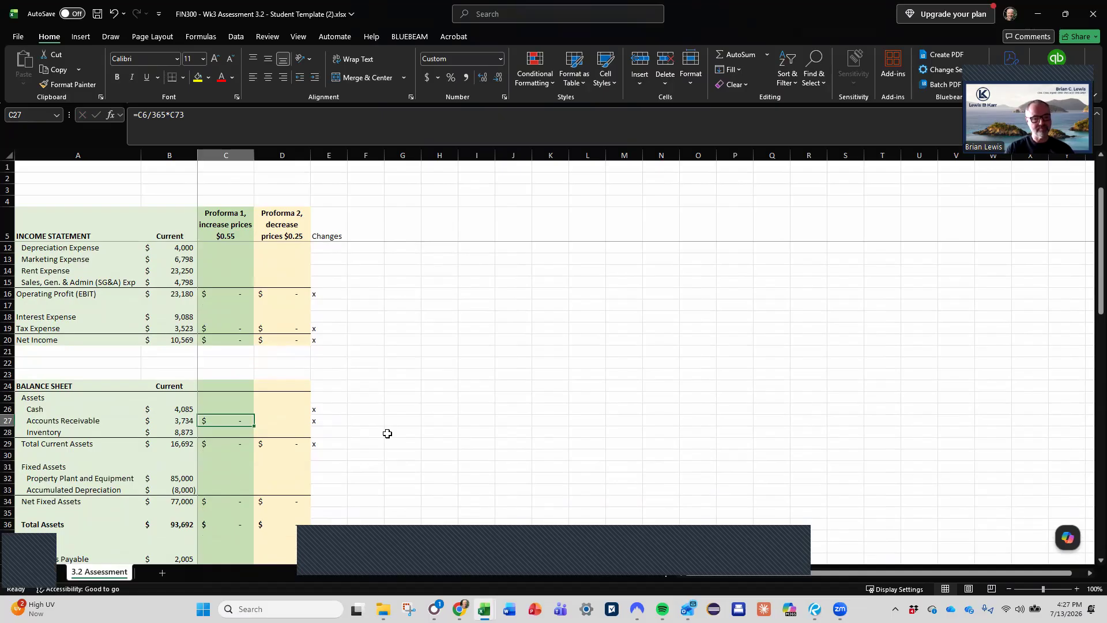
key("ctrl+c")
key("Right")
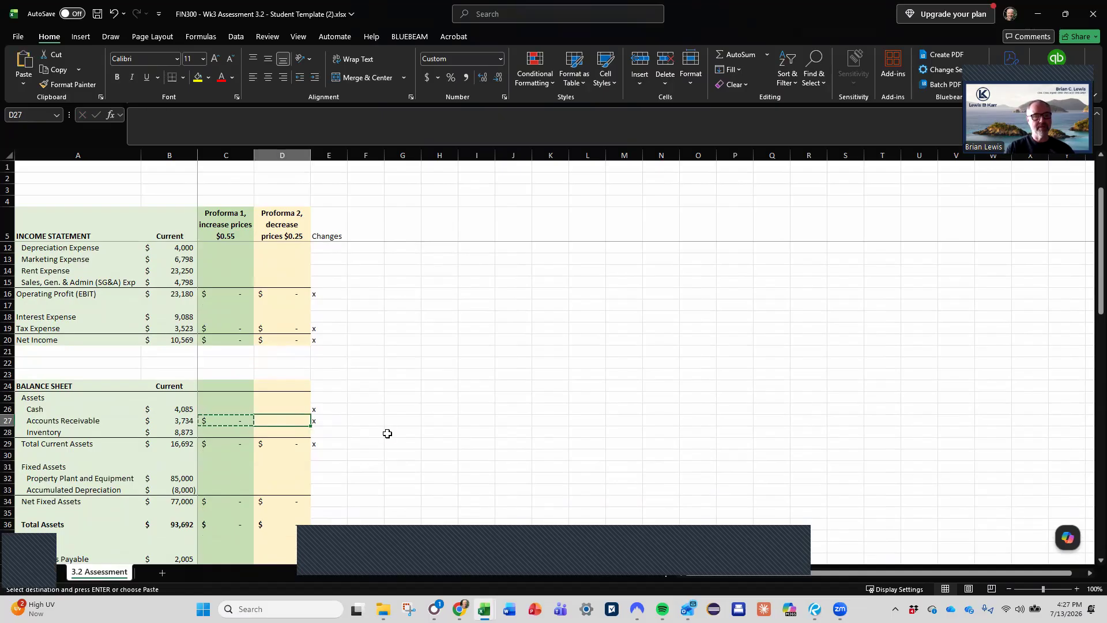
key("Return")
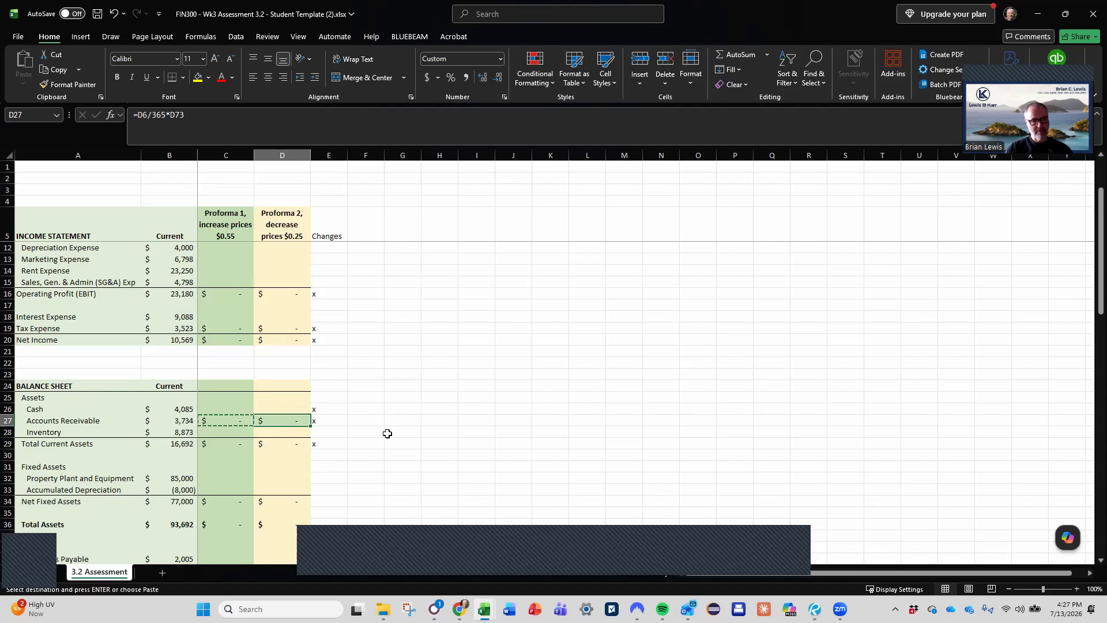
- Copy only the Accounts Receivable formula from C27 into D27, keeping the yellow fill of the Proforma 2 column
key("Left")
key("ctrl+c")
right_click(229, 422)
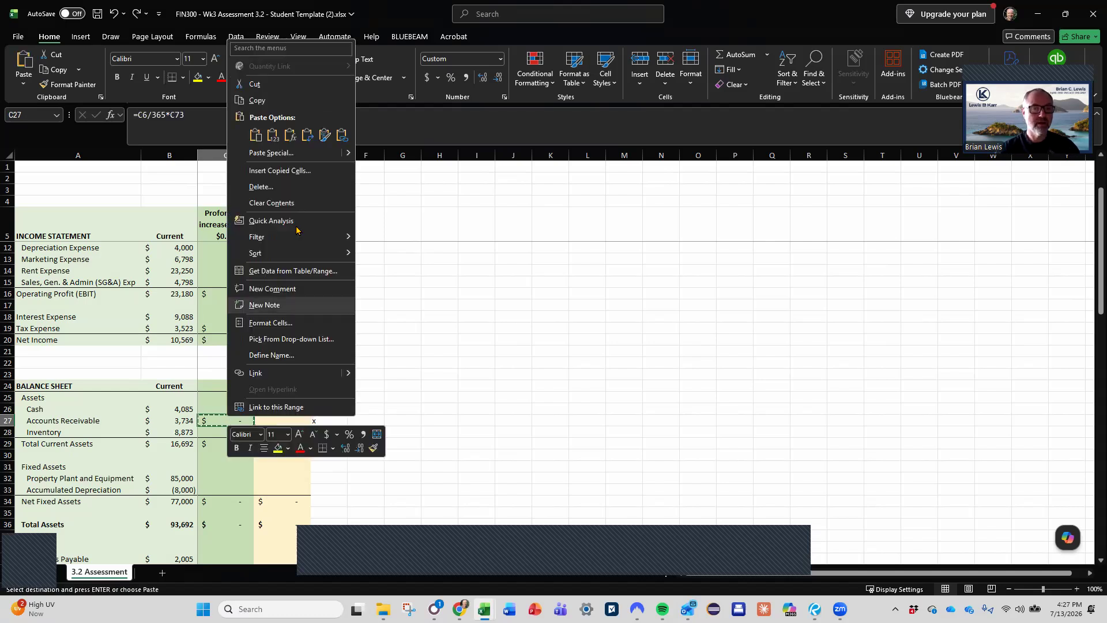
left_click(277, 421)
right_click(277, 421)
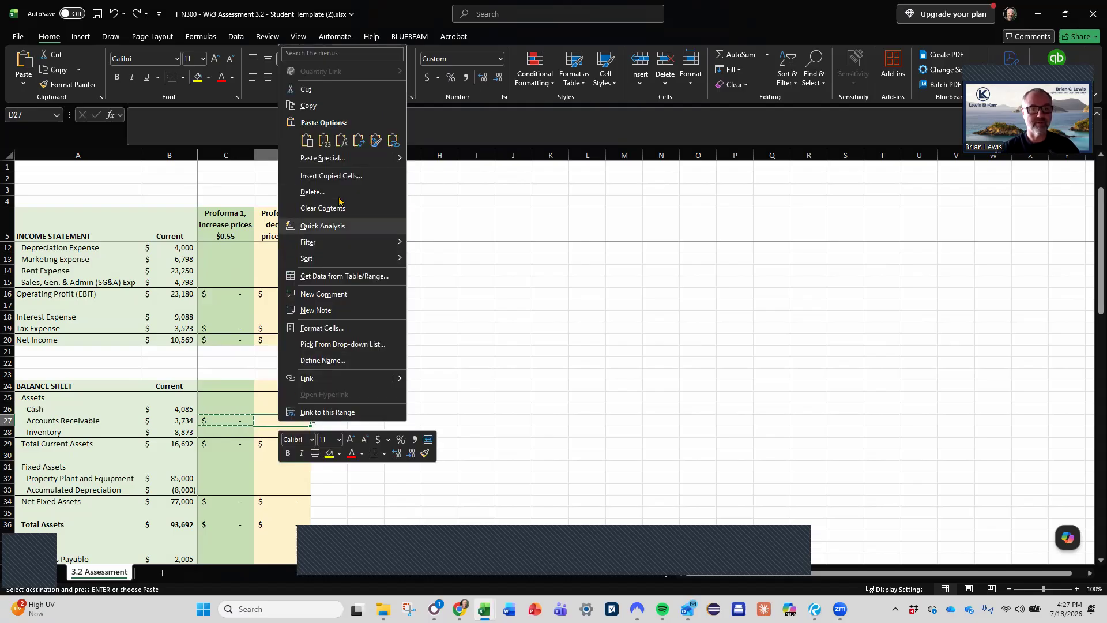
left_click(304, 125)
left_click(403, 362)
left_click(406, 456)
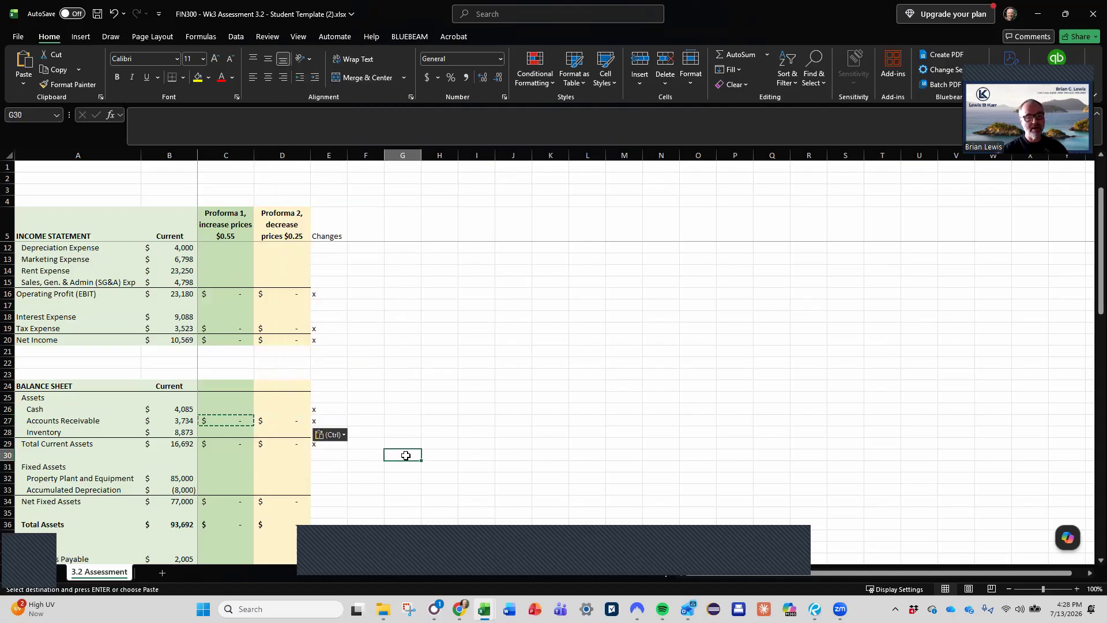
scroll(406, 455, "down", 2)
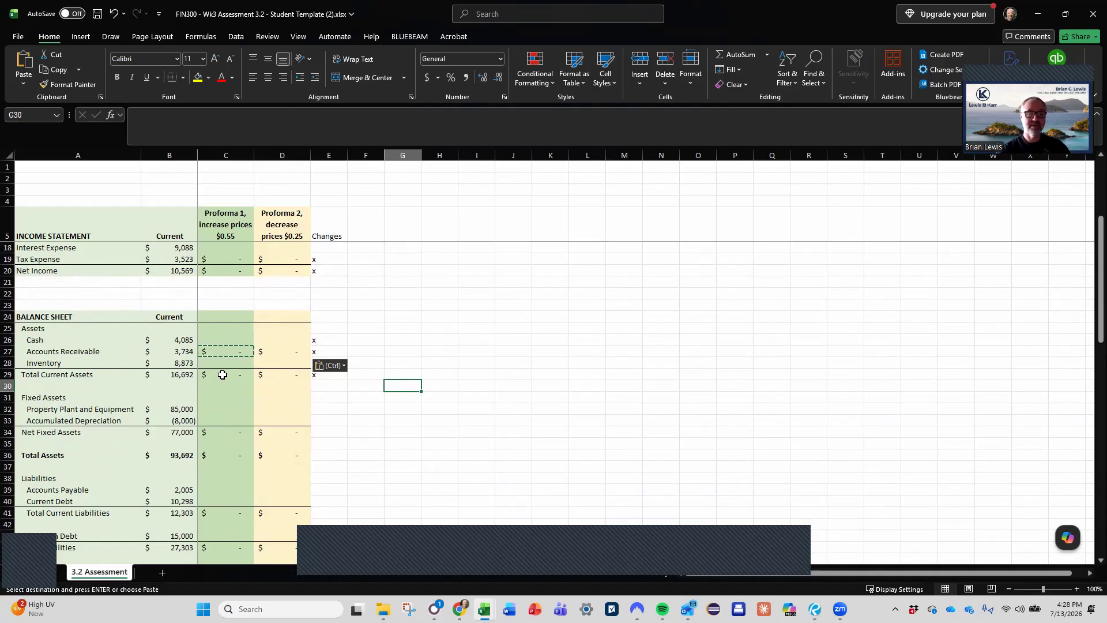
left_click(221, 340)
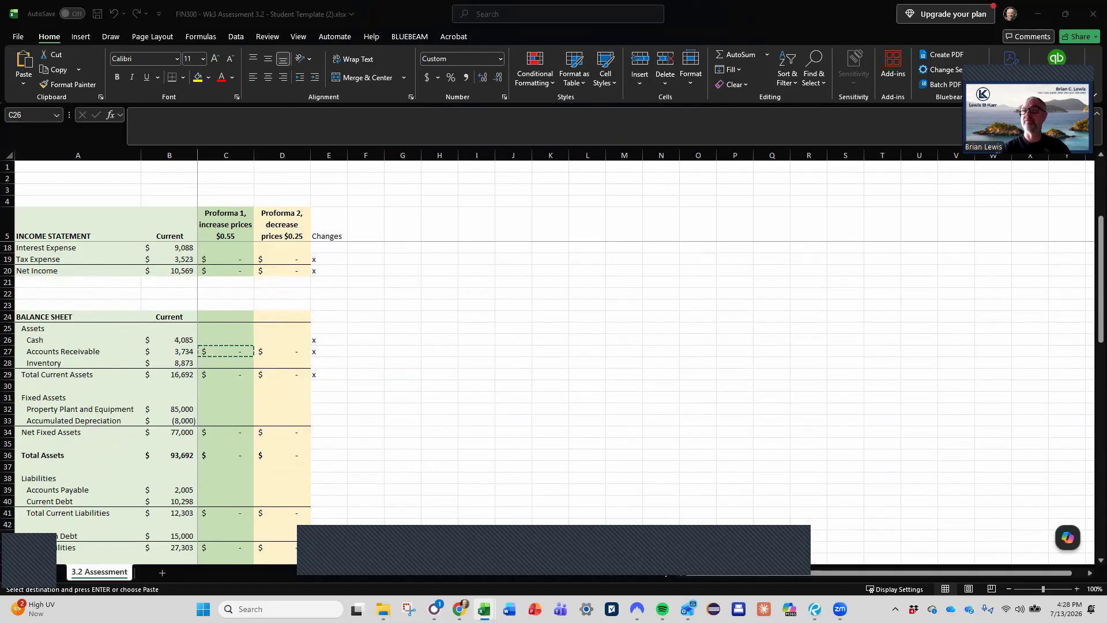
left_click(222, 340)
left_click_drag(224, 340, 284, 338)
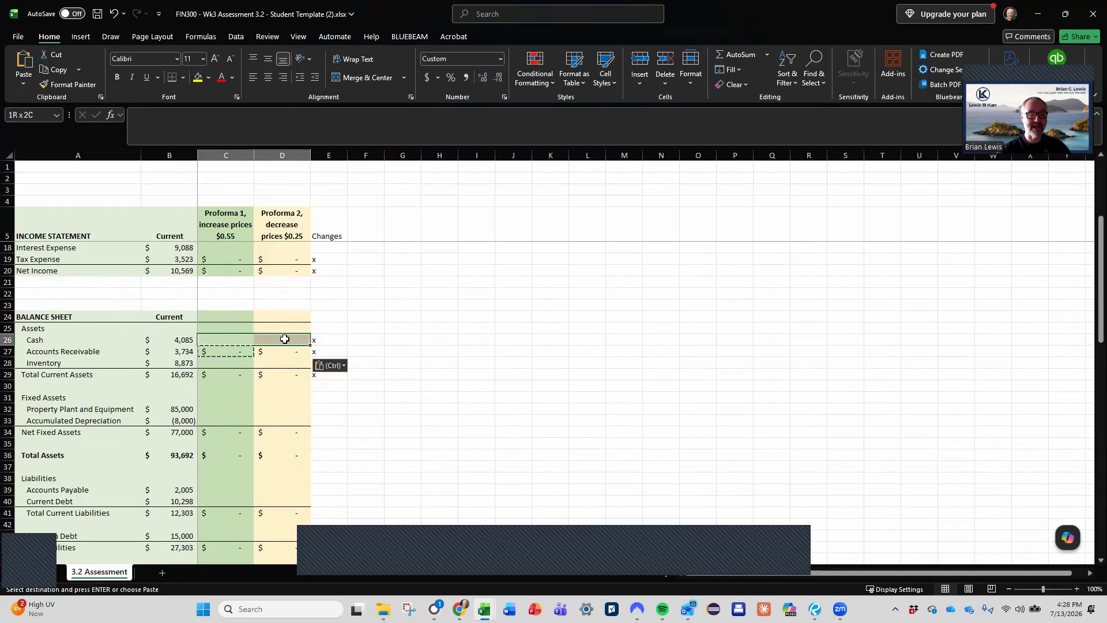
scroll(271, 383, "down", 6)
scroll(271, 385, "up", 5)
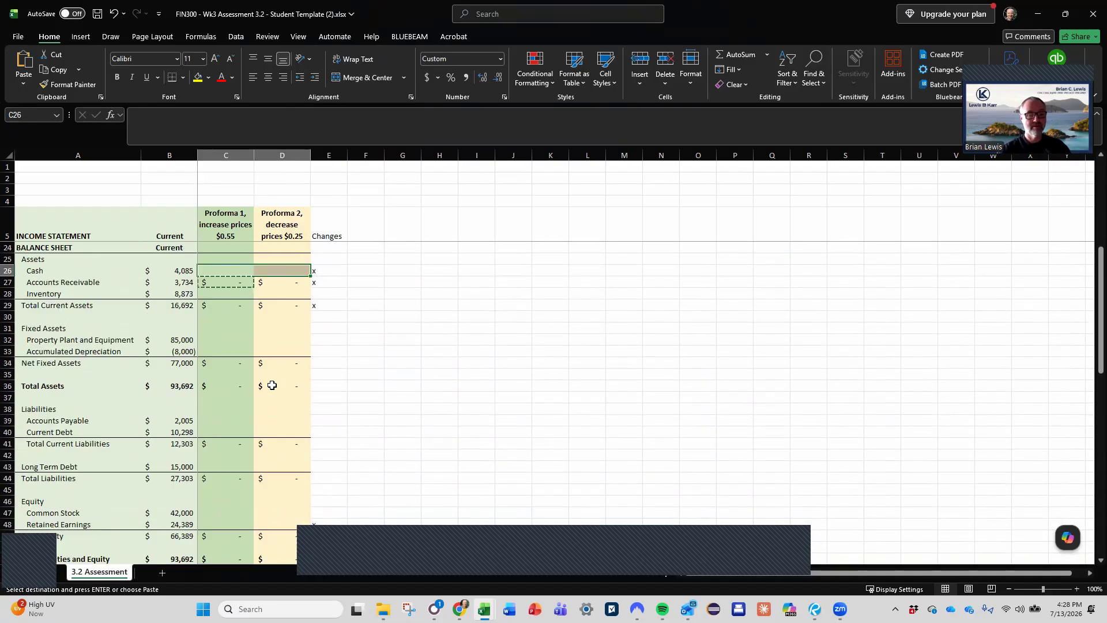
- Add the note "Change so that Total Assets = Total Liabilities + Total Equity" in F26 beside the Cash row
left_click(362, 304)
type("Change so th")
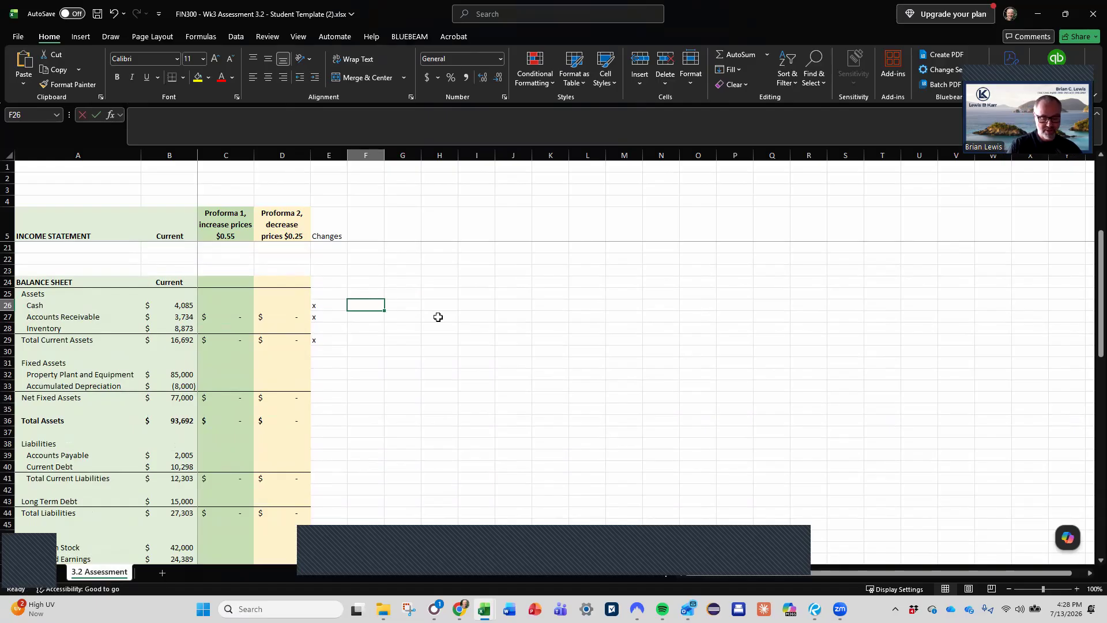
type("at")
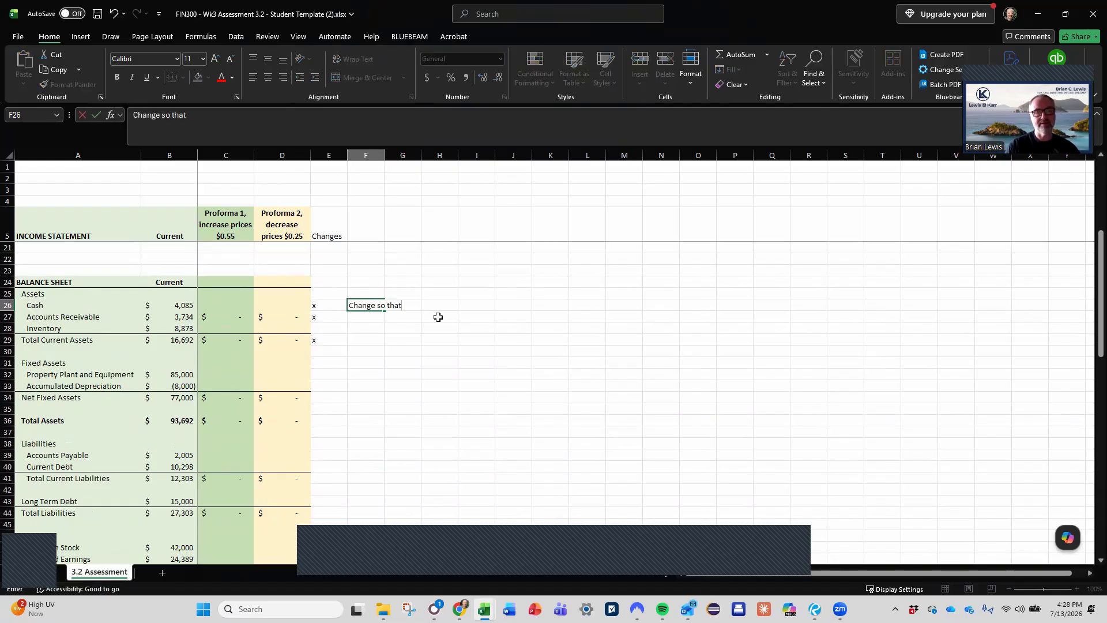
type(" Total Assets")
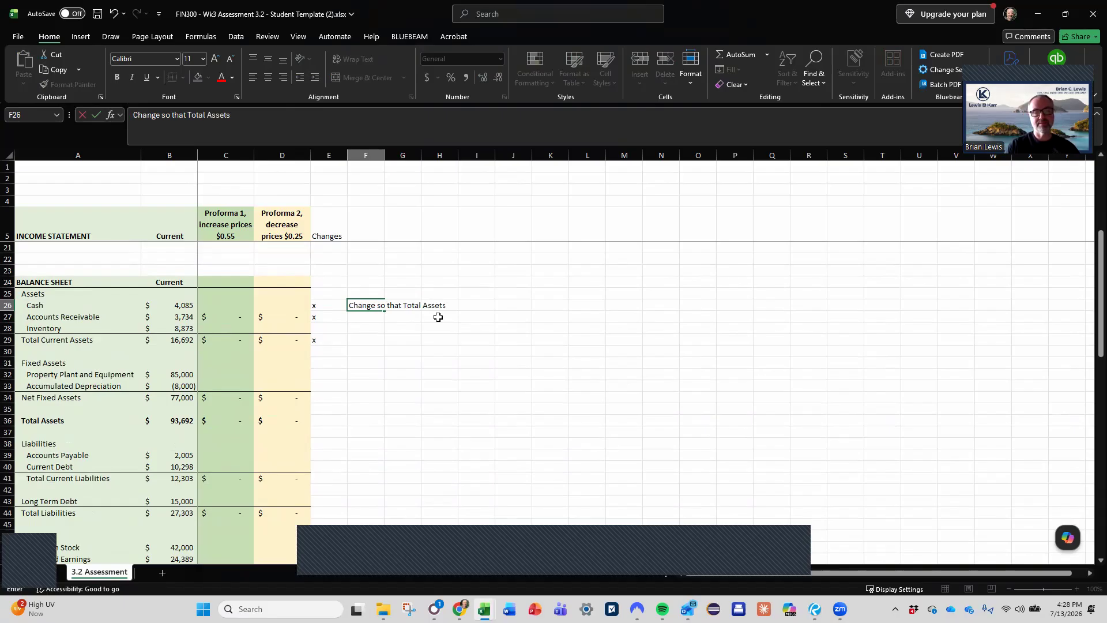
type(" = Total Liability")
key("BackSpace")
type("iue")
type("es + Total Equity")
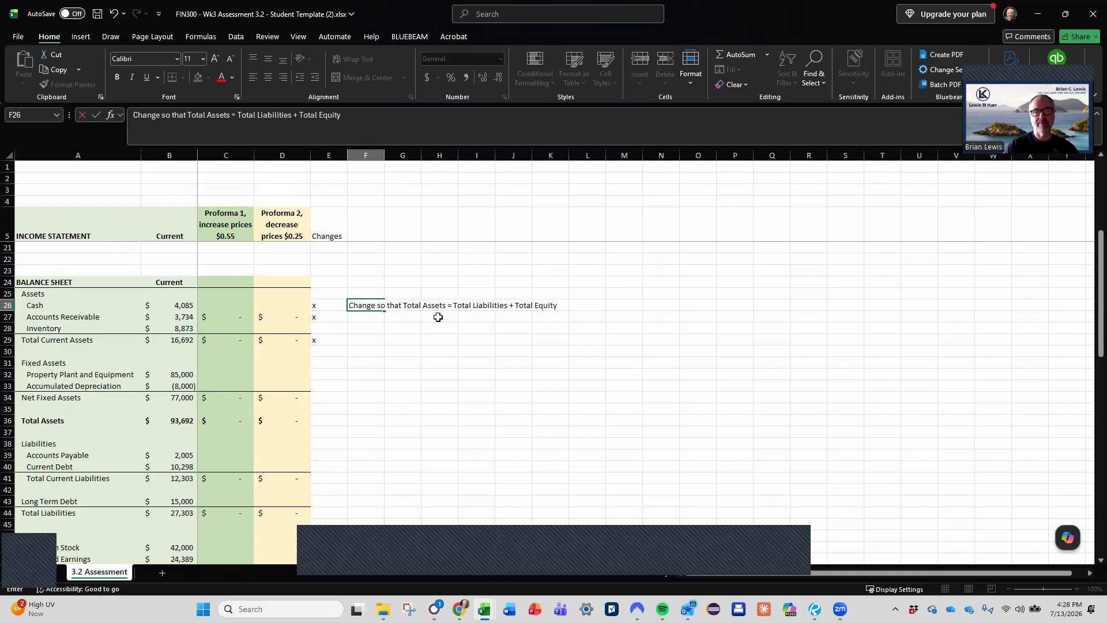
key("Return")
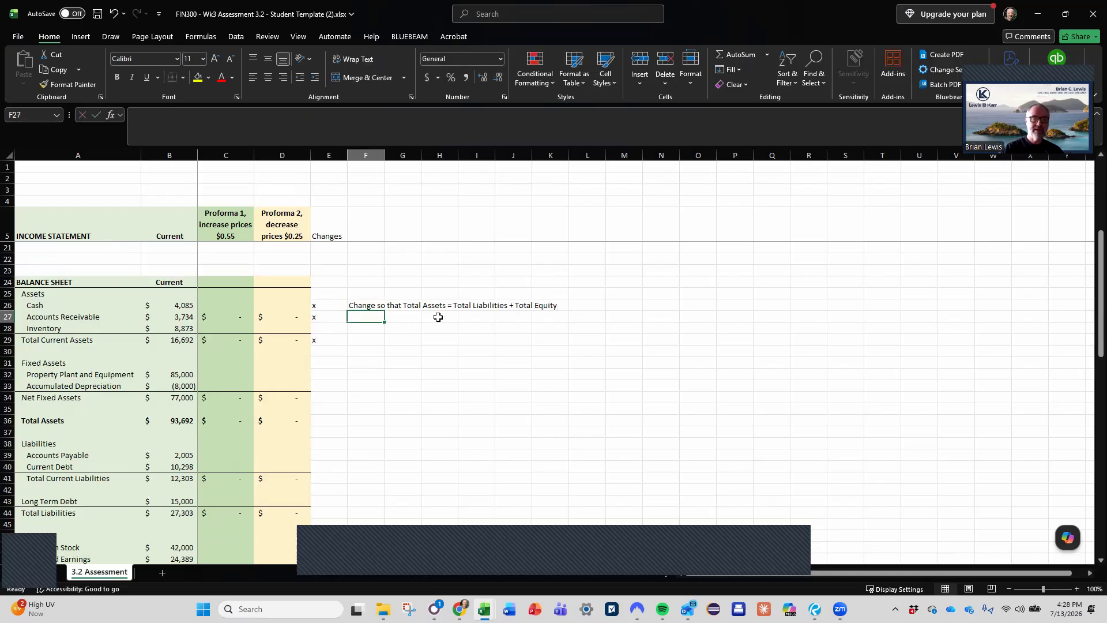
- Add the note "Change so that A/R = Revenue / DSO" in F27 beside the Accounts Receivable row
type("Change ")
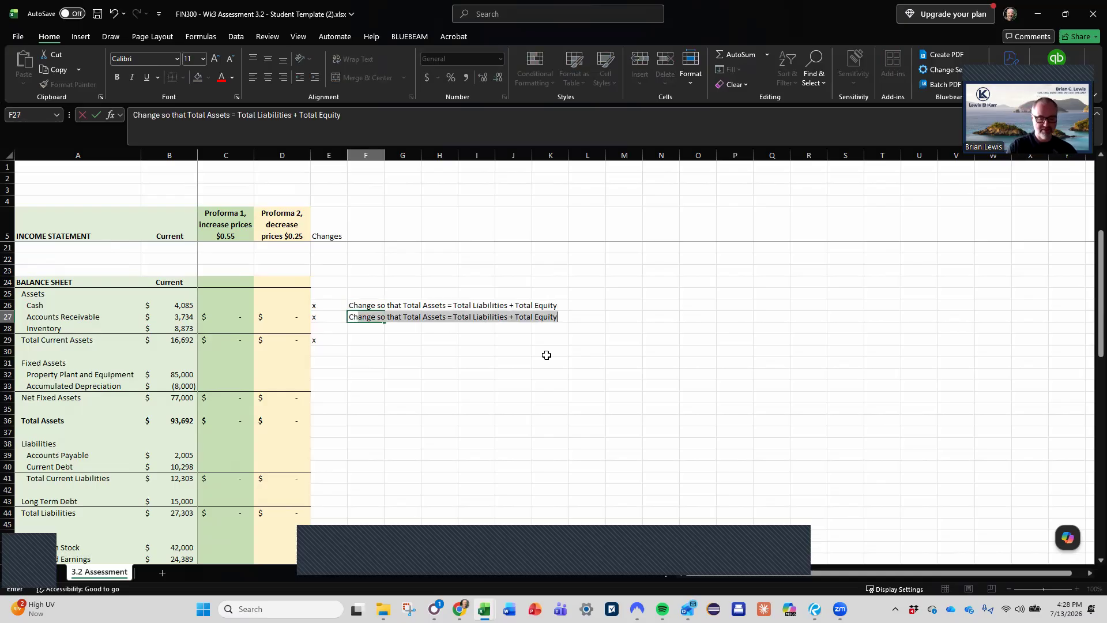
type("sot")
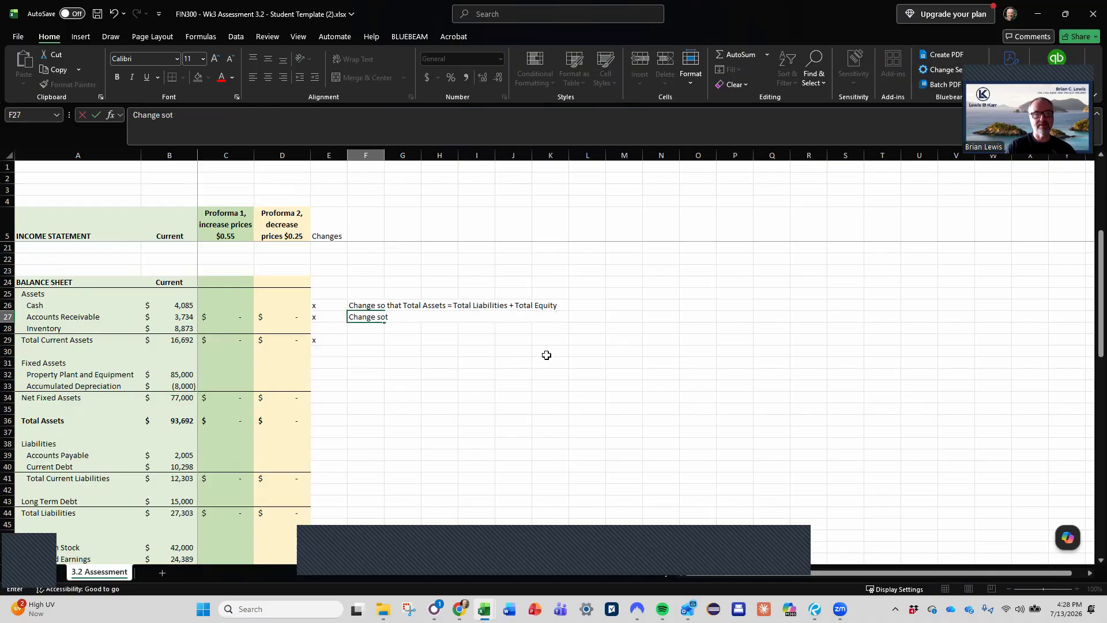
type(" th that DSO")
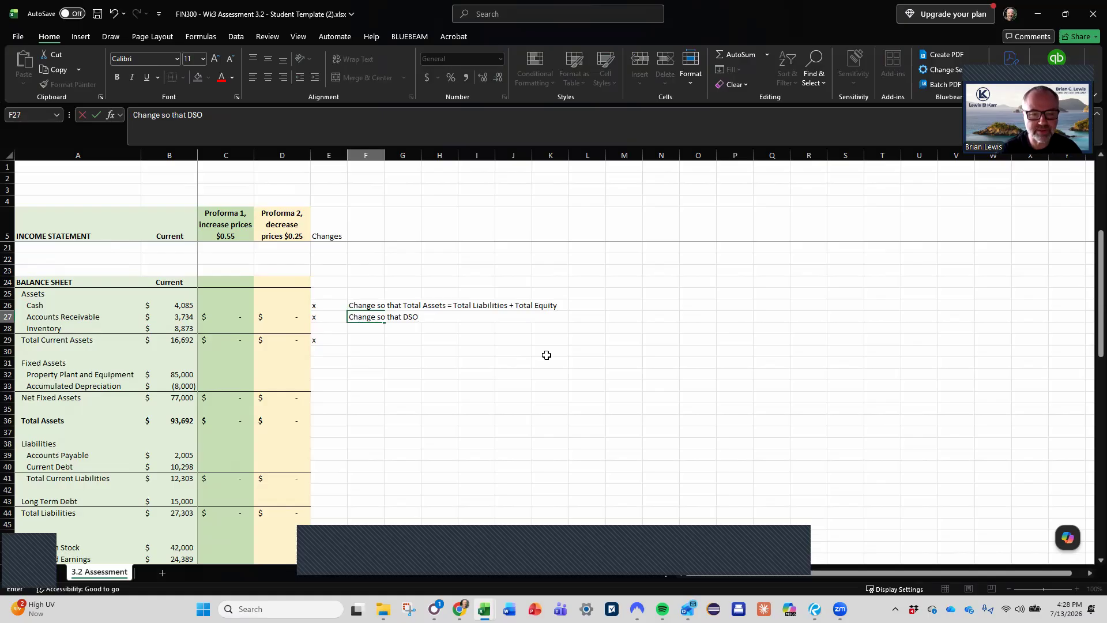
key("BackSpace")
key("BackSpace")
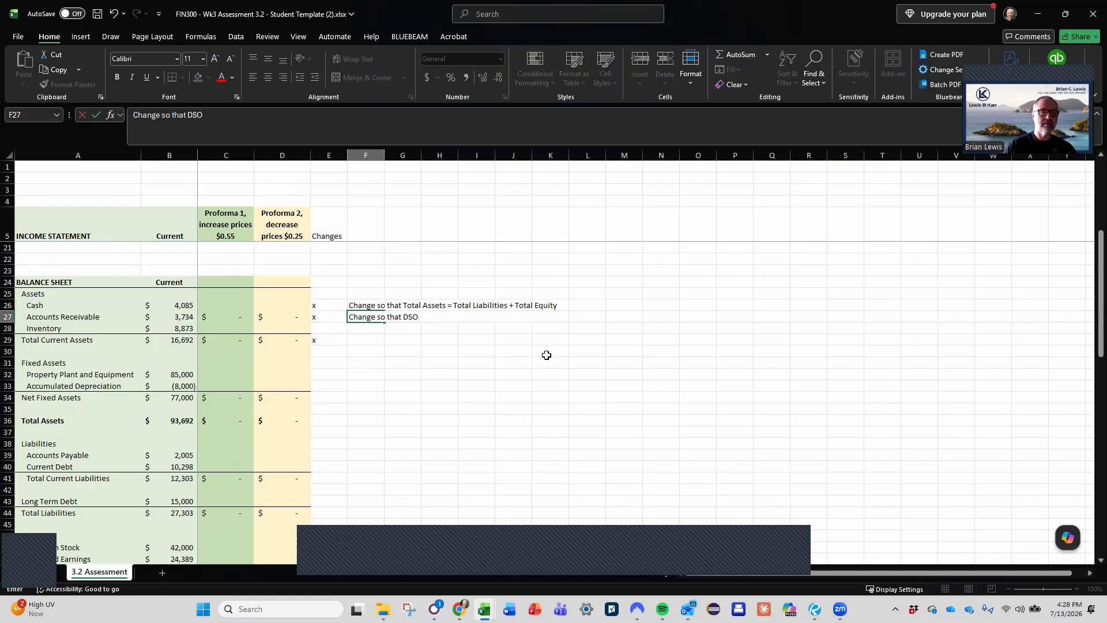
key("BackSpace")
key("BackSpace")
type("/R =")
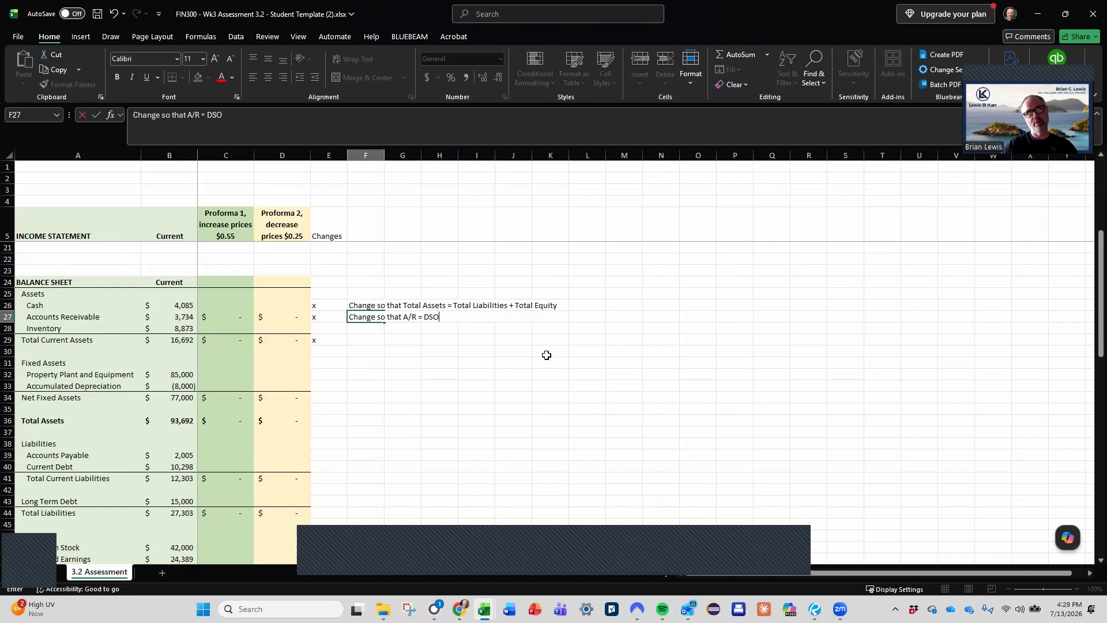
type("DSO *")
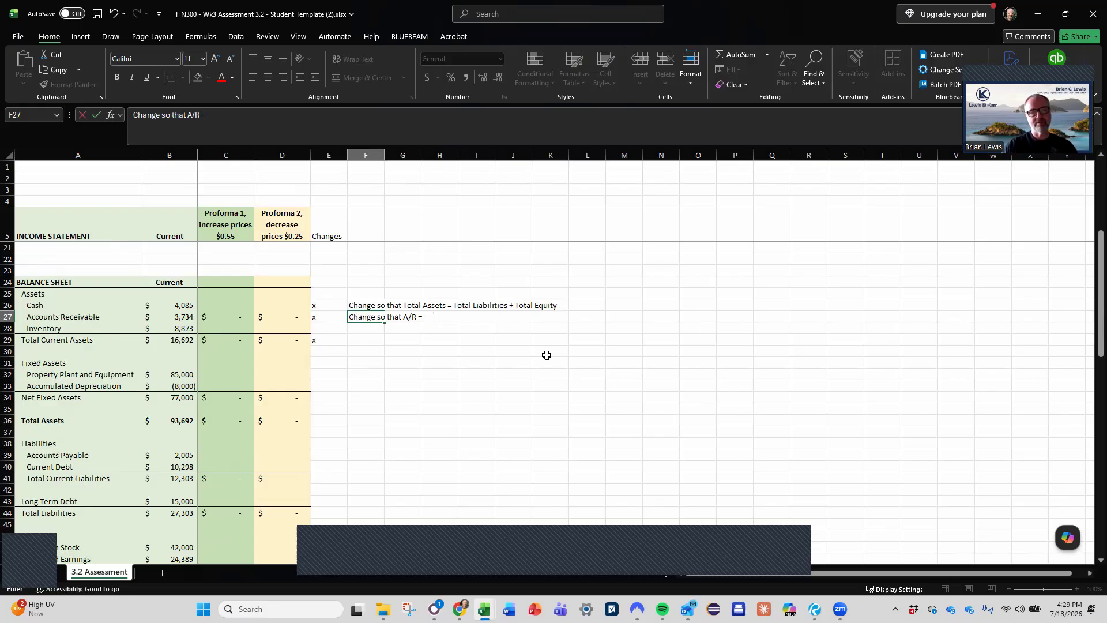
type("evenue ")
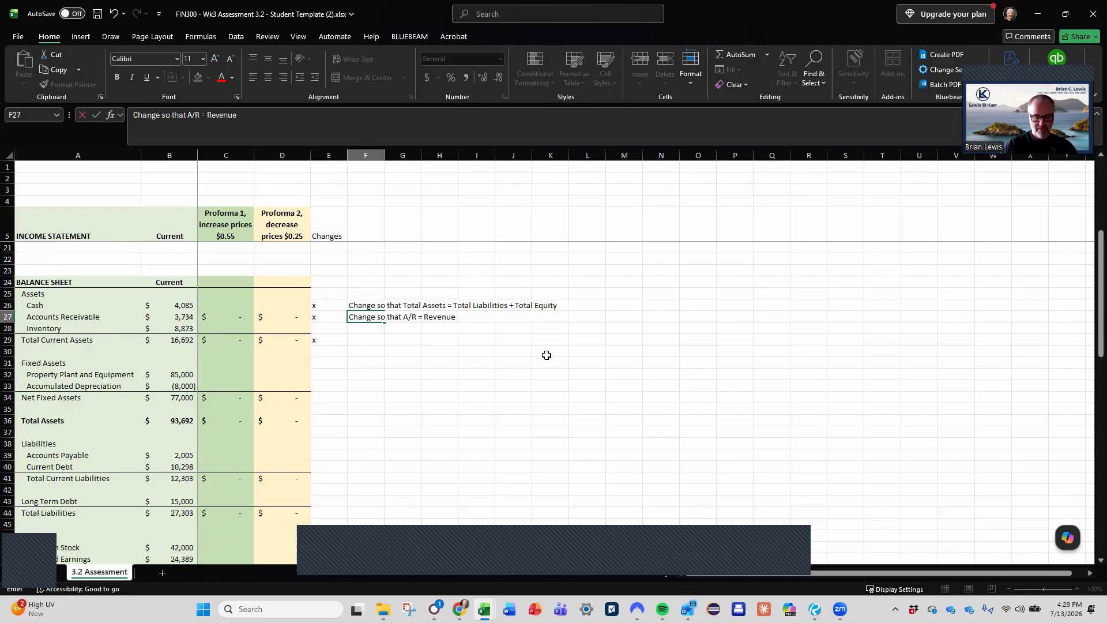
type("/ DSO")
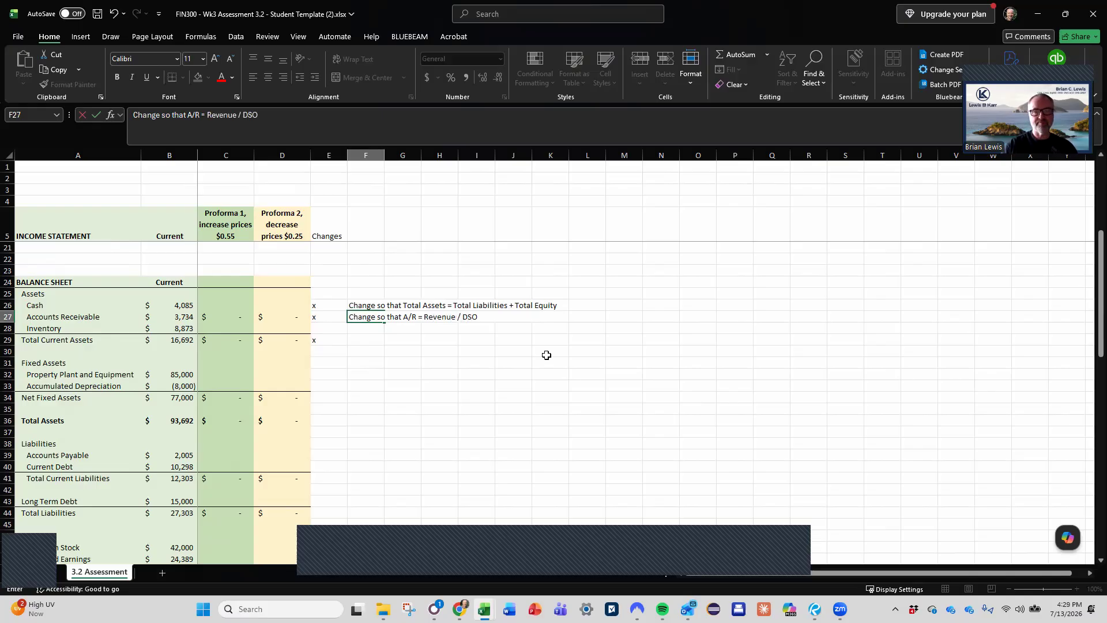
key("Return")
- Check the Accounts Receivable formula in D27 and correct the F27 note to "Change so that A/R = Revenue / 365 * DSO"
key("Up")
key("Left")
key("Left")
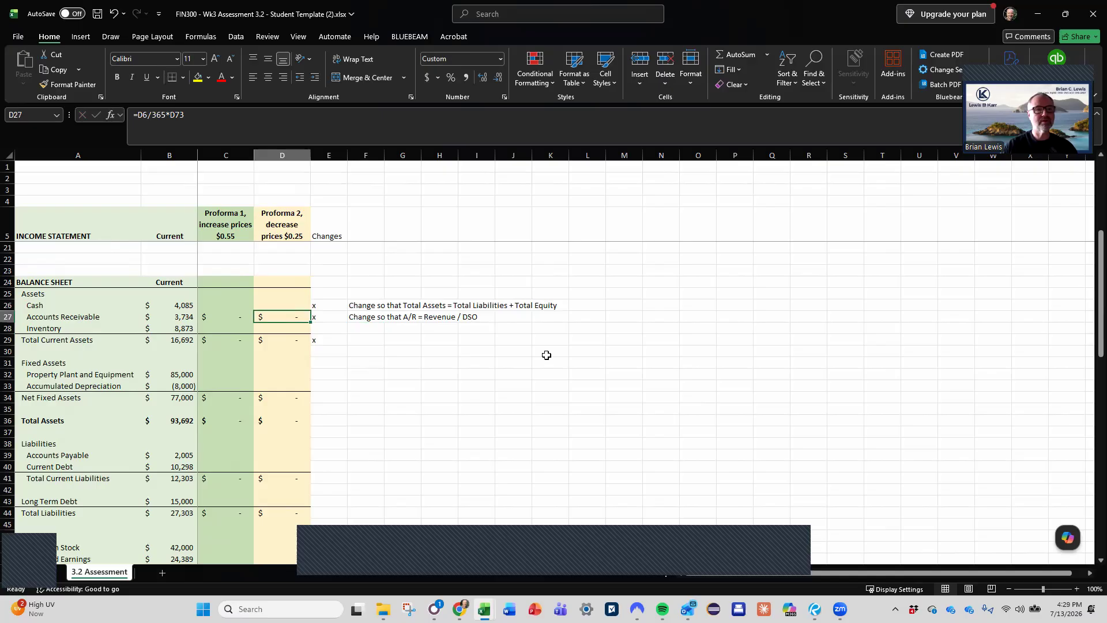
key("Right")
key("Right")
key("Right")
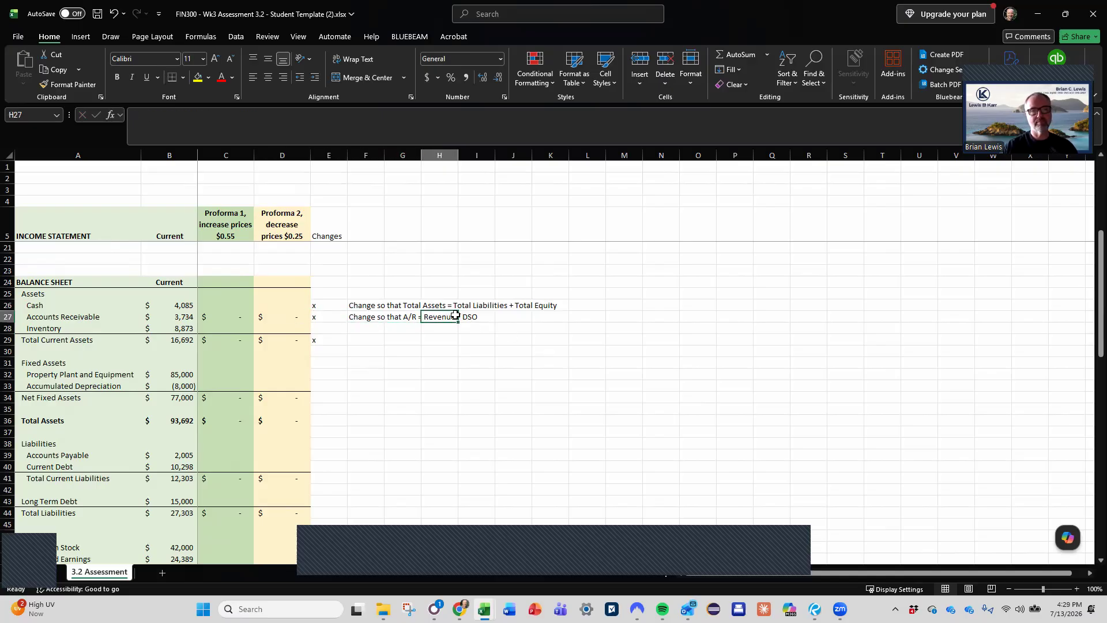
left_click(368, 319)
left_click(239, 114)
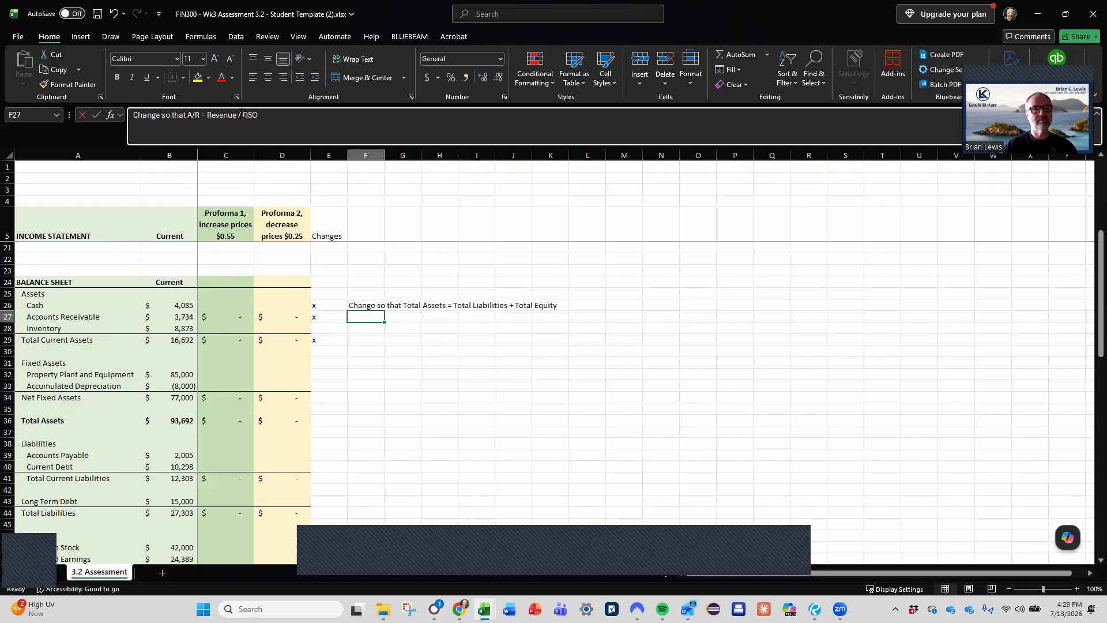
left_click_drag(242, 114, 333, 115)
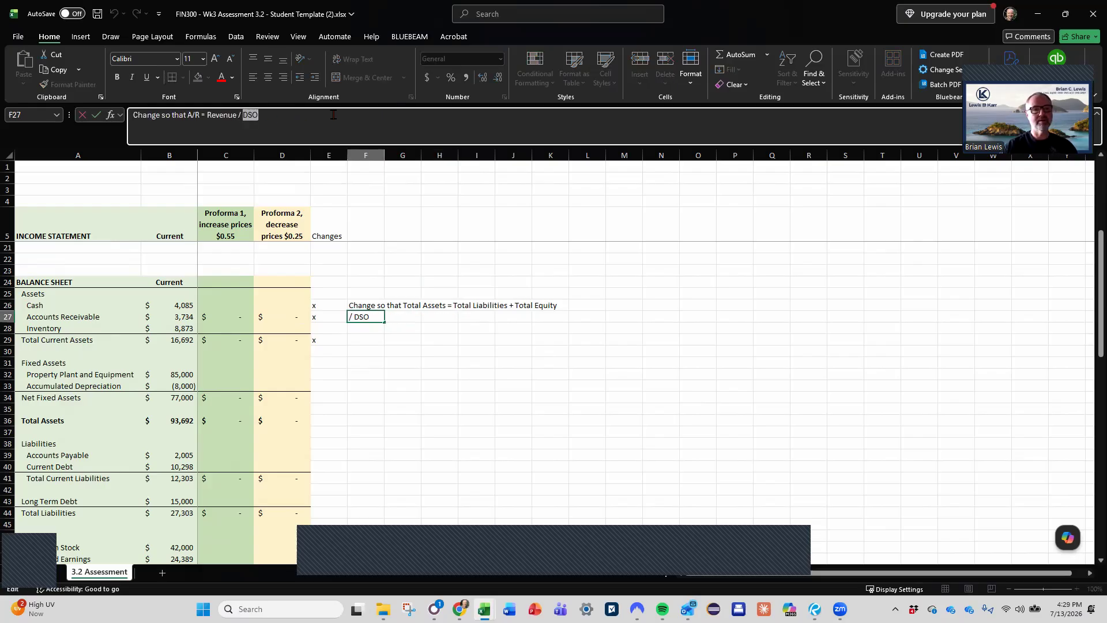
type("365 * DSO")
key("Return")
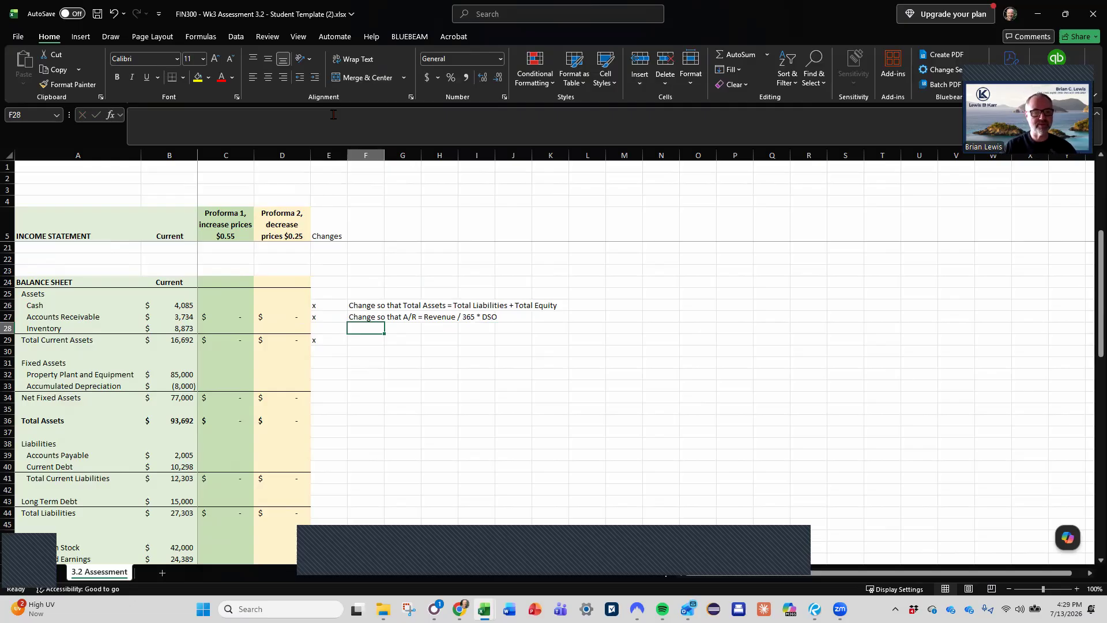
- Mark the Total Assets row as changing with an x in the Changes column, cell E36
key("Down")
key("Down")
key("Left")
key("Up")
key("Down")
key("Down")
key("Down")
- Review the x marks in the Changes column across the balance sheet and up to the income statement
key("Down")
key("Down")
key("Down")
key("Down")
type("x")
key("Return")
key("Down")
key("Down")
key("Down")
key("Down")
key("Down")
key("Down")
key("Down")
key("Down")
key("Down")
key("Down")
key("Down")
key("Down")
key("Down")
key("Down")
key("Down")
key("Down")
key("Down")
key("Up")
key("Up")
key("Up")
key("Up")
key("Up")
key("Up")
key("Up")
key("Up")
key("Up")
key("Up")
key("Up")
key("Up")
key("Up")
key("Up")
key("Up")
key("Up")
key("Up")
key("Up")
key("Up")
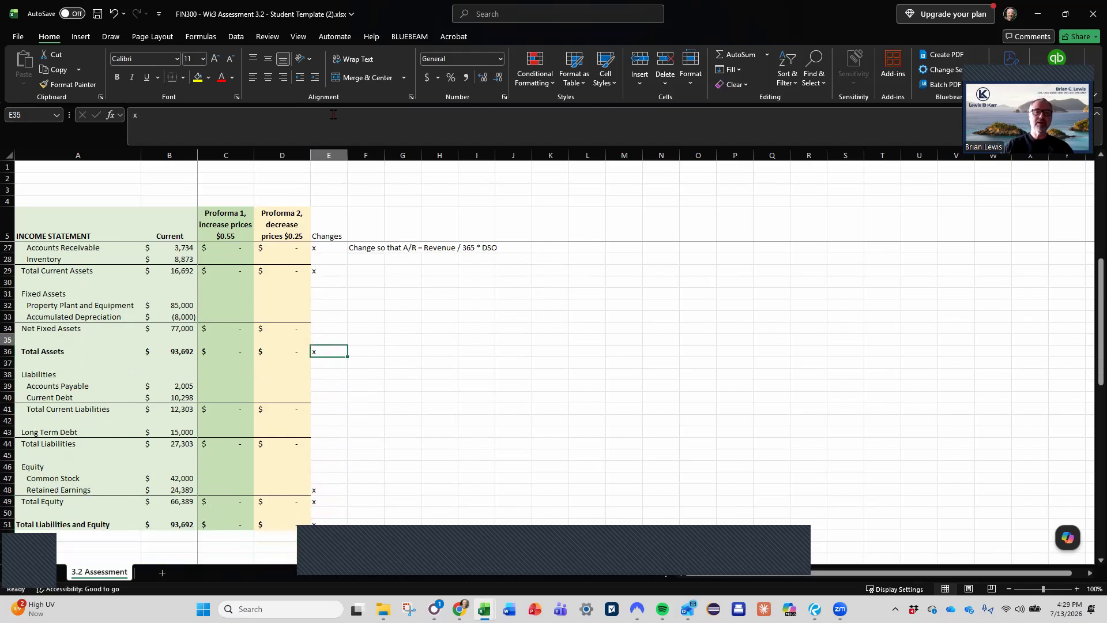
key("Up")
key("Up")
key("Up")
key("Up")
key("Up")
key("Up")
key("Up")
key("Up")
key("Up")
key("Up")
key("Up")
key("Up")
key("Up")
key("Up")
key("Up")
key("Up")
key("Up")
key("Up")
key("Up")
key("Up")
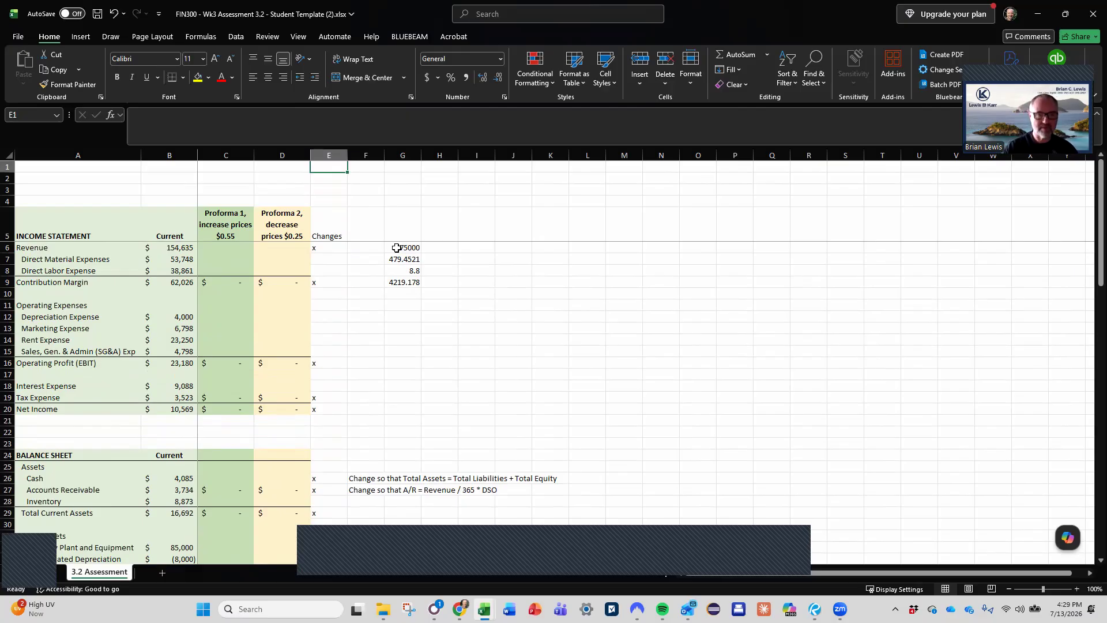
left_click(786, 549)
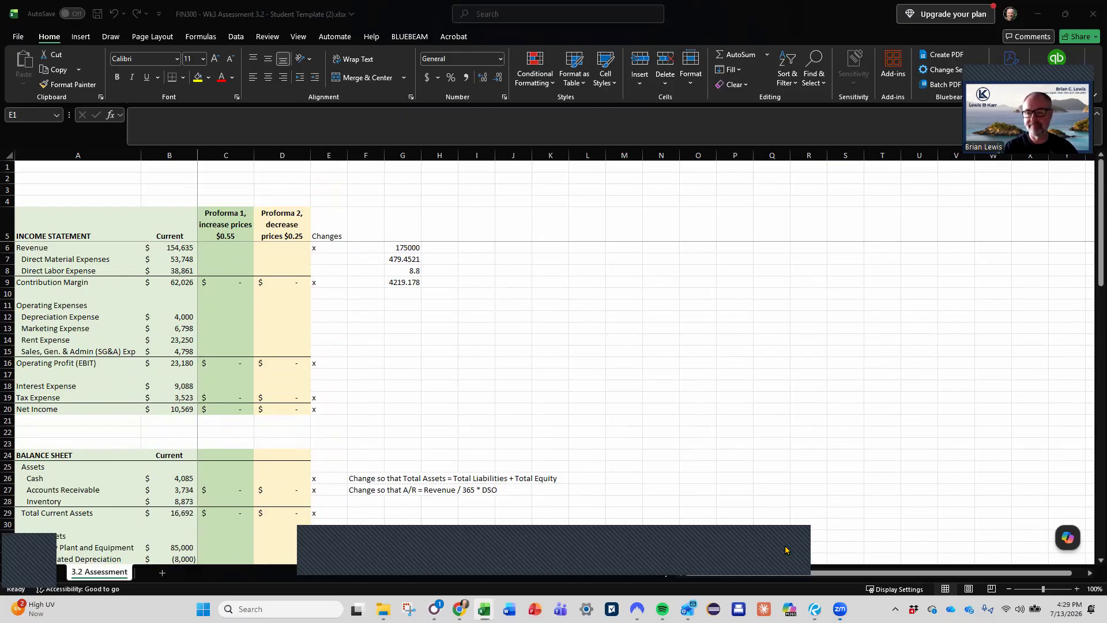